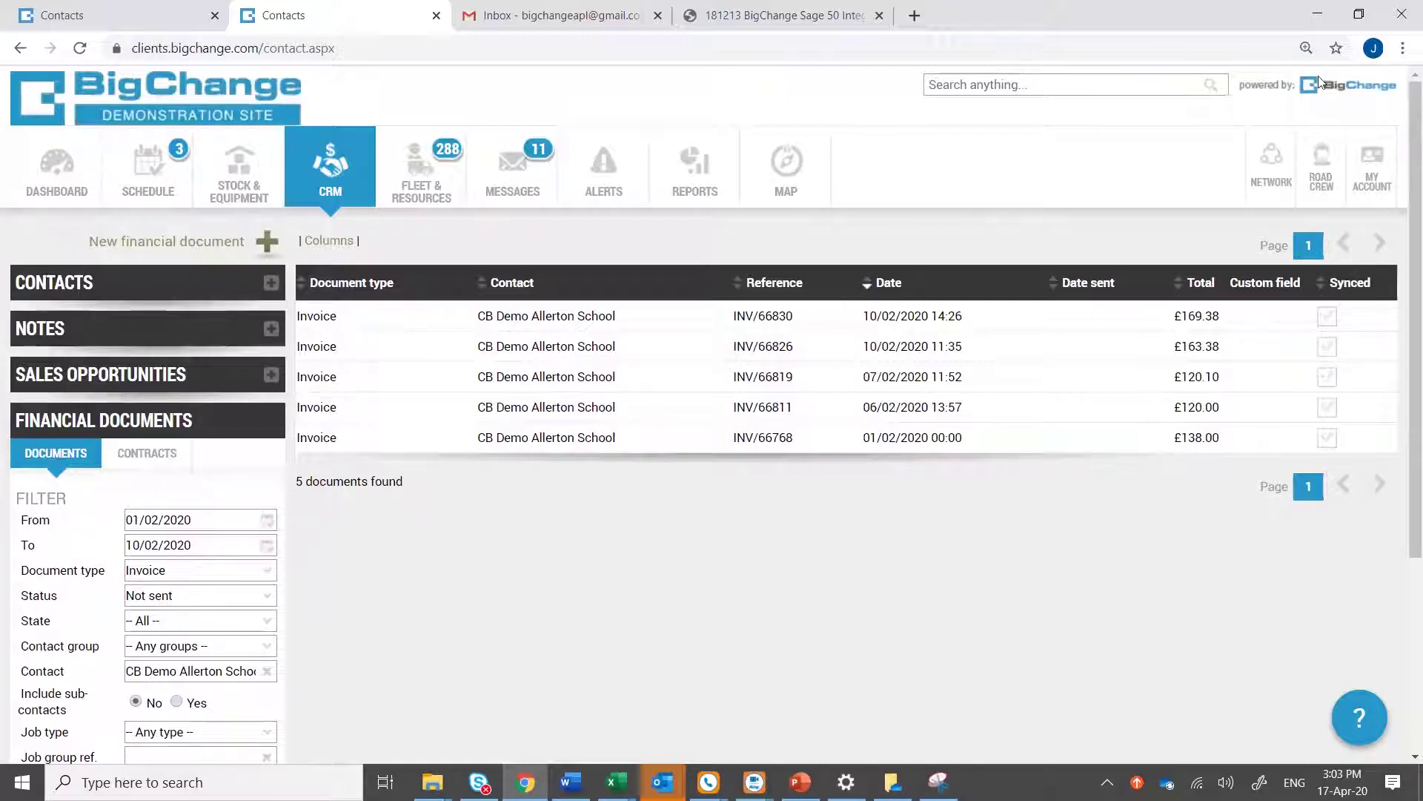
Open the RoadCrew Help Centre and bring up its Key Features articles
click(1317, 156)
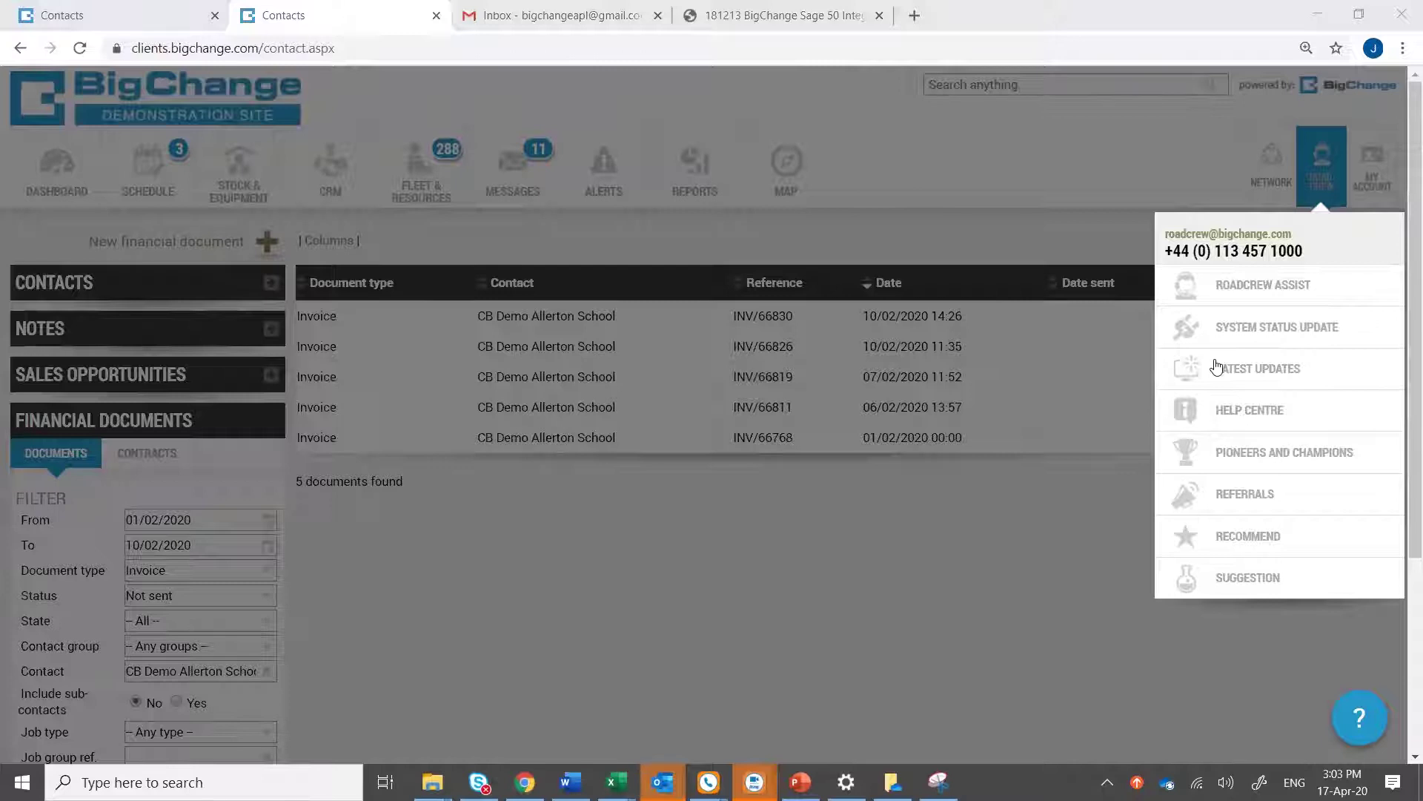
click(1242, 412)
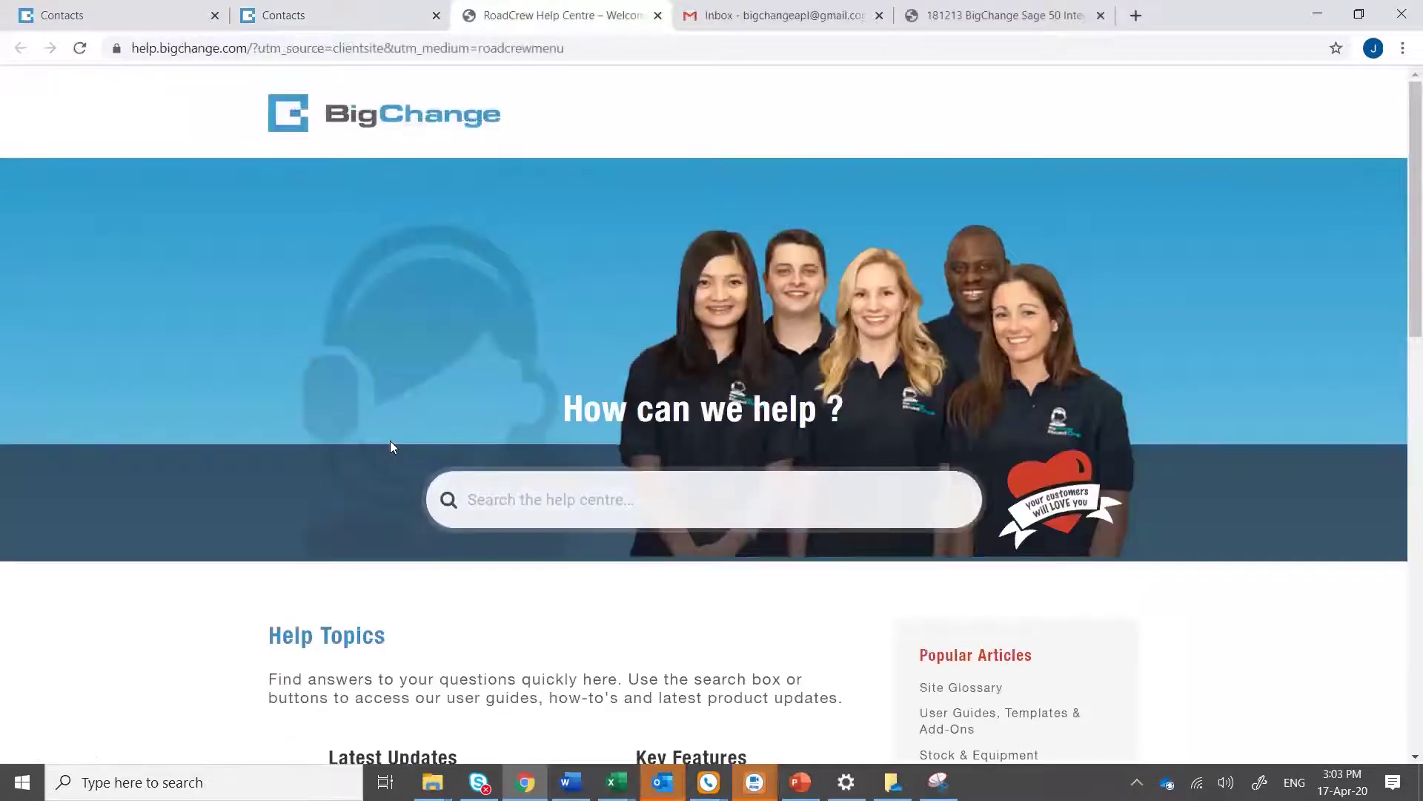
scroll(391, 446, down, 1)
scroll(391, 446, down, 1)
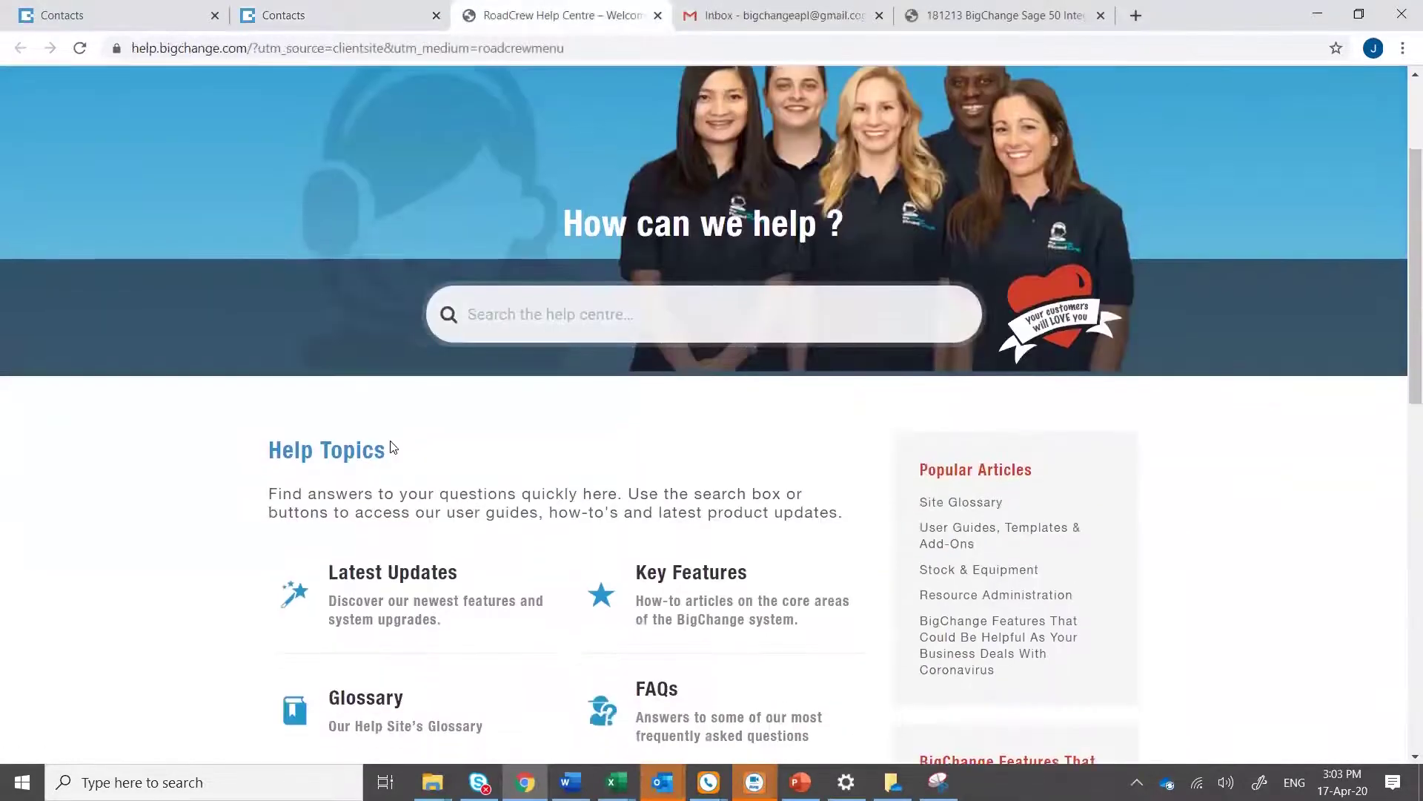
scroll(396, 447, down, 1)
click(694, 505)
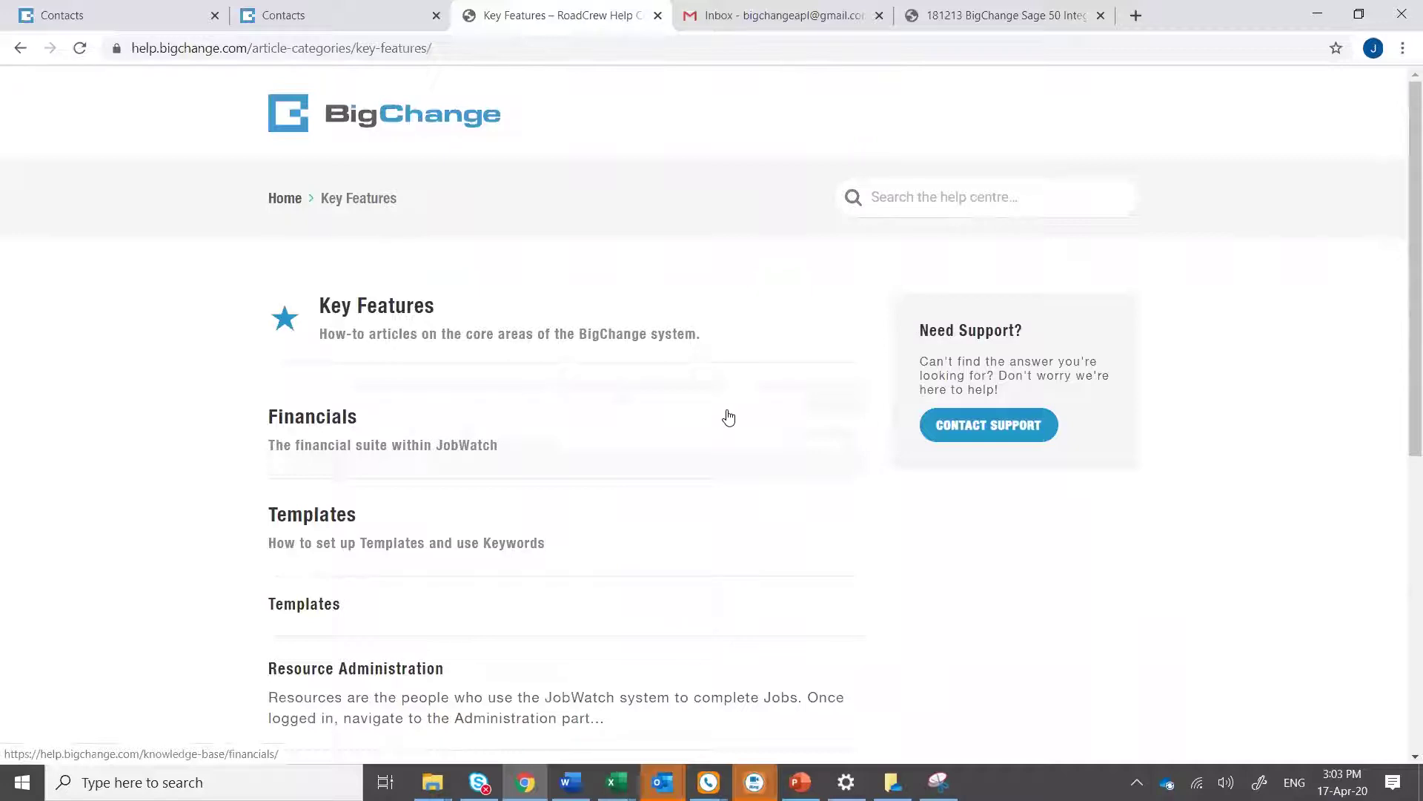
Return to the CRM contacts list and search it for "aller"
click(66, 15)
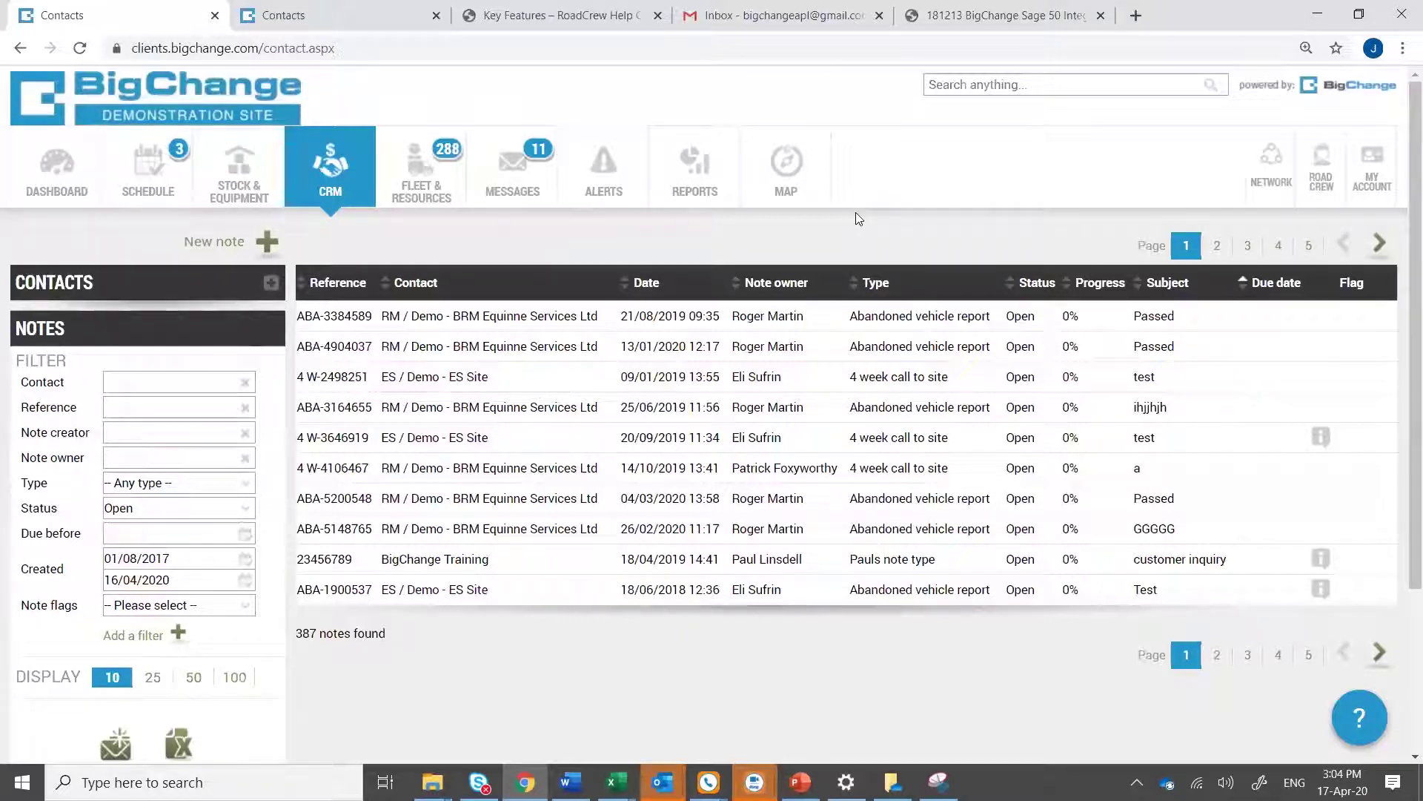
click(333, 183)
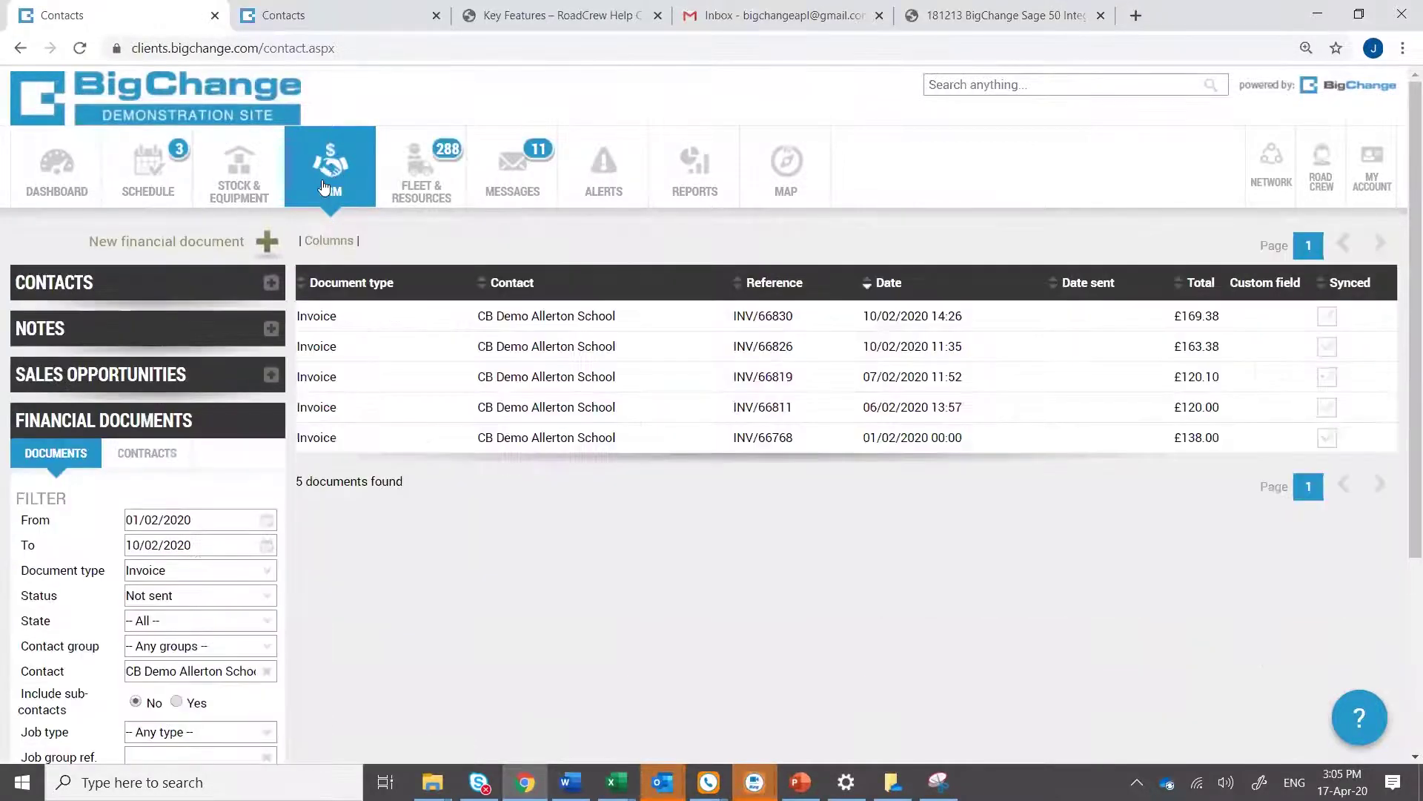
click(144, 293)
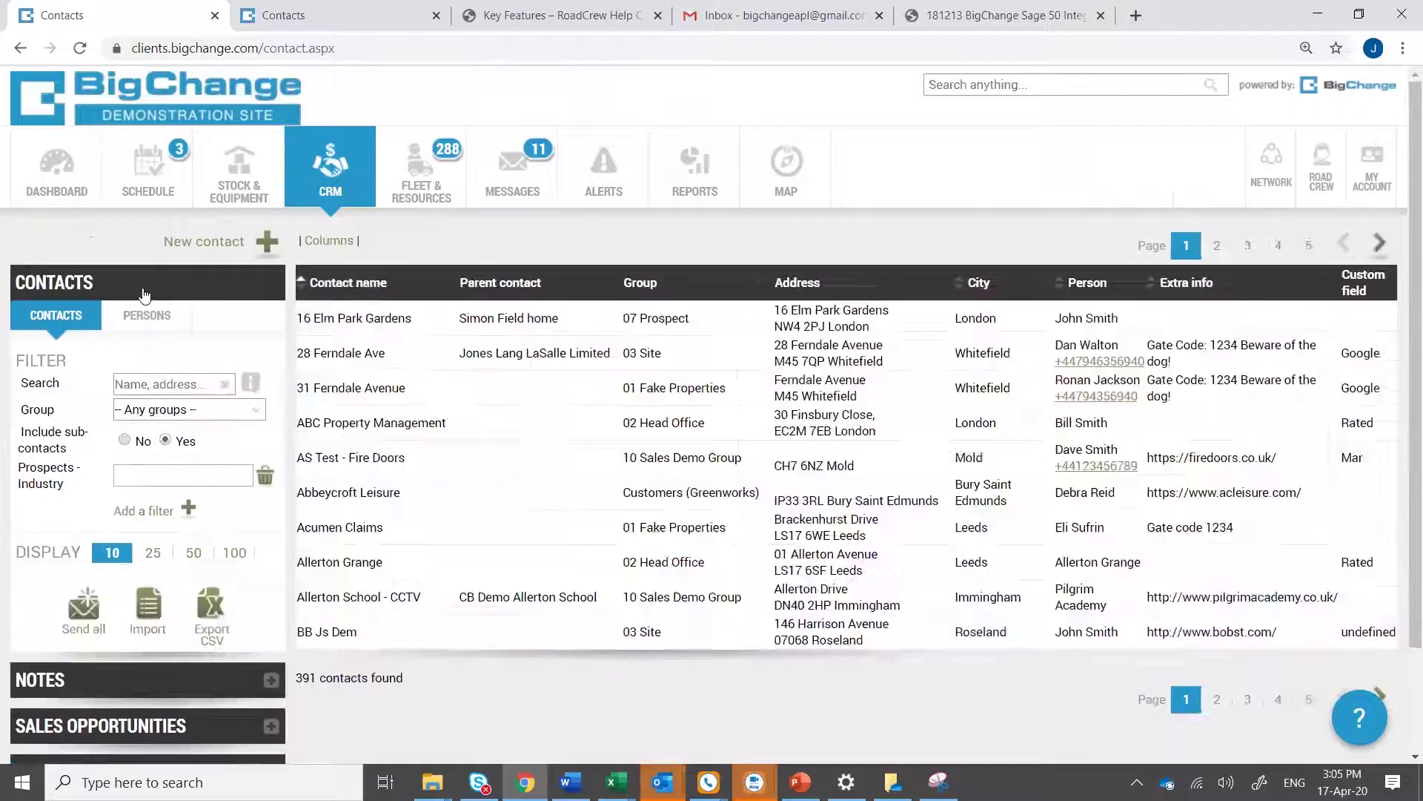
click(152, 379)
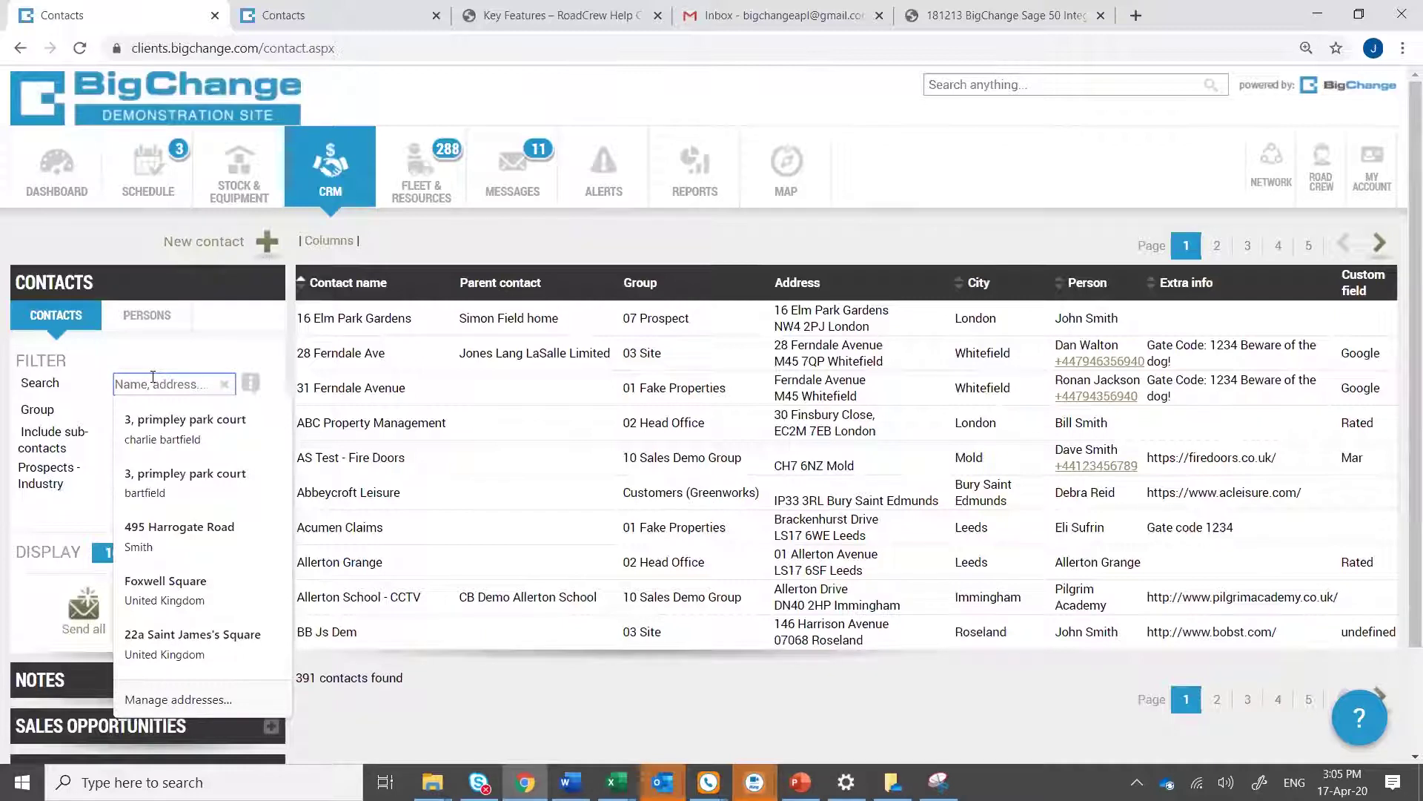
text(aller)
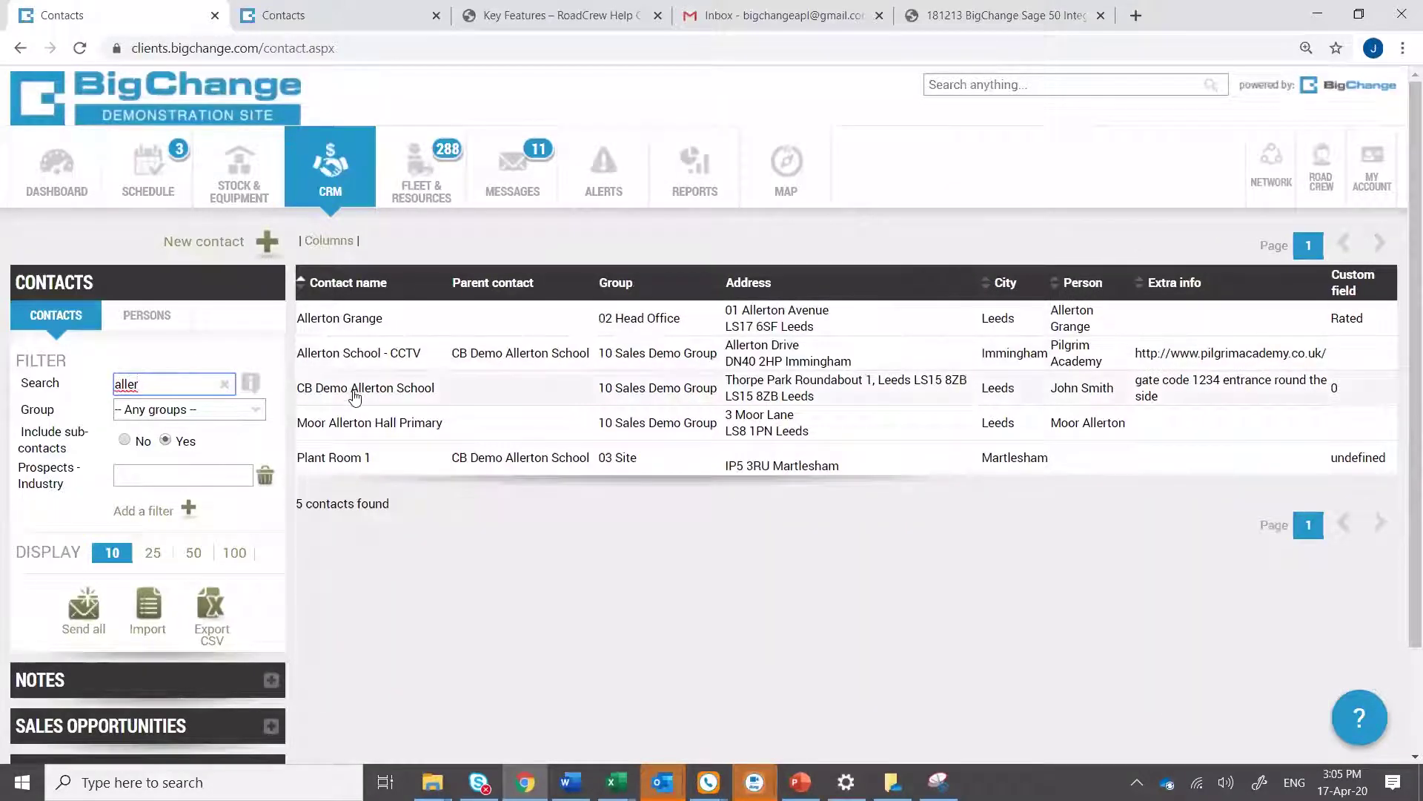
Open the CB Demo Allerton School contact and display its financial price list
click(354, 396)
click(421, 327)
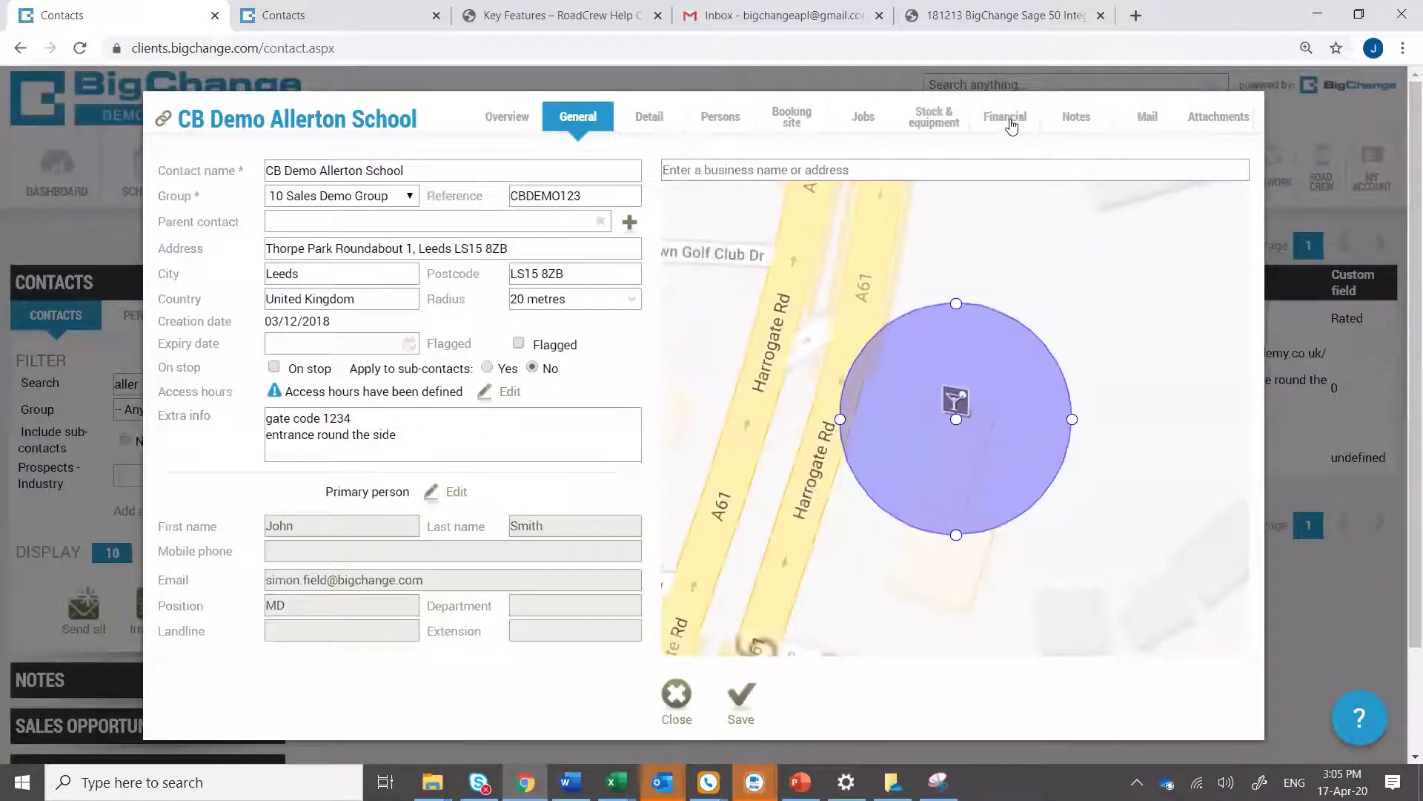
click(1008, 120)
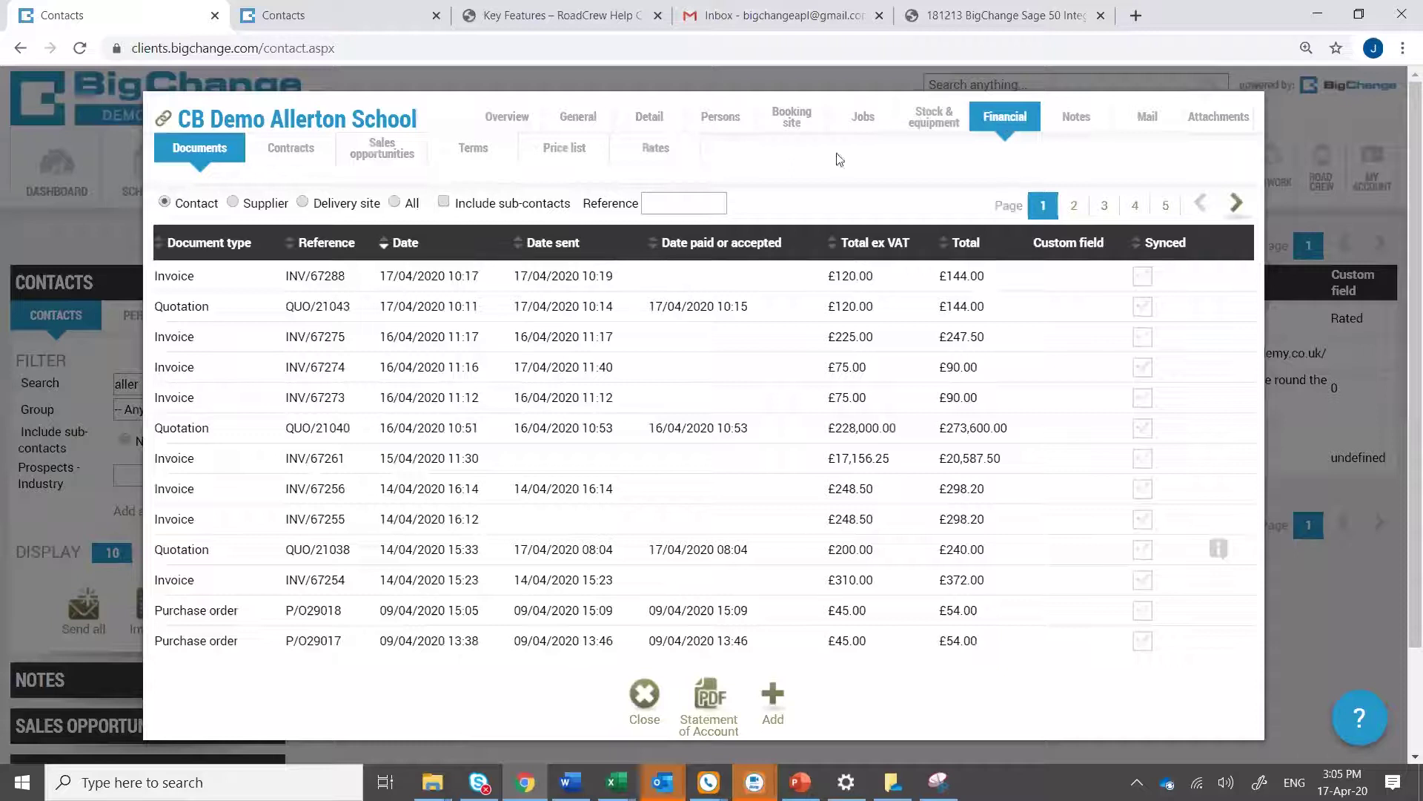
click(563, 152)
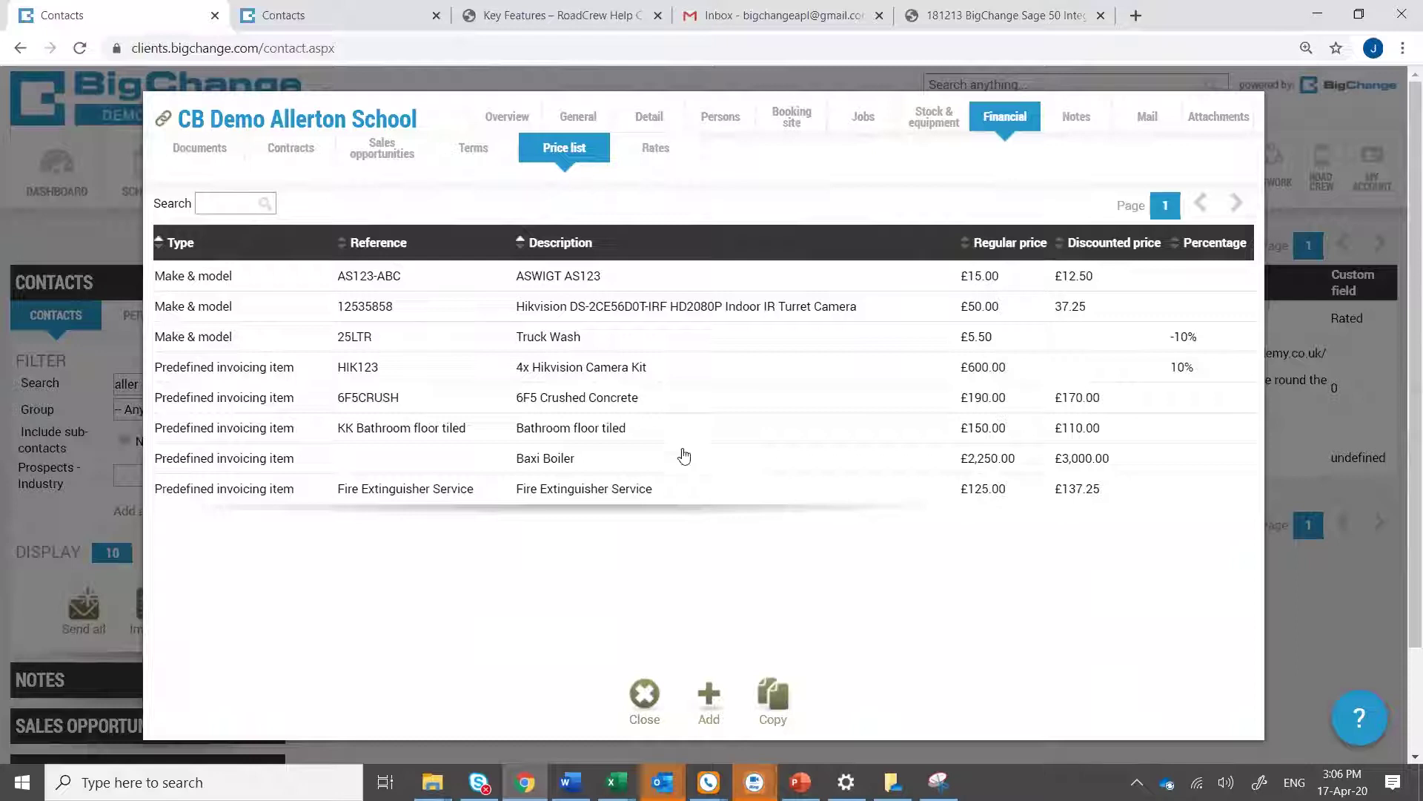
Set up copying the price list to AS Test - Fire Doors, but cancel the copy and close the contact
click(775, 700)
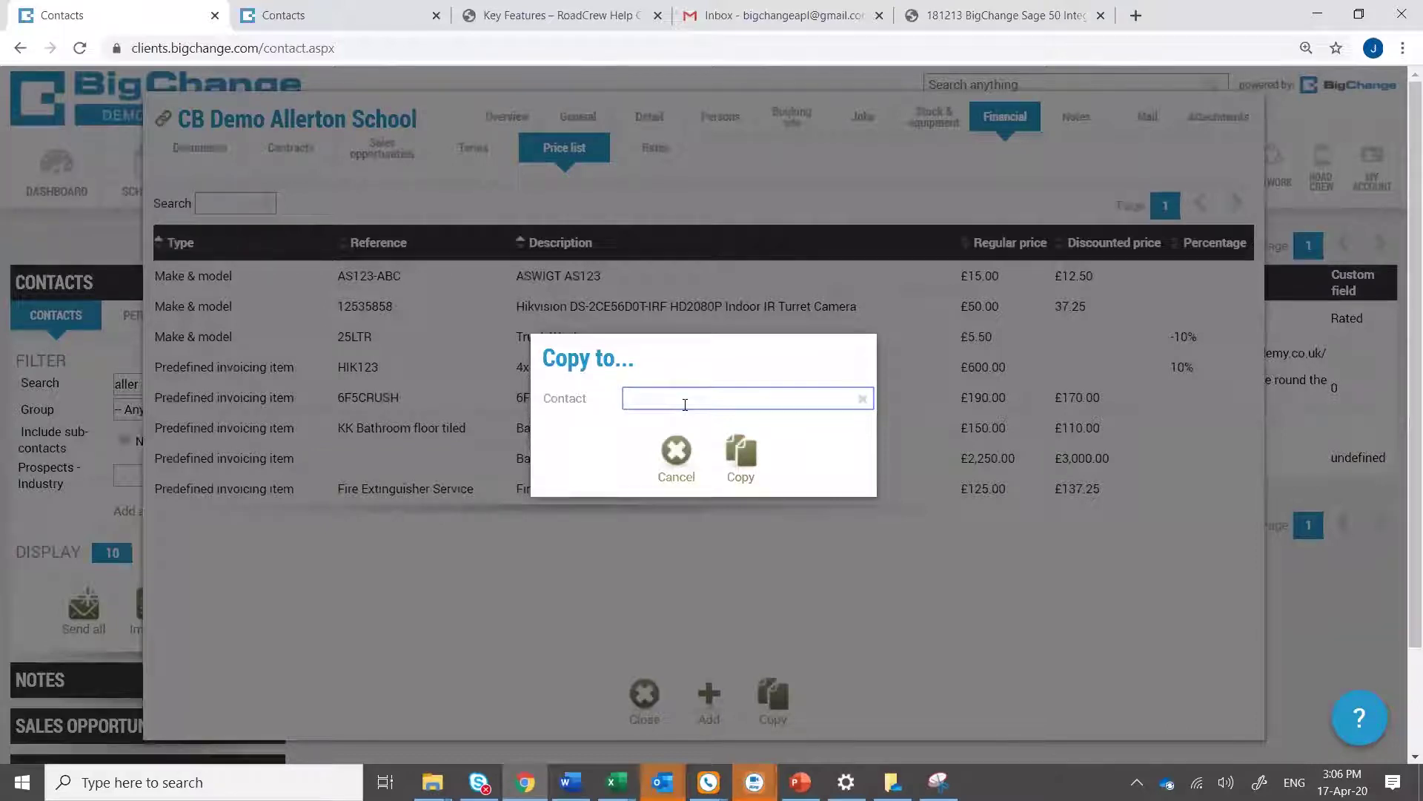
text(door)
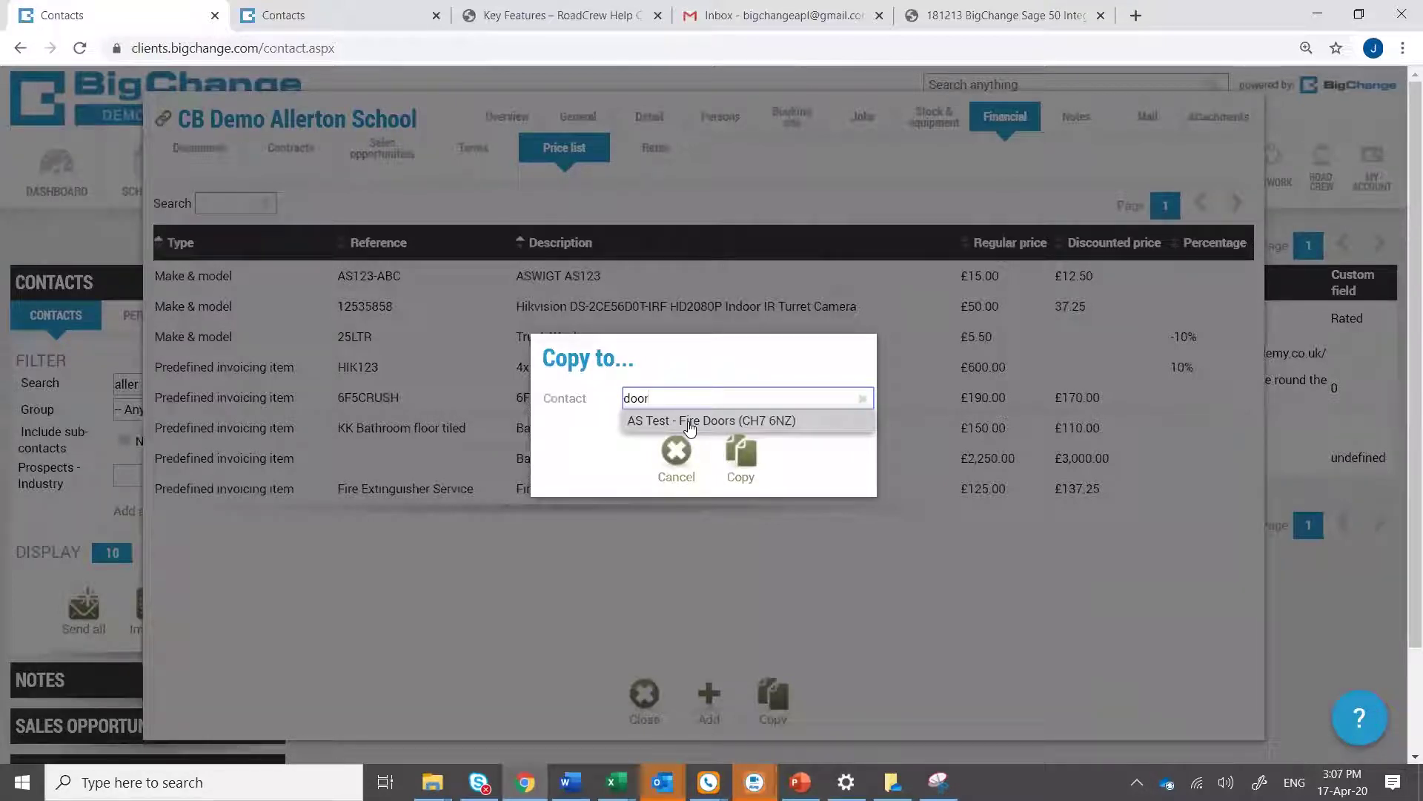
click(689, 421)
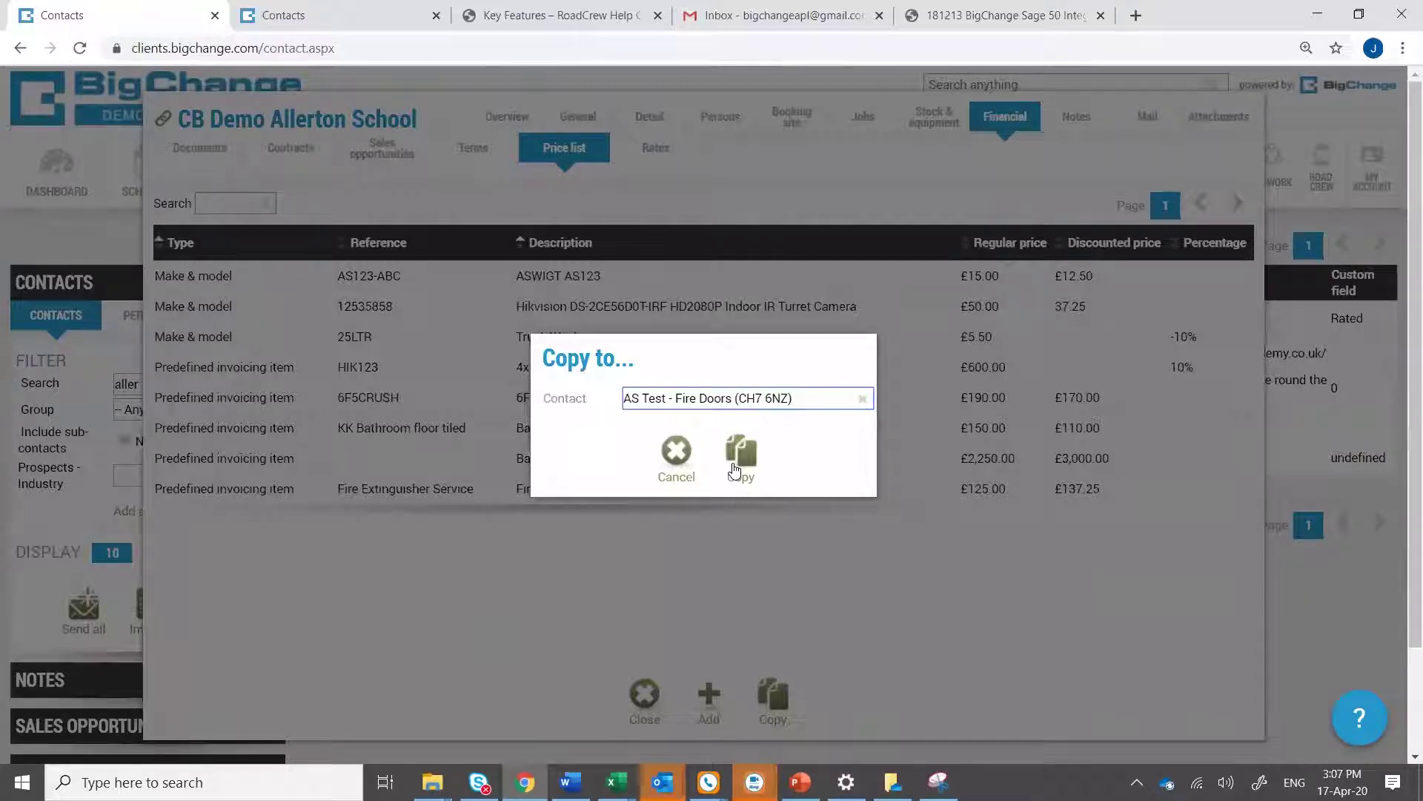
click(678, 460)
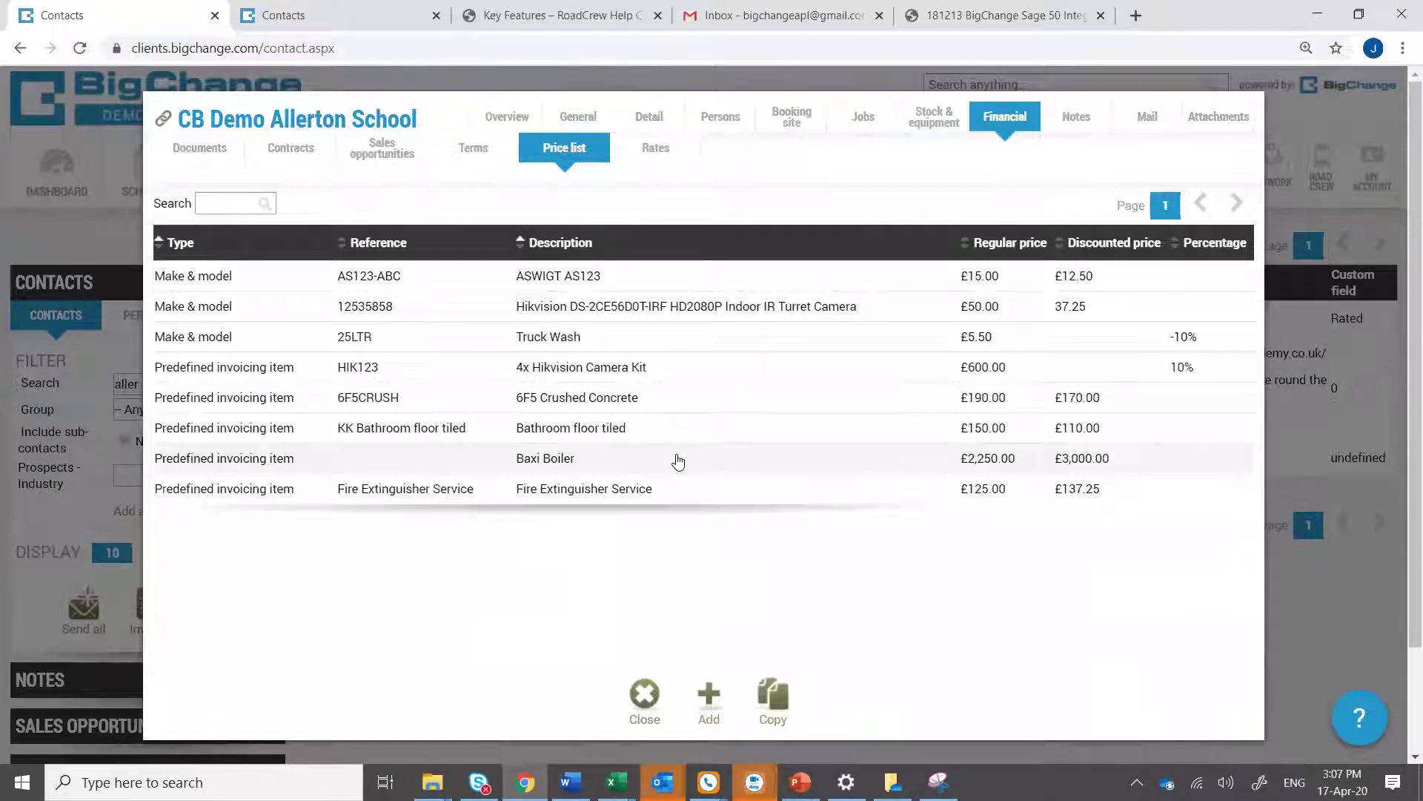
click(649, 702)
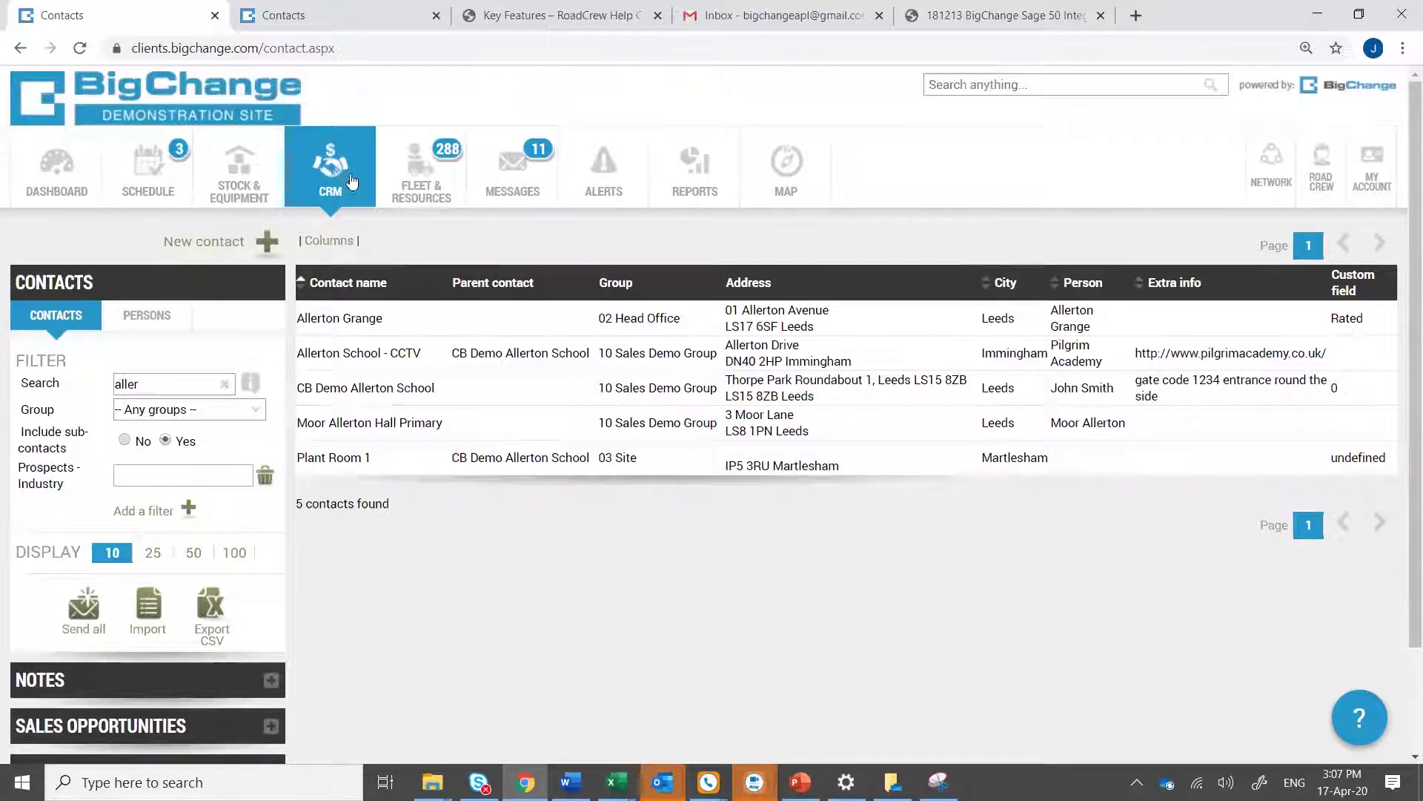
Load the A1 Excel file into the contact predefined invoice item price list import
click(144, 619)
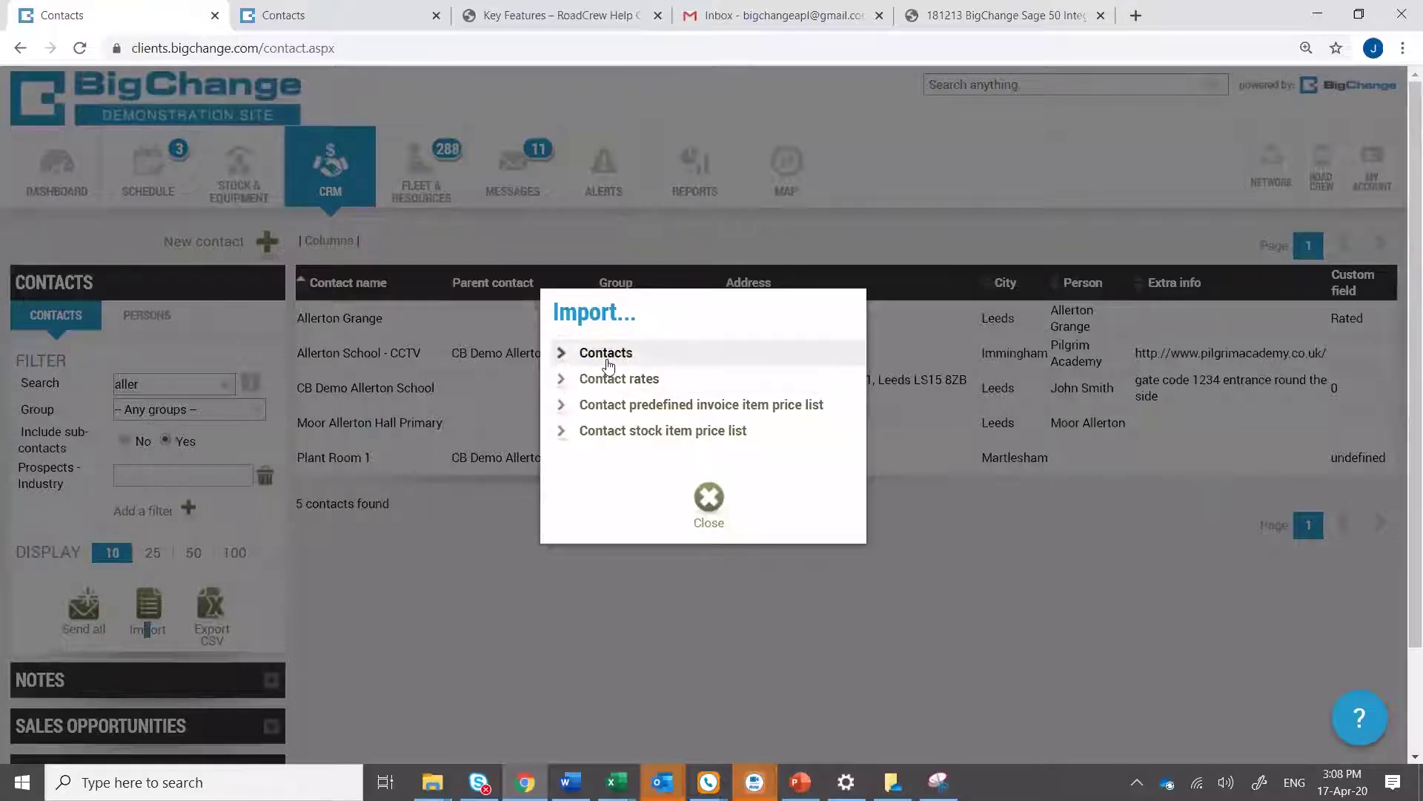
click(683, 408)
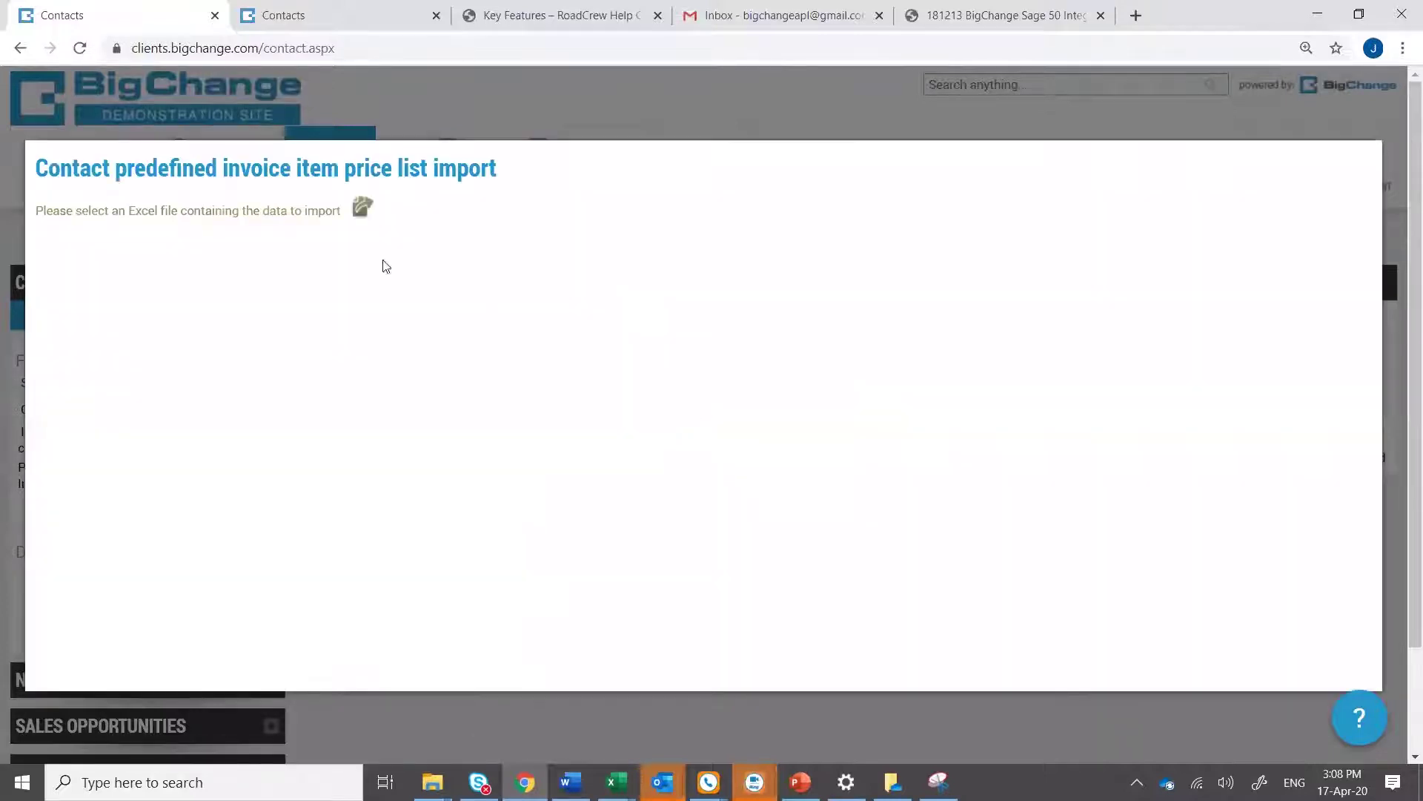
click(269, 215)
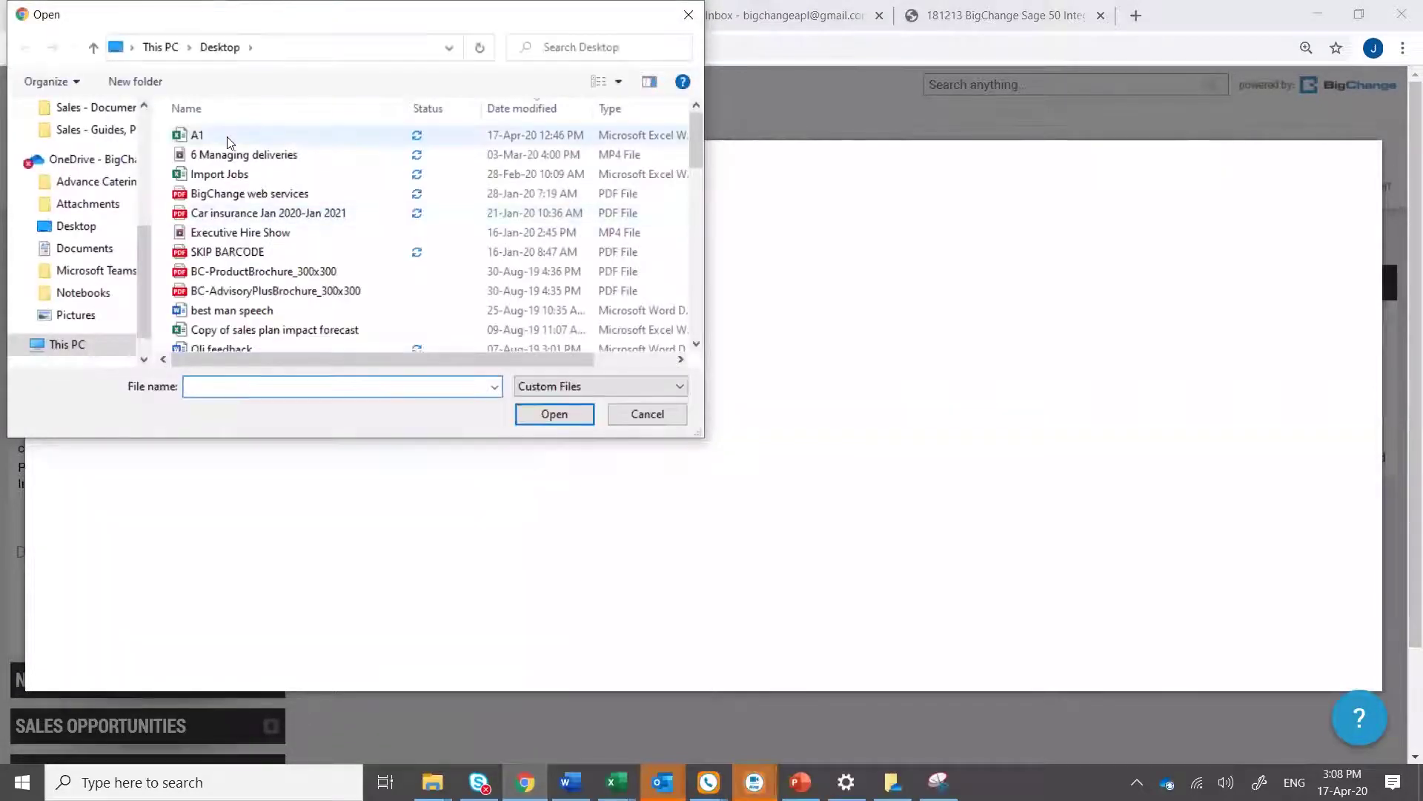
click(227, 136)
click(562, 415)
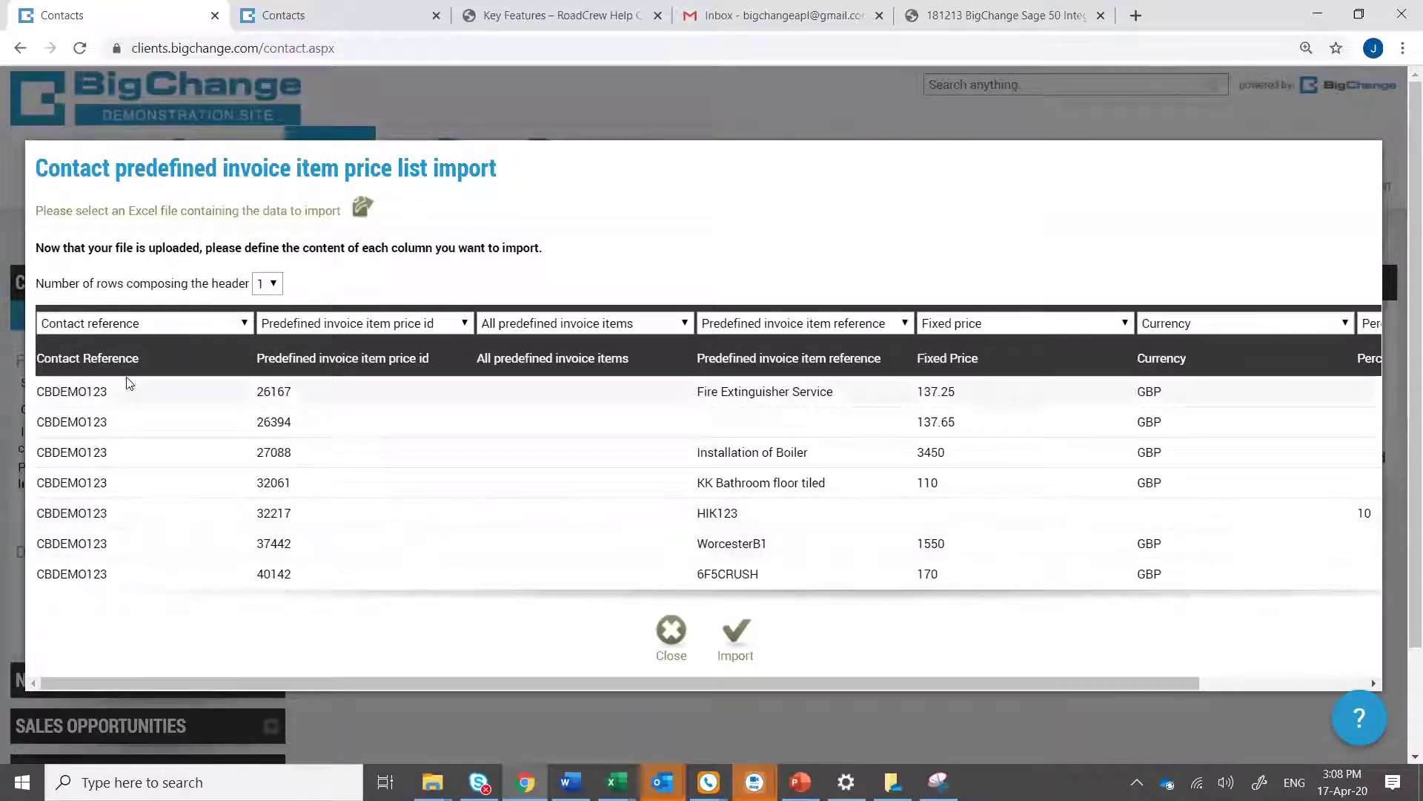
Review the field options for mapping the Contact Reference column and close the import without running it
click(244, 324)
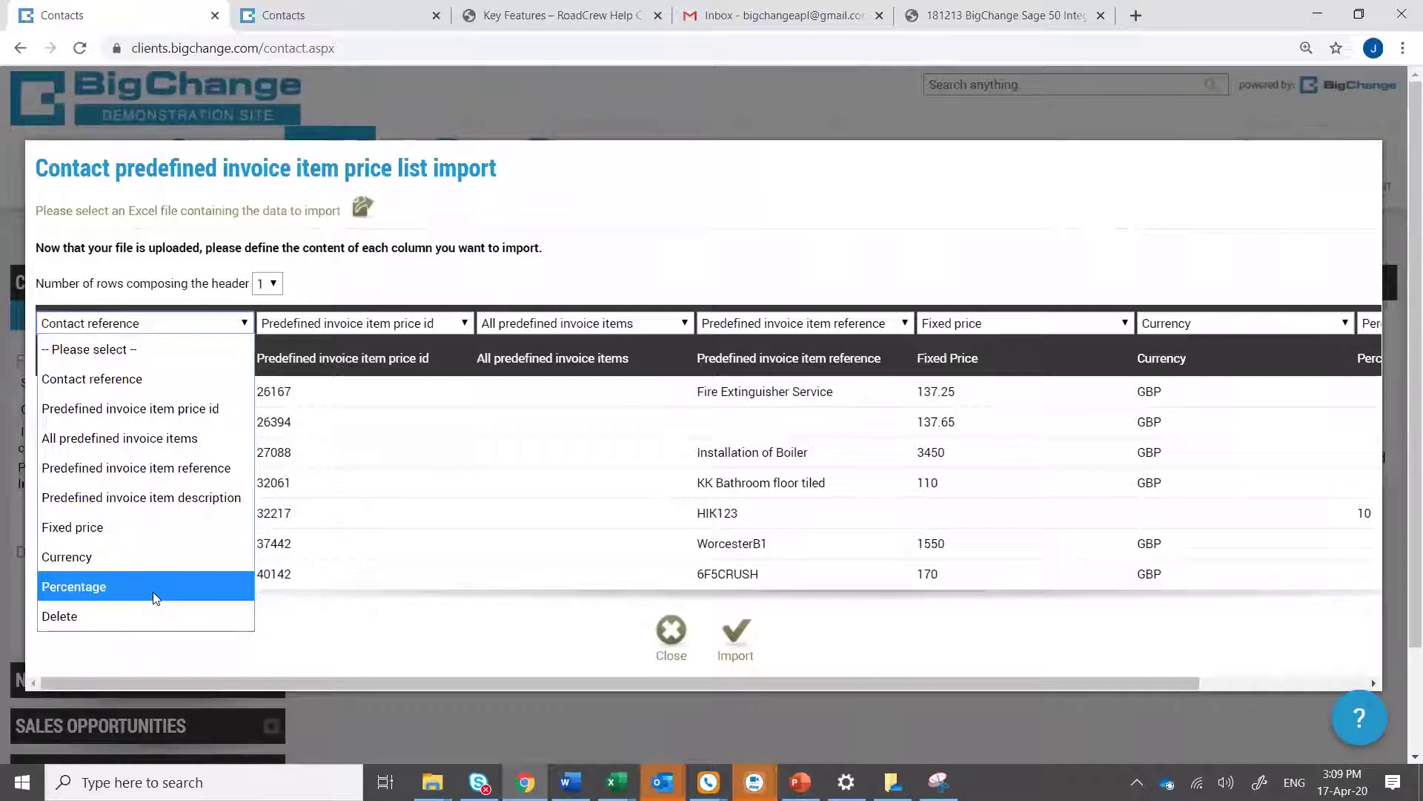
click(362, 472)
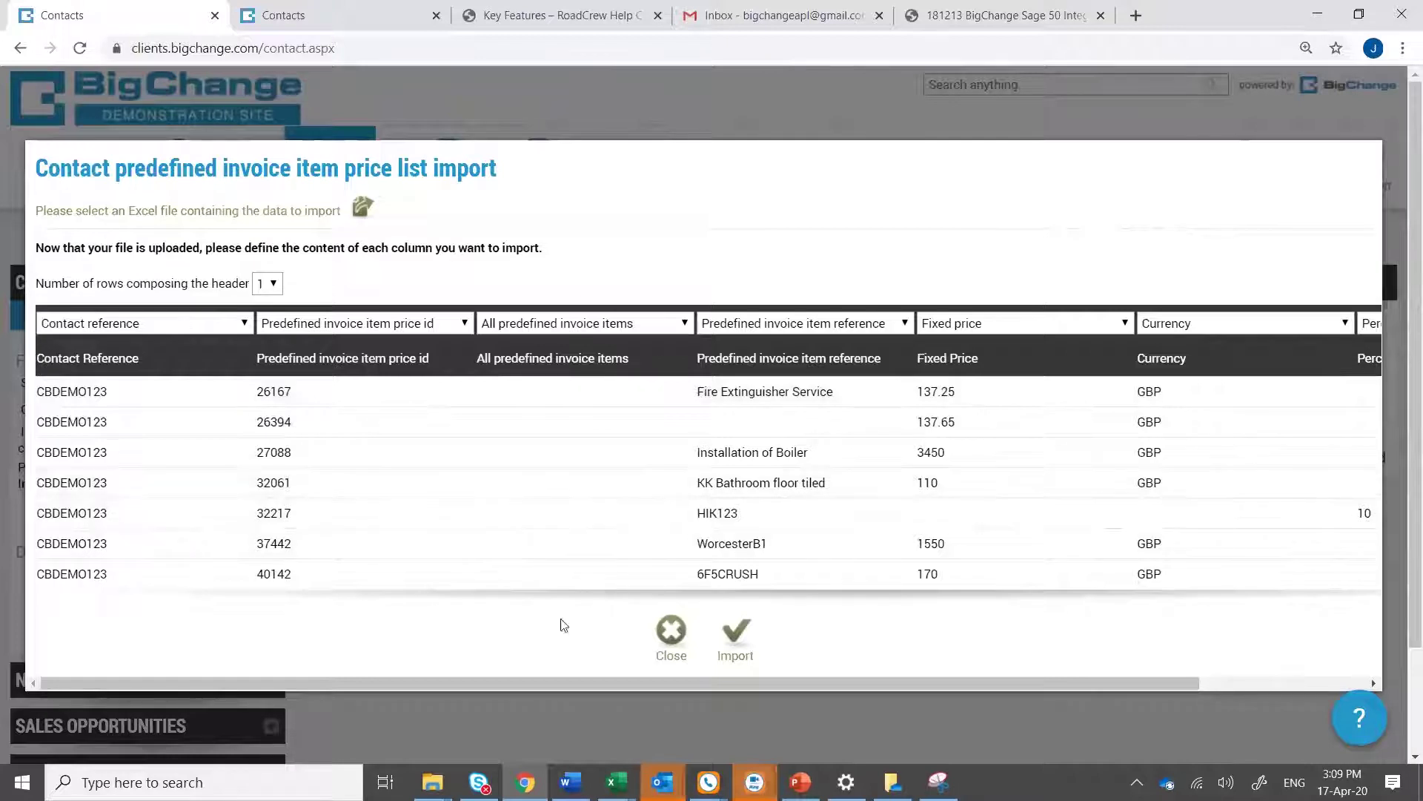
click(672, 641)
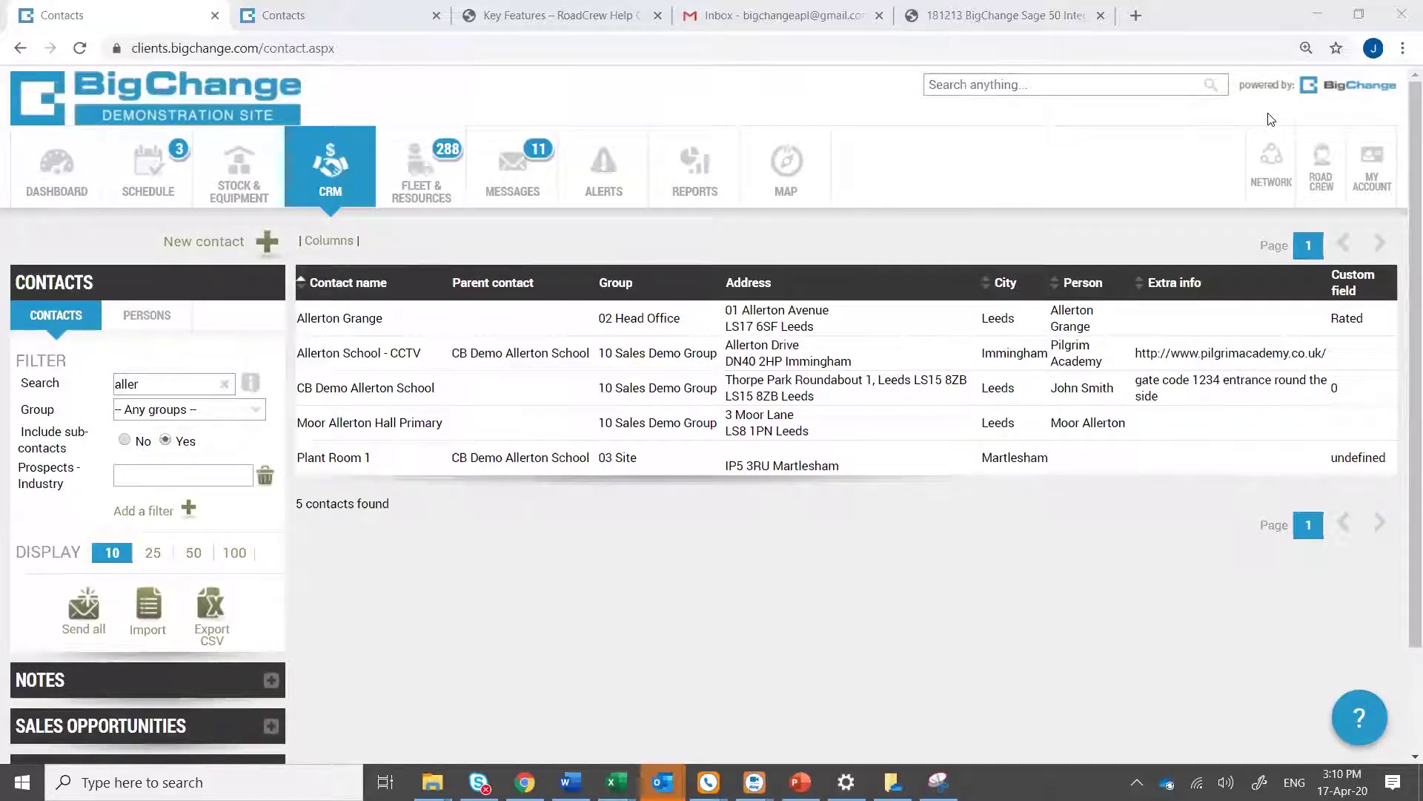
Open the job types list under the schedule settings of the account administration
click(1368, 169)
click(1290, 332)
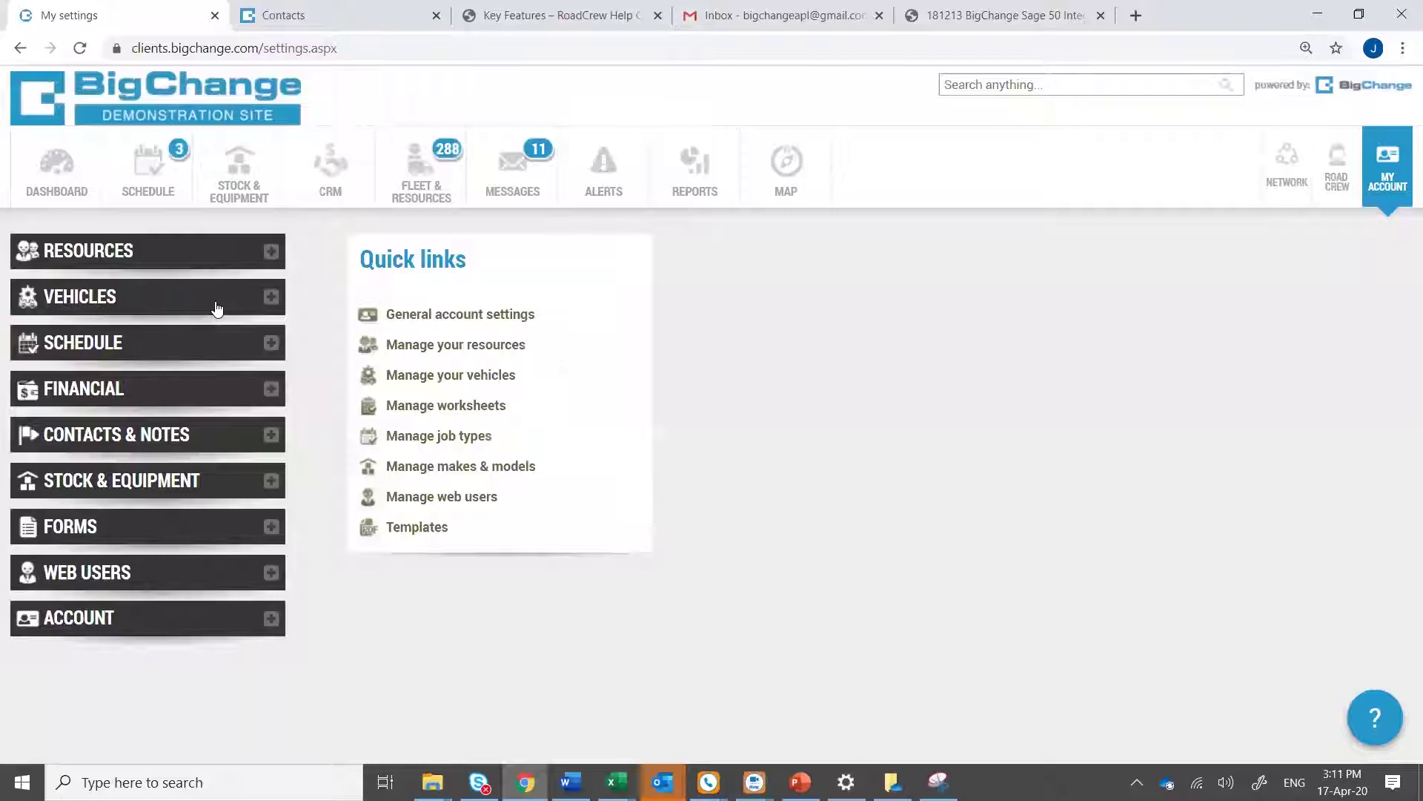
click(78, 388)
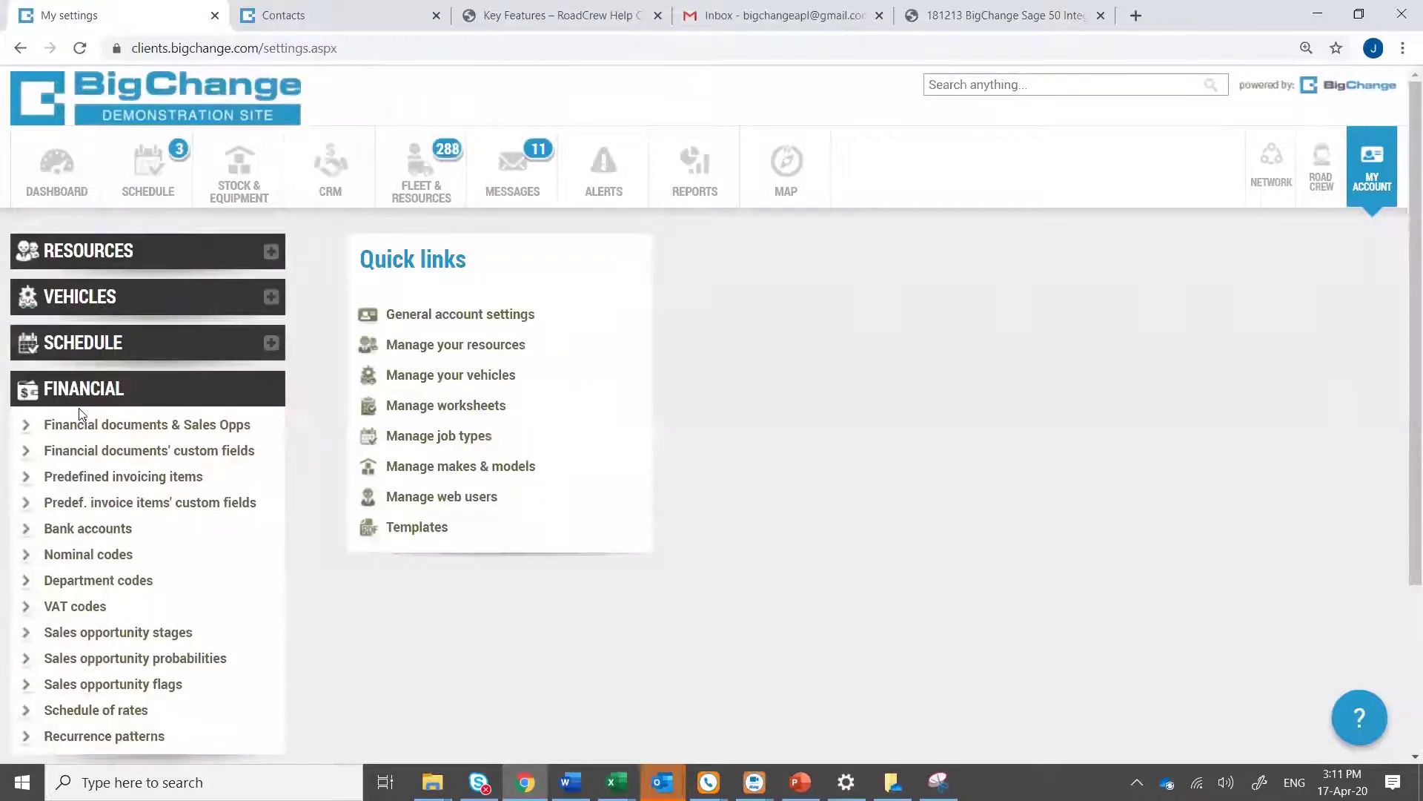
click(86, 348)
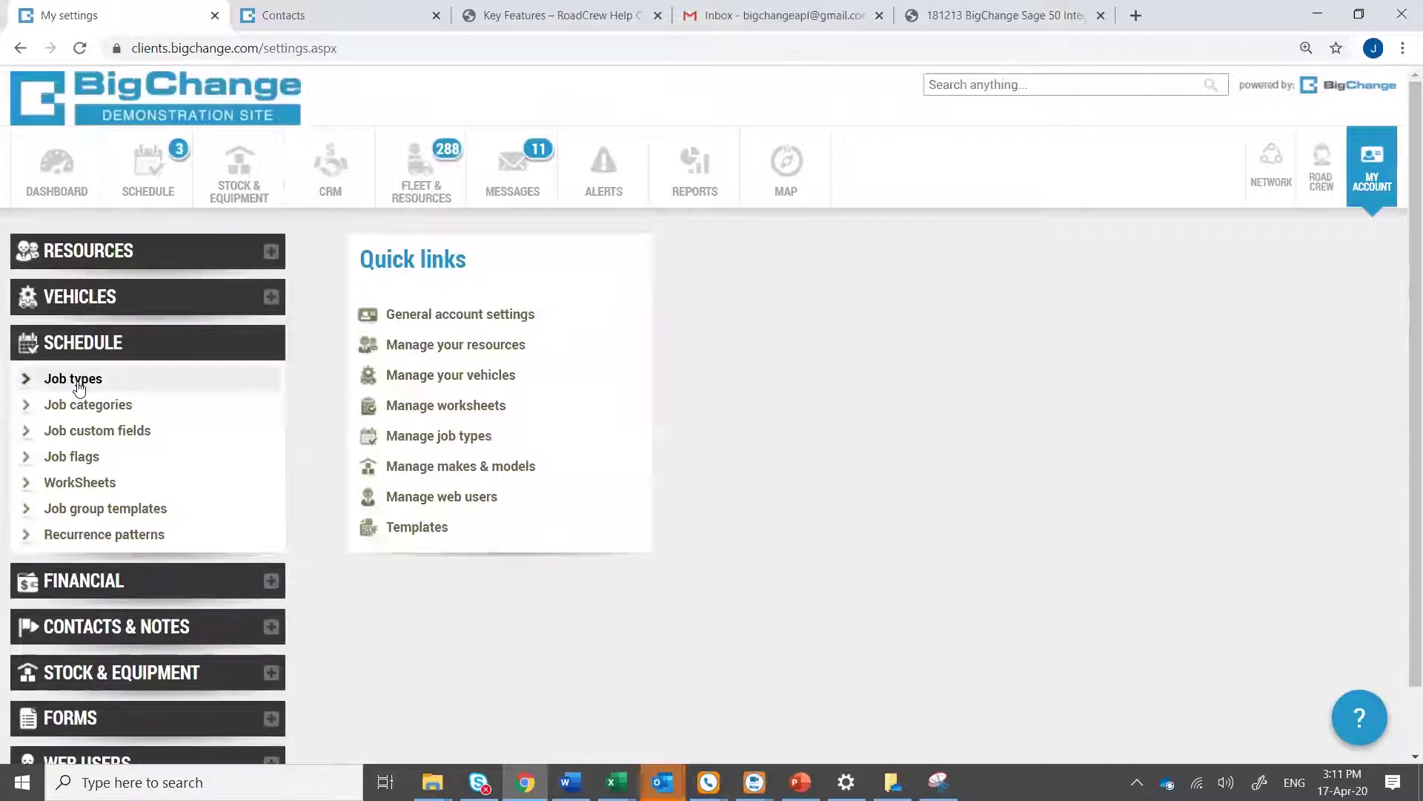
click(76, 384)
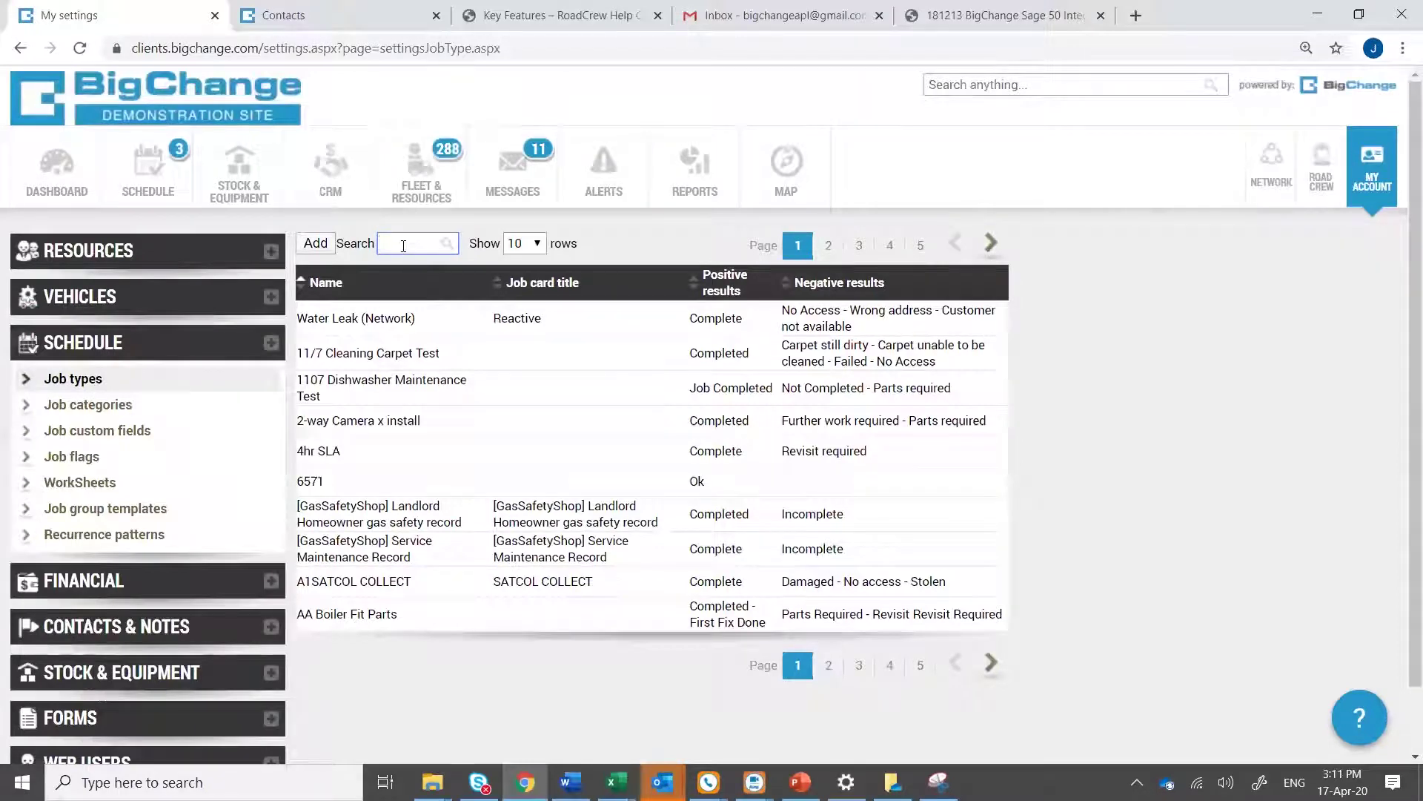
Search the job types for "reacti" and open CB First Visit Reactive Repair for editing
text(react)
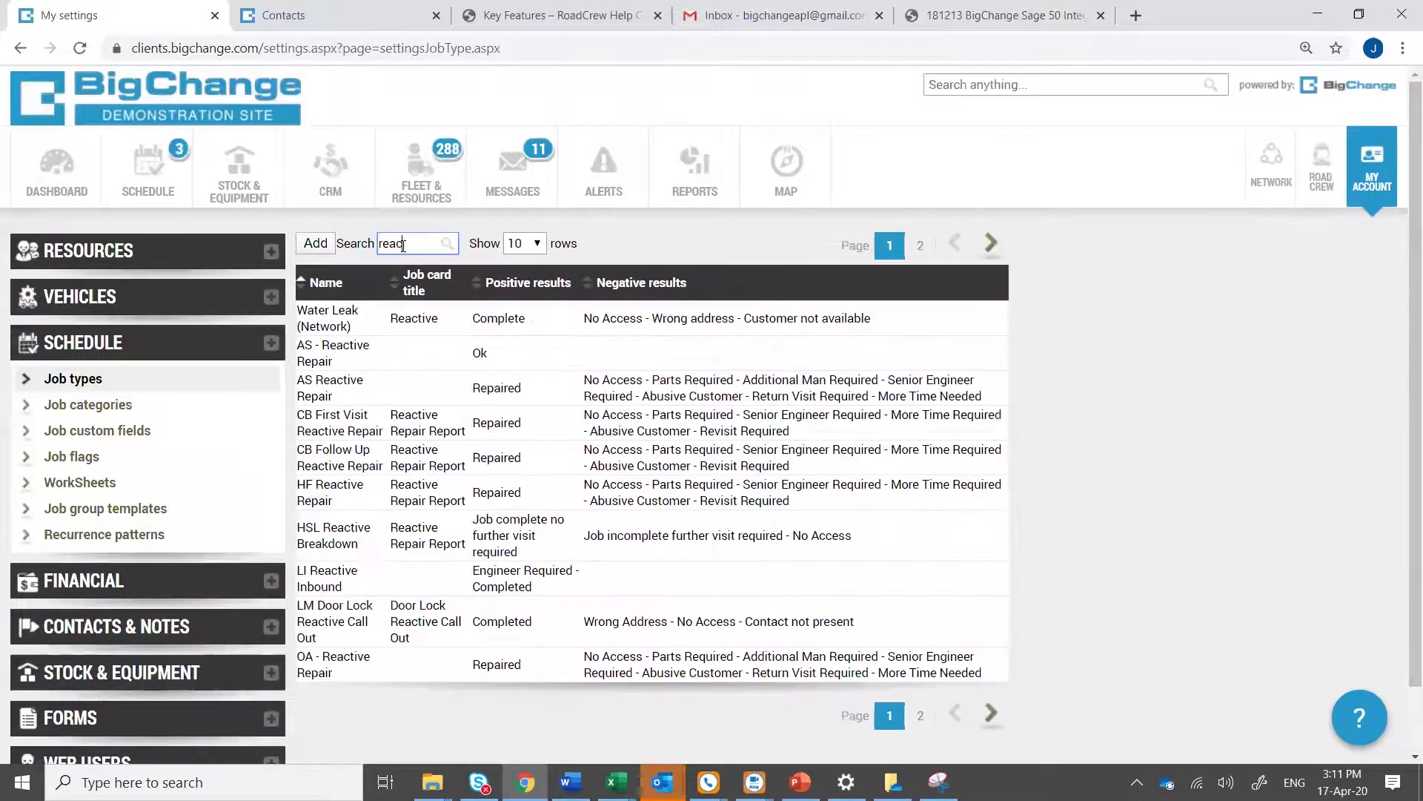
text(i)
click(360, 432)
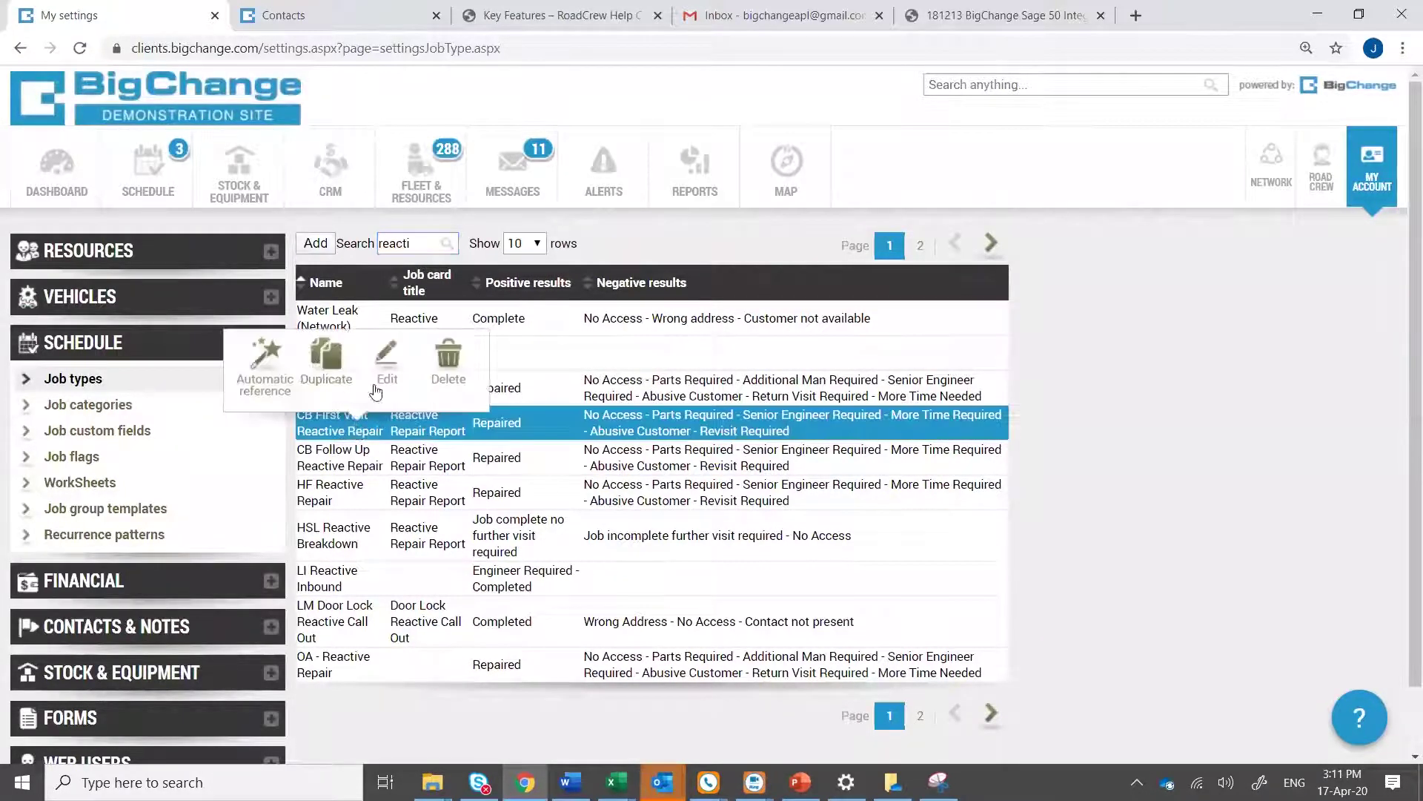
click(387, 367)
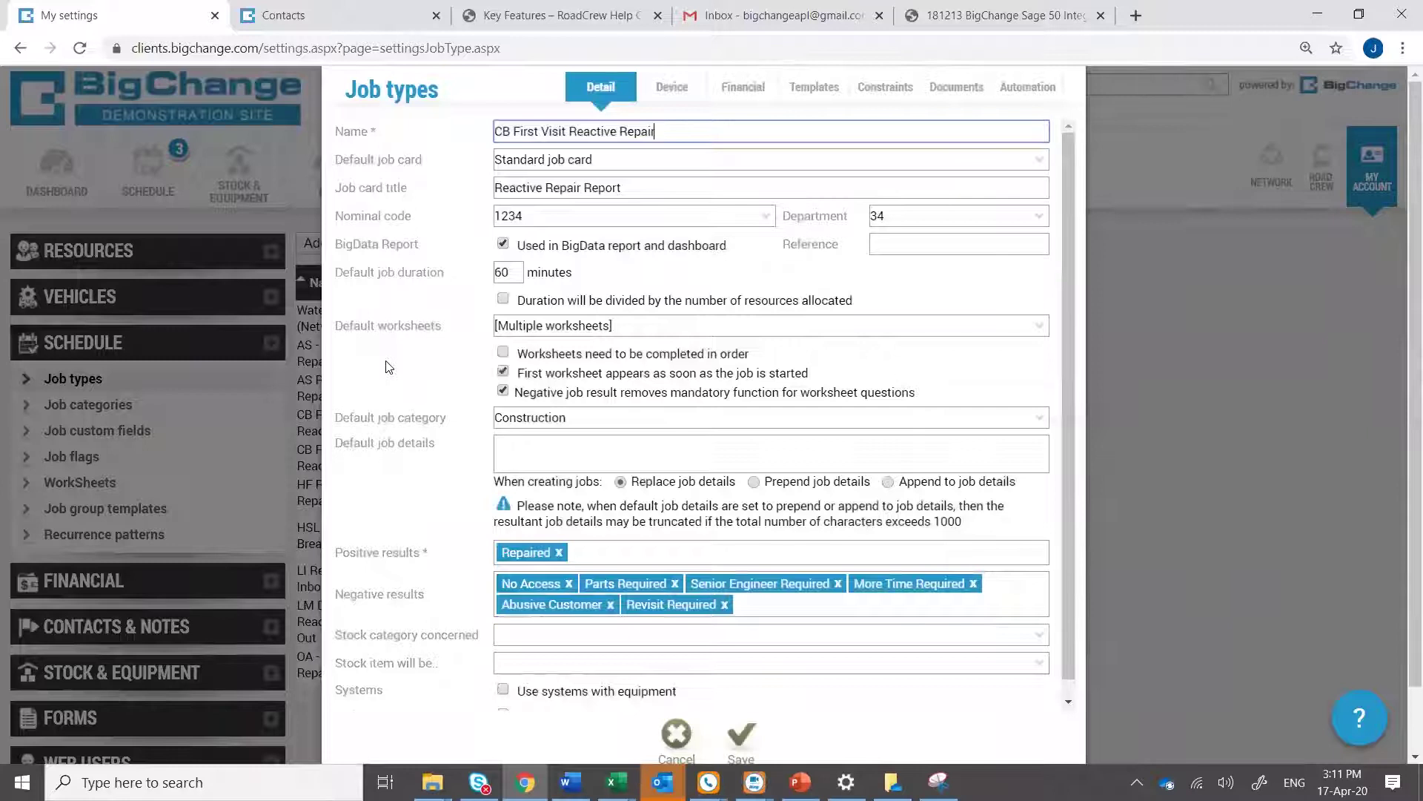
Open the Anytime rate in the financial rates of the CB First Visit Reactive Repair job type for editing
click(742, 89)
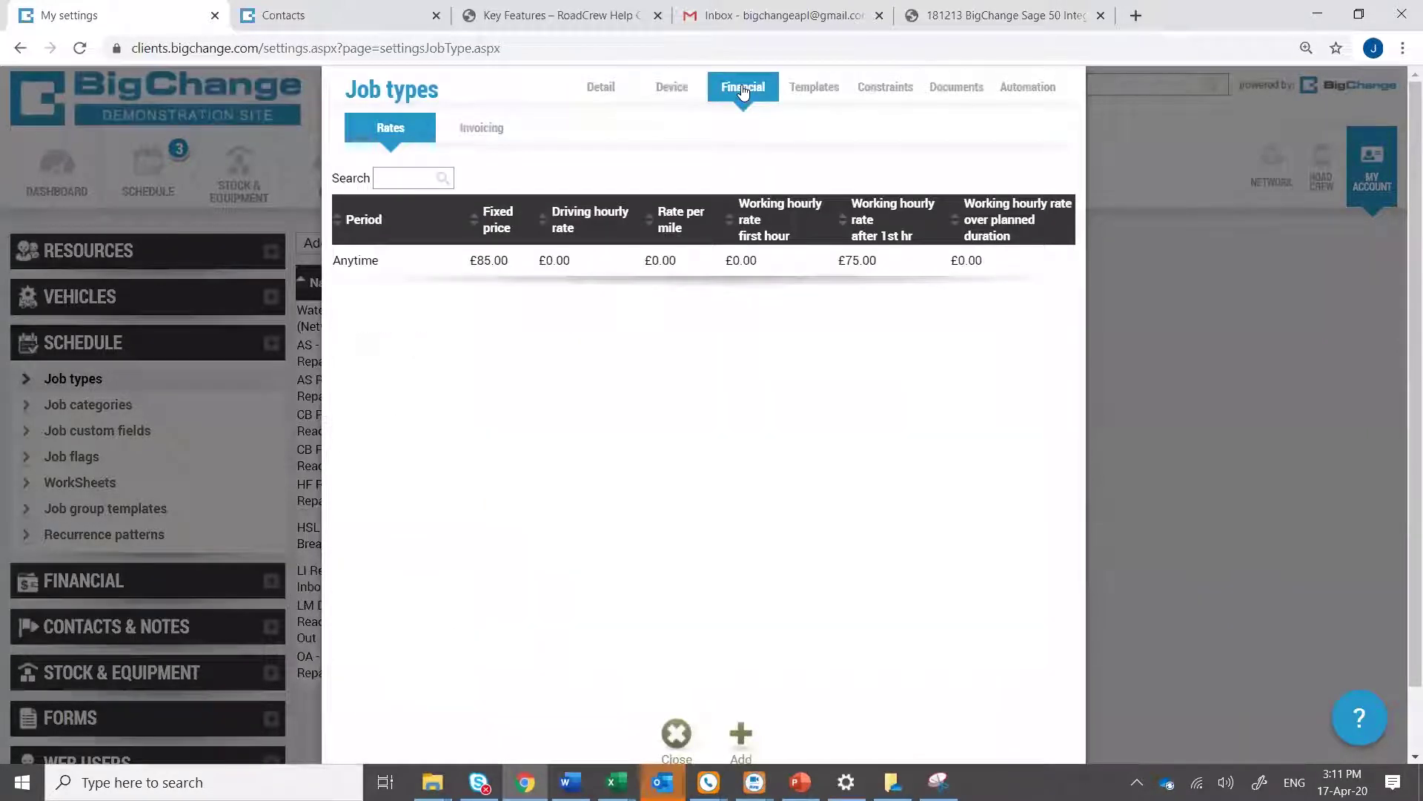
click(600, 89)
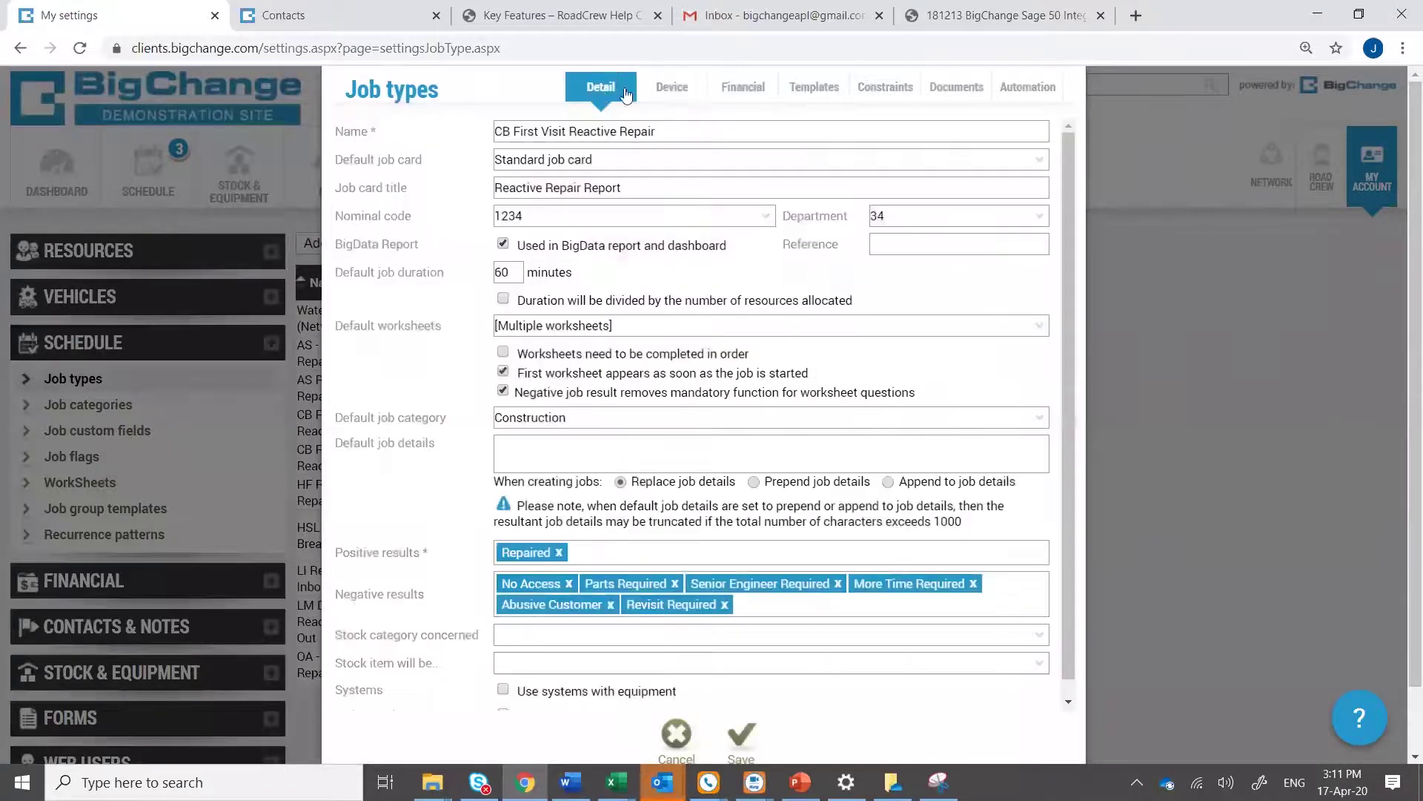
click(741, 90)
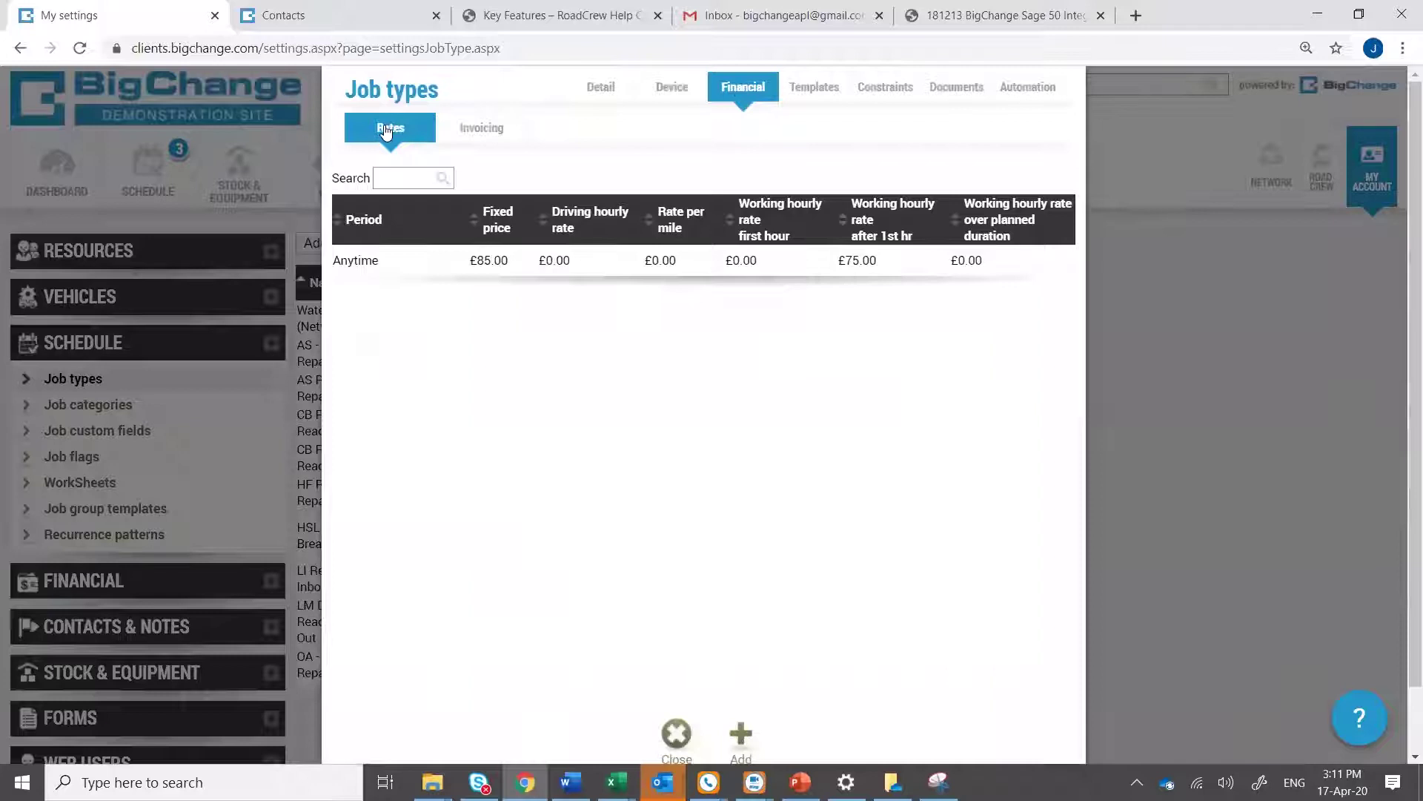
click(438, 266)
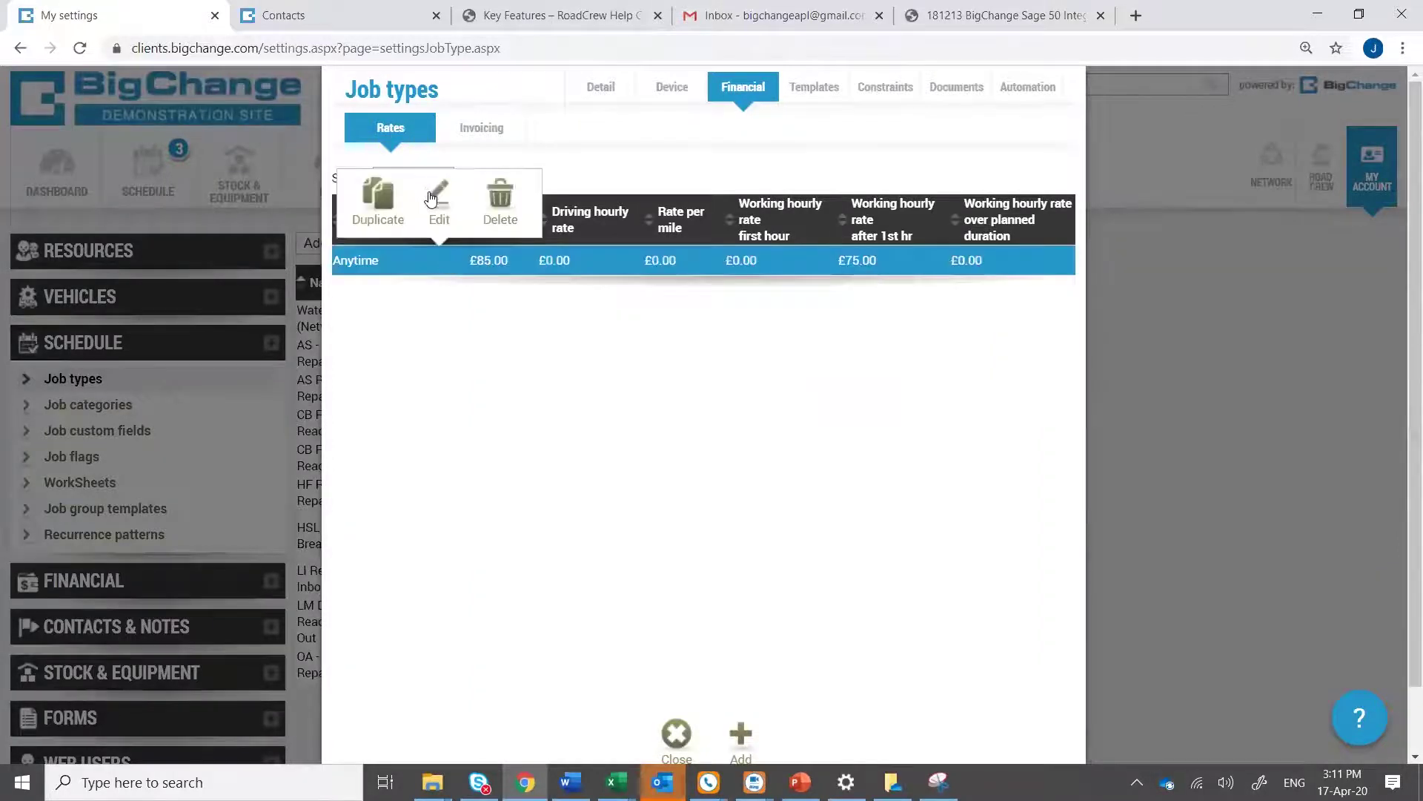
click(435, 196)
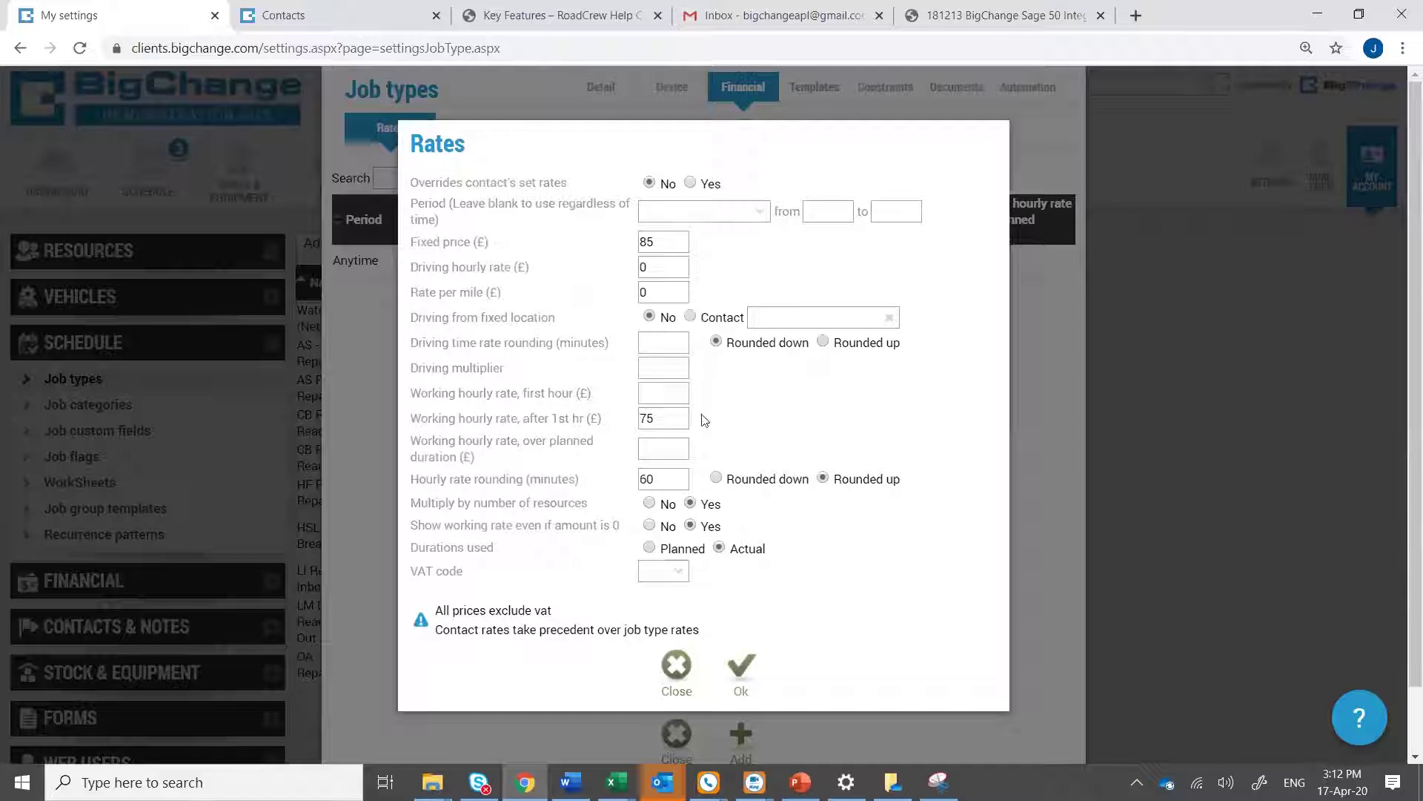
Review the working hourly rate after the first hour and the weekday period options, accept the rate, and close the job type
drag(676, 417, 625, 417)
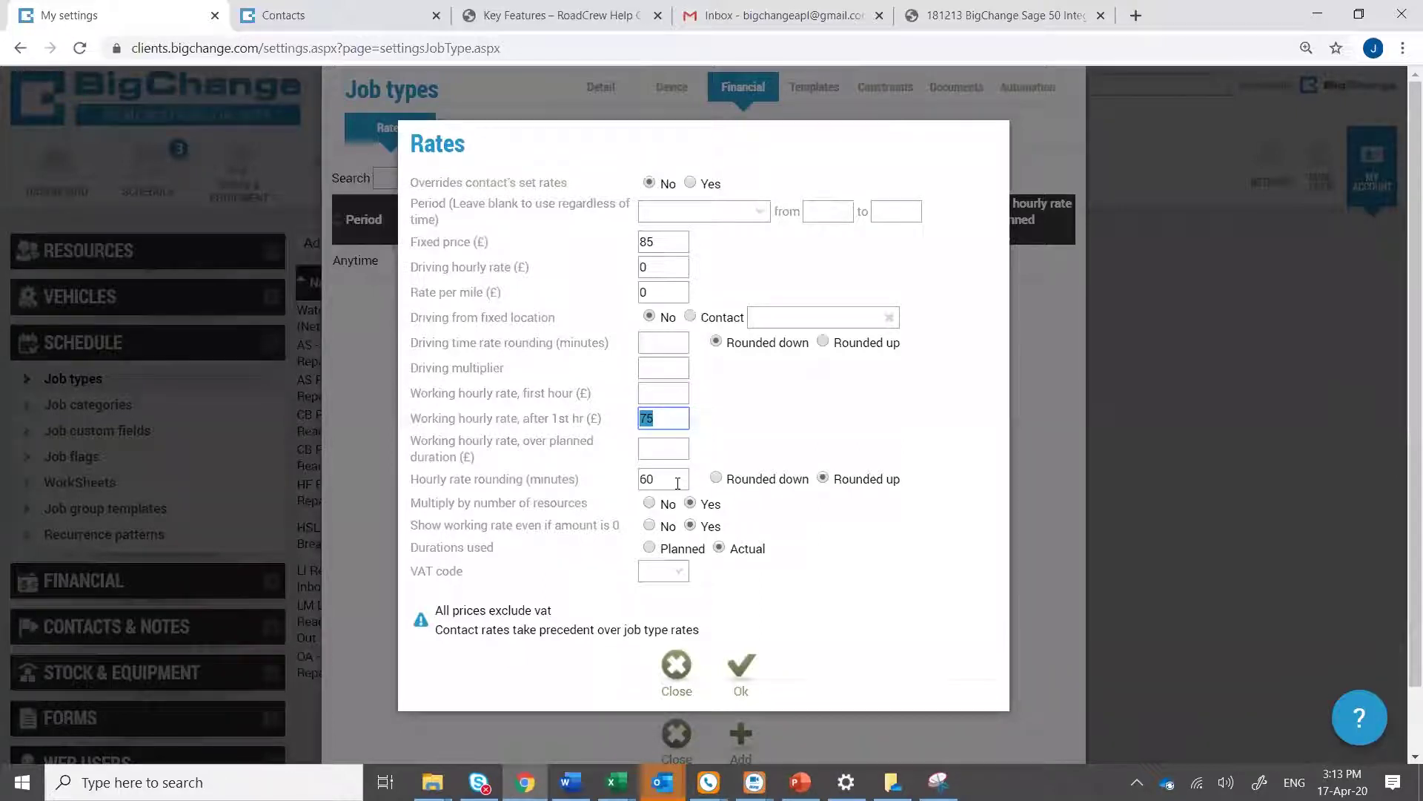
click(762, 213)
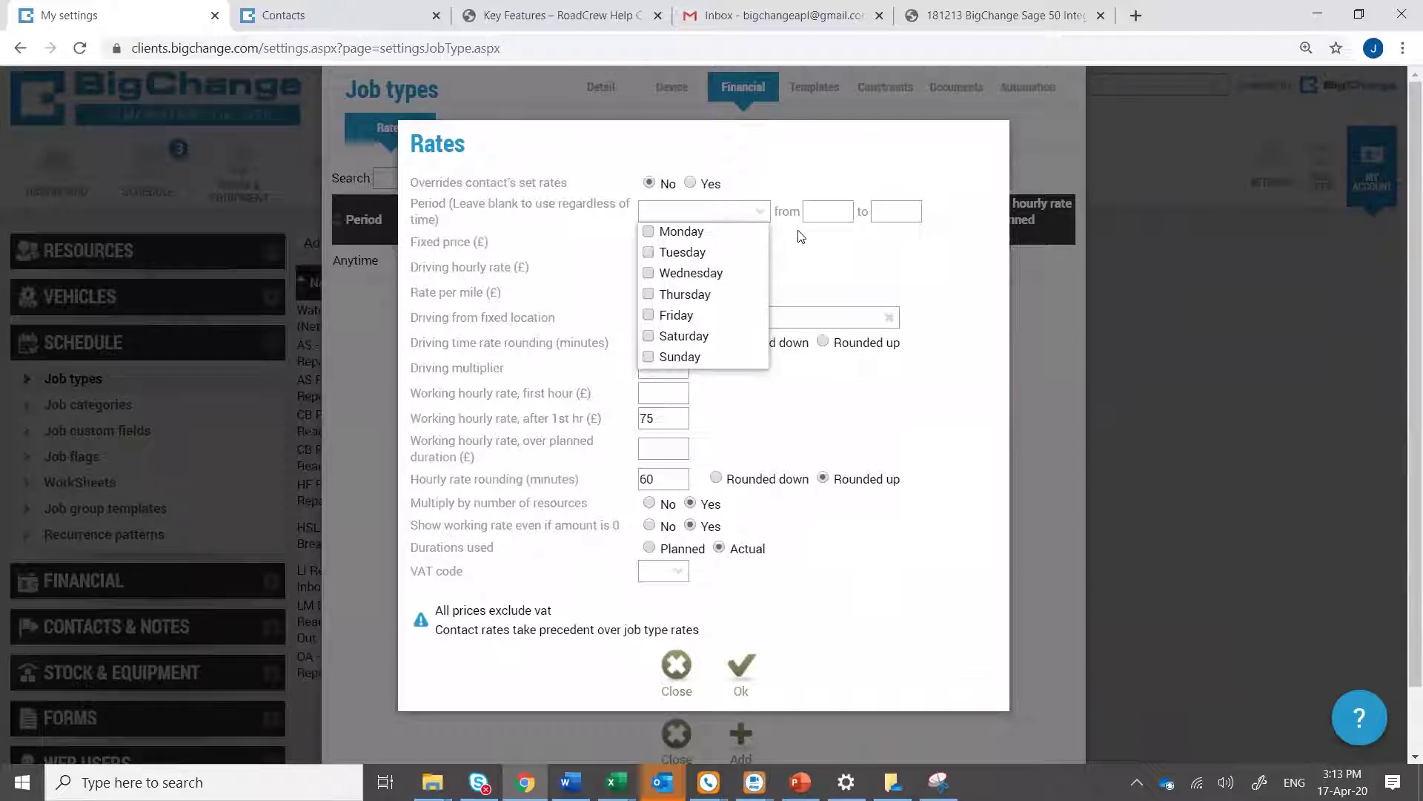
click(843, 420)
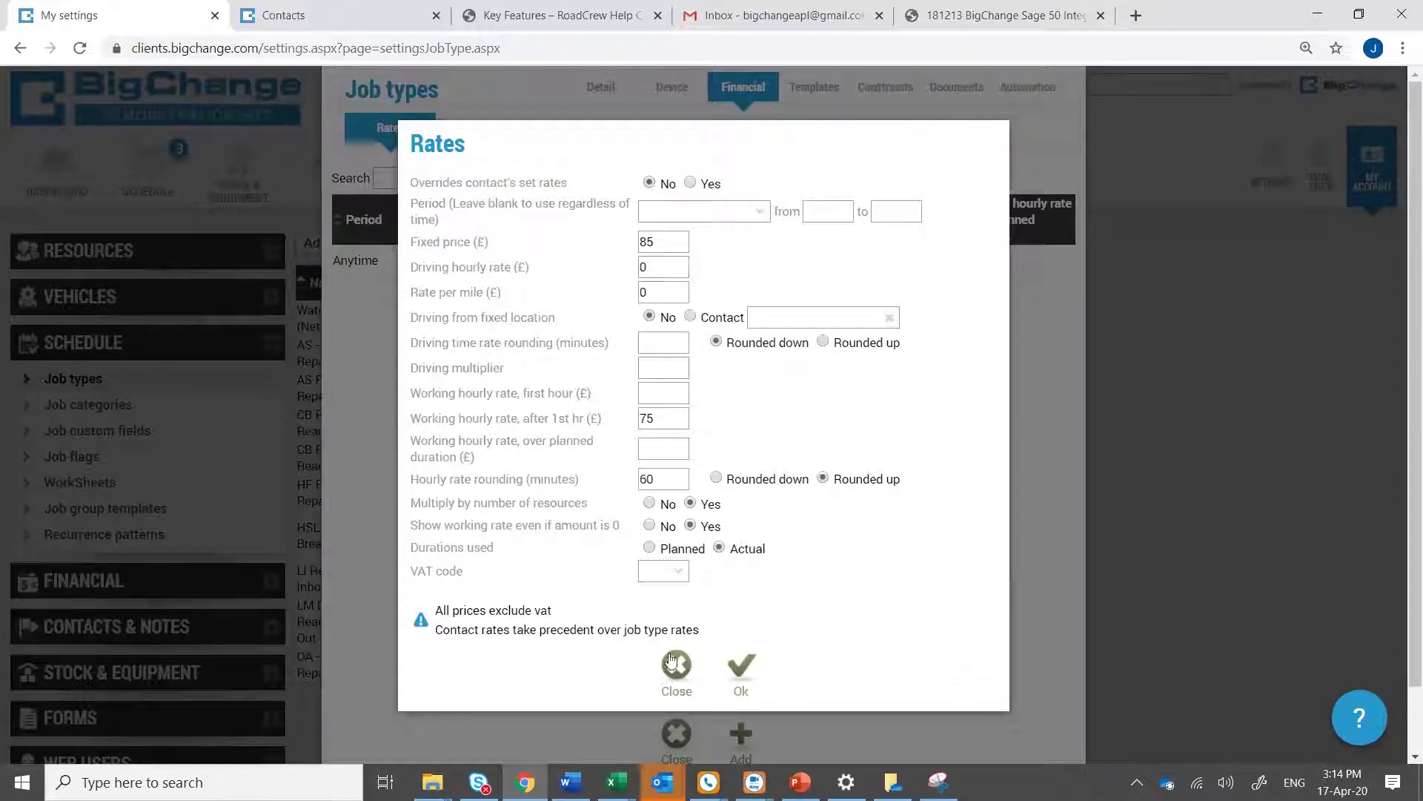
click(741, 669)
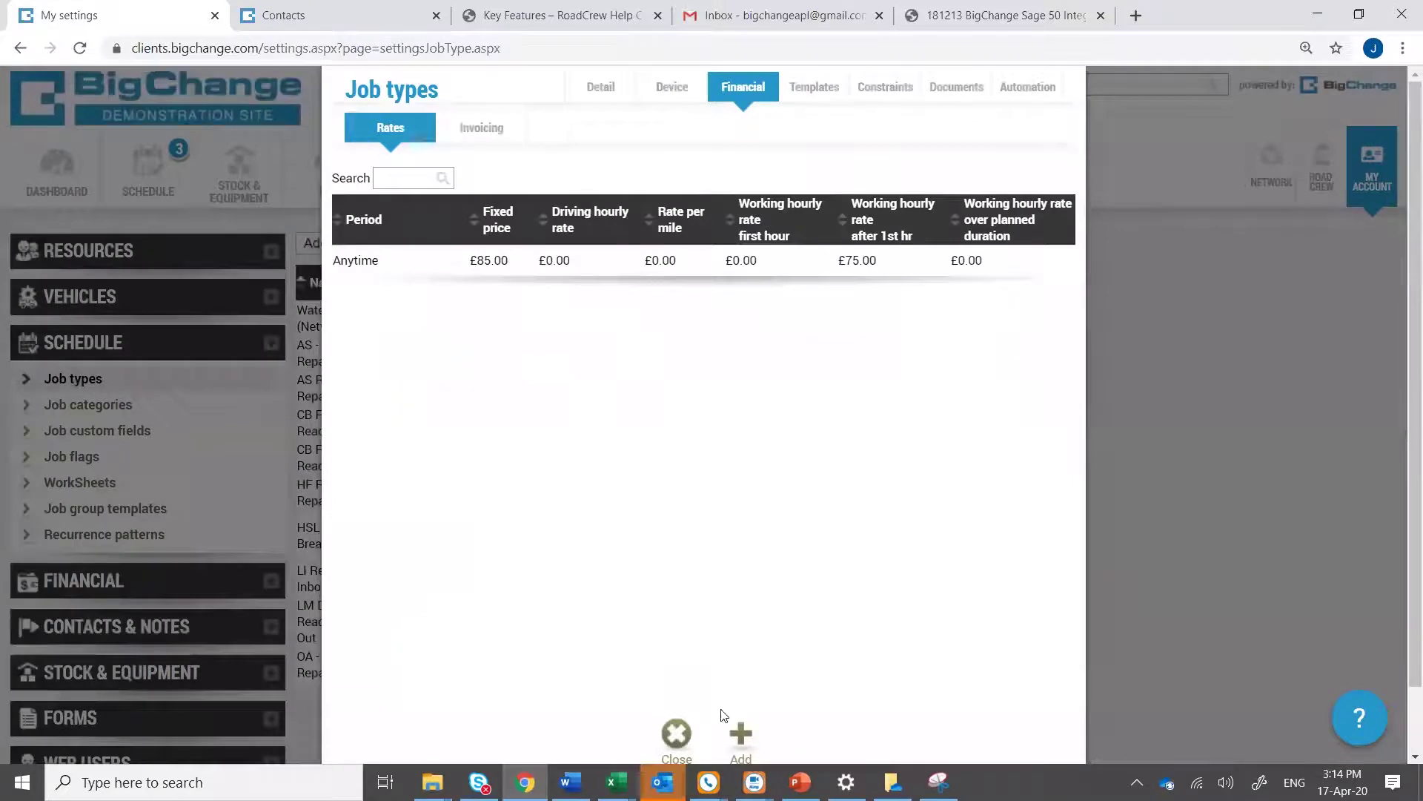
click(676, 734)
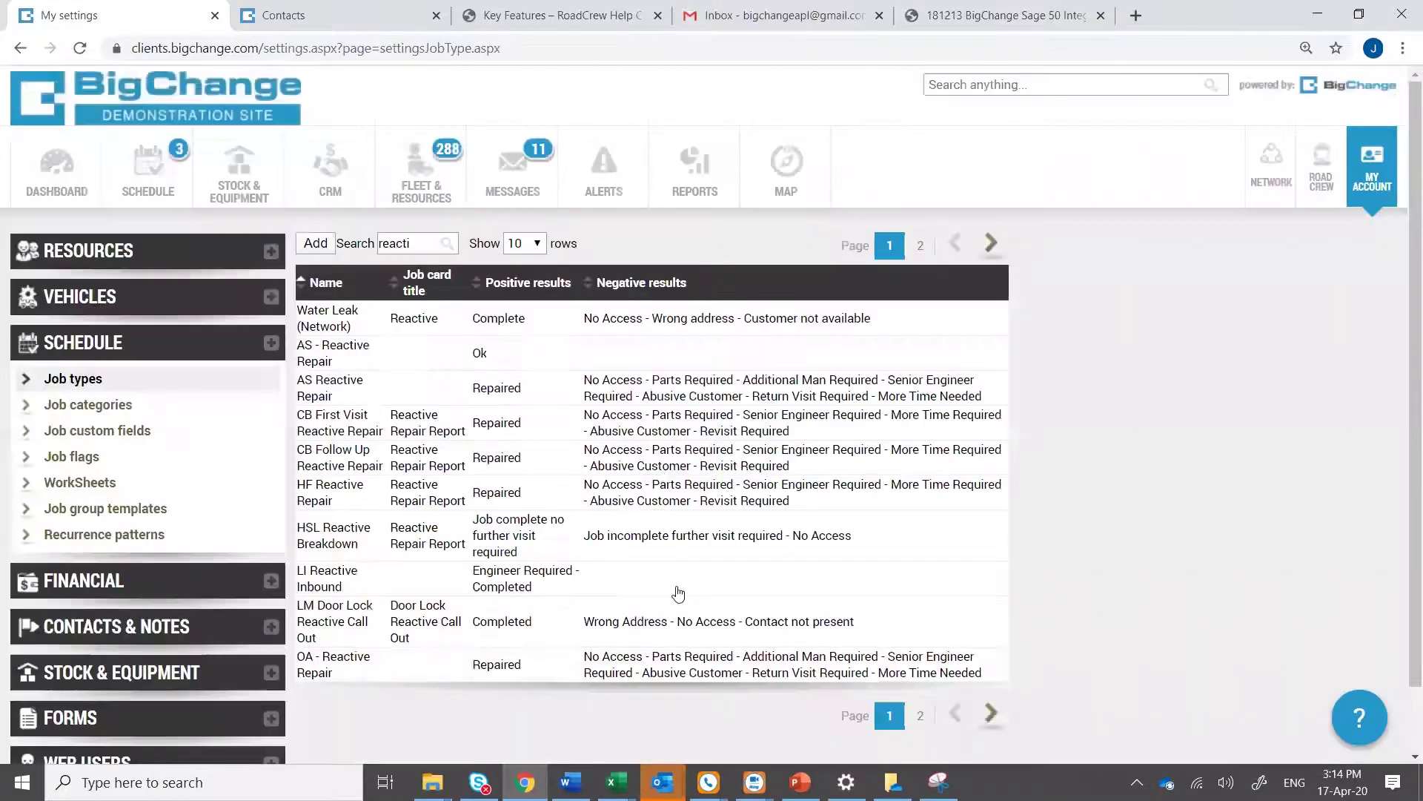
Open the CB Demo Allerton School contact from the CRM contacts and show its financial rates
click(333, 195)
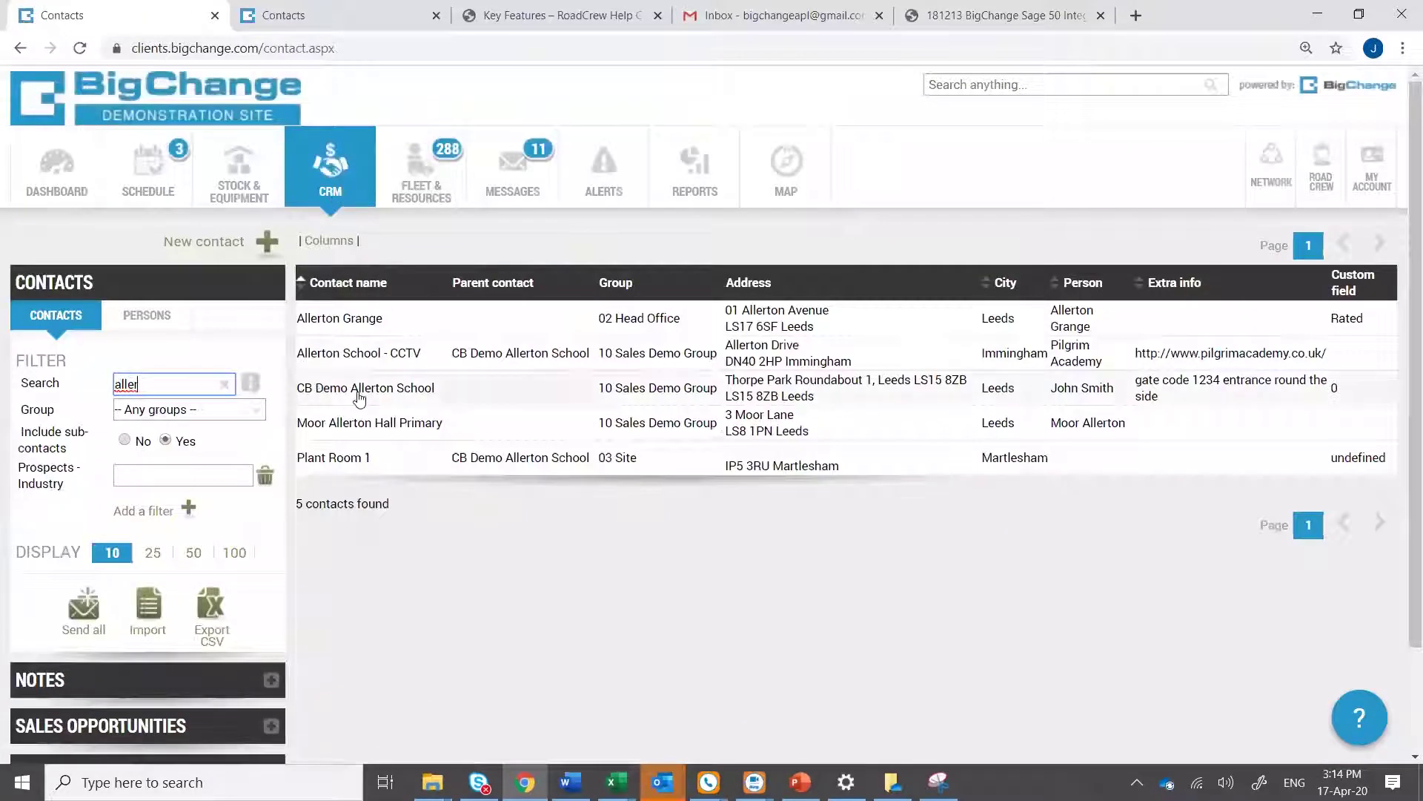
click(359, 398)
click(418, 330)
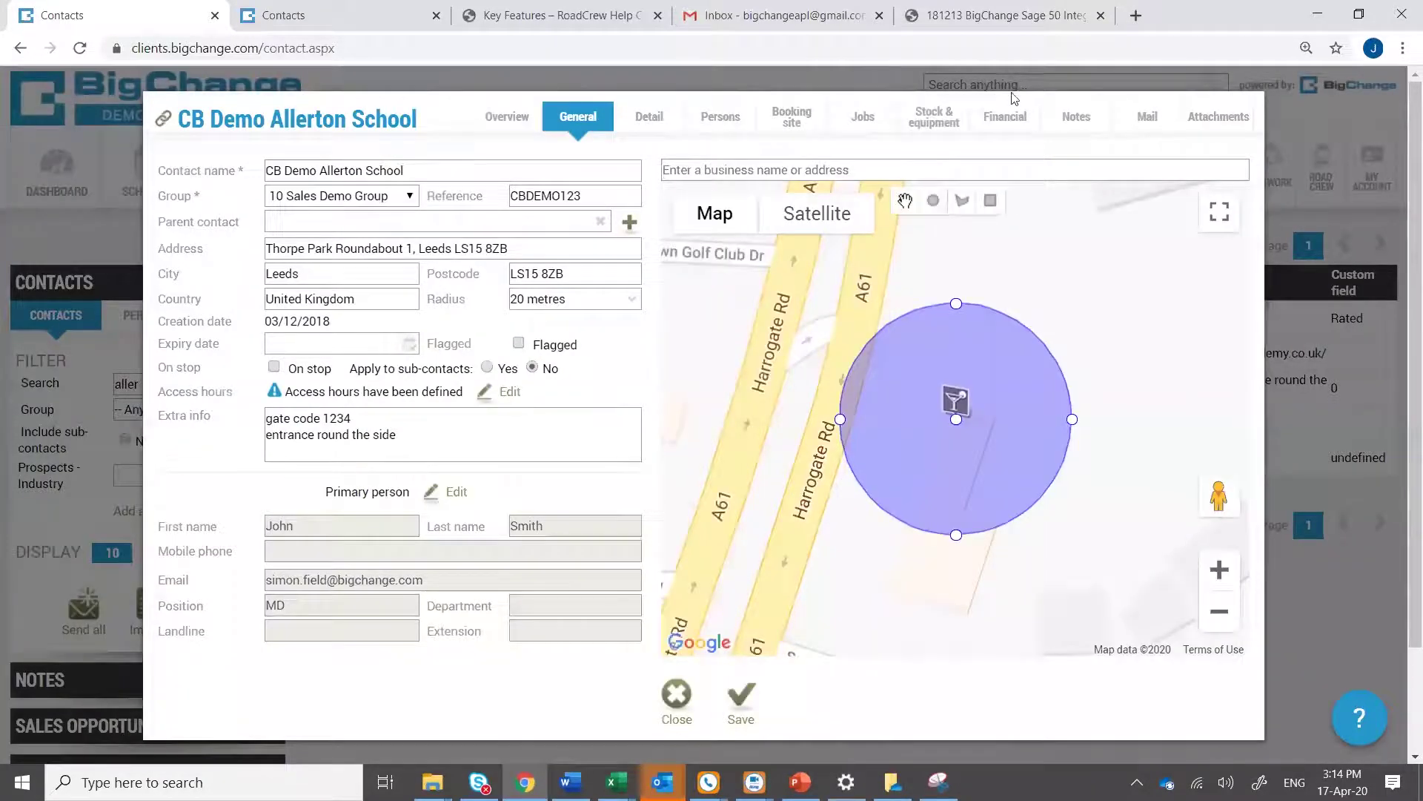
click(1005, 118)
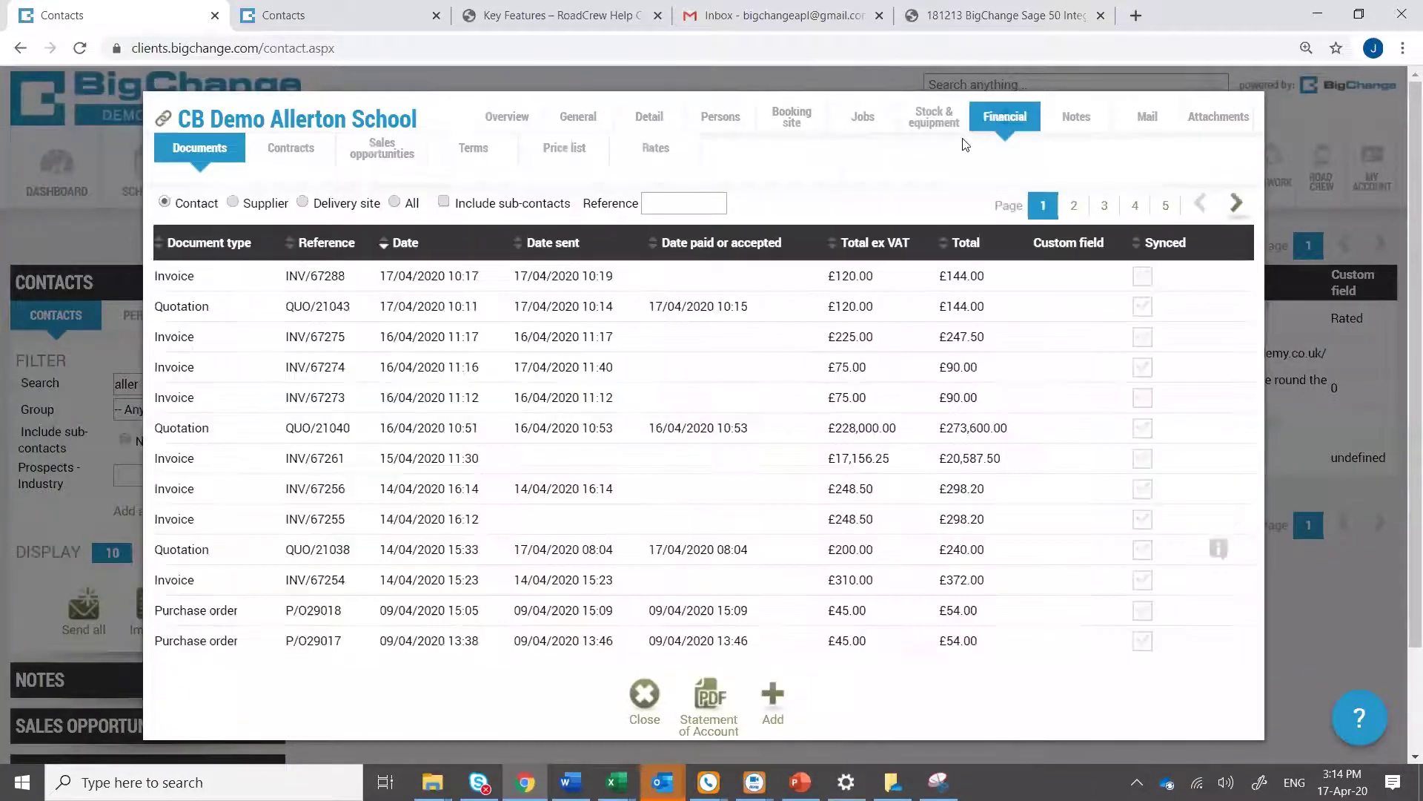
click(667, 150)
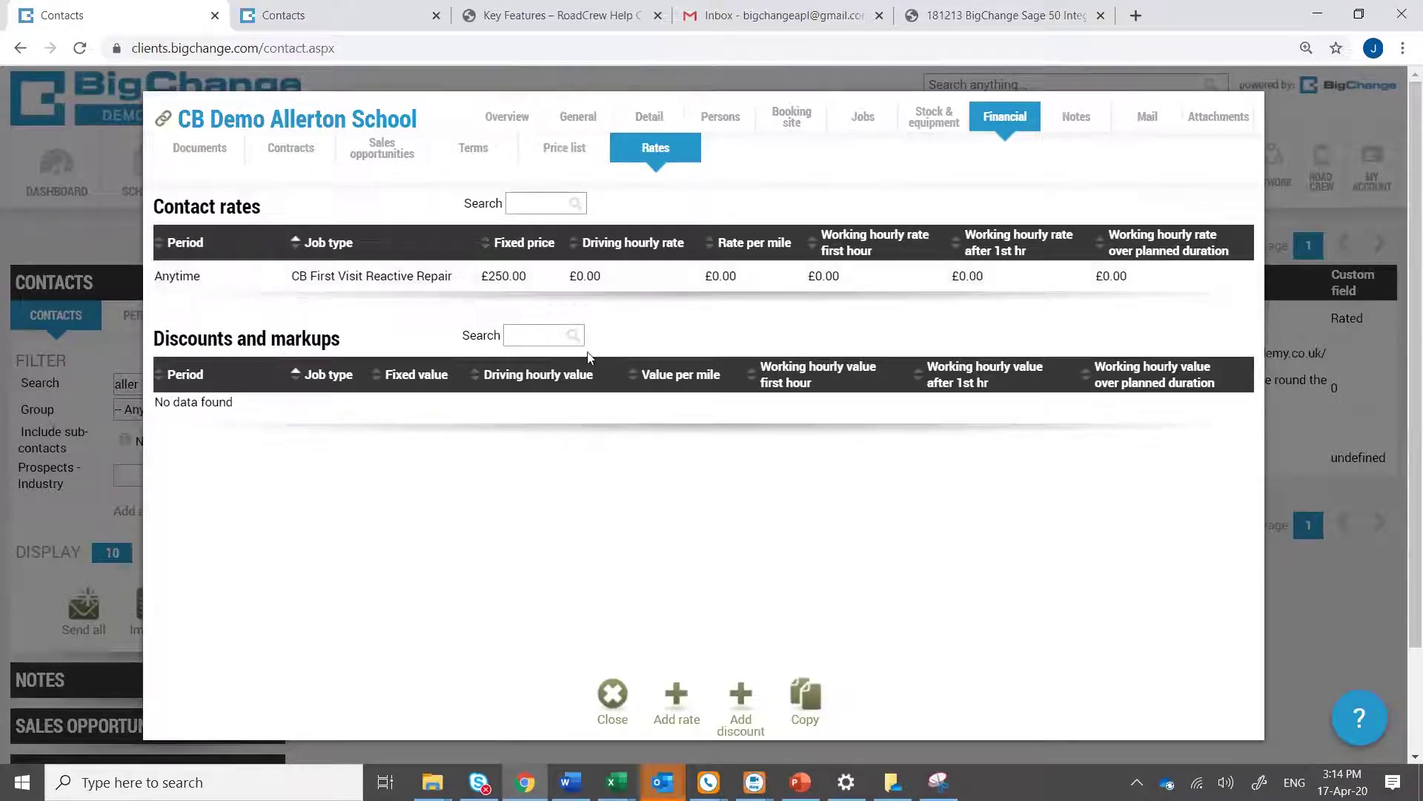
Examine the blank new-rate form and the contact's CB First Visit Reactive Repair rate, and close the contact record
click(675, 704)
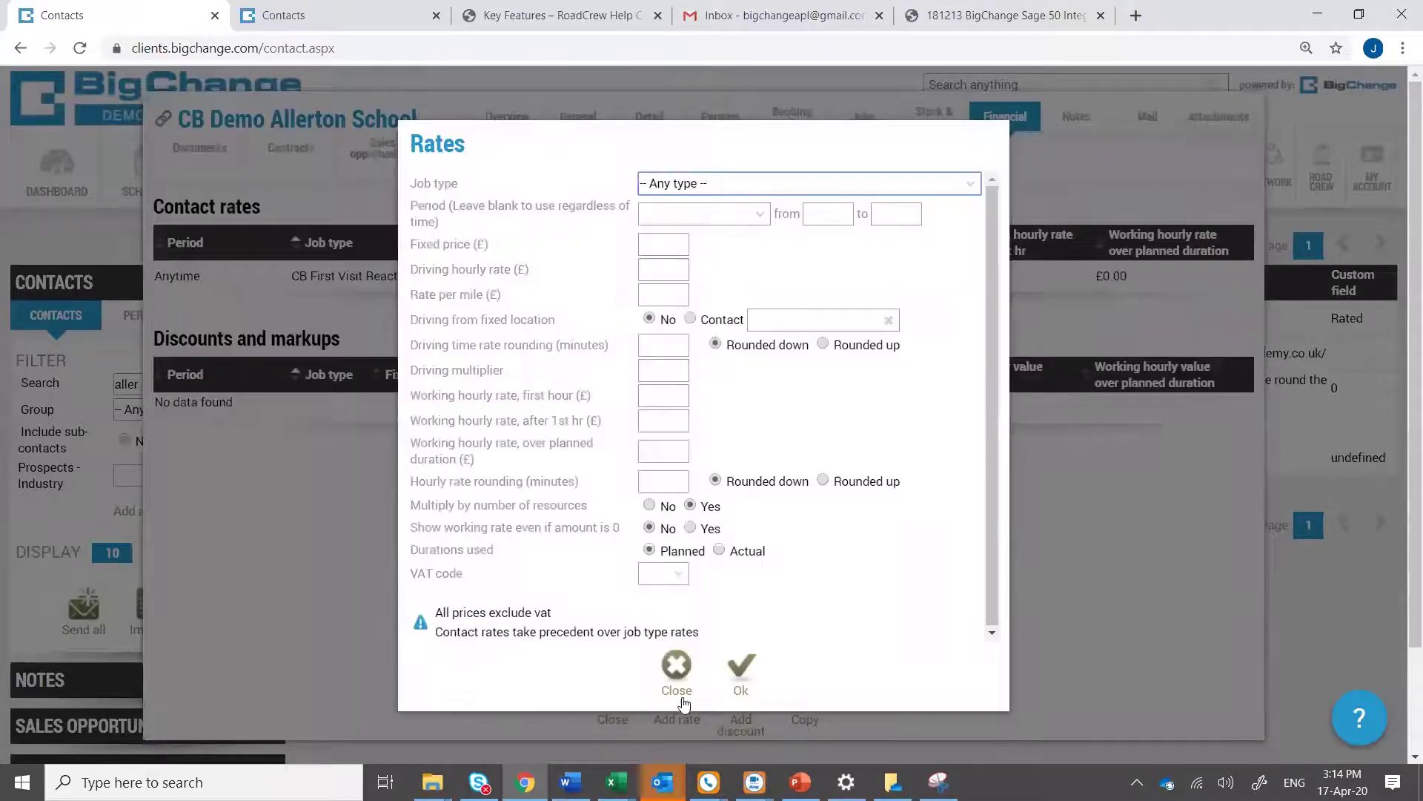
click(674, 686)
click(512, 276)
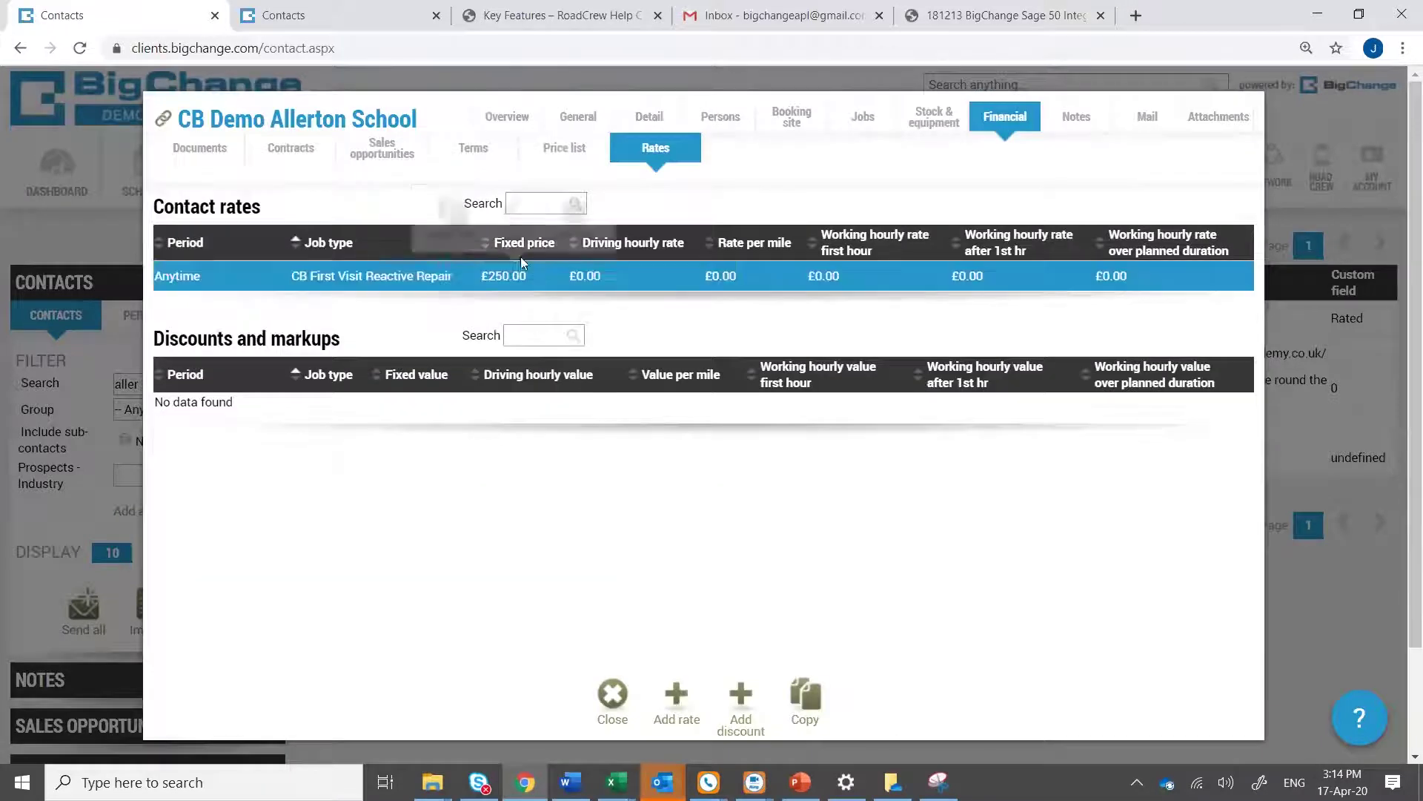
click(508, 222)
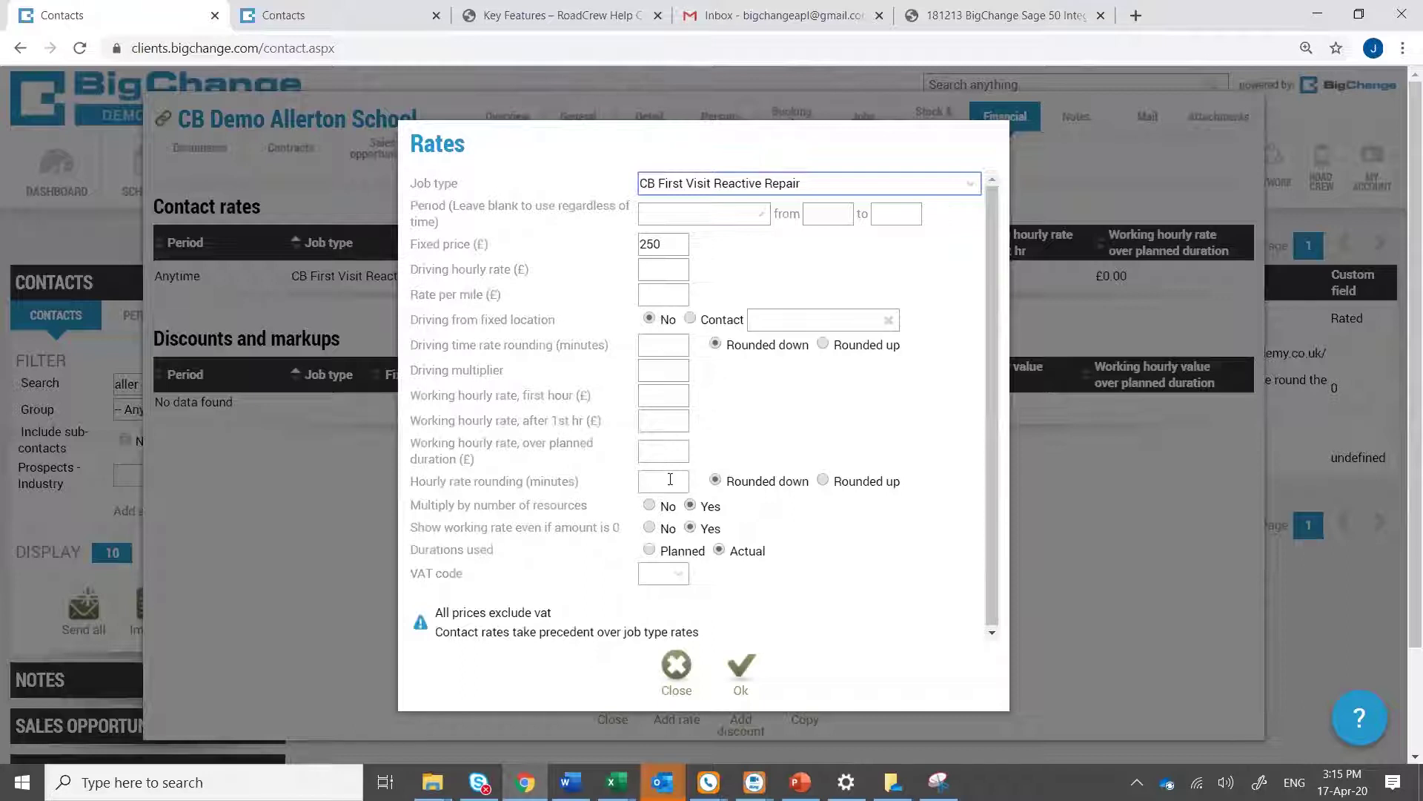
click(741, 666)
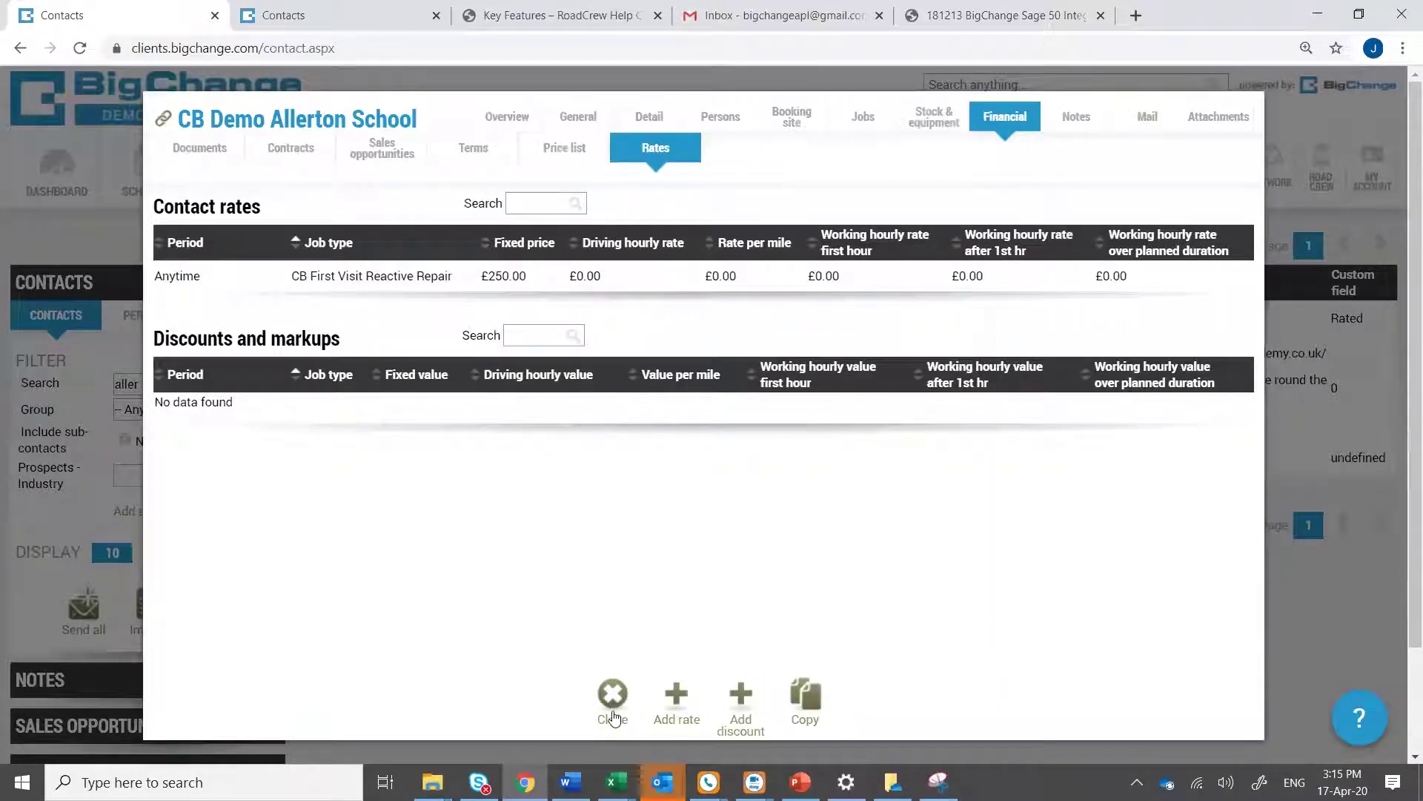
click(614, 712)
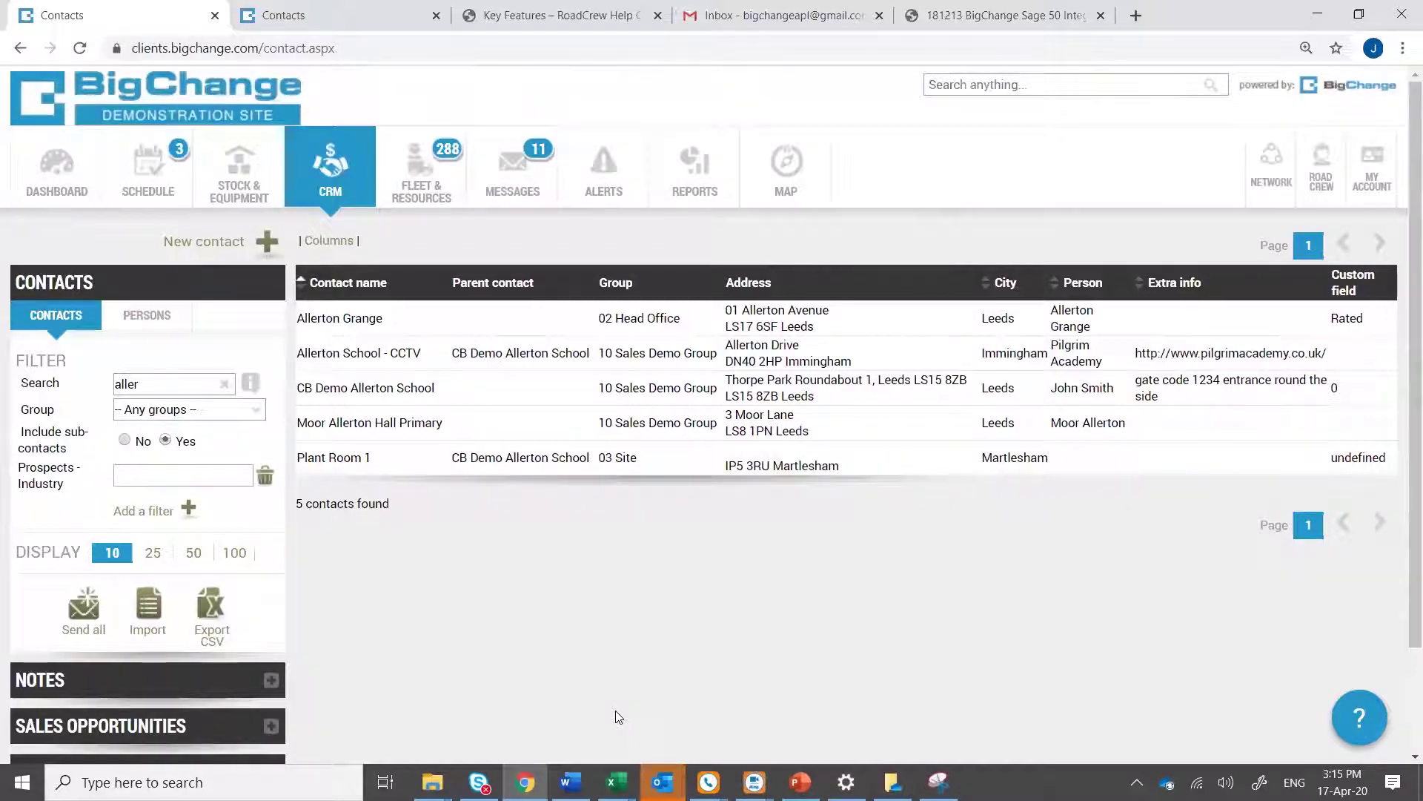
Create a new job from the schedule and choose CB Demo Allerton School as its contact
click(147, 178)
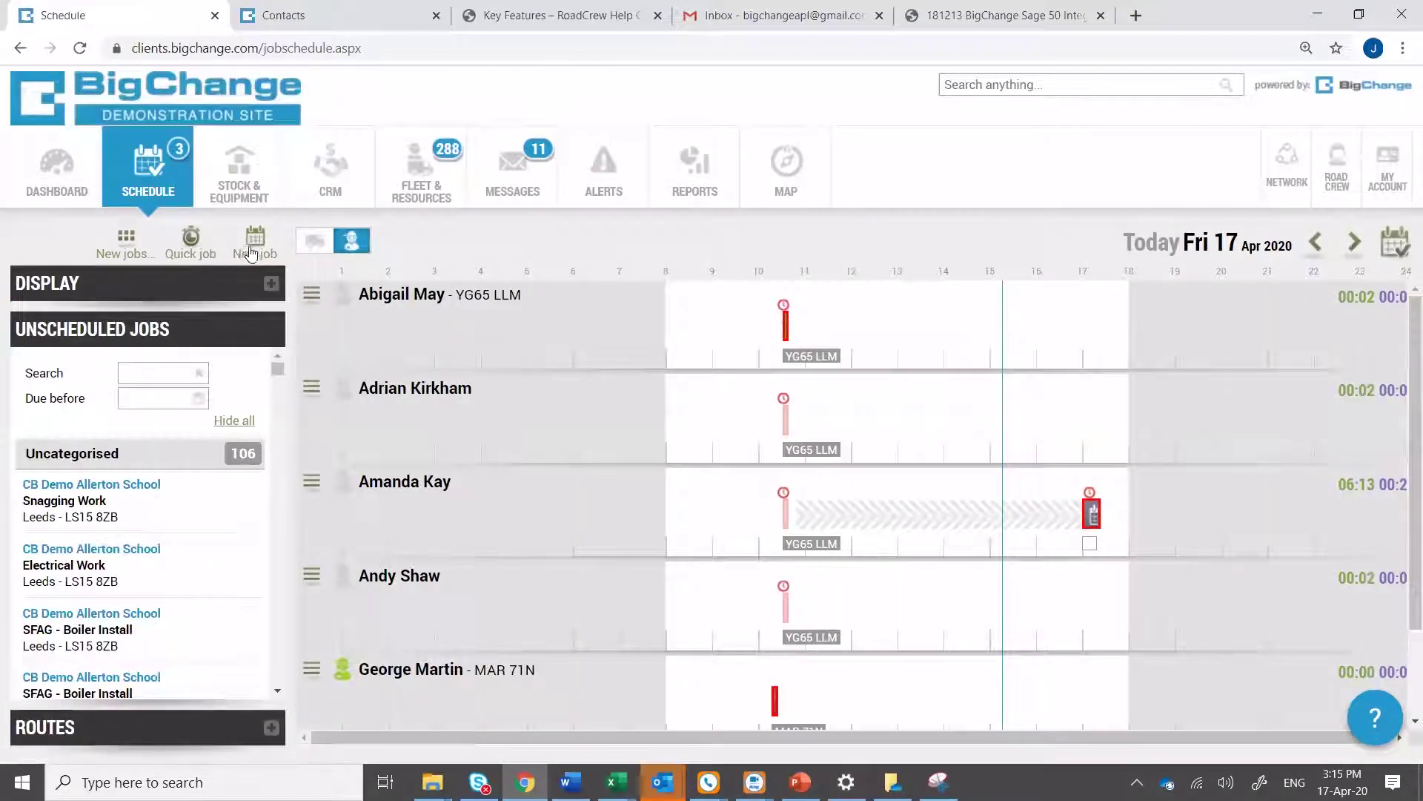
click(255, 245)
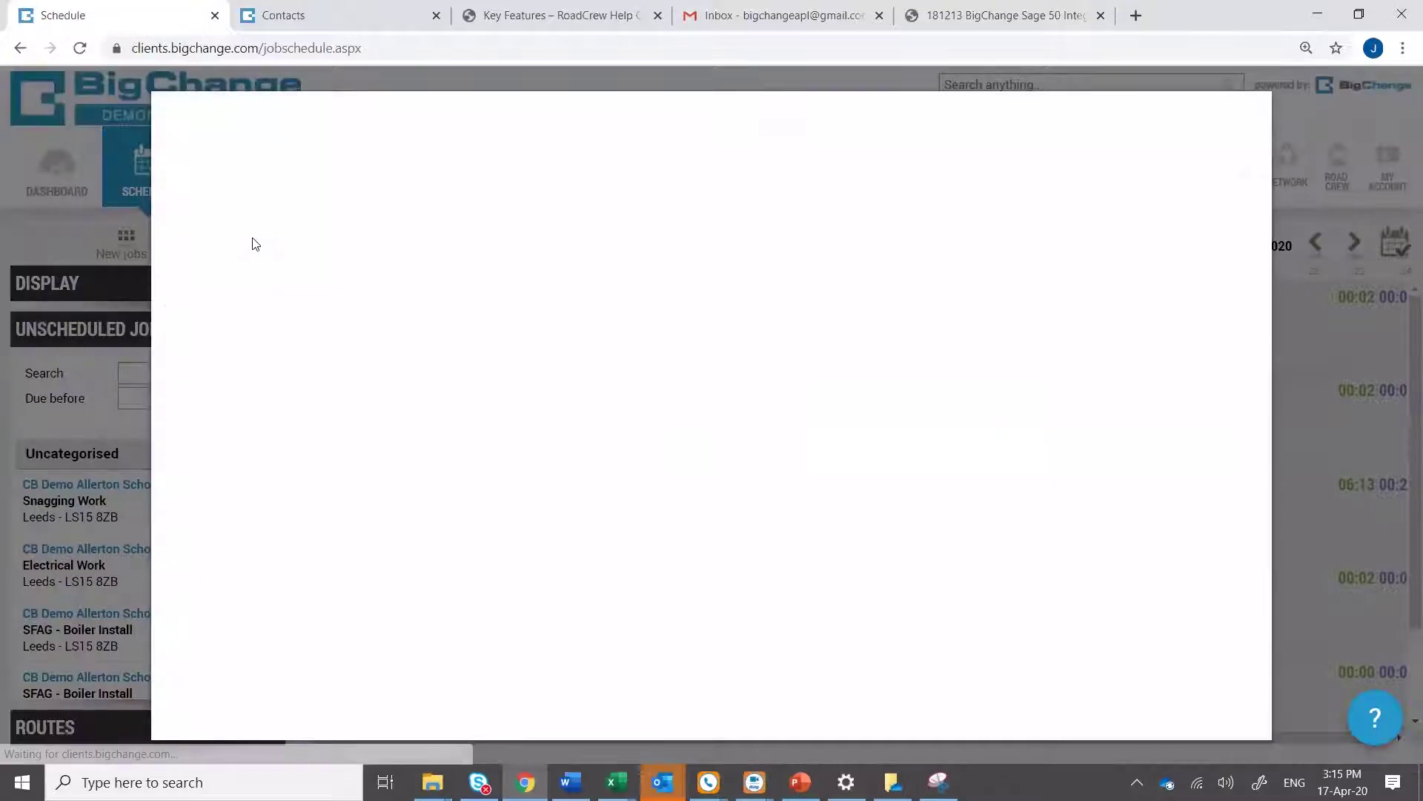
text(alle)
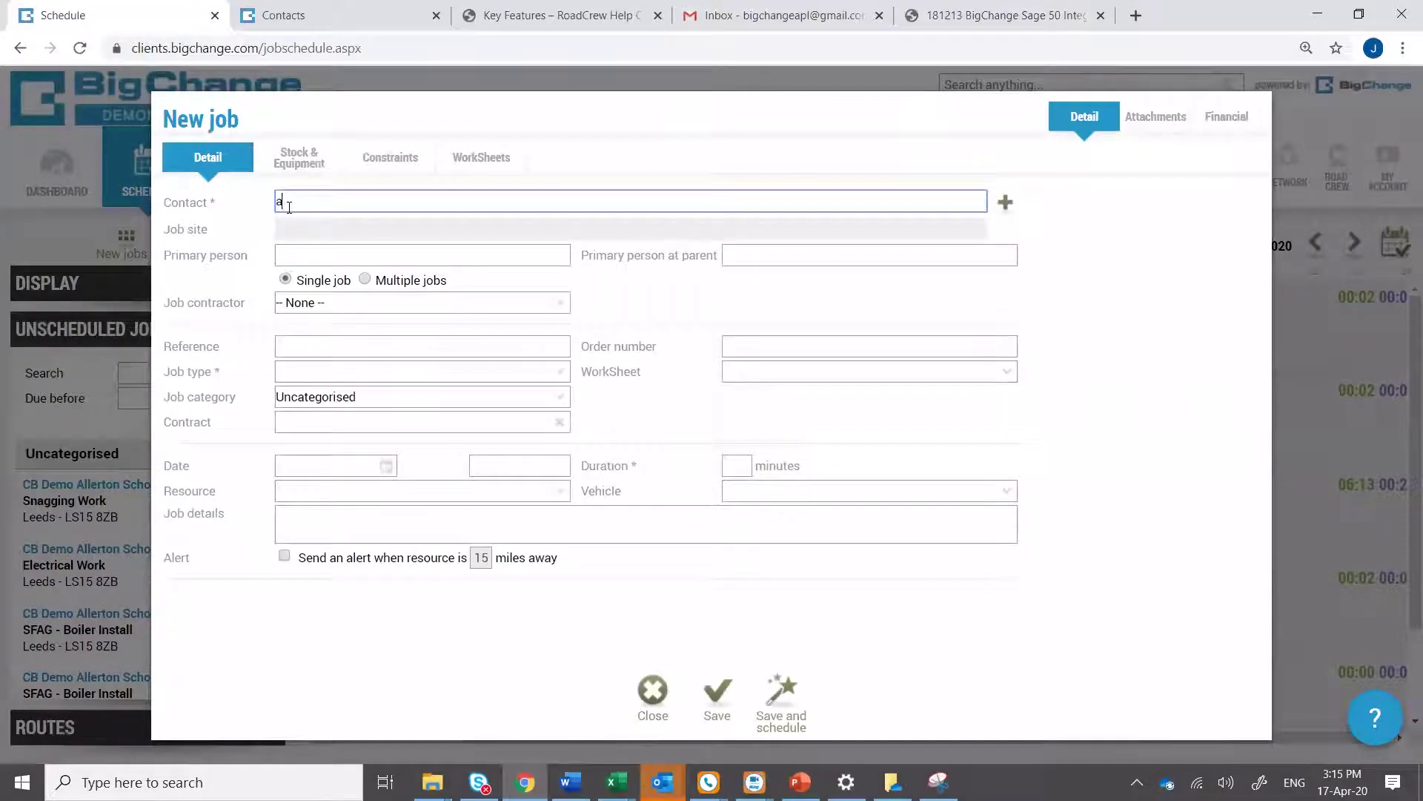
key(Down)
key(Down)
key(Return)
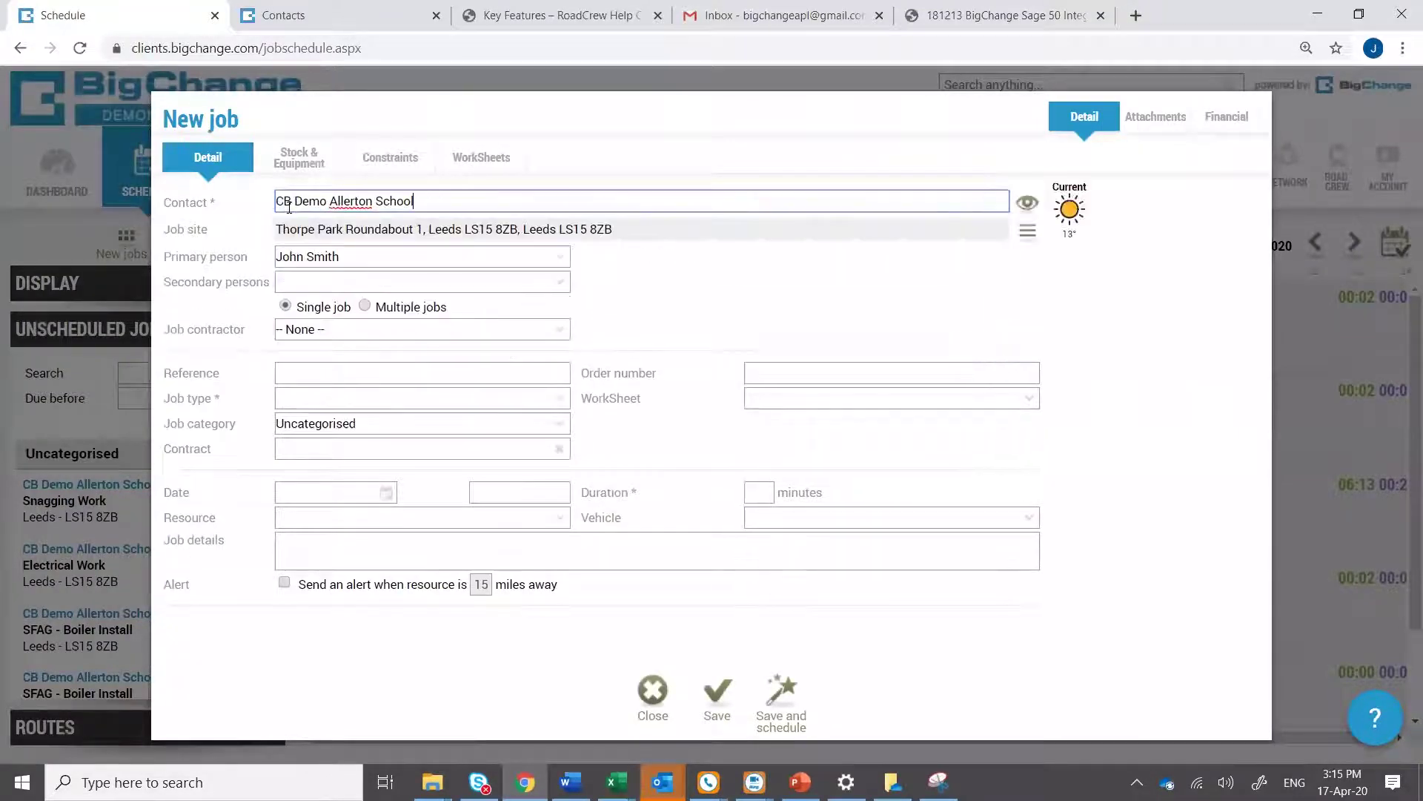
Search the job types for "reactive" and set the new job's type to CB First Visit Reactive Repair
click(352, 427)
text(rea)
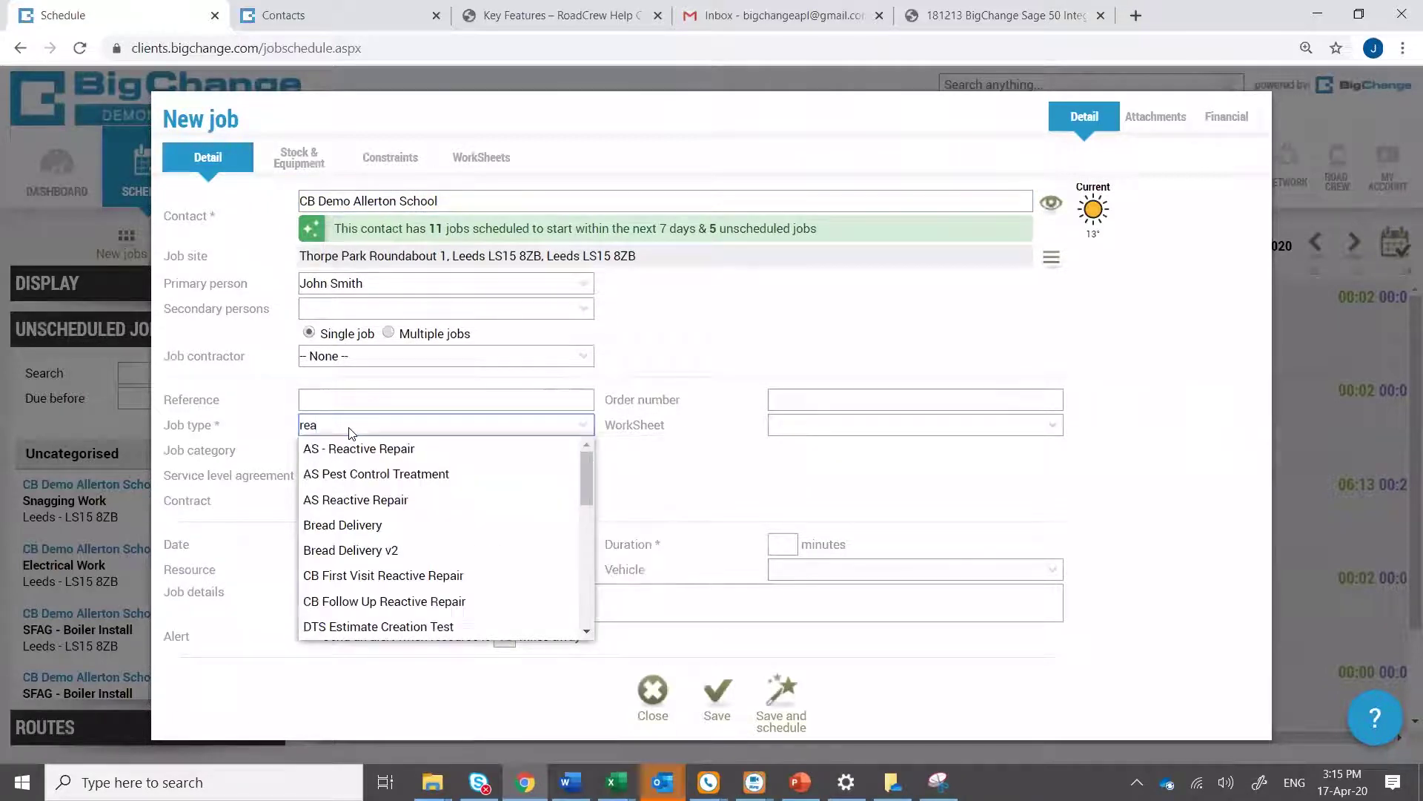
text(ctive)
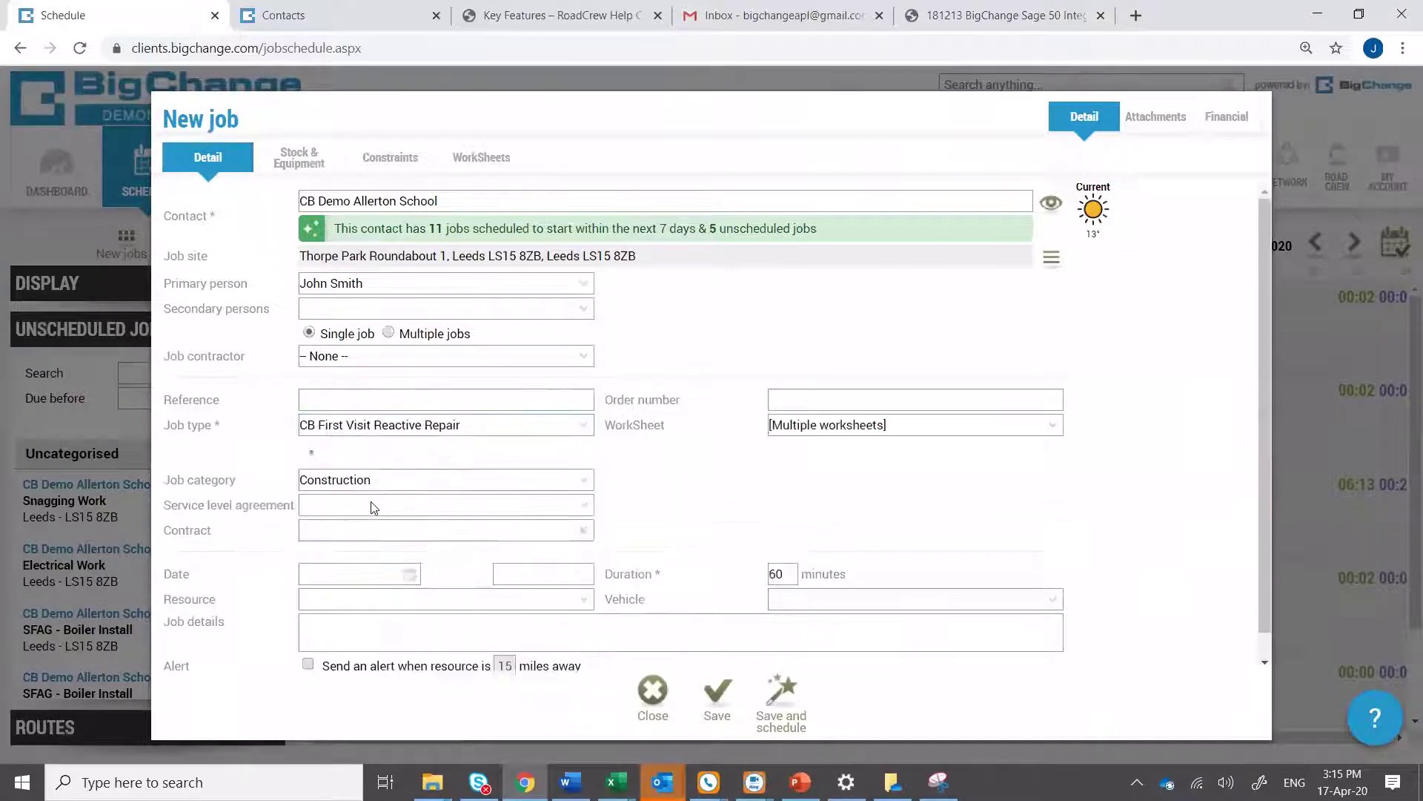
click(373, 501)
Set the new job's date to 17/04/2020 and its start time to 16:00
click(411, 575)
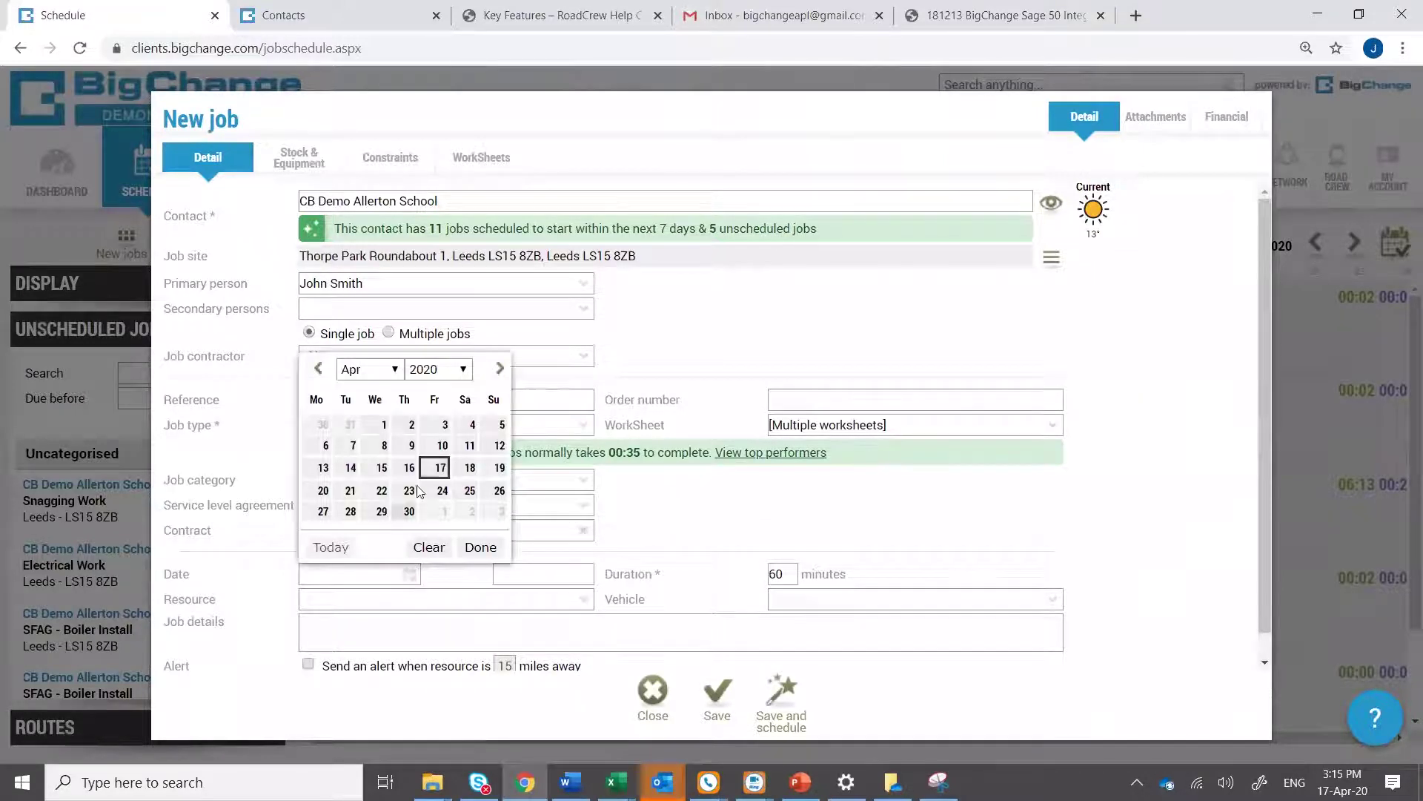
click(437, 466)
text(1600)
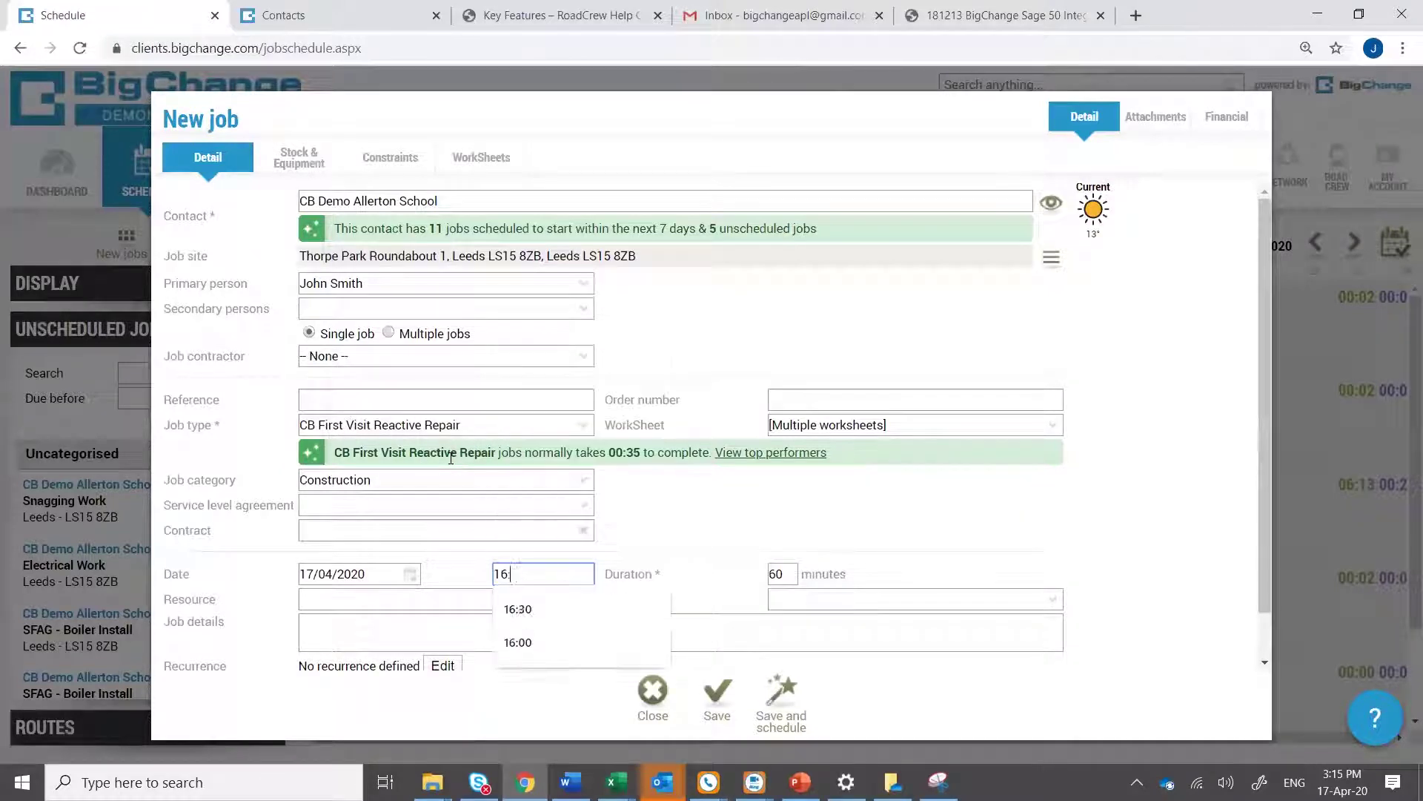
key(Tab)
Assign the engineer matching "will" as the job's resource and save the job
key(Tab)
text(will)
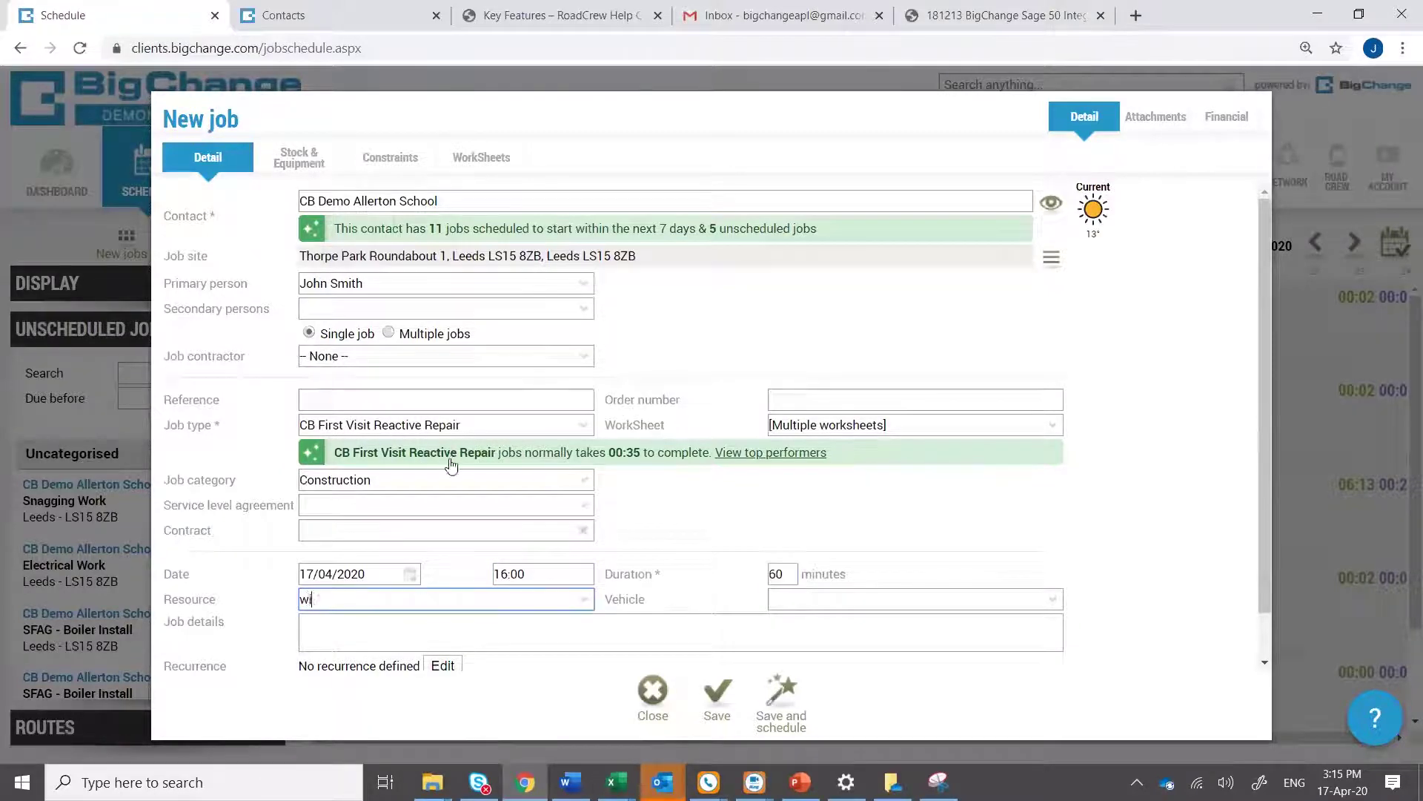
click(370, 648)
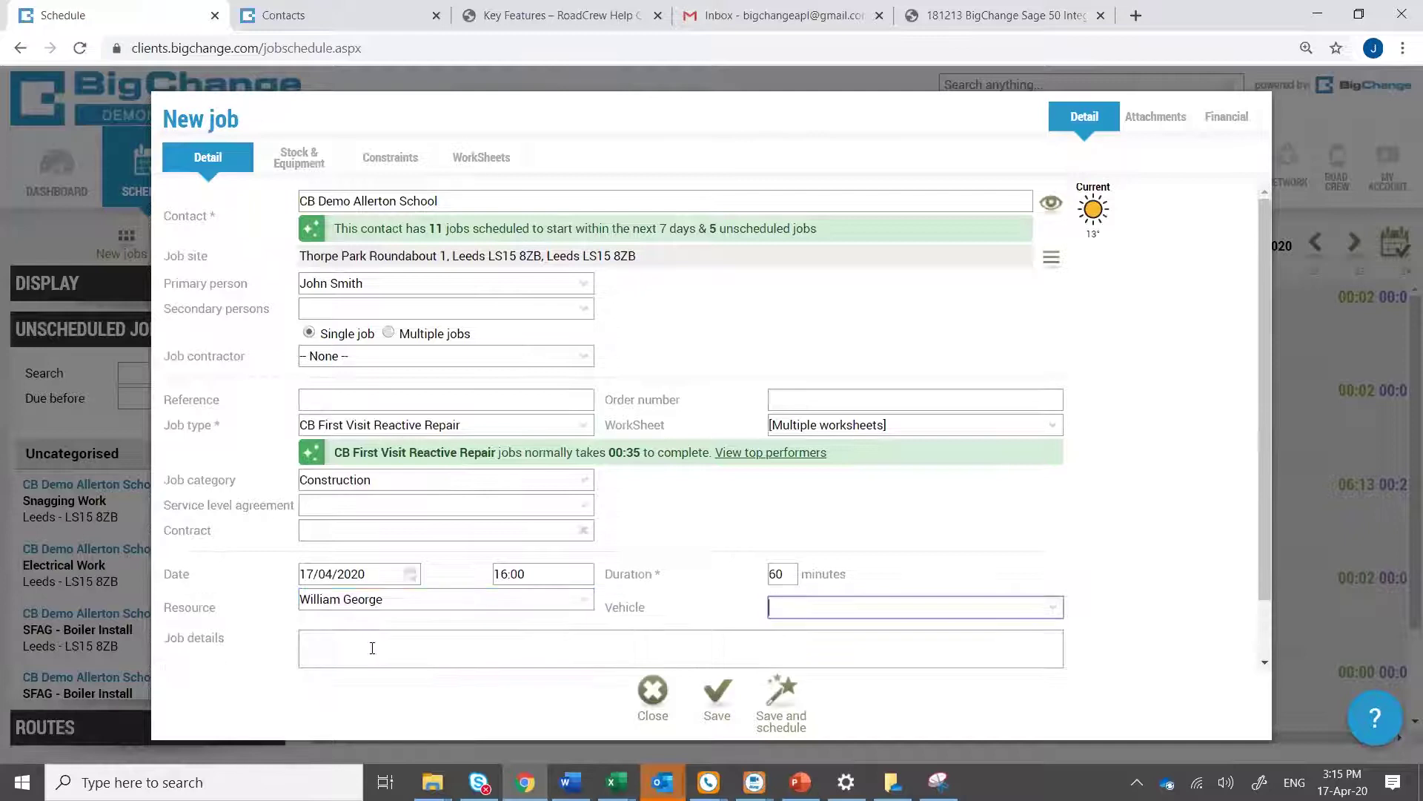
scroll(690, 652, down, 2)
click(713, 701)
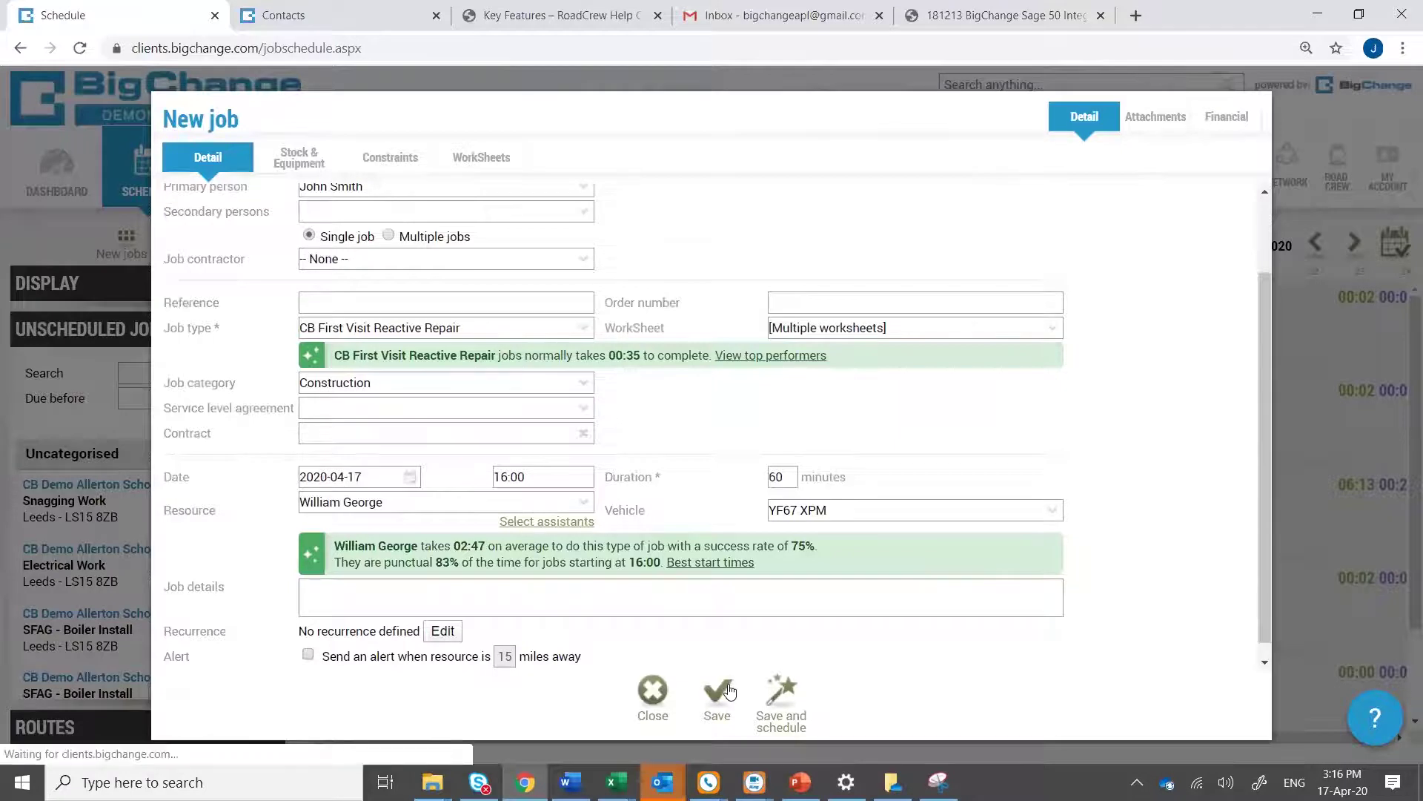
View the 16:00 CB First Visit Reactive Repair job on the schedule and check the repair line's selling price in its financial details
scroll(614, 527, down, 1)
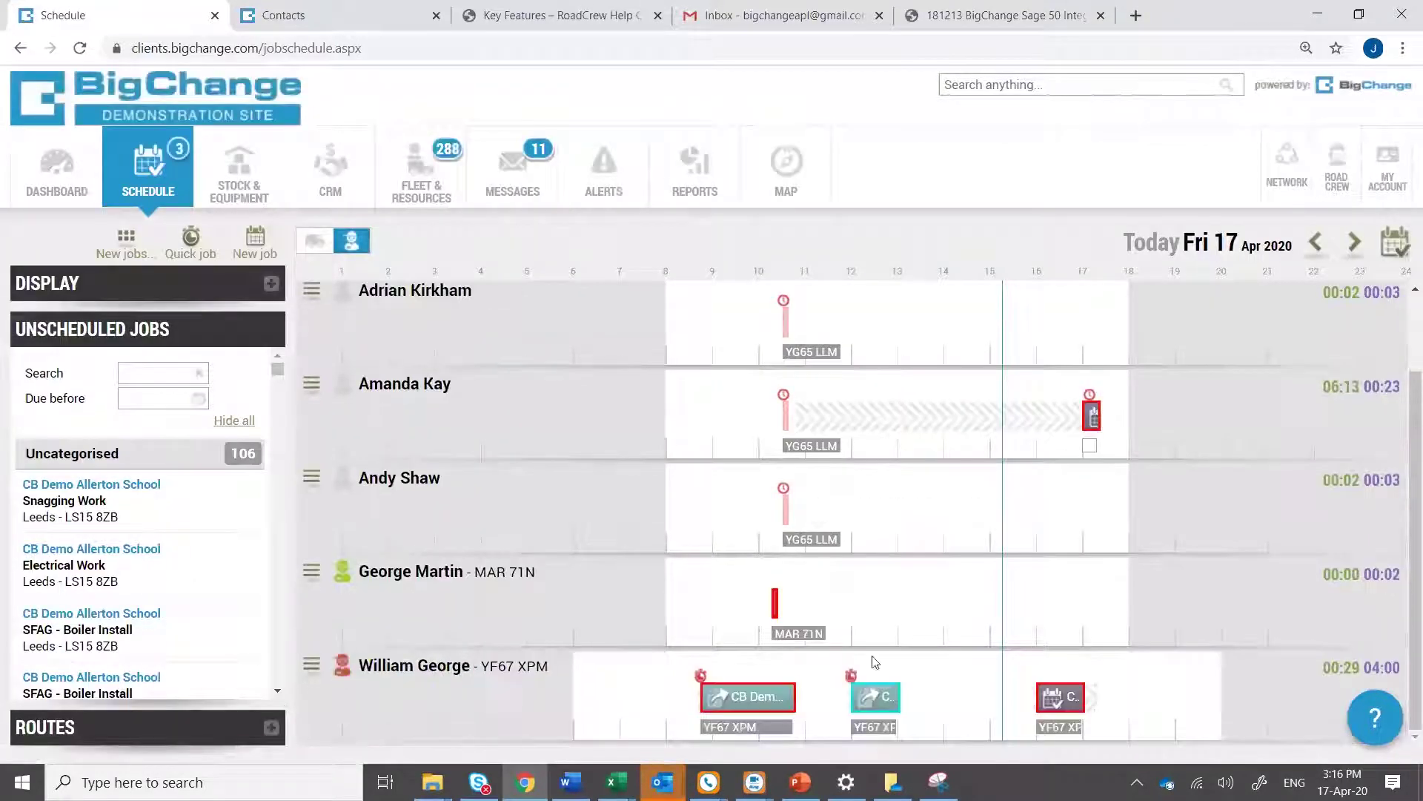
click(1054, 709)
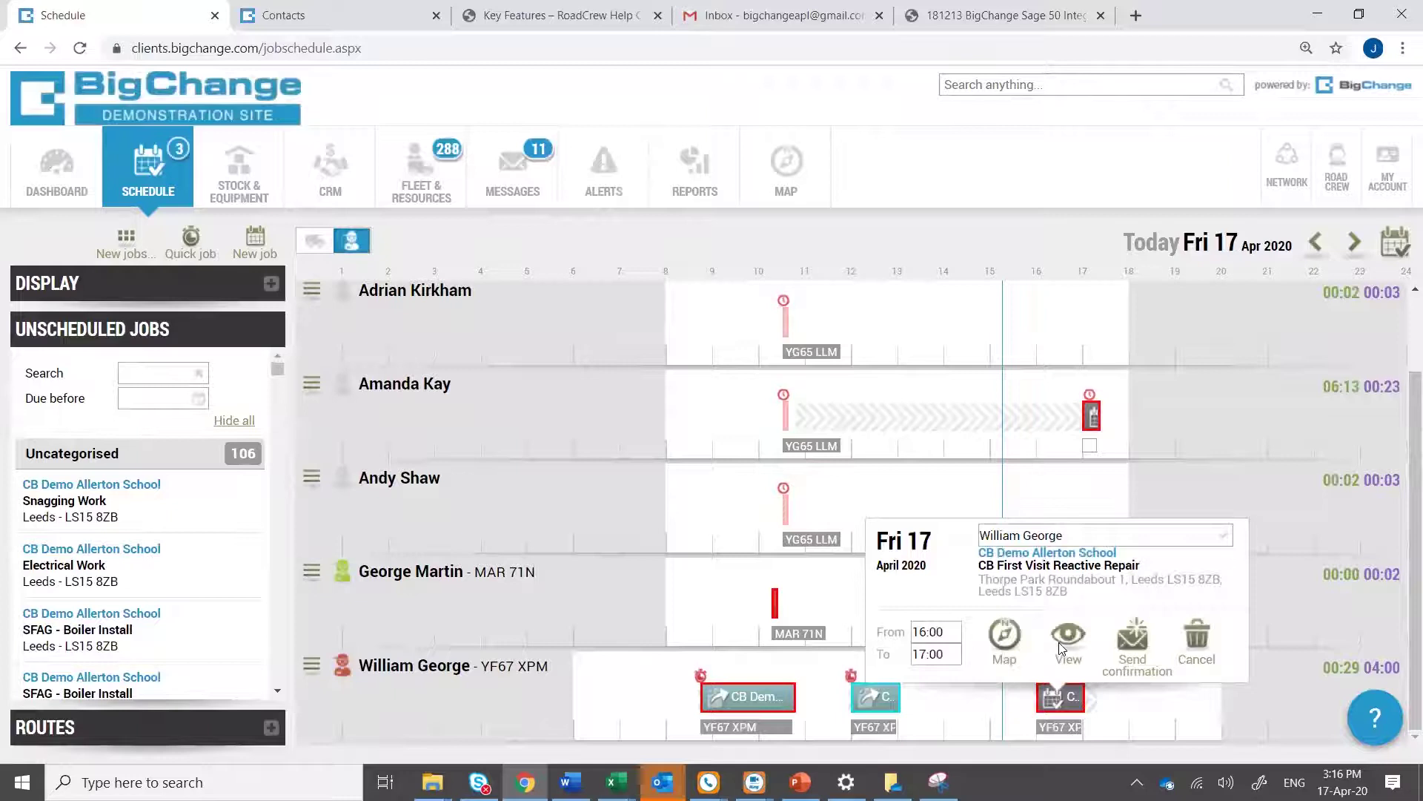
click(1067, 631)
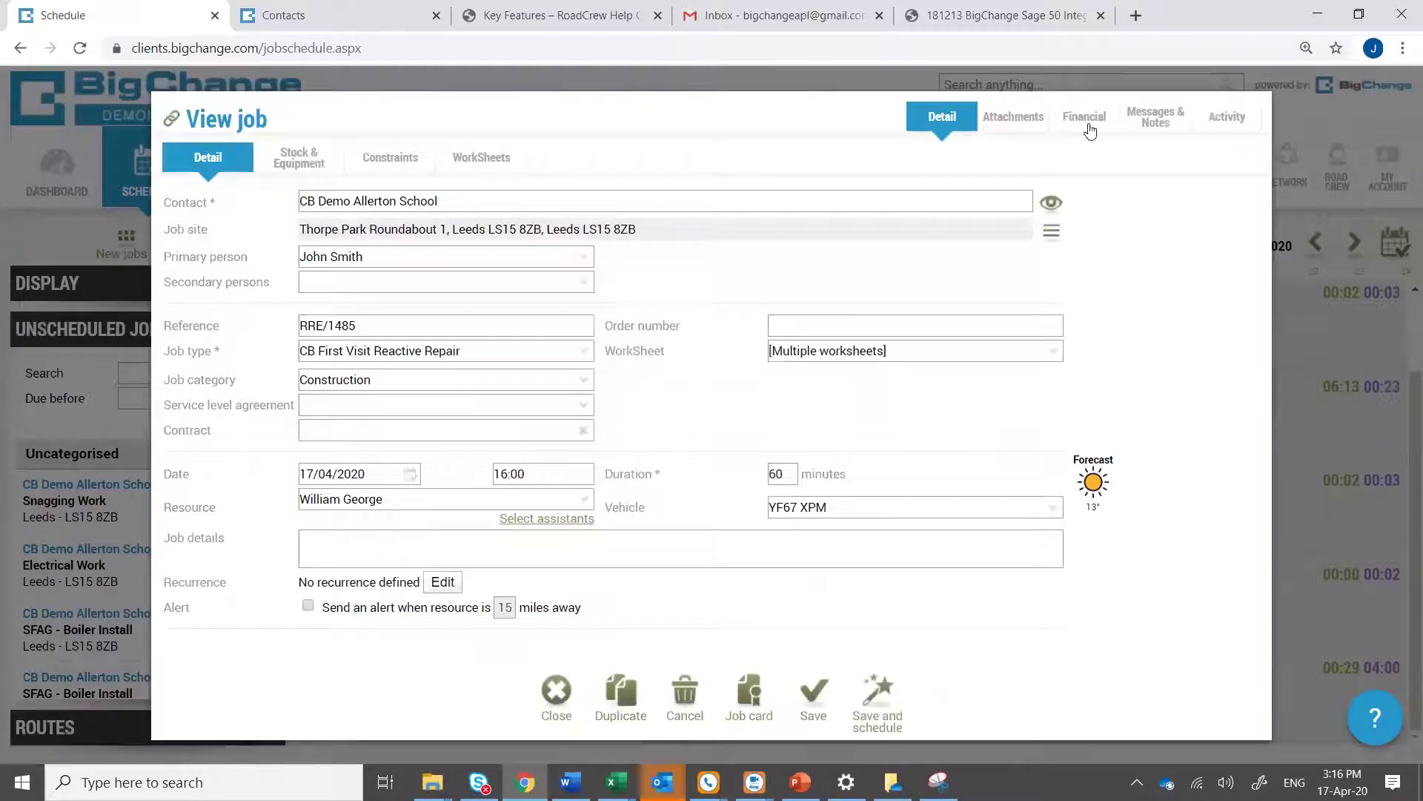
click(1080, 117)
click(1080, 117)
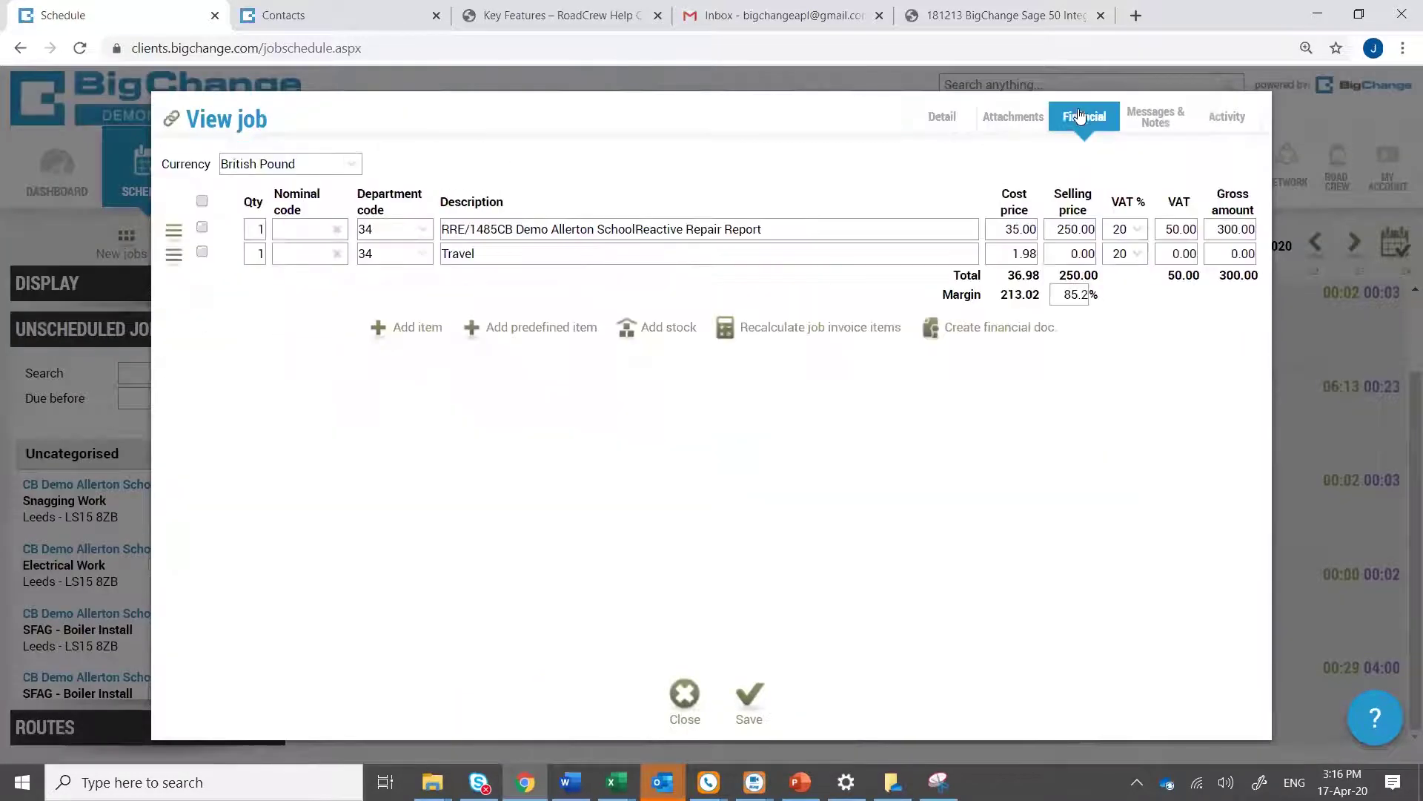
click(1052, 229)
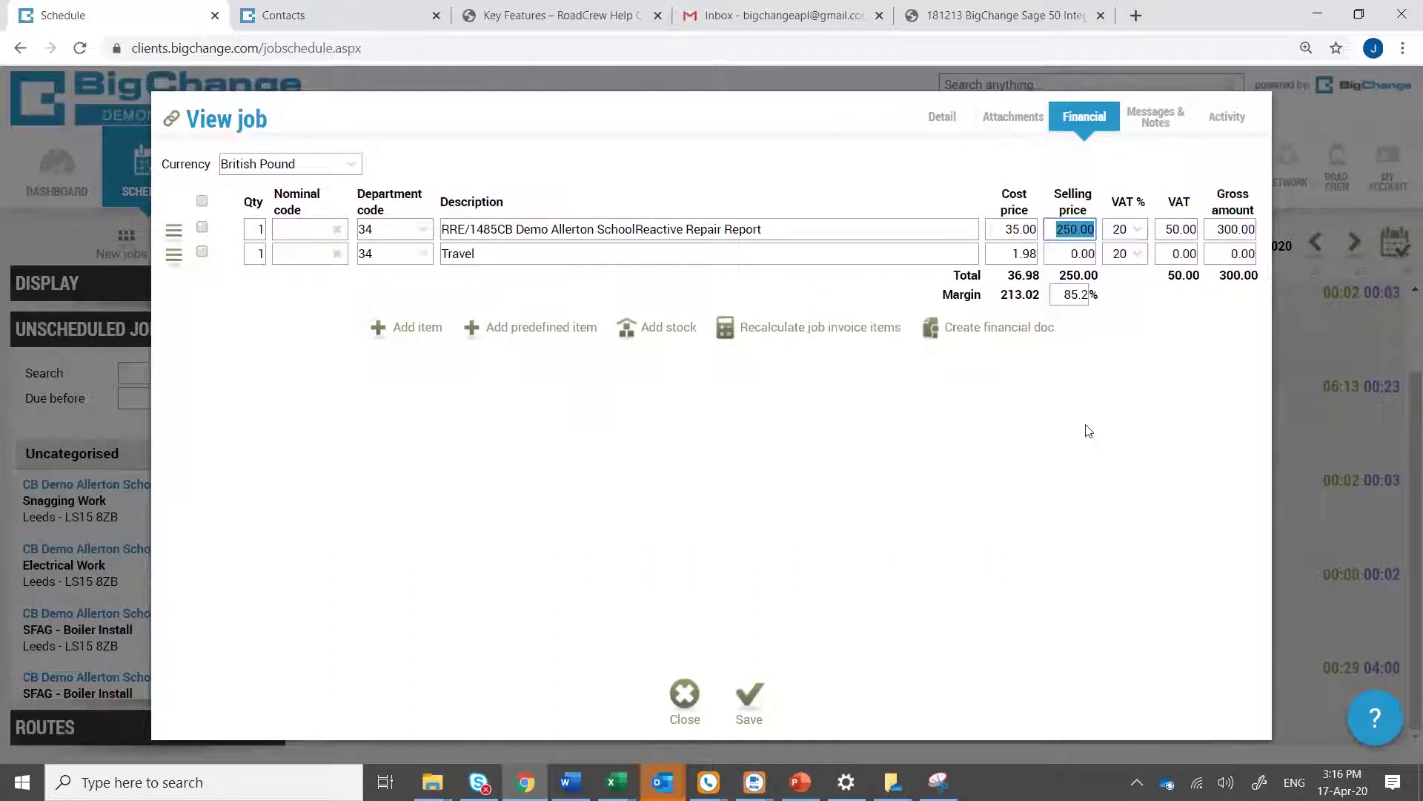
Check the repair line's cost price against the job's planned duration, and return to the job's financial details
click(1012, 232)
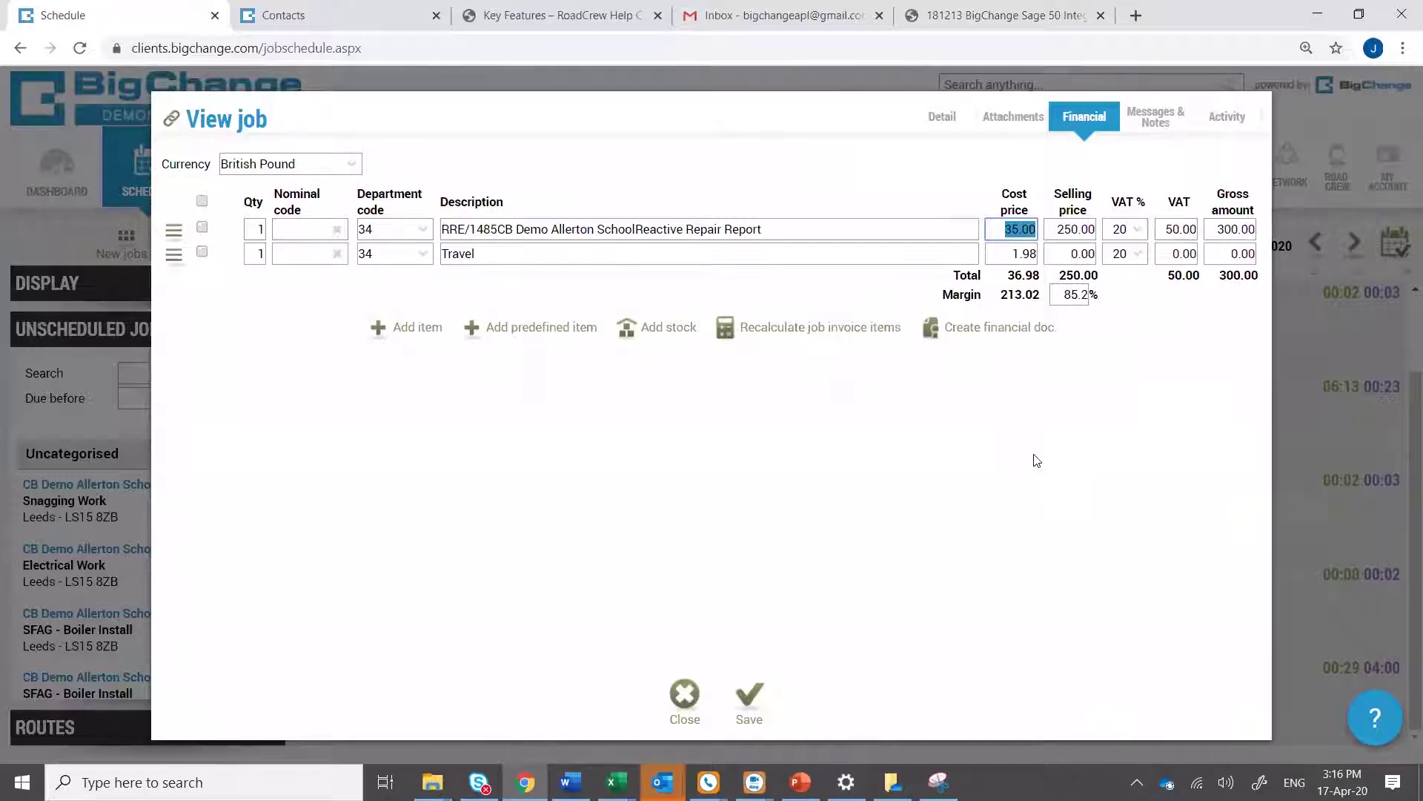
click(935, 121)
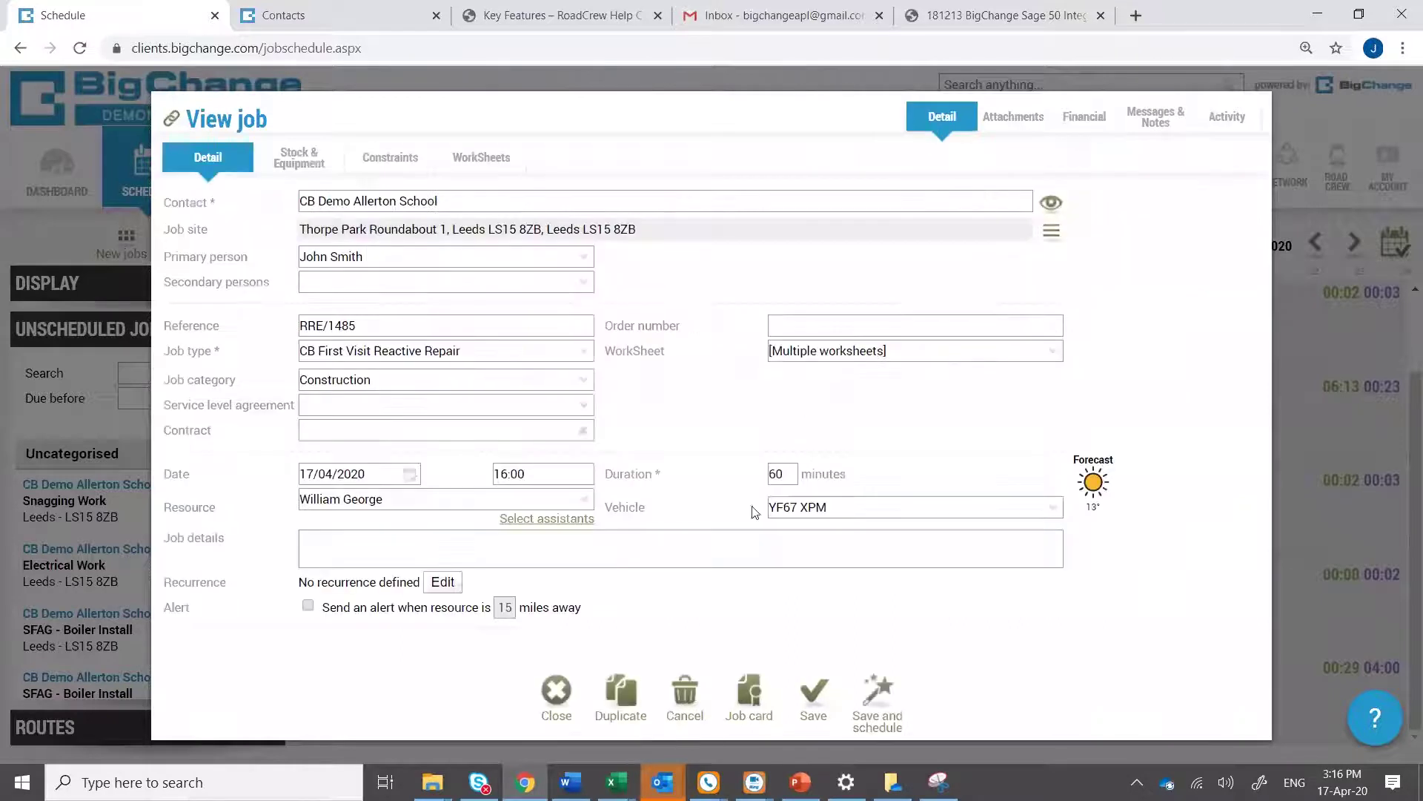
double_click(795, 470)
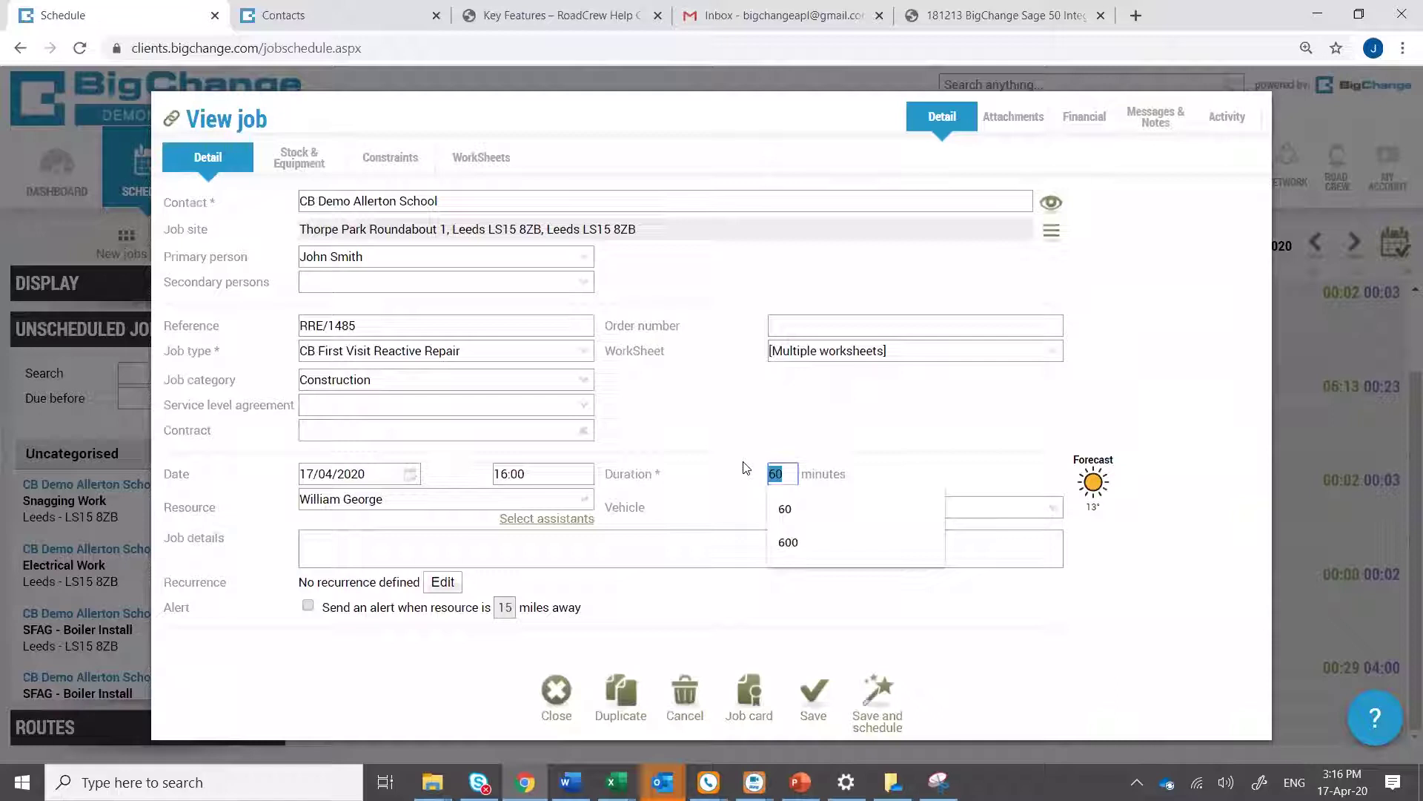
click(1088, 117)
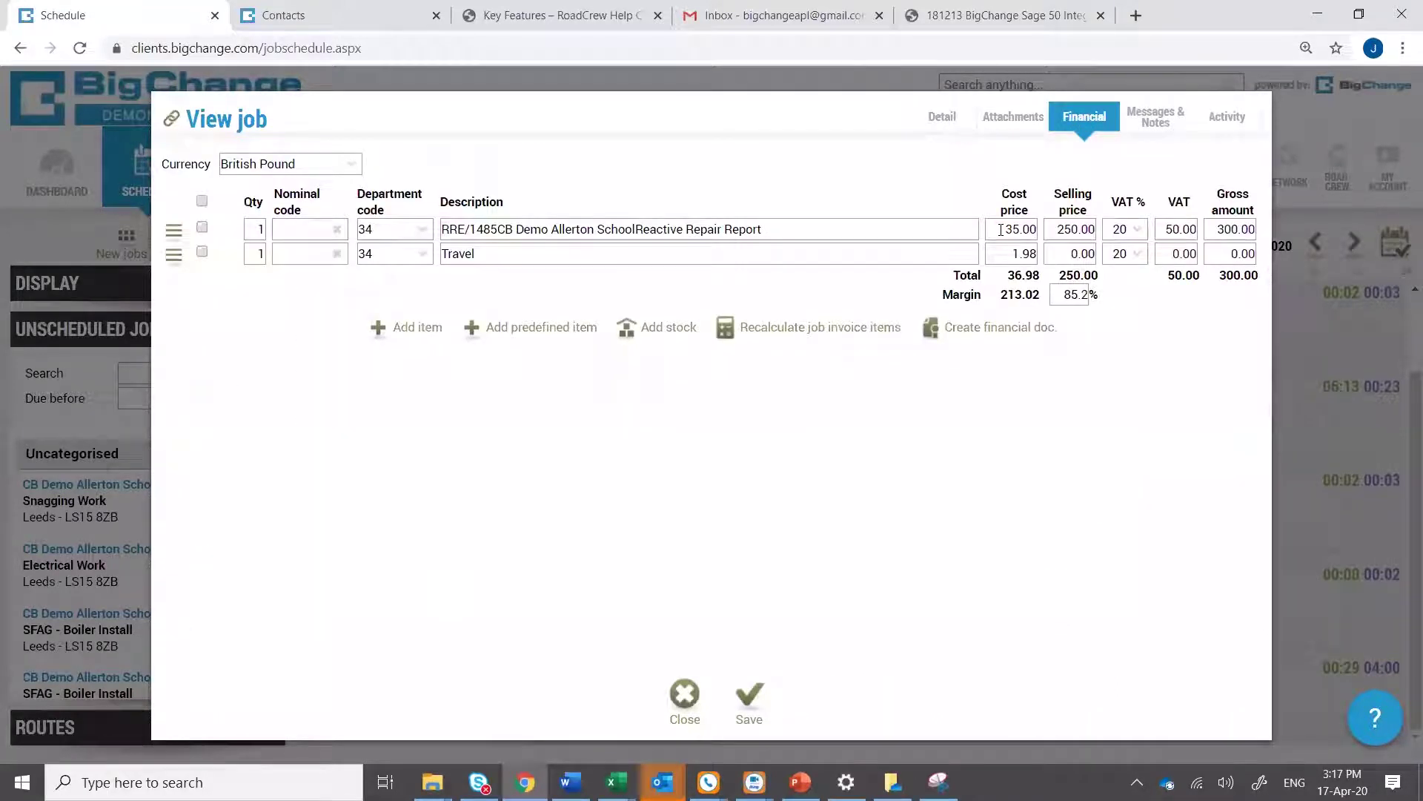
View the assigned engineer's resource record, check the default hourly rate, and close the record without saving
click(341, 15)
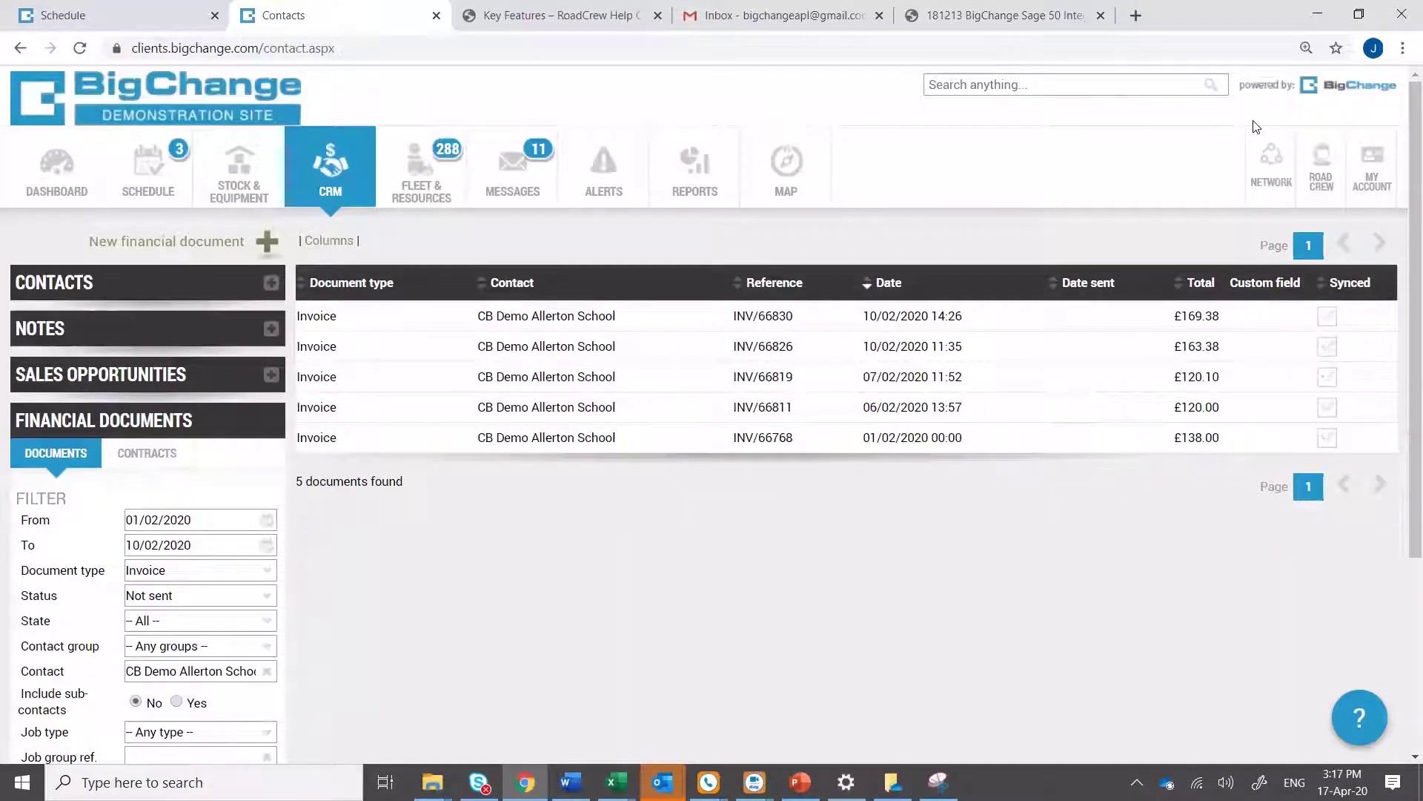
click(1369, 164)
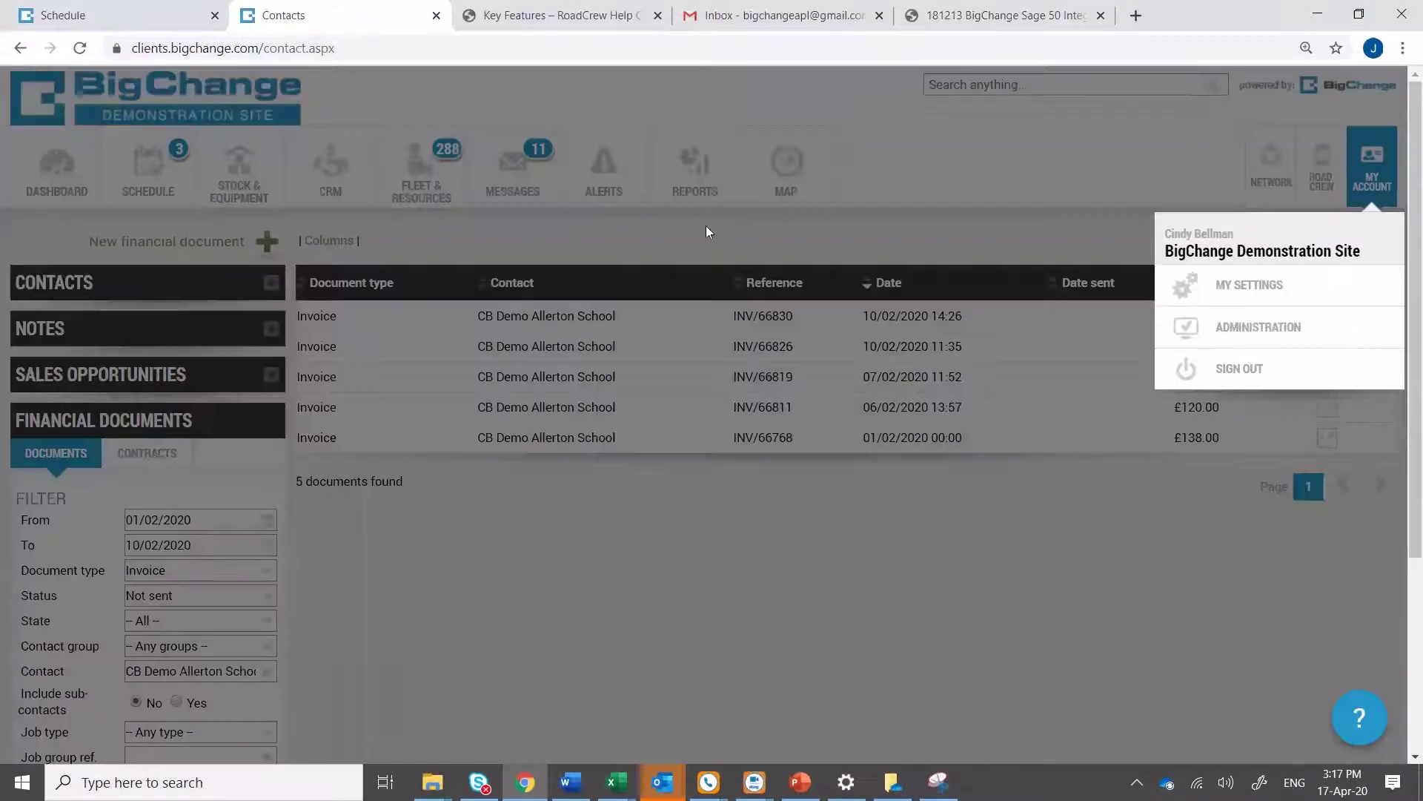
click(404, 174)
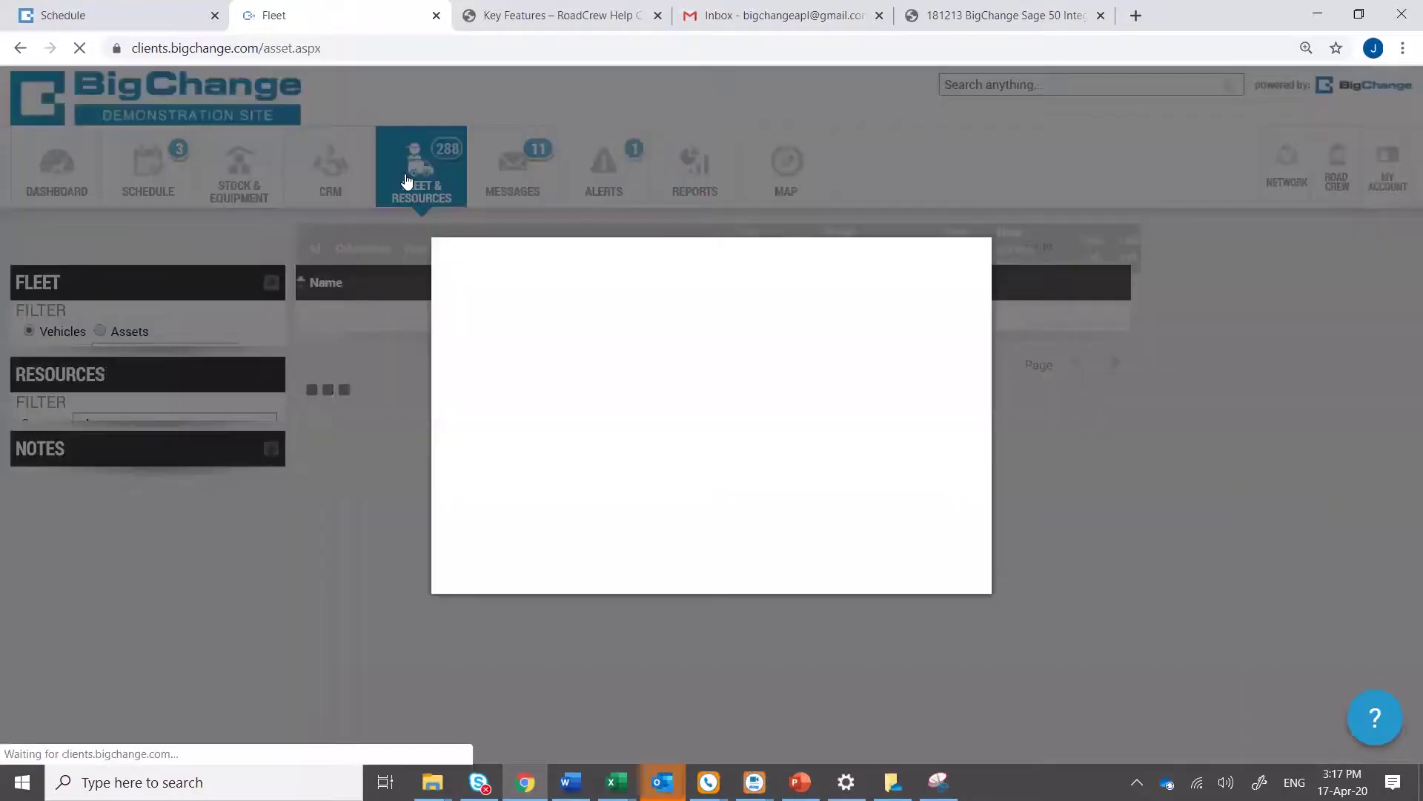
click(662, 545)
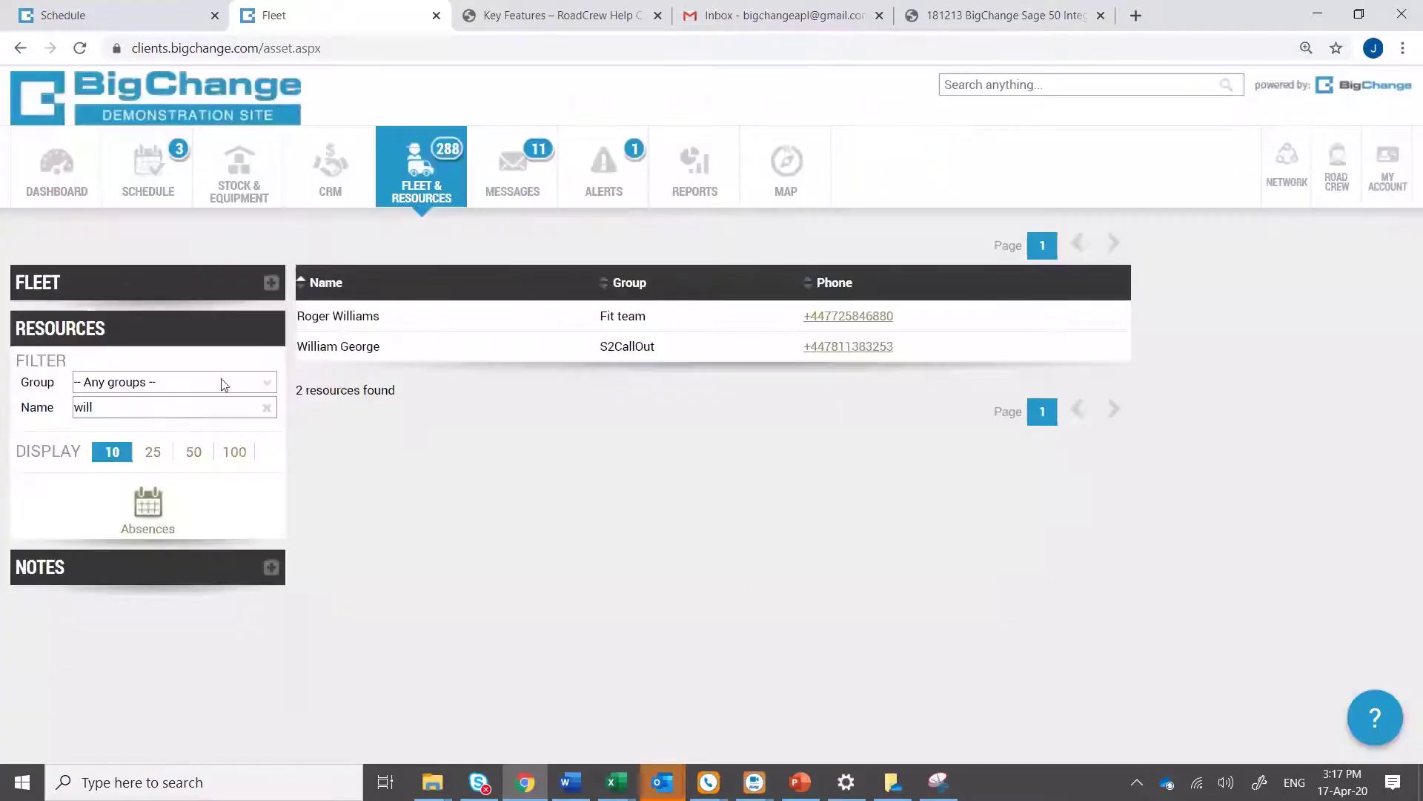
click(354, 347)
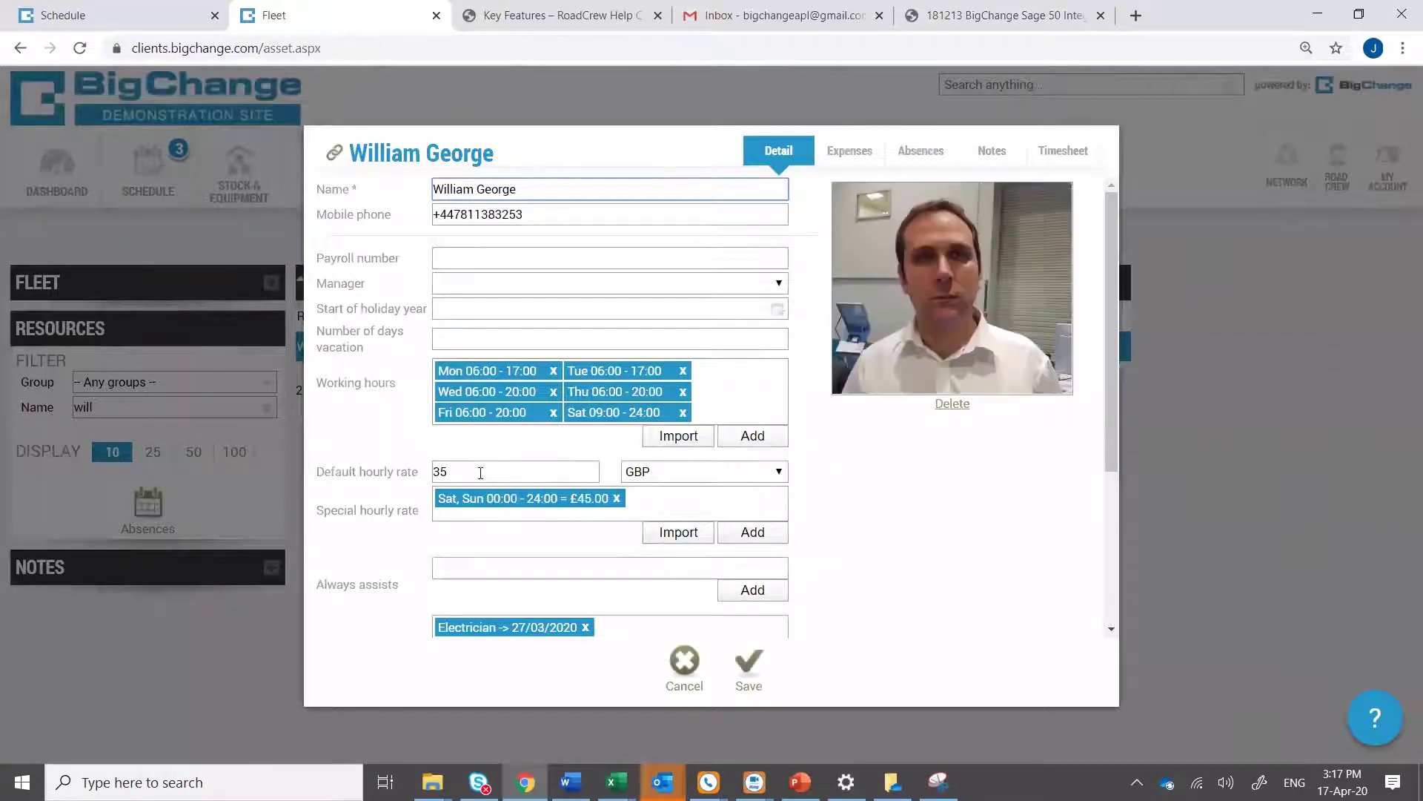
double_click(485, 467)
click(380, 498)
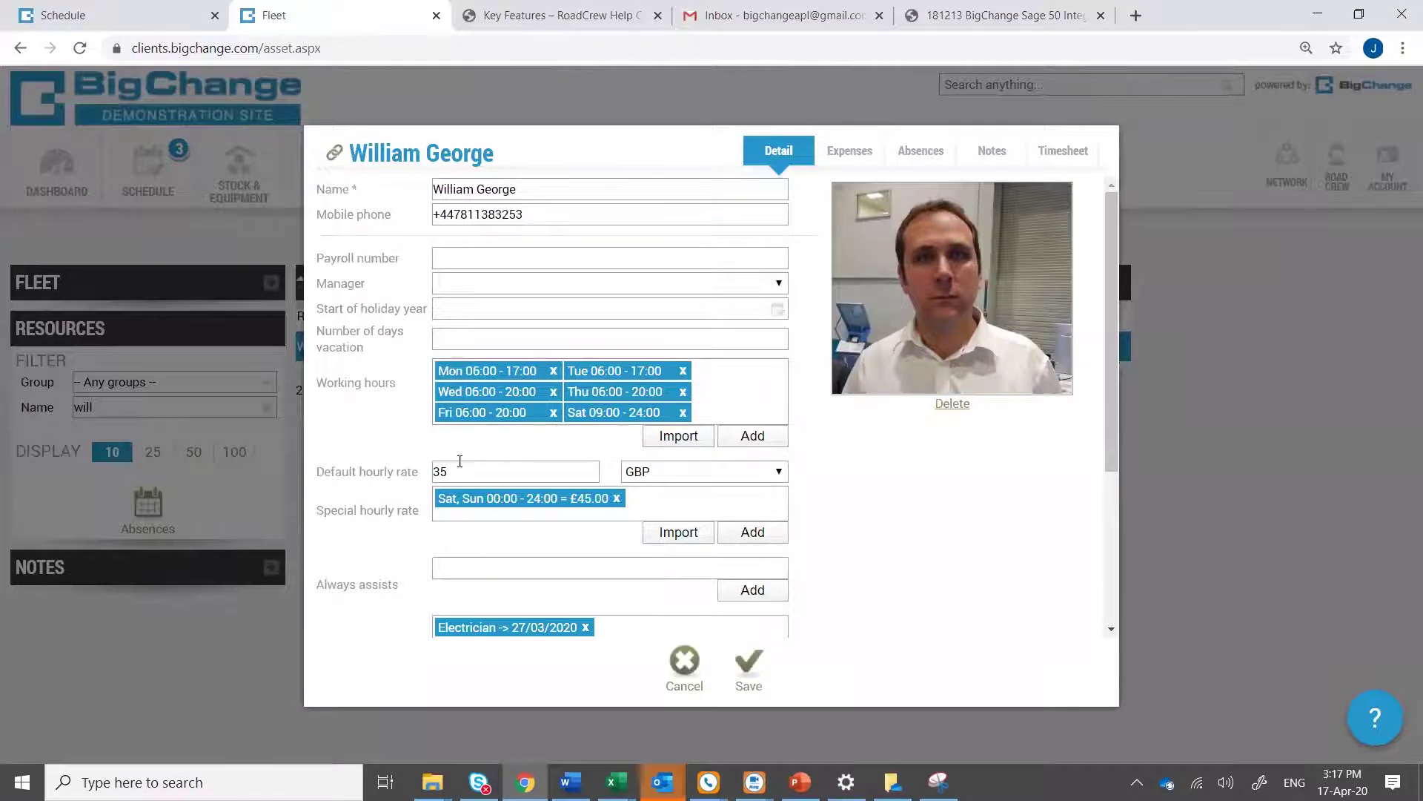
double_click(464, 466)
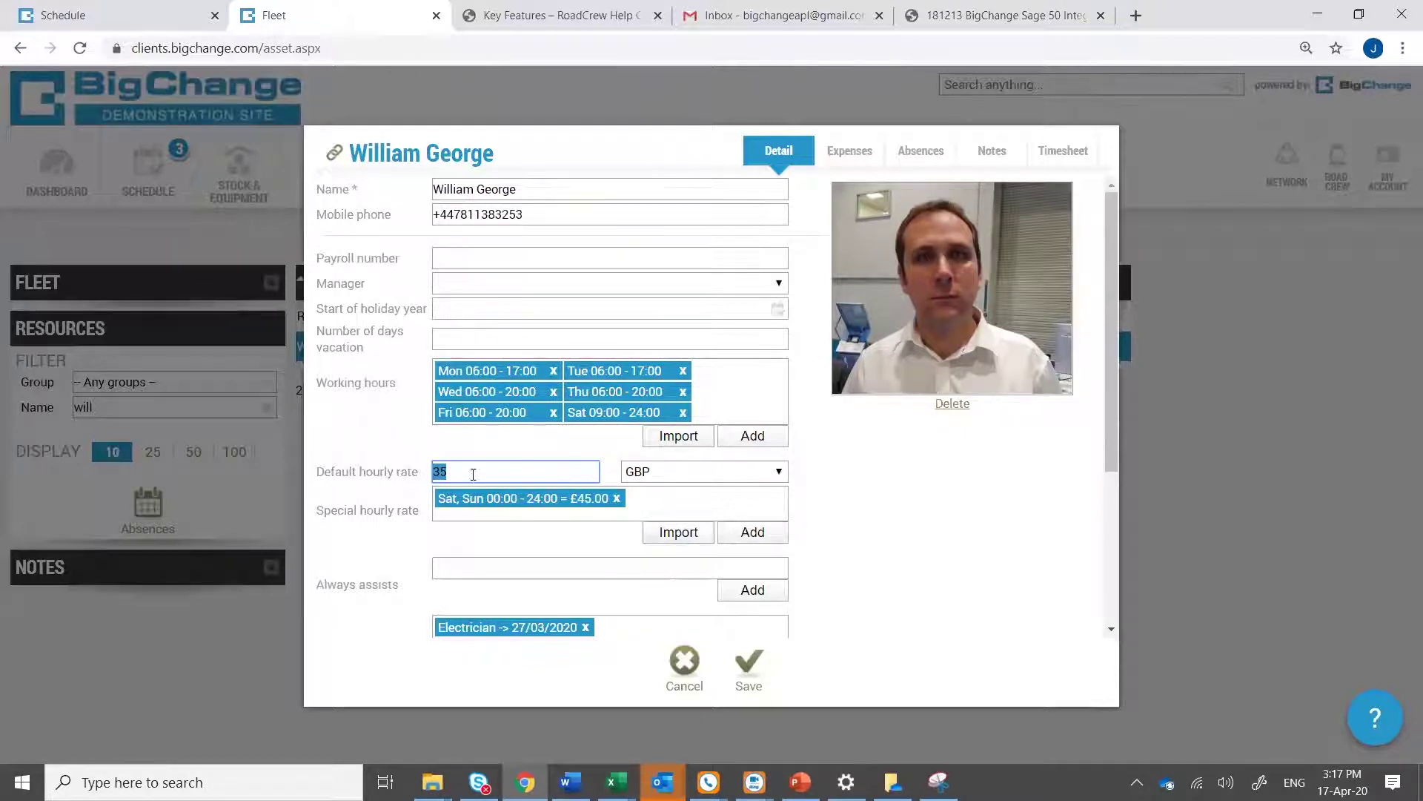
click(685, 668)
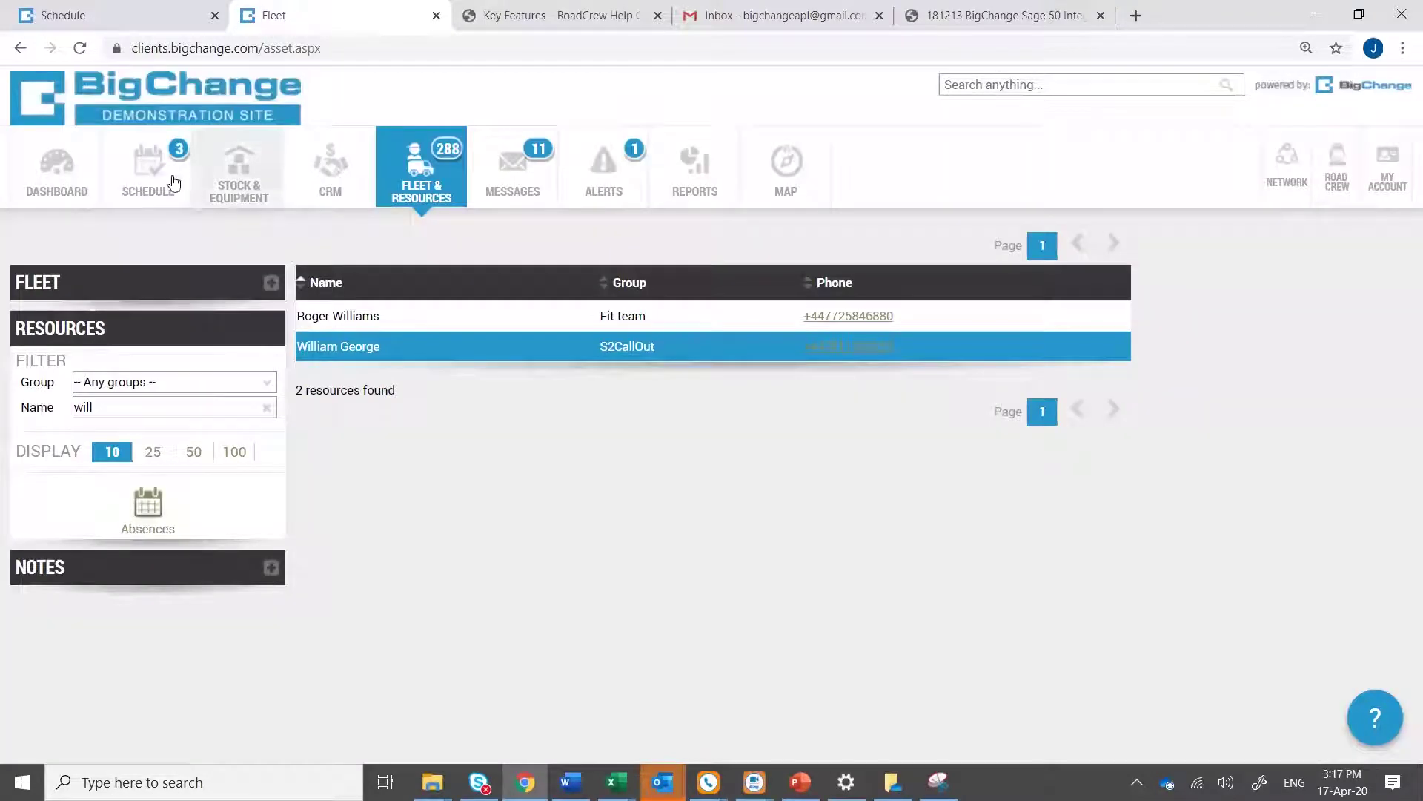
Reopen the 16:00 CB First Visit Reactive Repair job from the schedule and check the repair line's selling price in its financial details
click(139, 183)
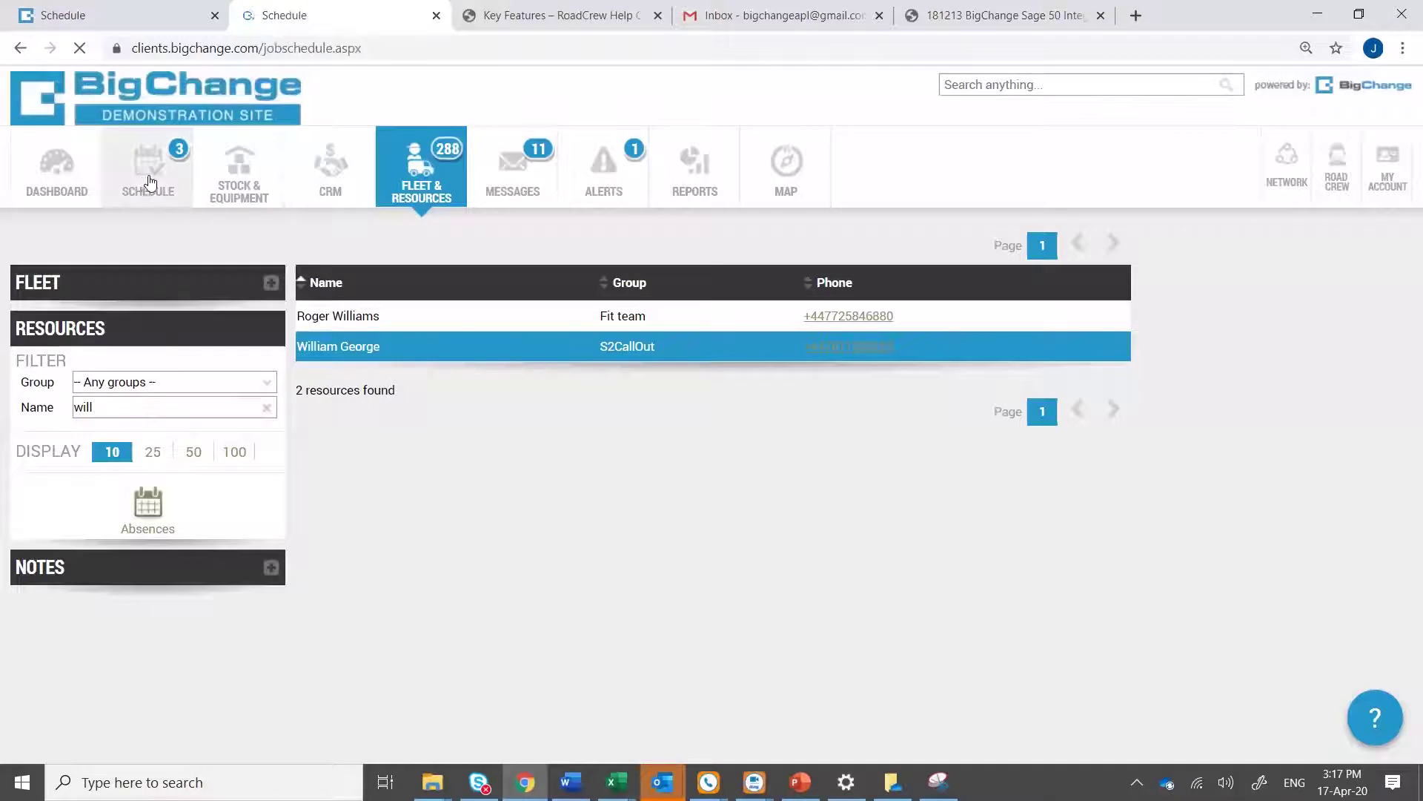
scroll(643, 477, down, 2)
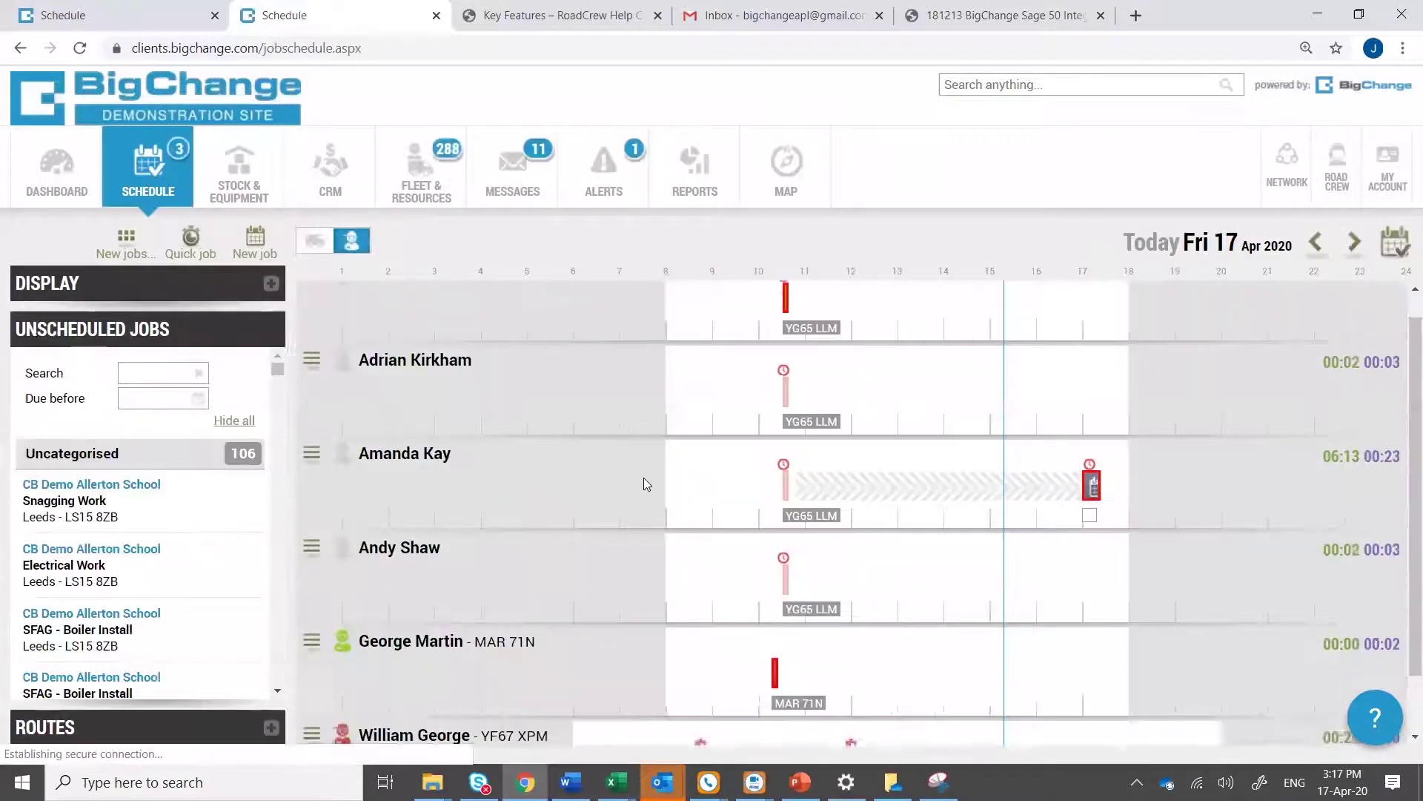
click(1056, 698)
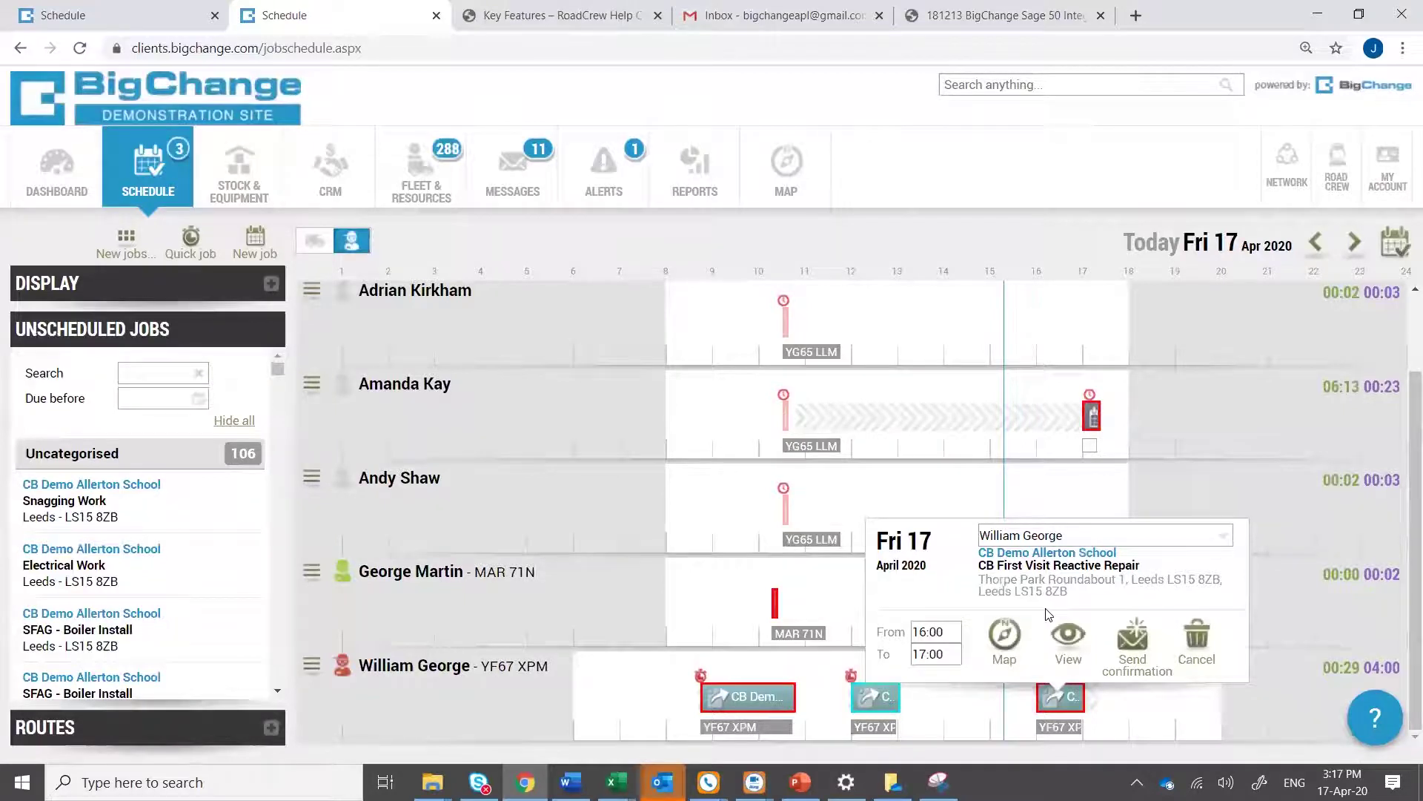
click(1066, 637)
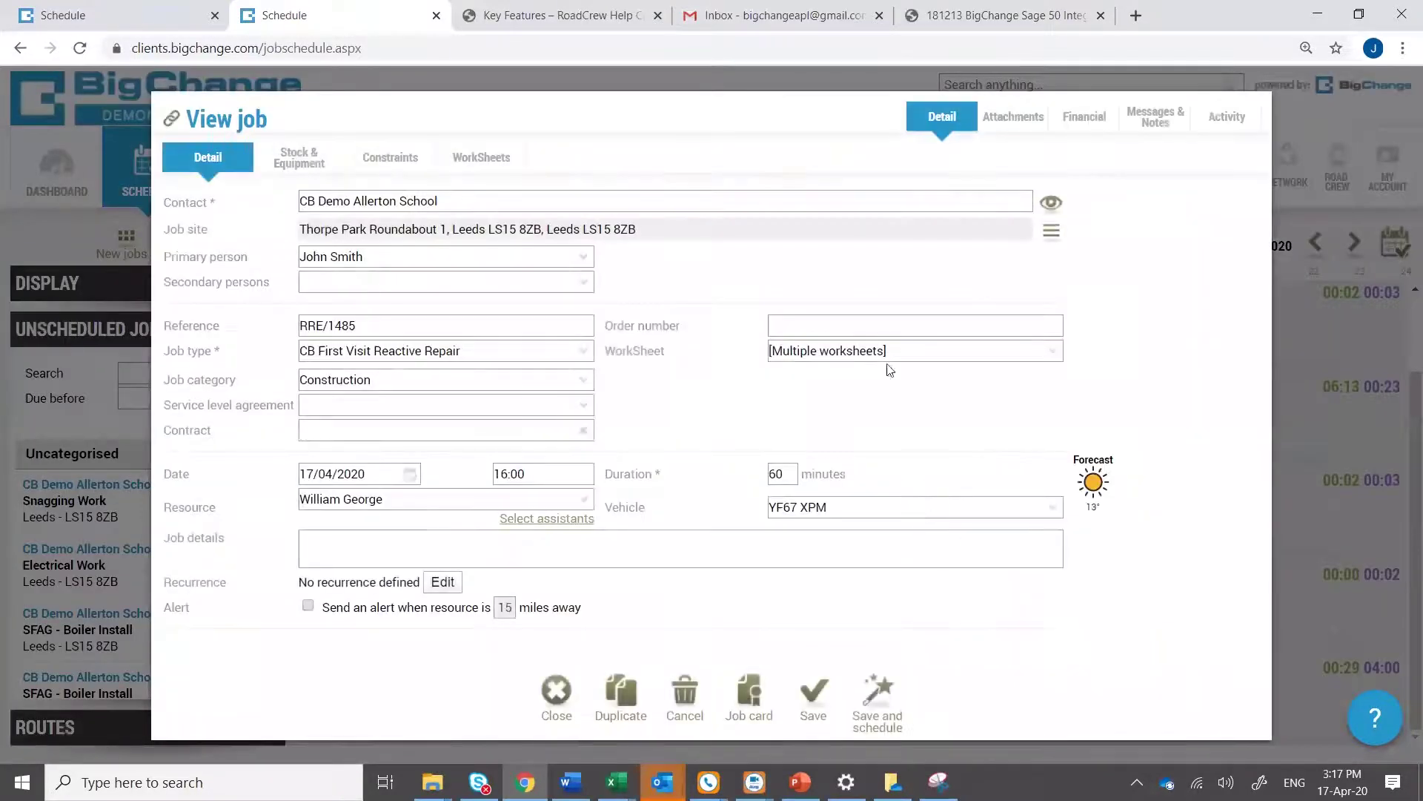
click(1085, 117)
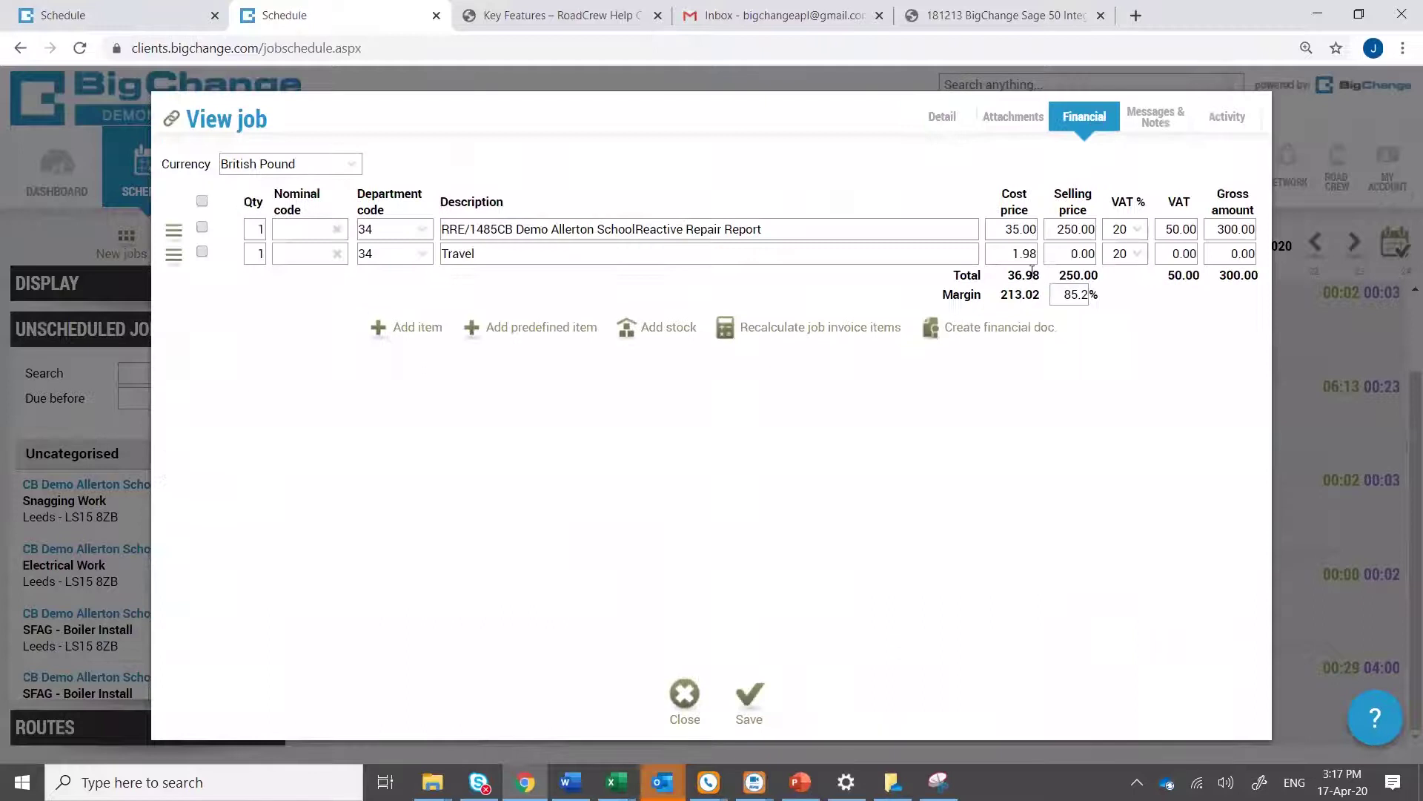
double_click(1048, 235)
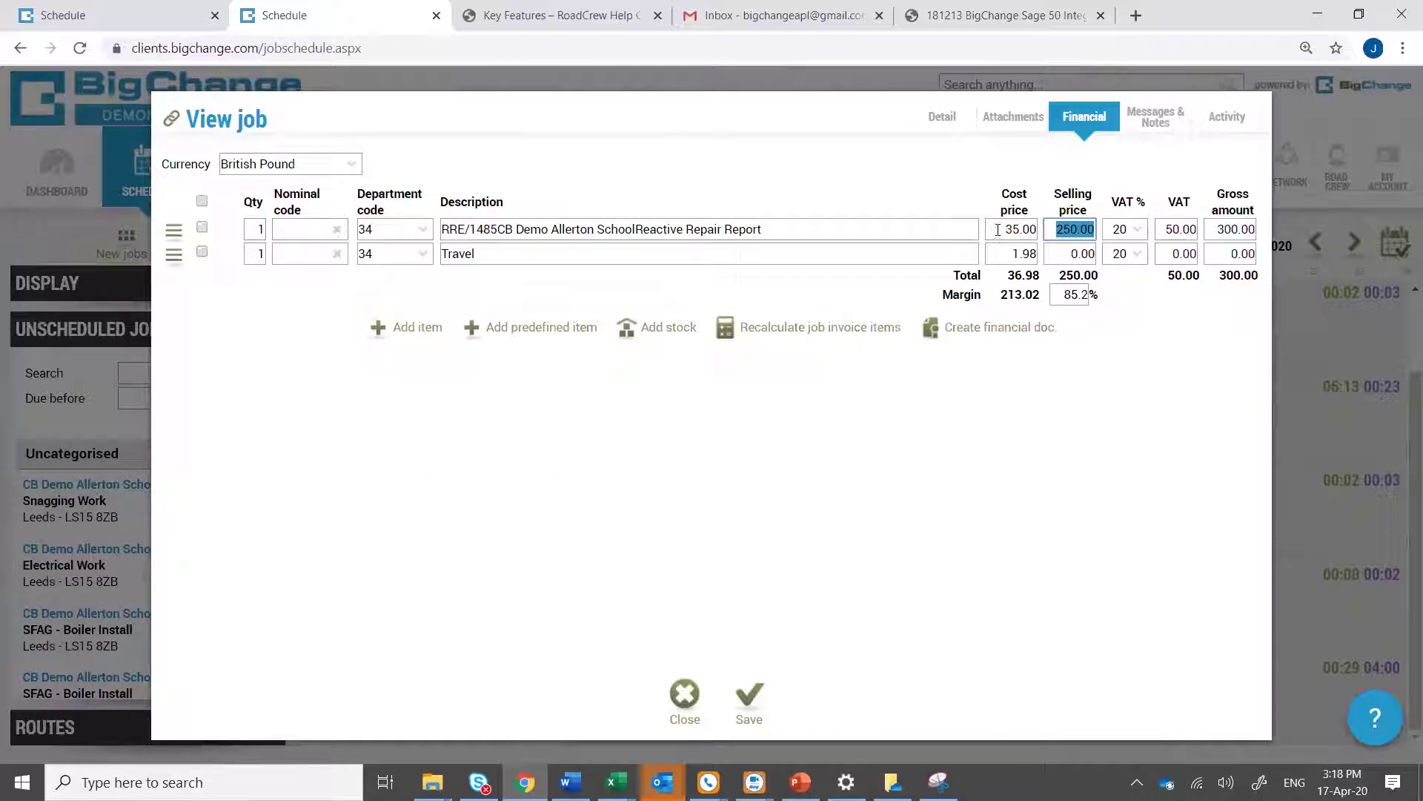
Check the travel line's cost price and the repair line's description, and close the job without saving
click(1014, 255)
double_click(1026, 261)
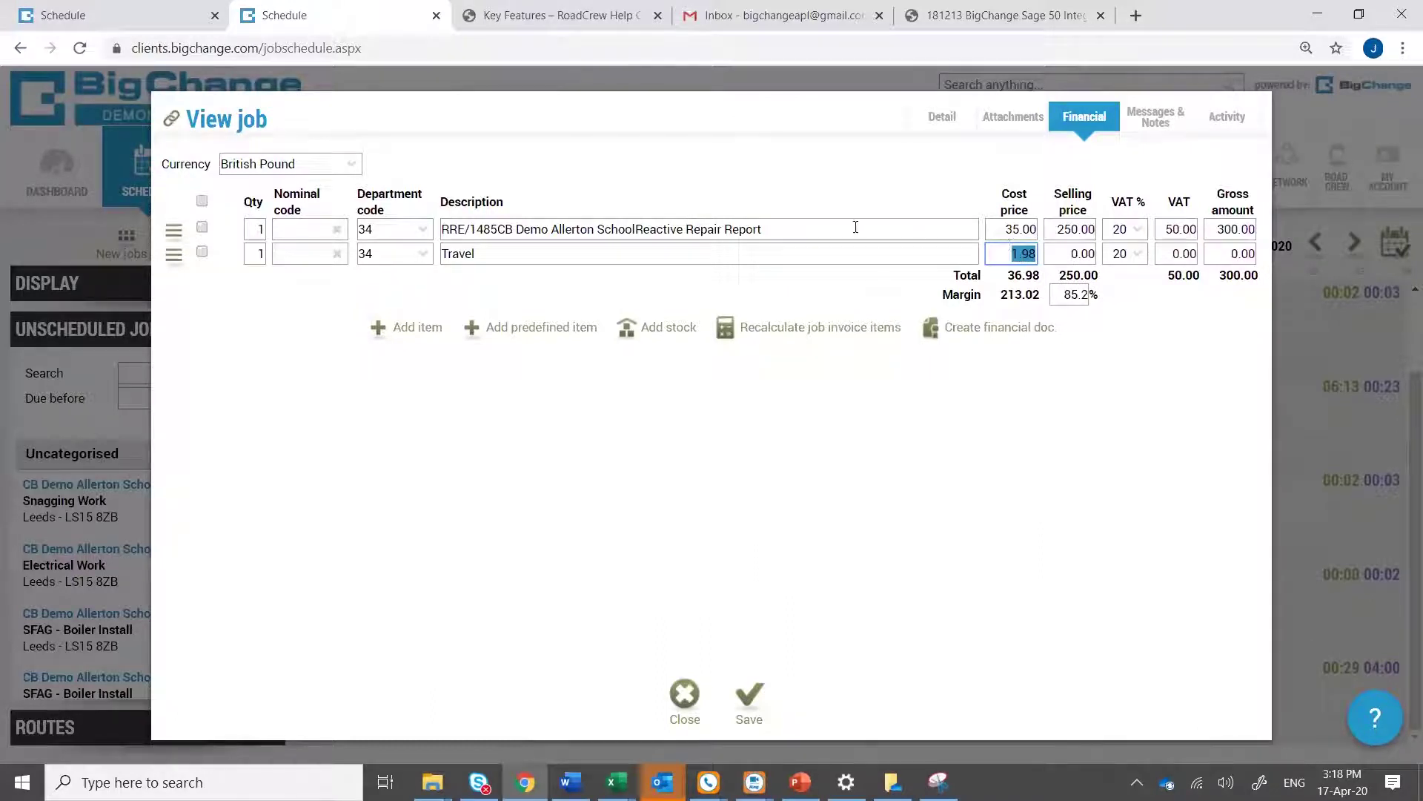
drag(832, 229, 515, 255)
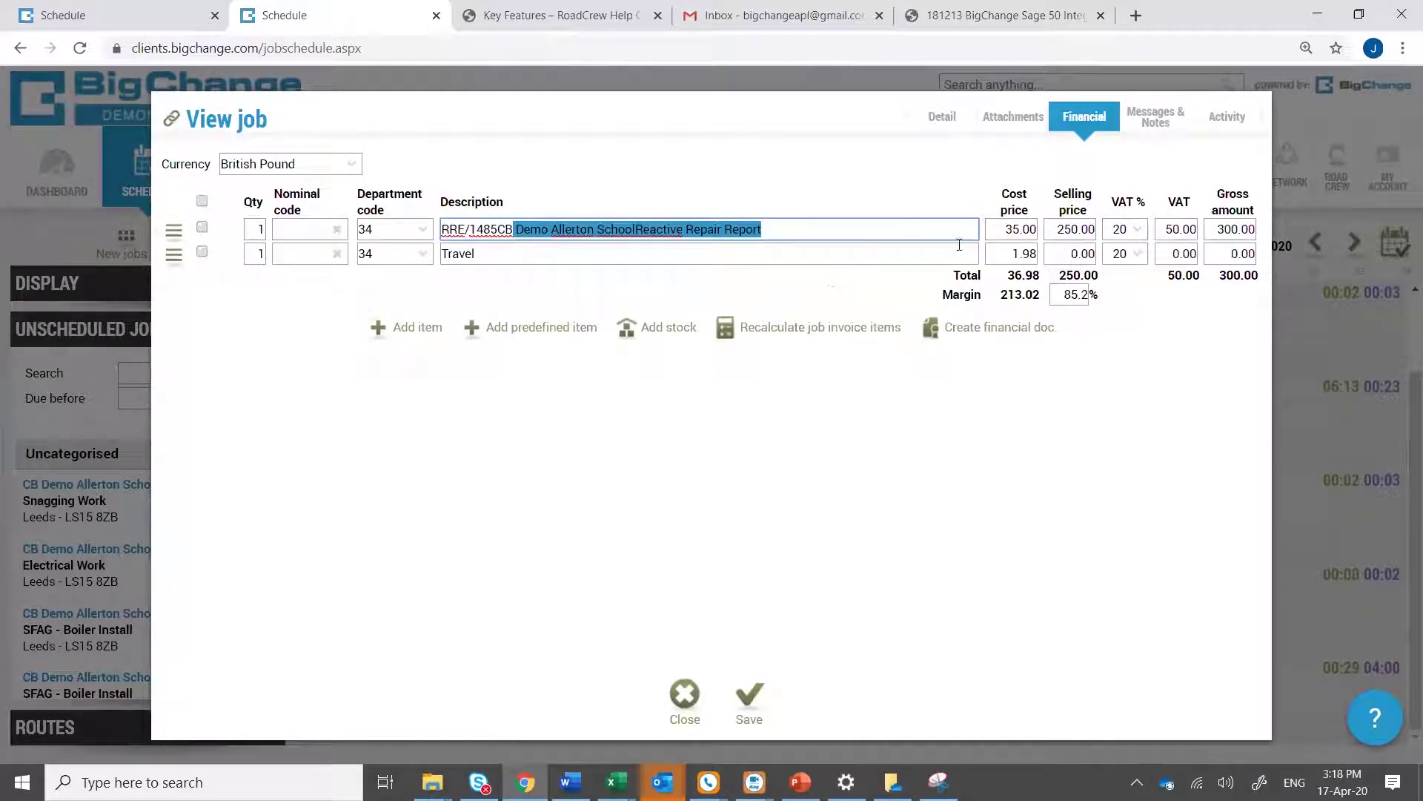
click(1023, 259)
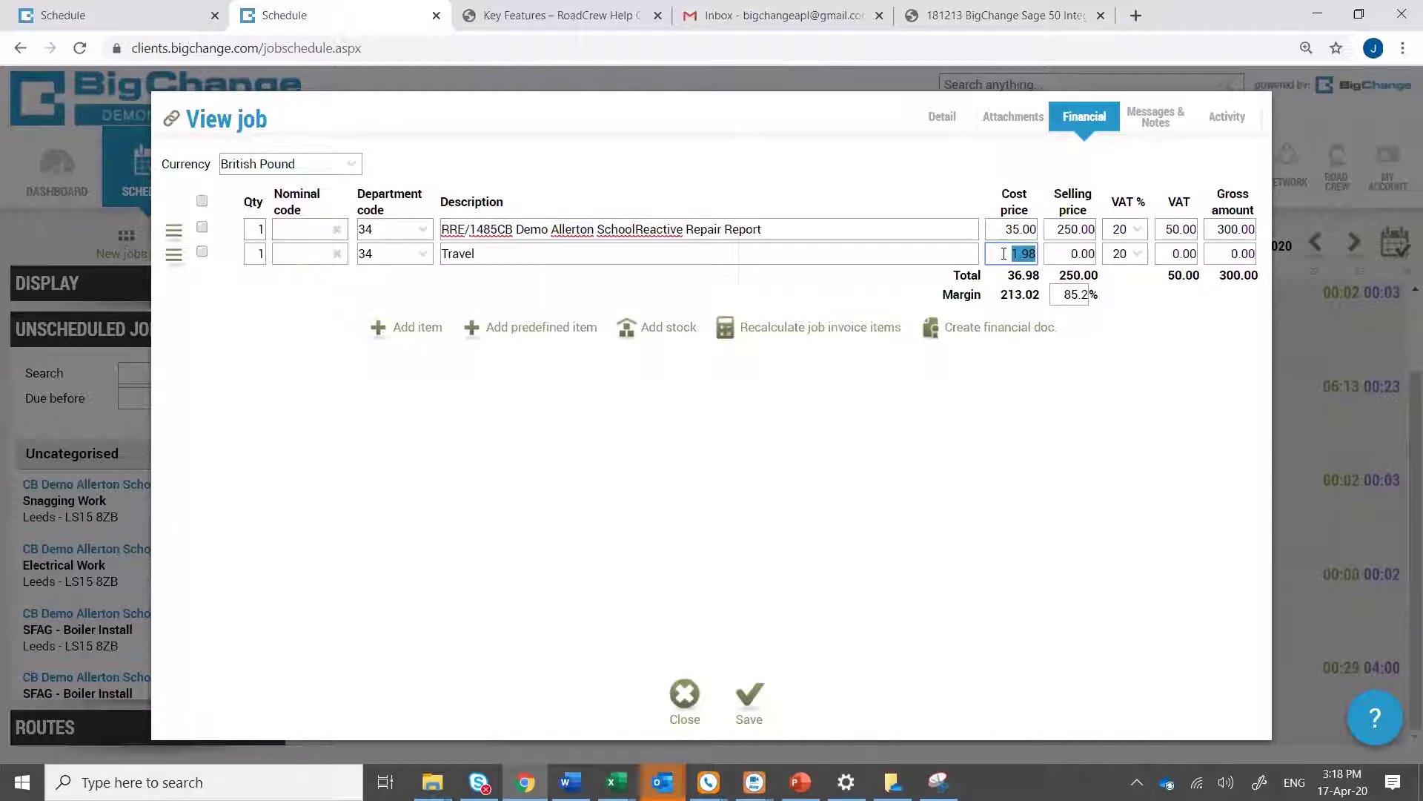
click(684, 697)
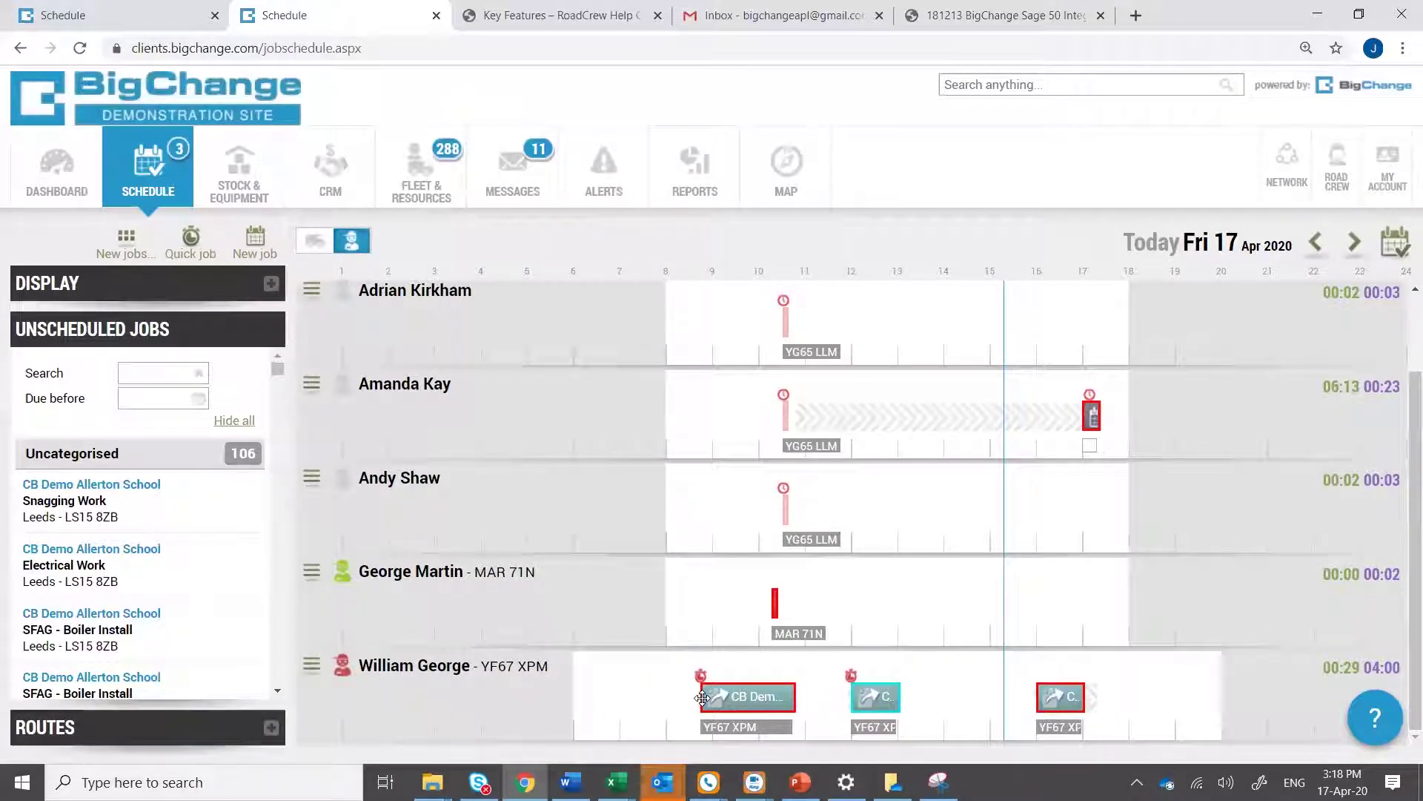
Start a contact rates import from the CRM contacts and load the Excel file A1 from the desktop
click(331, 178)
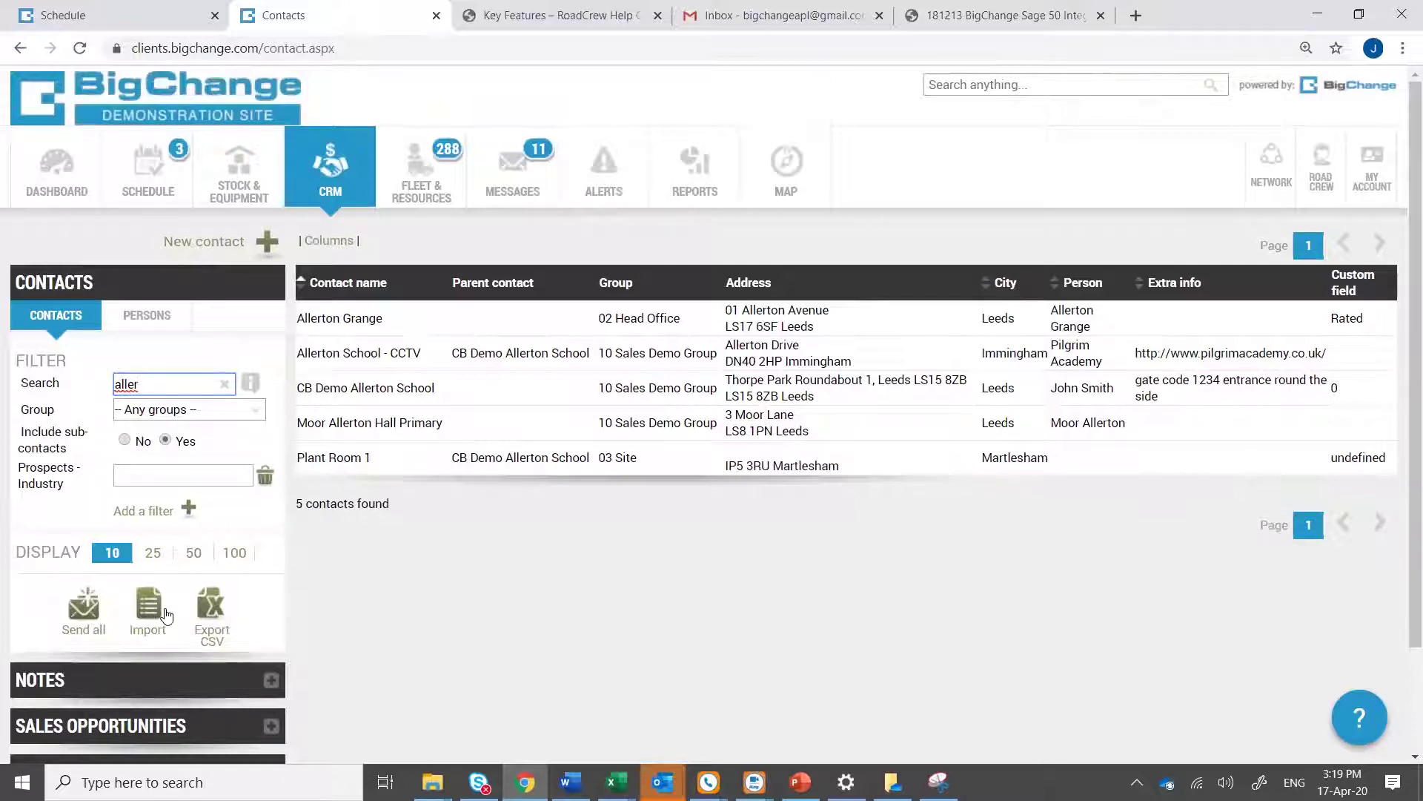
click(144, 623)
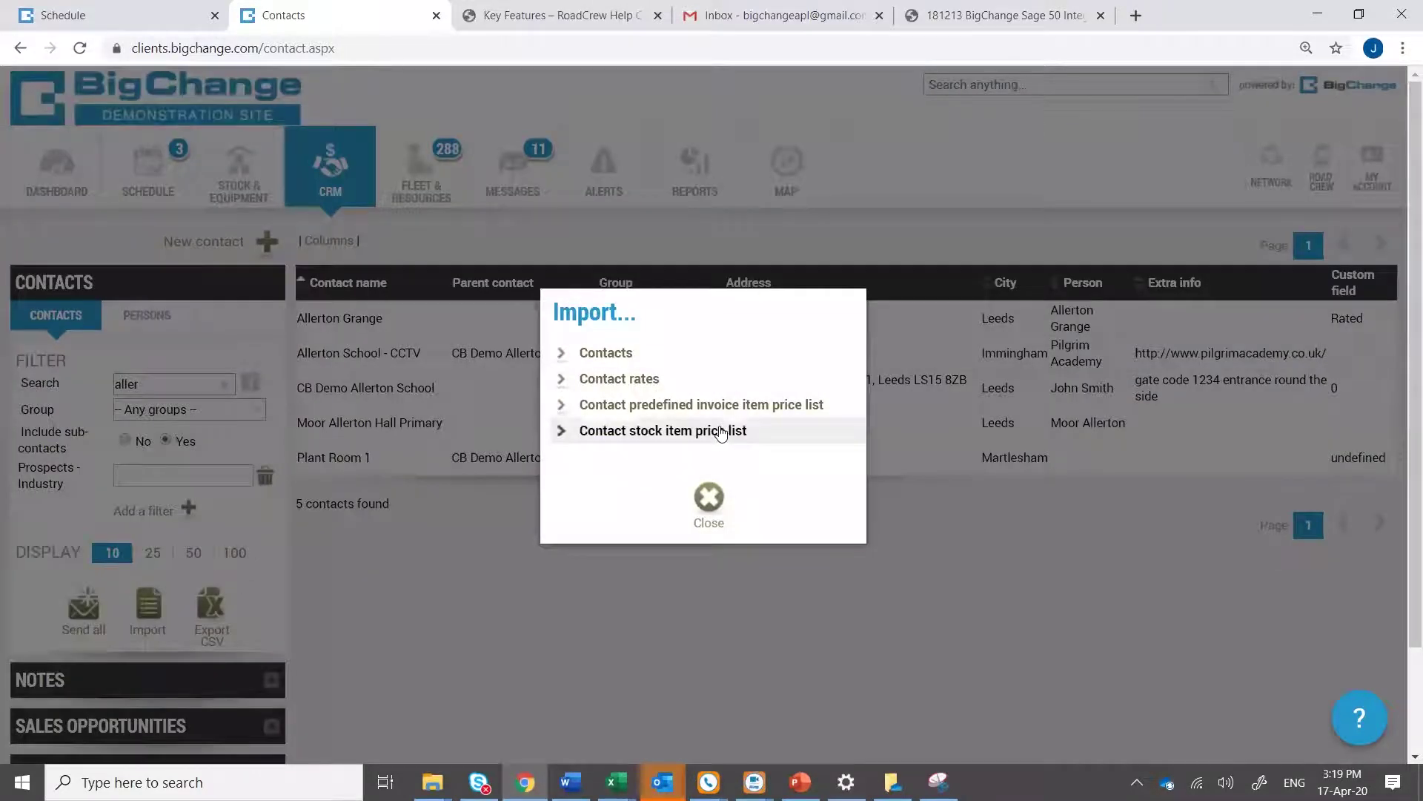
click(621, 380)
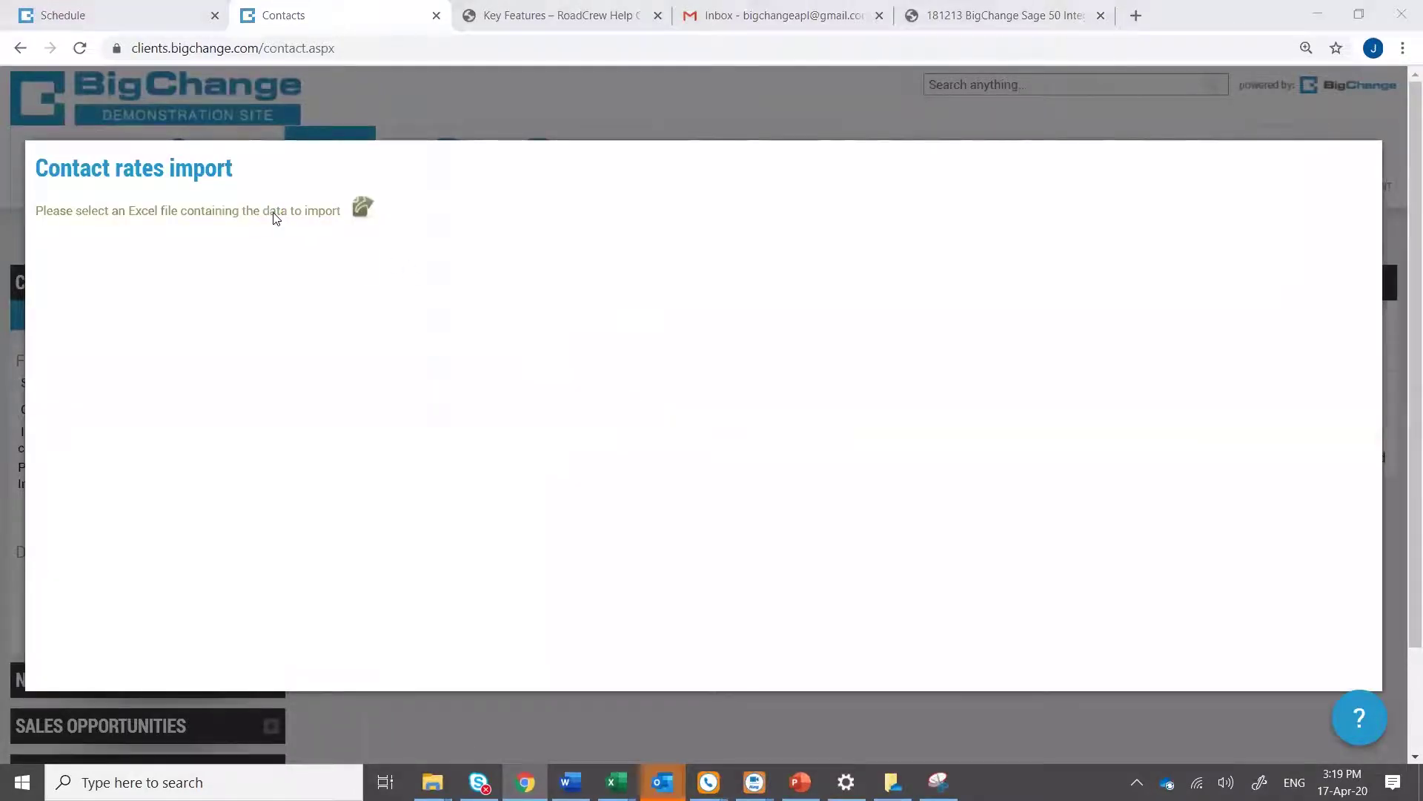
click(275, 217)
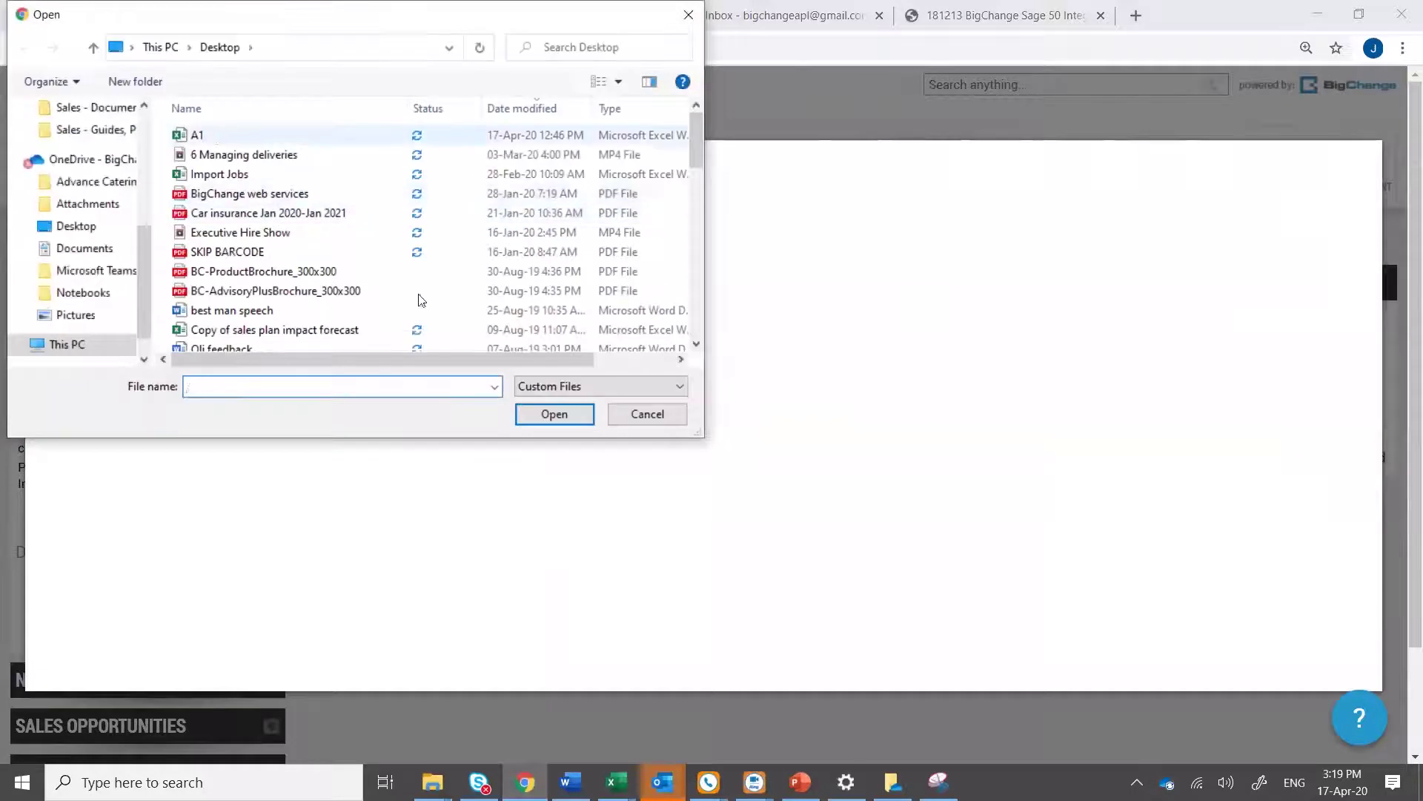
click(415, 134)
click(553, 412)
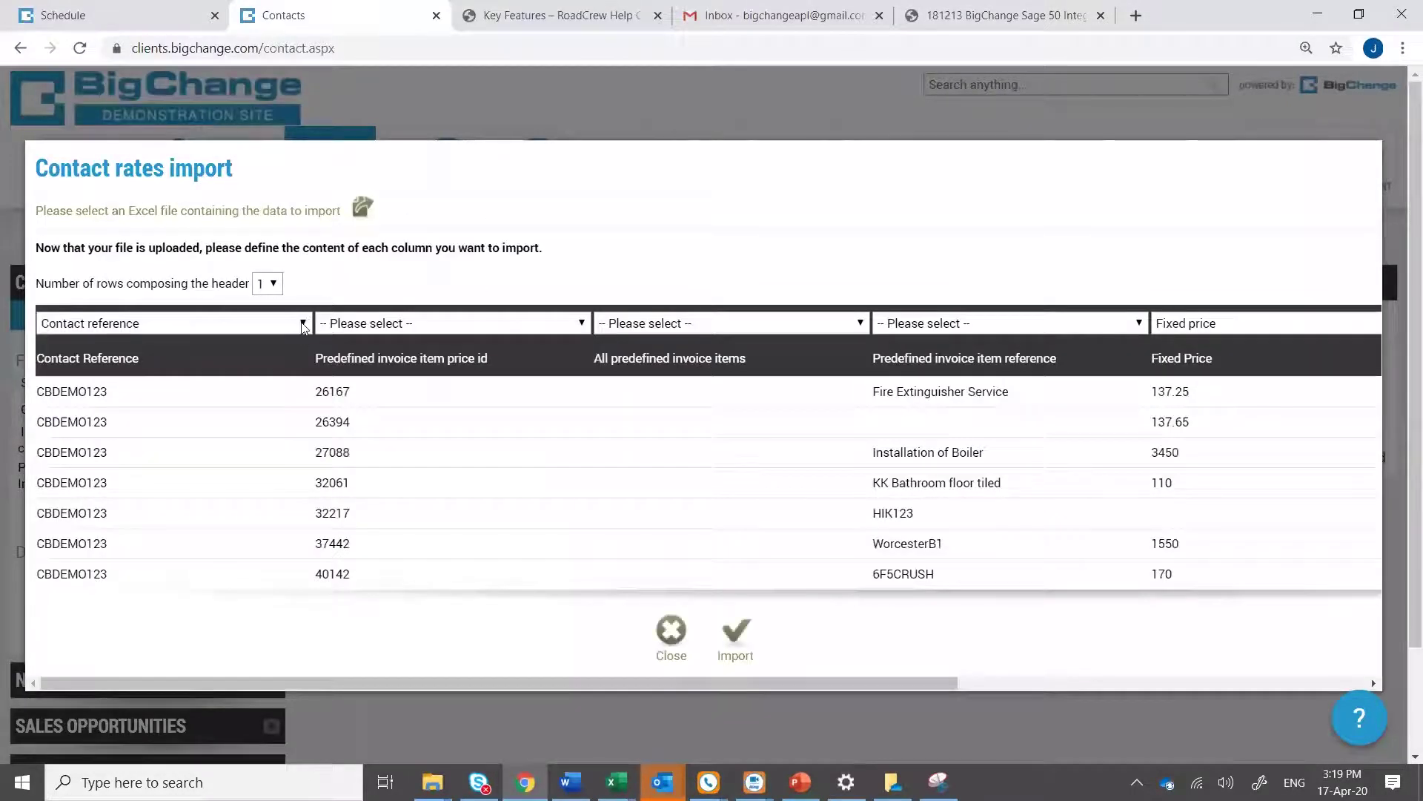
Review the field options available for mapping the contact reference column, and close the contact rates import without importing
click(303, 323)
scroll(239, 445, down, 3)
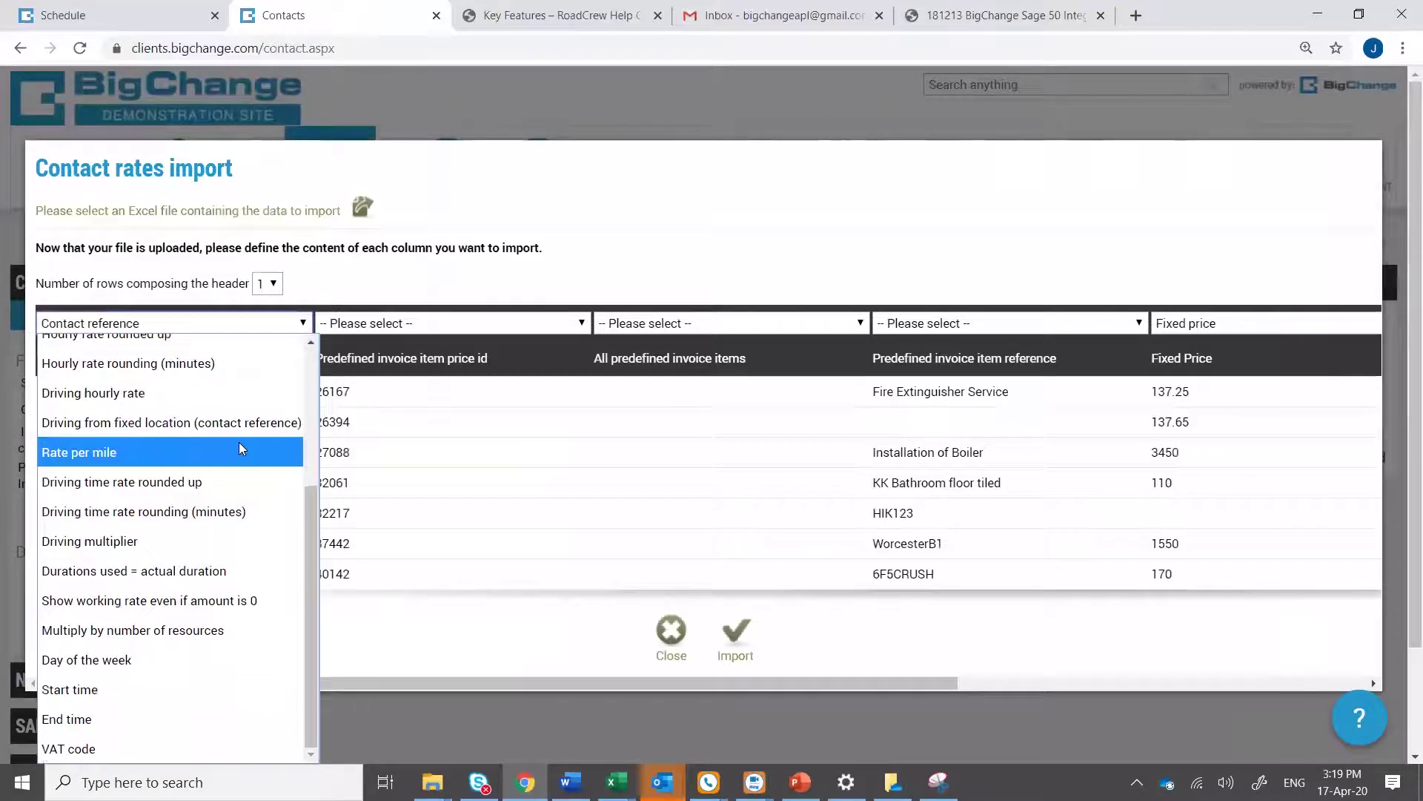
scroll(227, 508, up, 3)
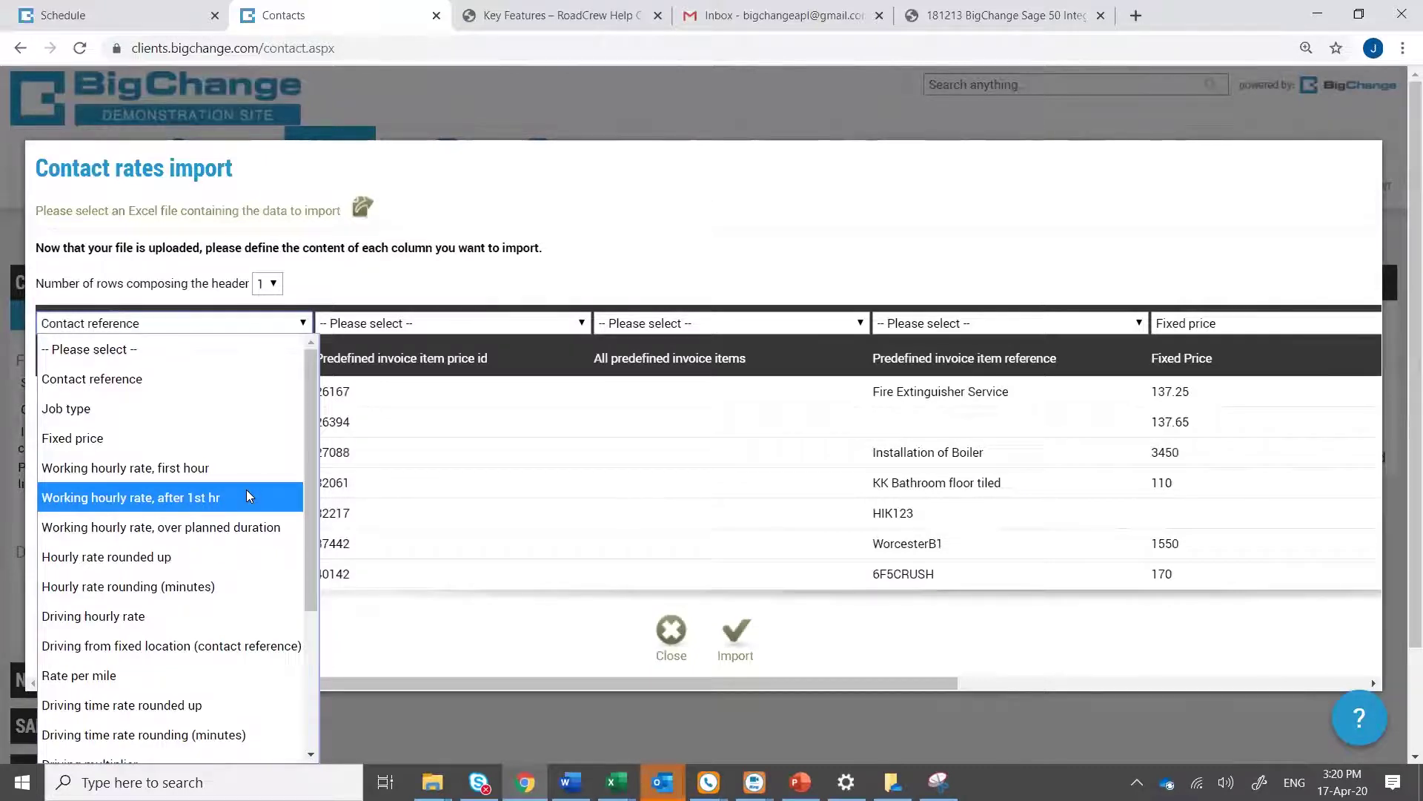
click(672, 638)
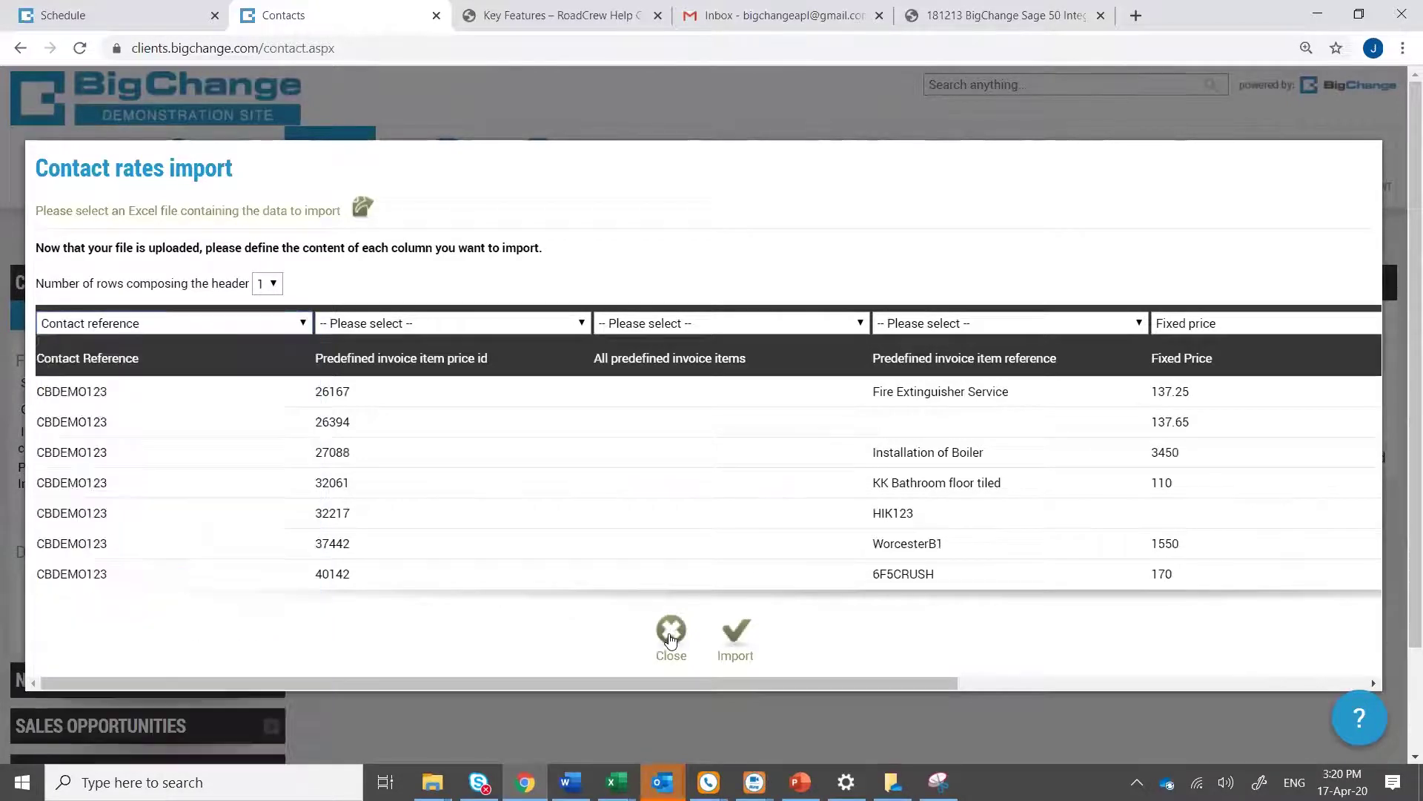
click(671, 638)
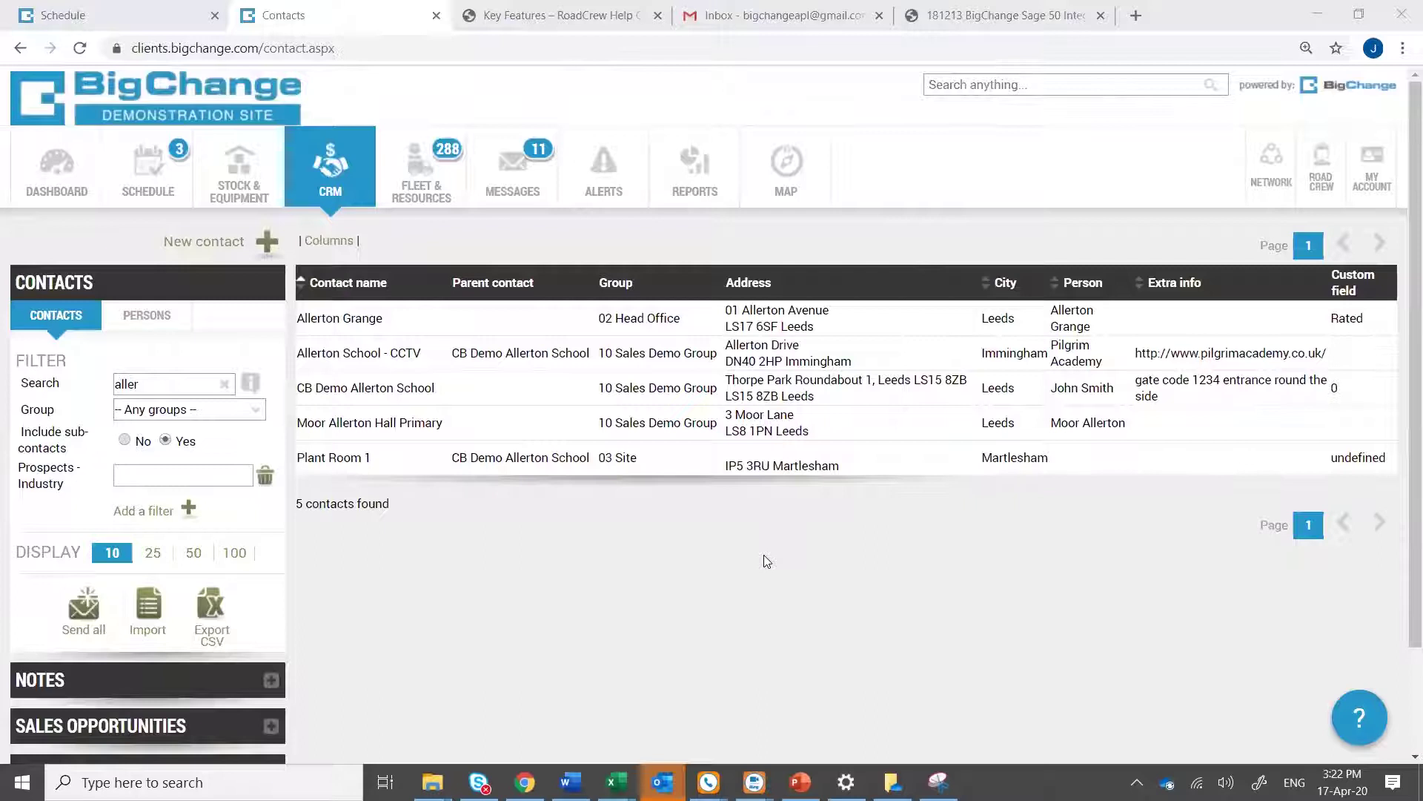
Open the job group templates in the account's schedule settings
click(1375, 165)
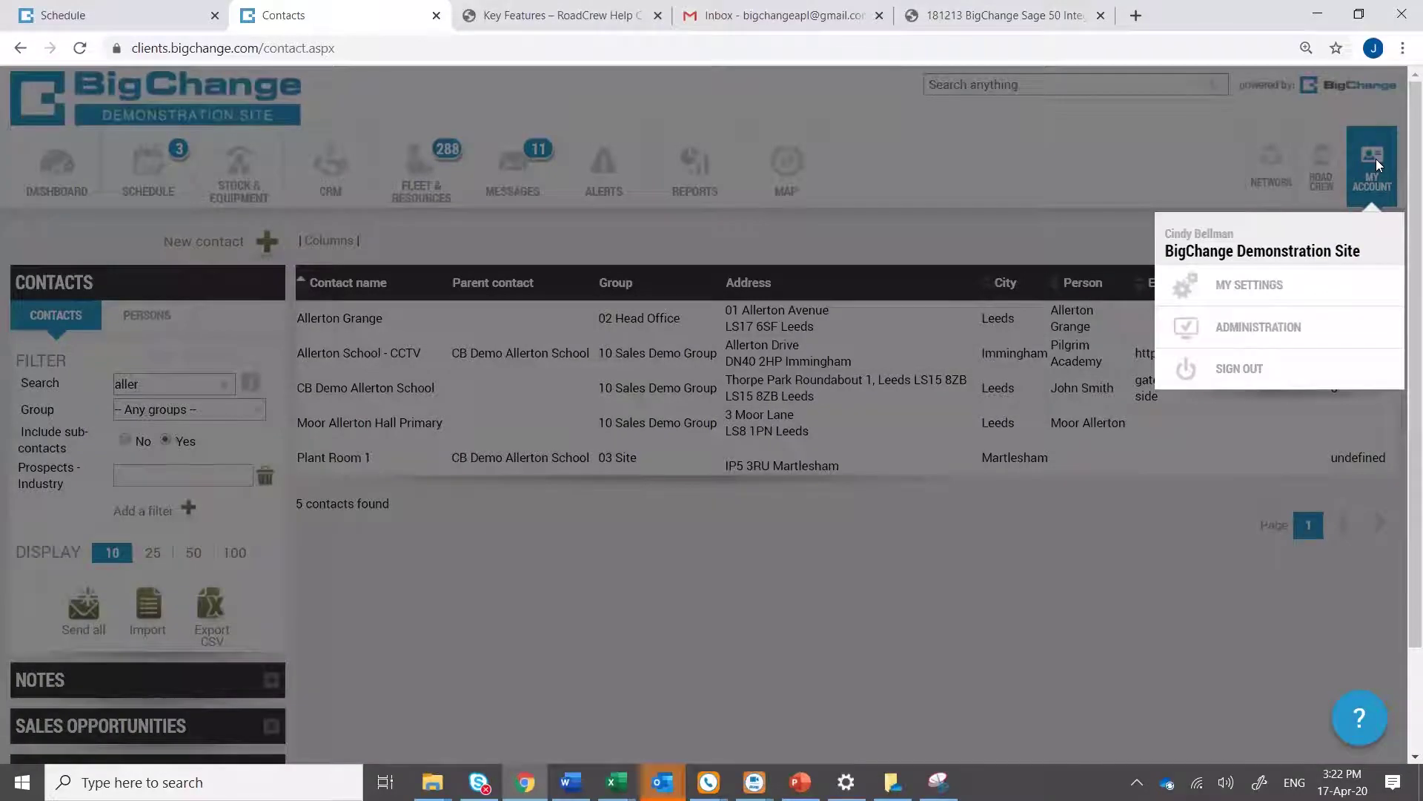
click(1253, 285)
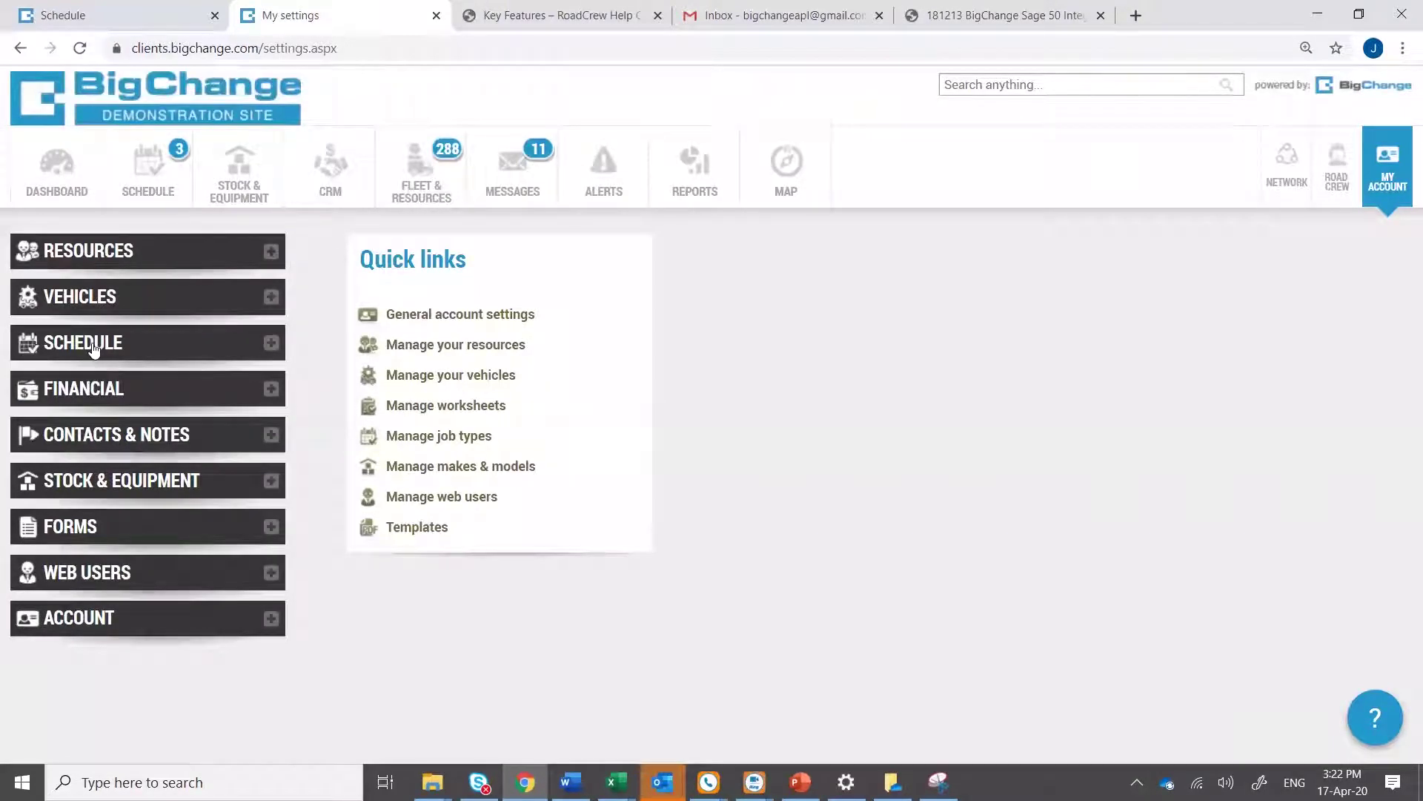
click(85, 389)
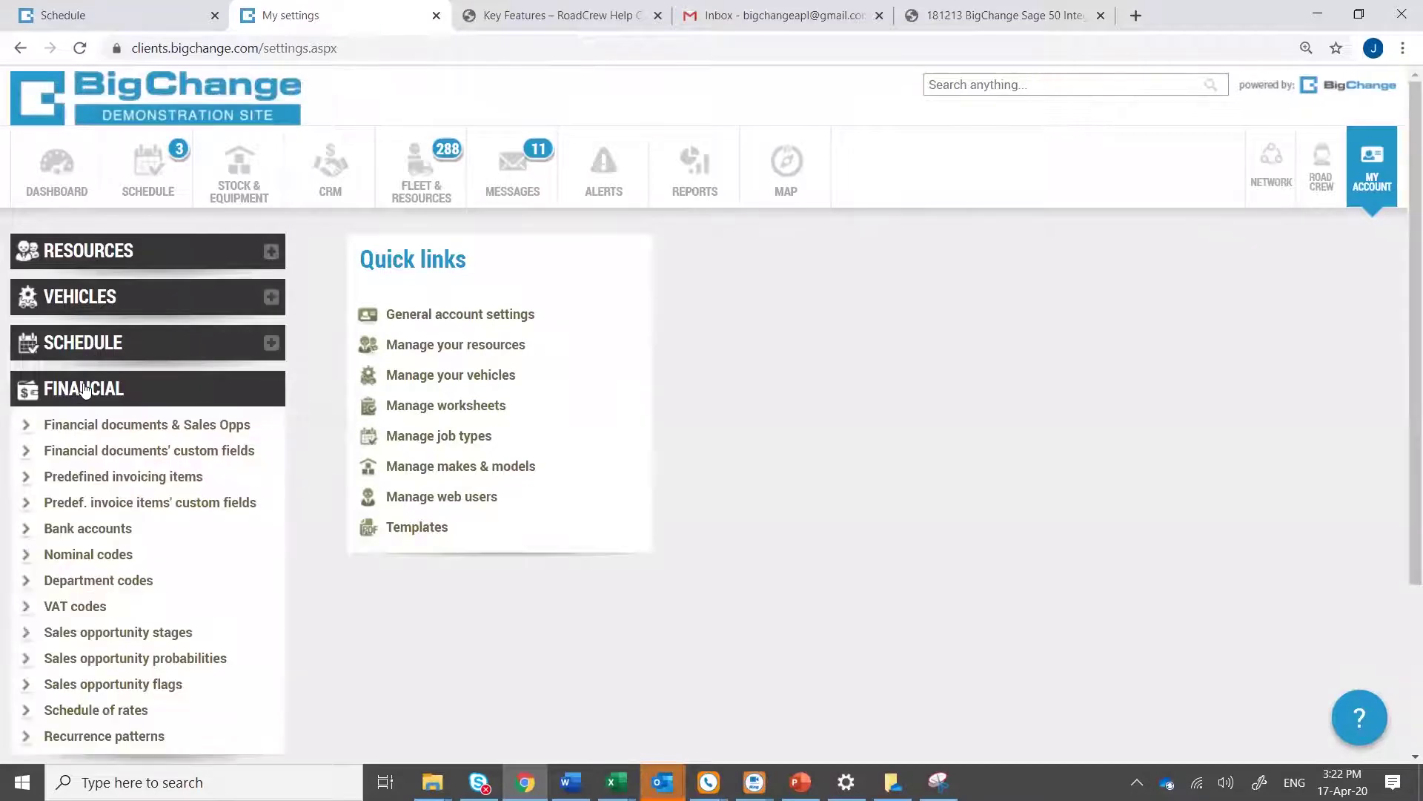
scroll(85, 389, down, 1)
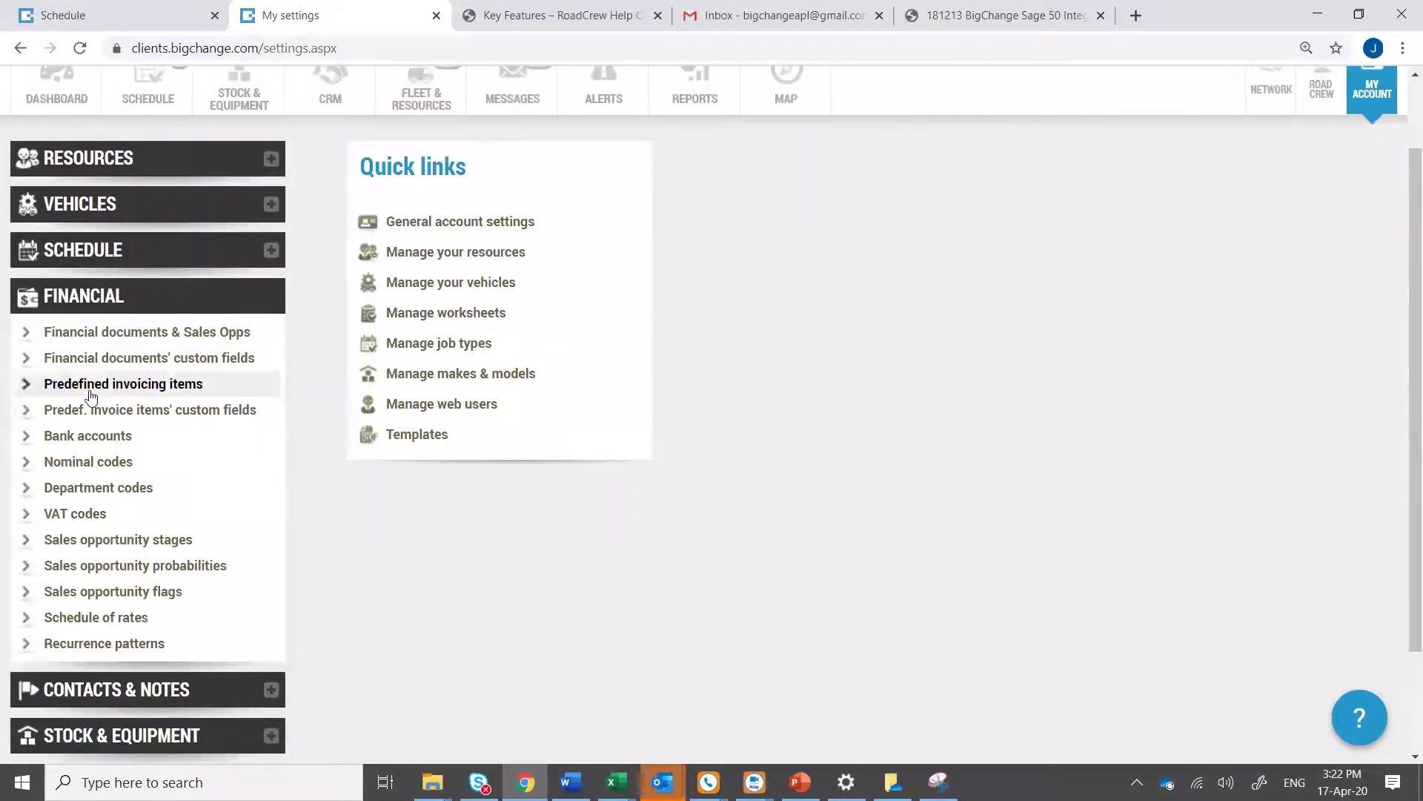
click(80, 252)
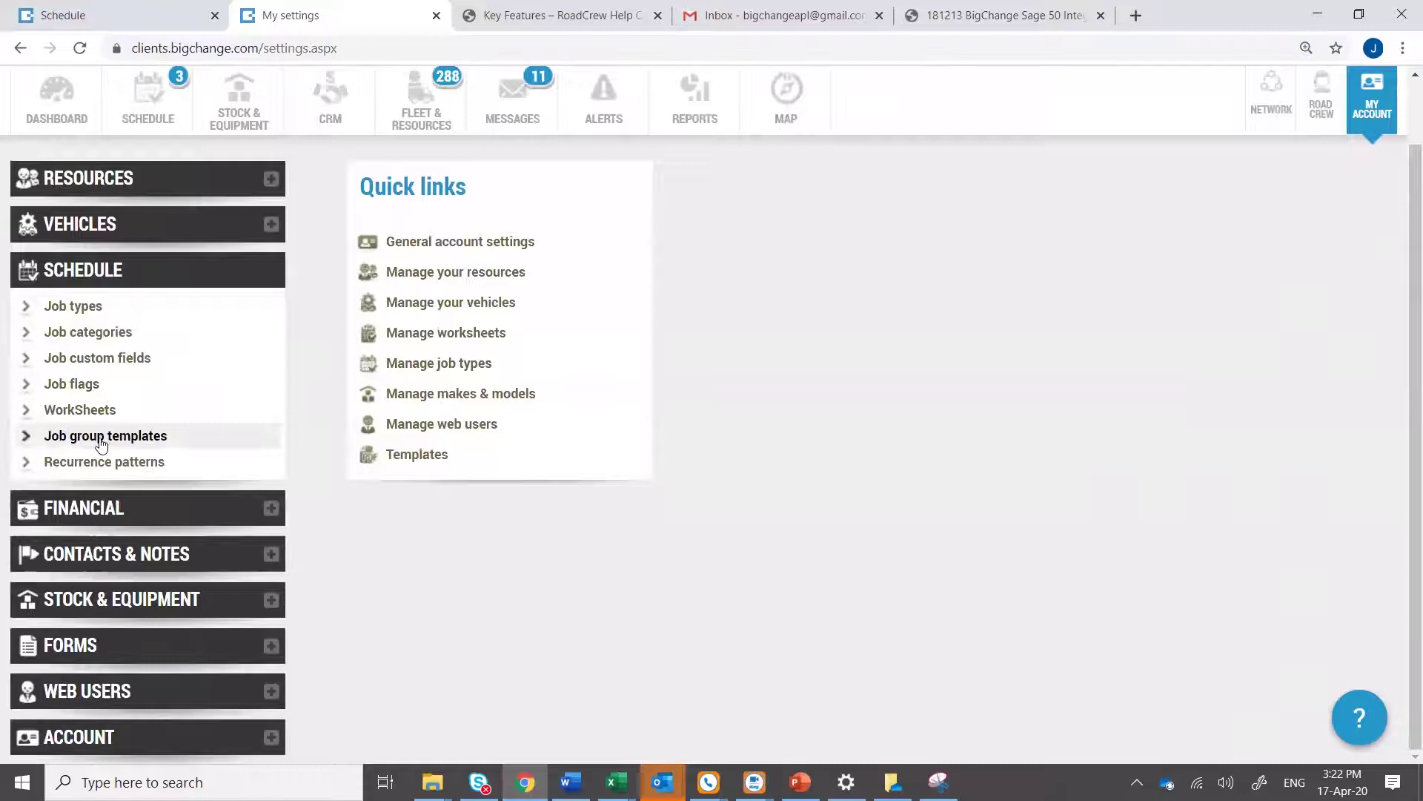
click(100, 441)
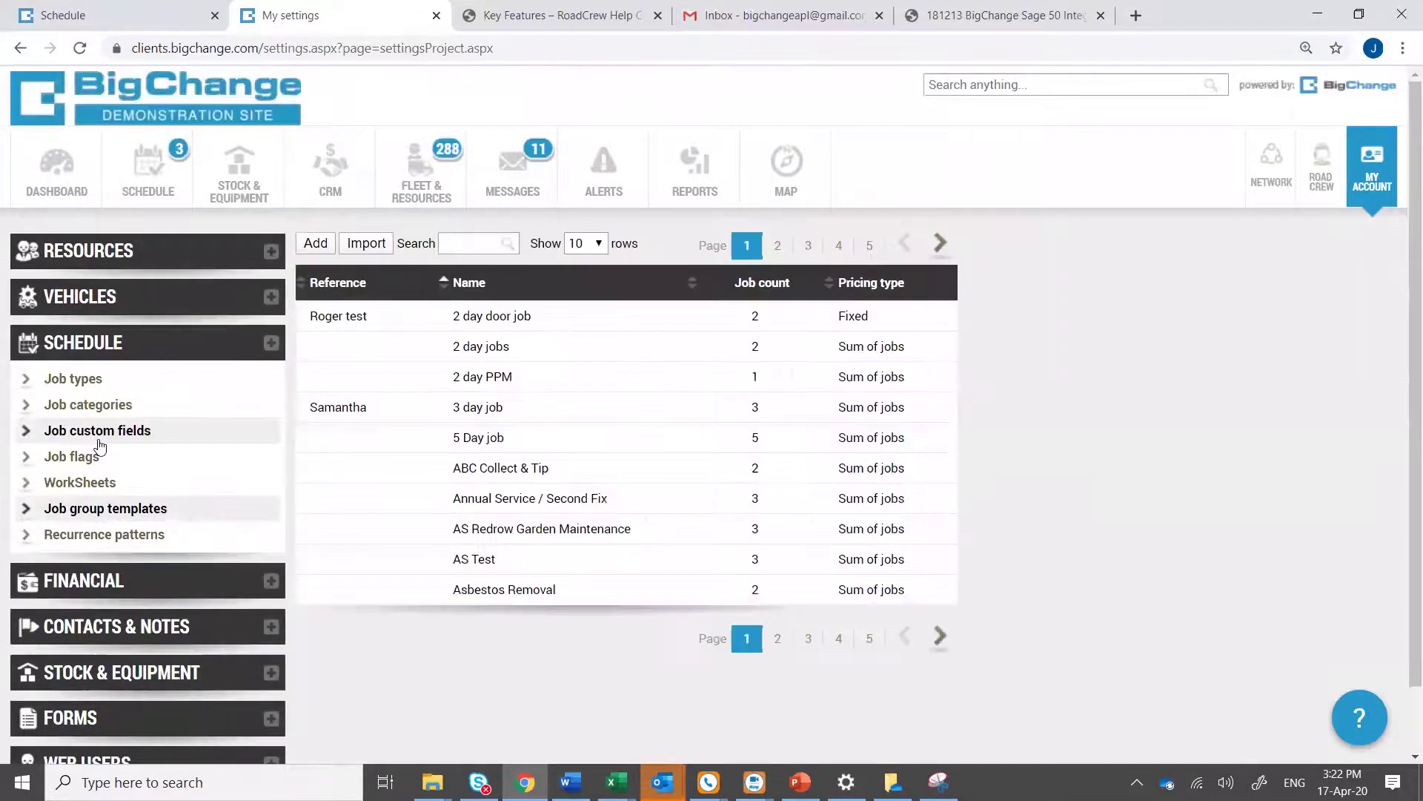
Search the templates for "boi", review the template jobs and fixed-price financials of Boiler Install - 2 Day, and close it without saving
click(463, 244)
text(boi)
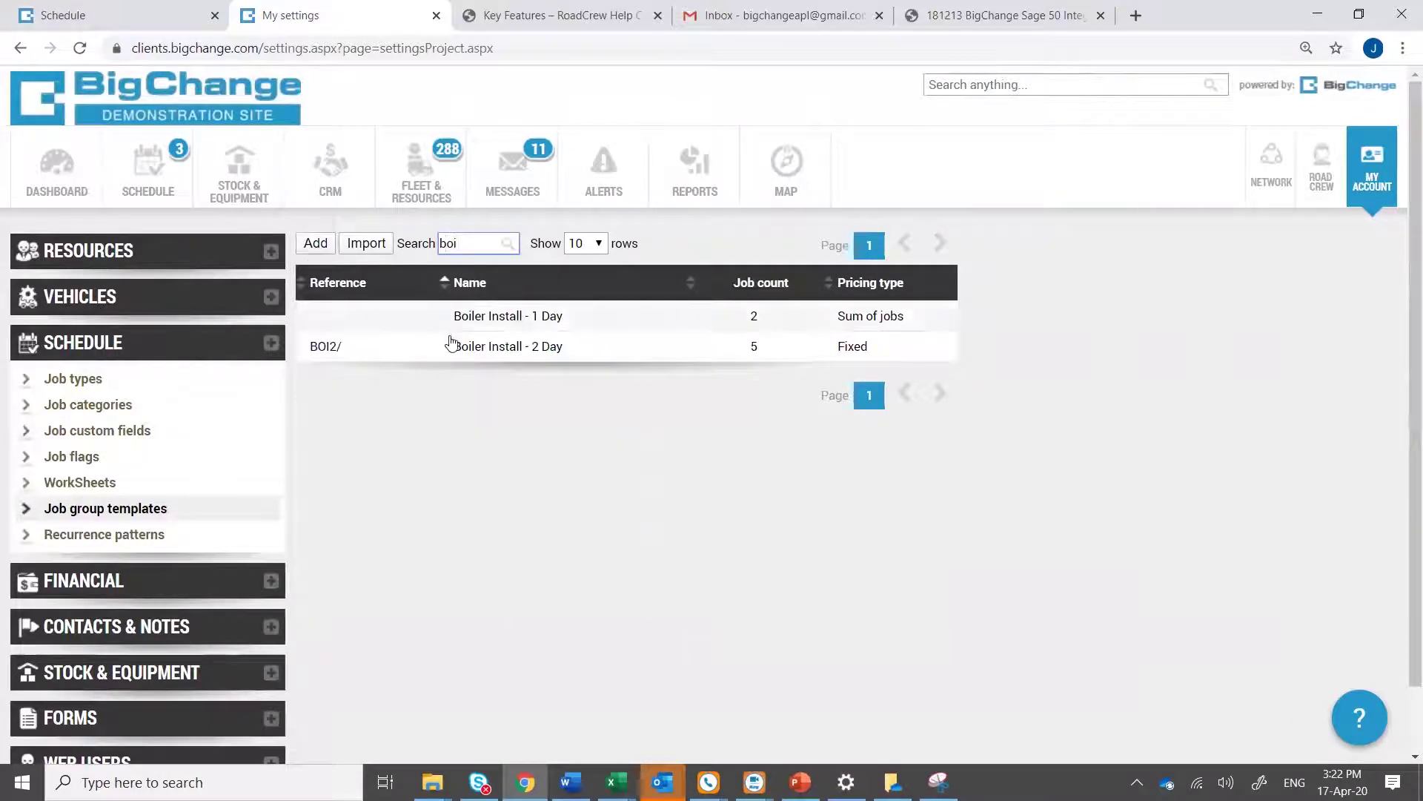
click(447, 349)
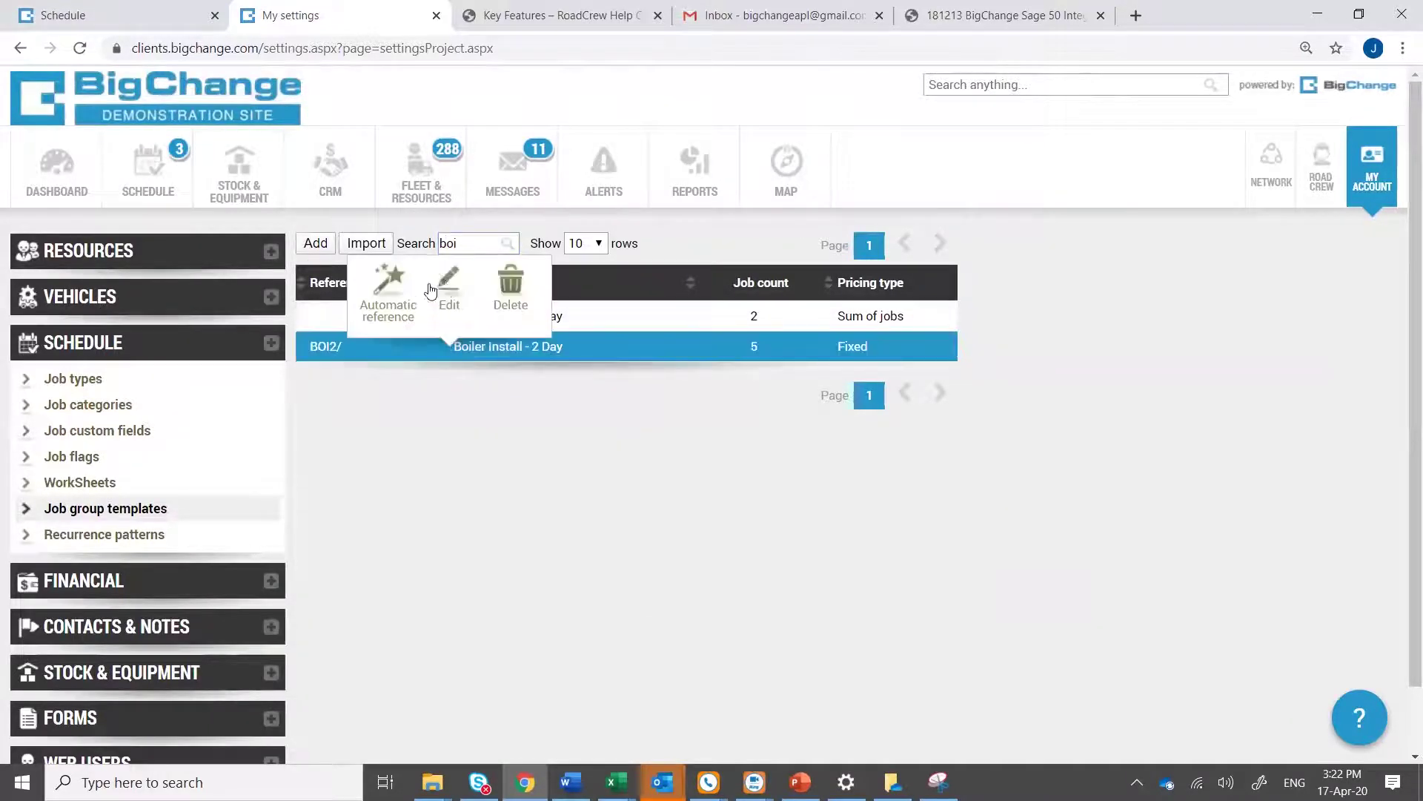
click(443, 297)
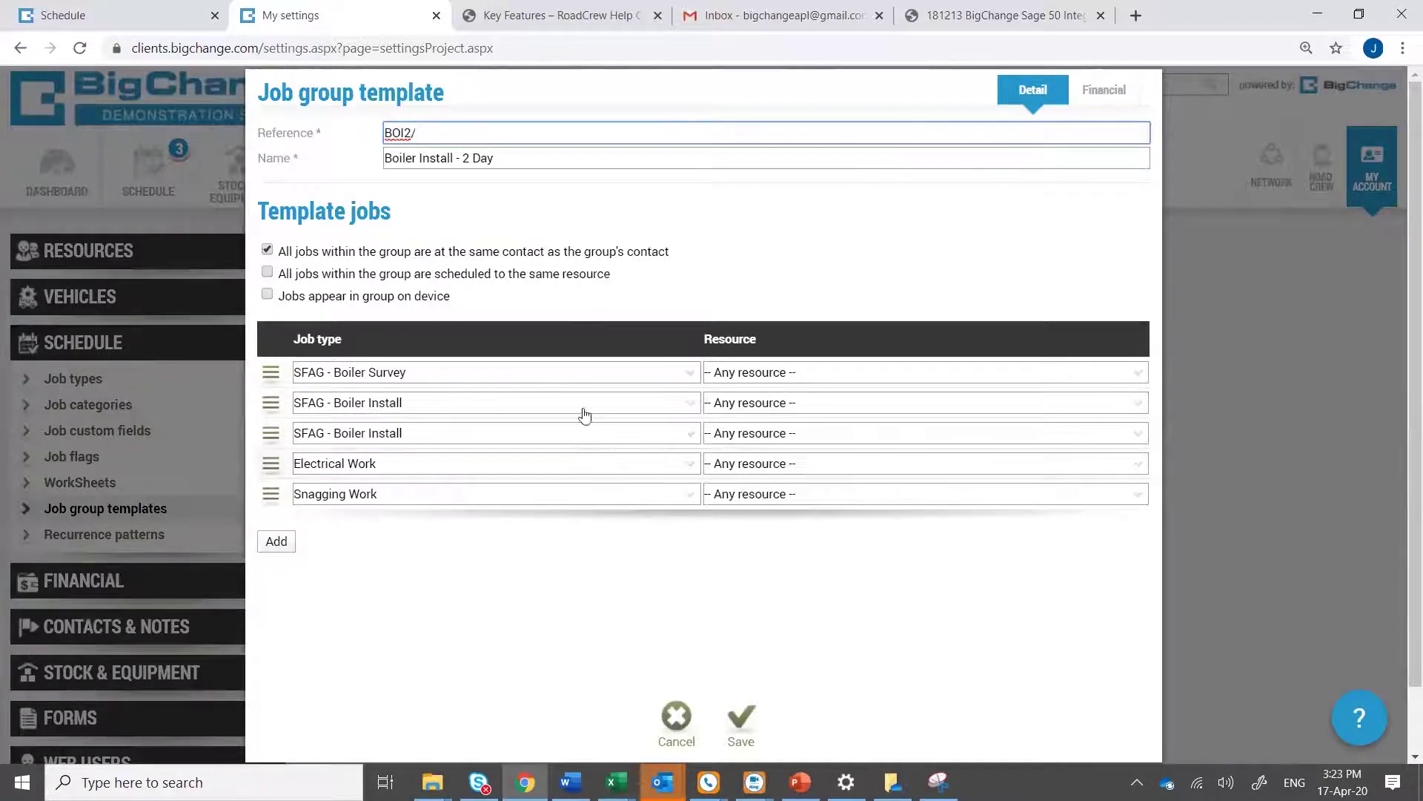
click(1099, 94)
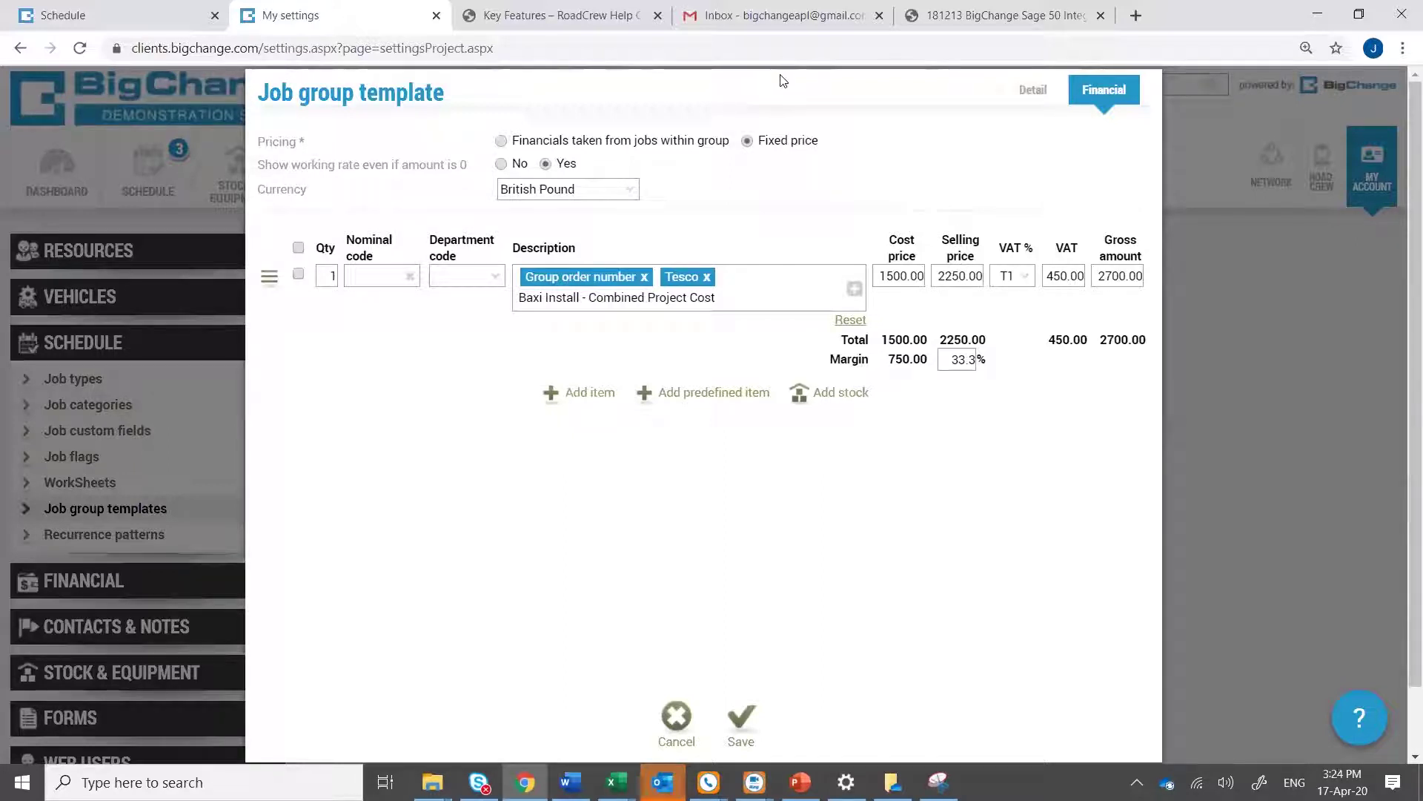
click(677, 723)
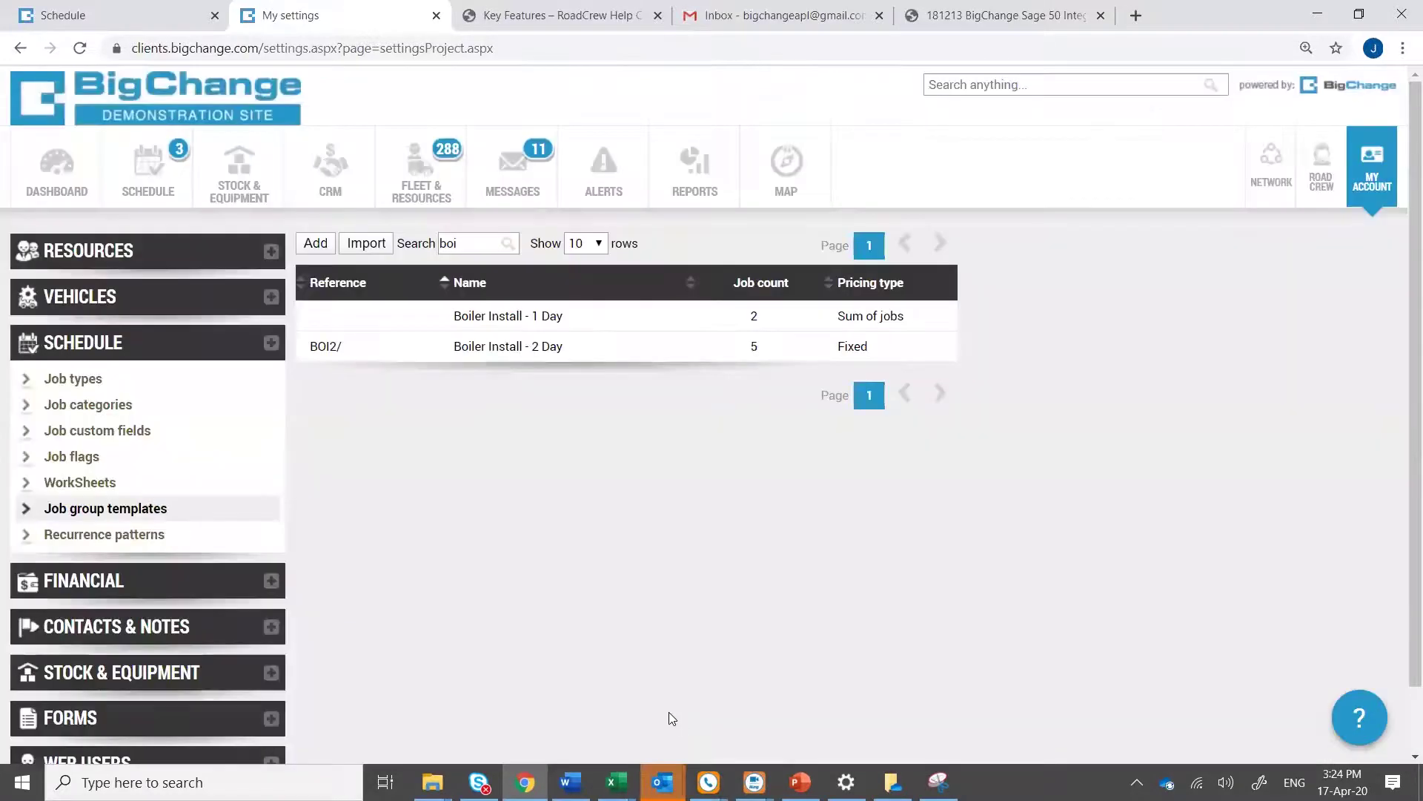
Show the schedule's jobs as a list and filter them by the contact CB Demo Allerton School
click(148, 176)
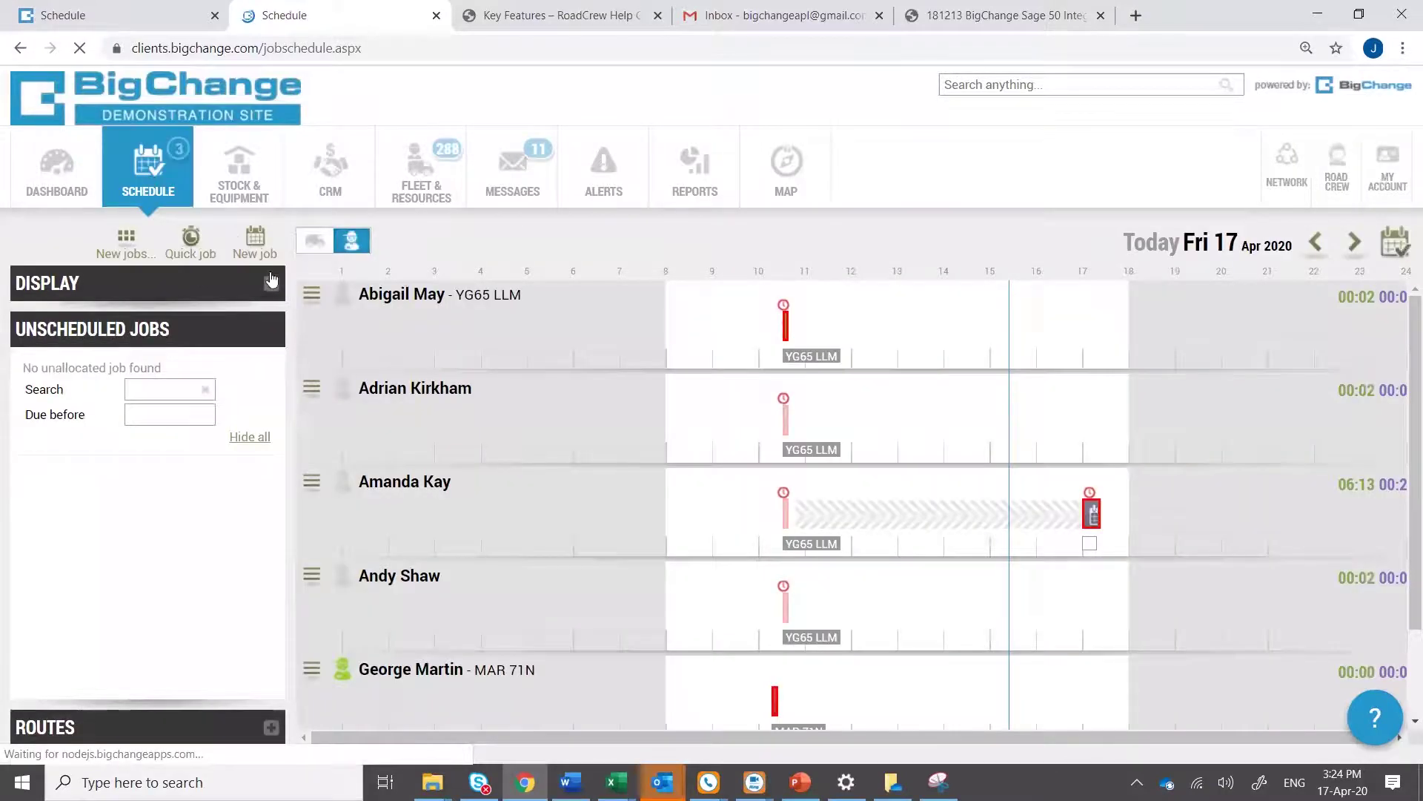
click(271, 281)
click(246, 316)
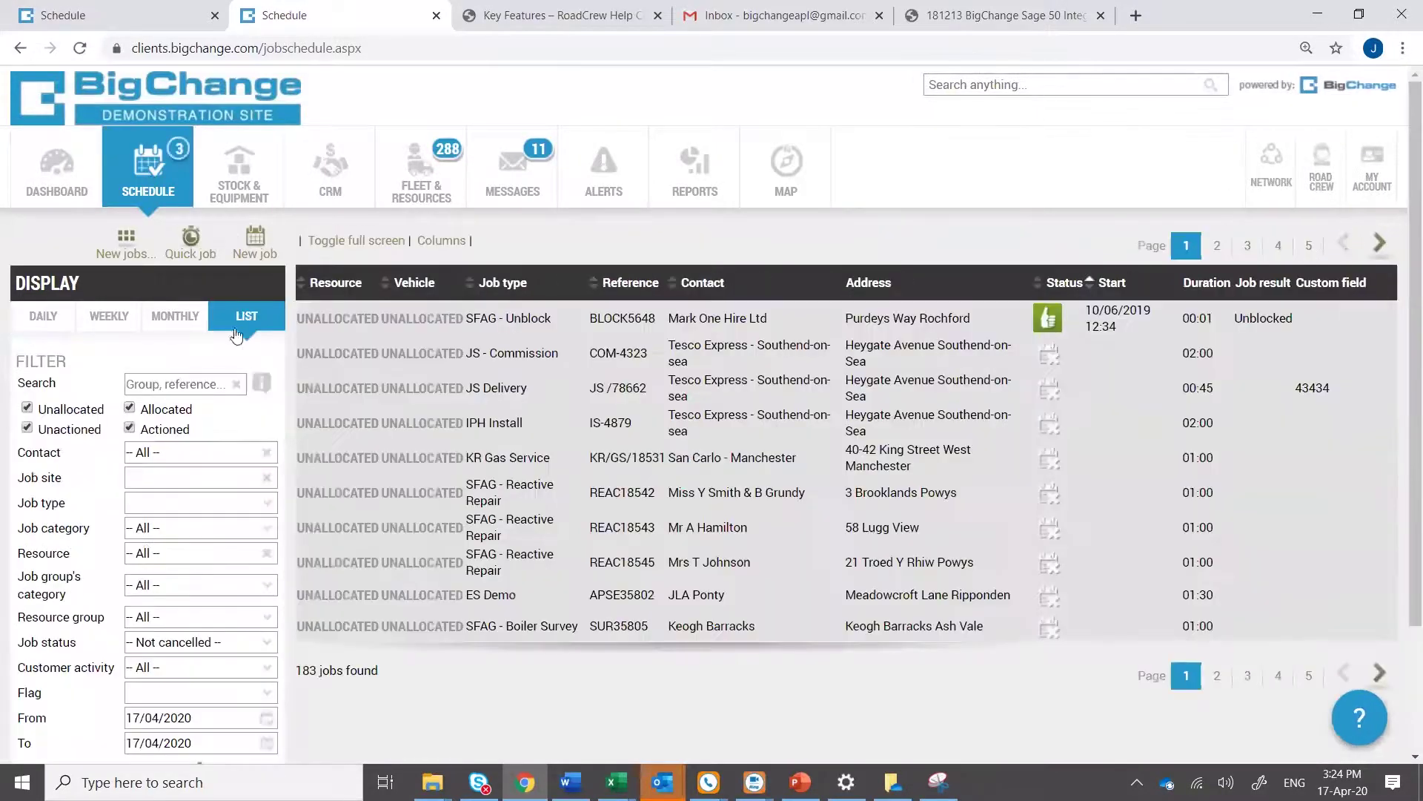
click(157, 455)
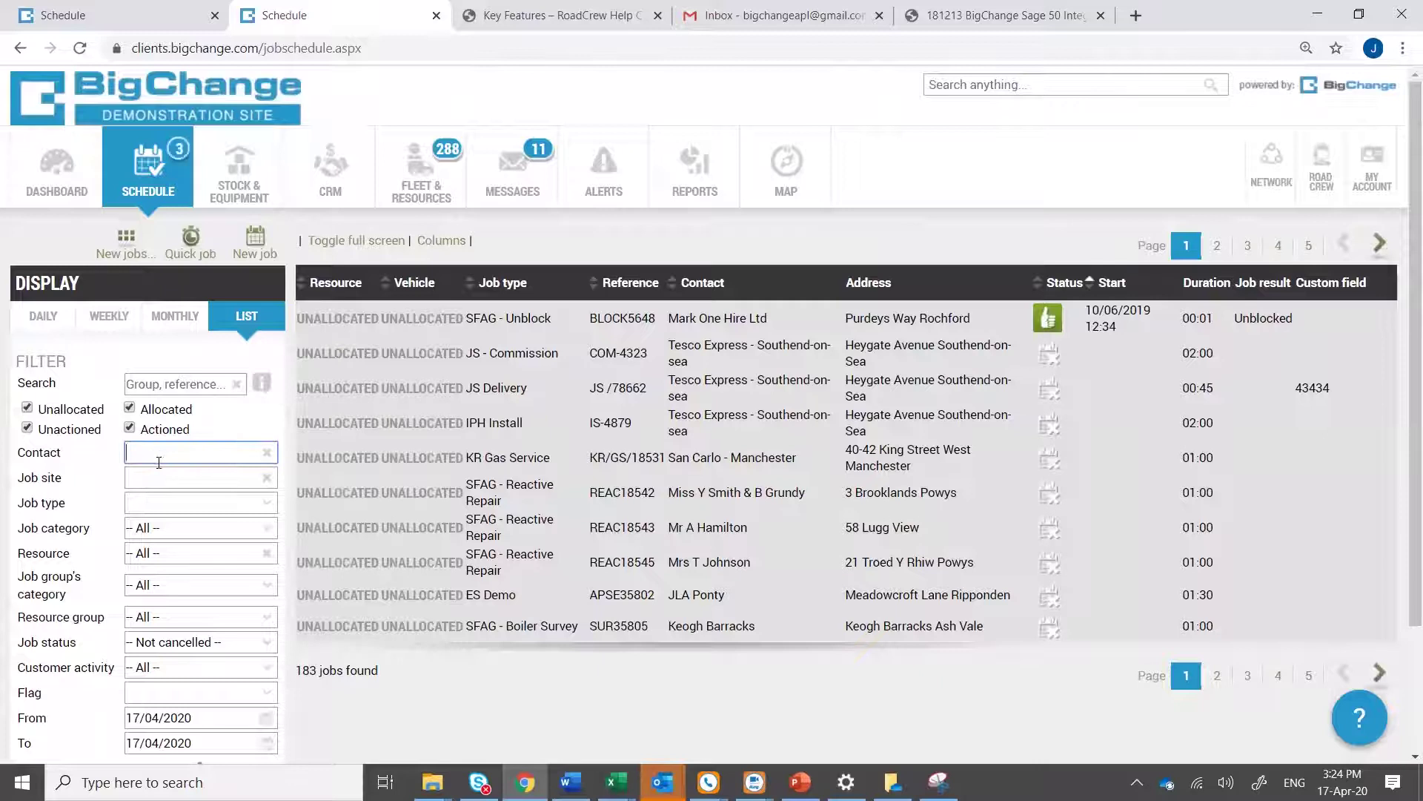
text(aller)
key(Down)
key(Down)
key(Return)
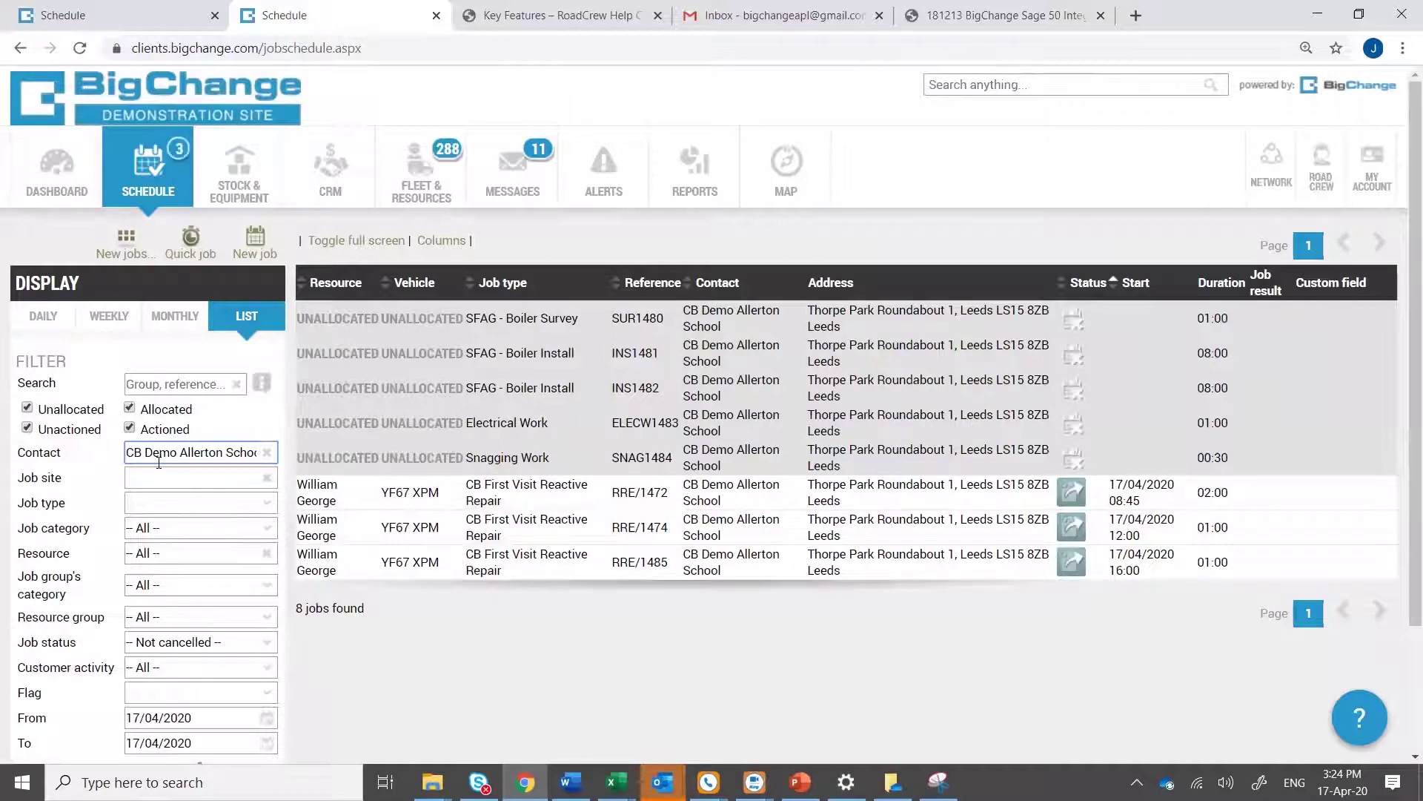
View the second SFAG - Boiler Install job, check its group's jobs and its financial line, and close it without saving
click(489, 398)
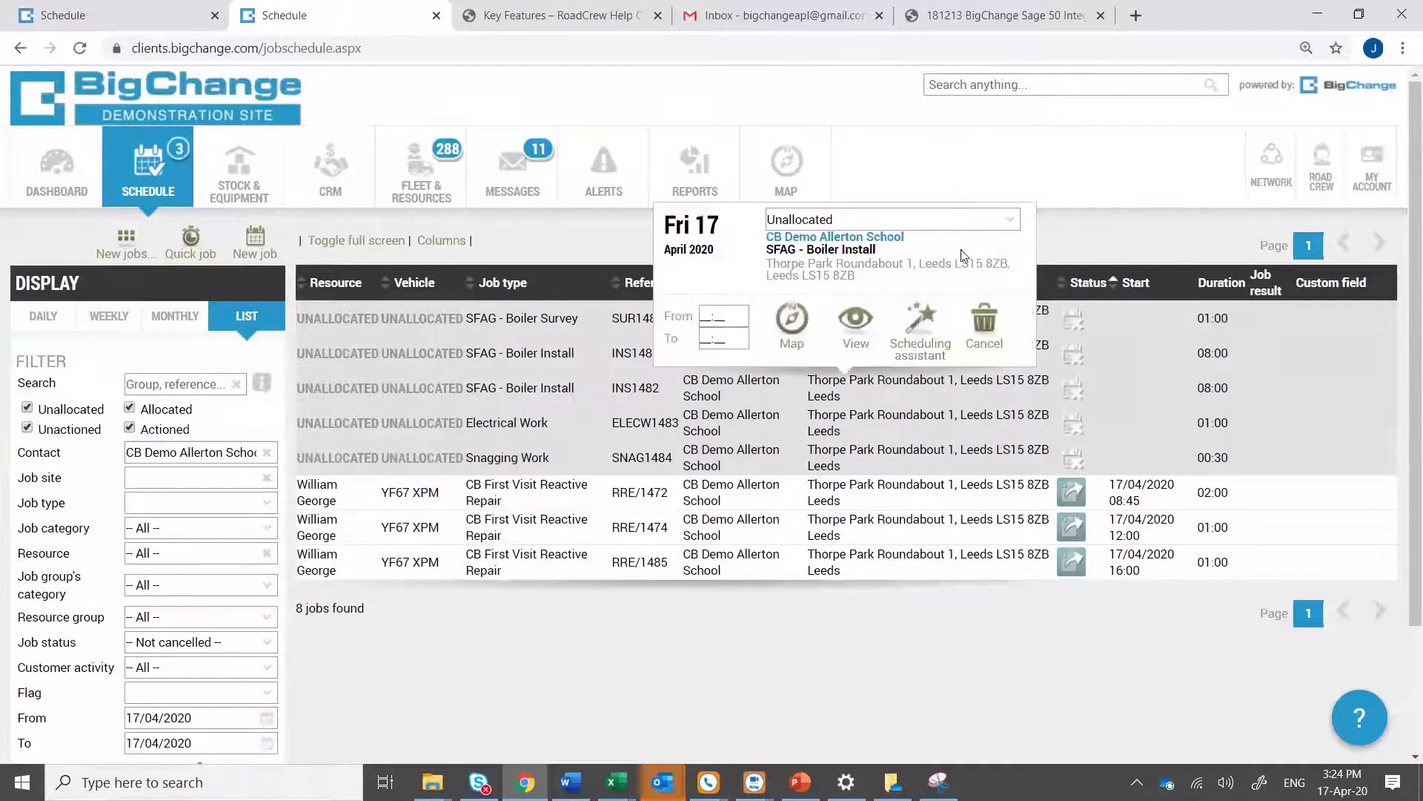
click(863, 319)
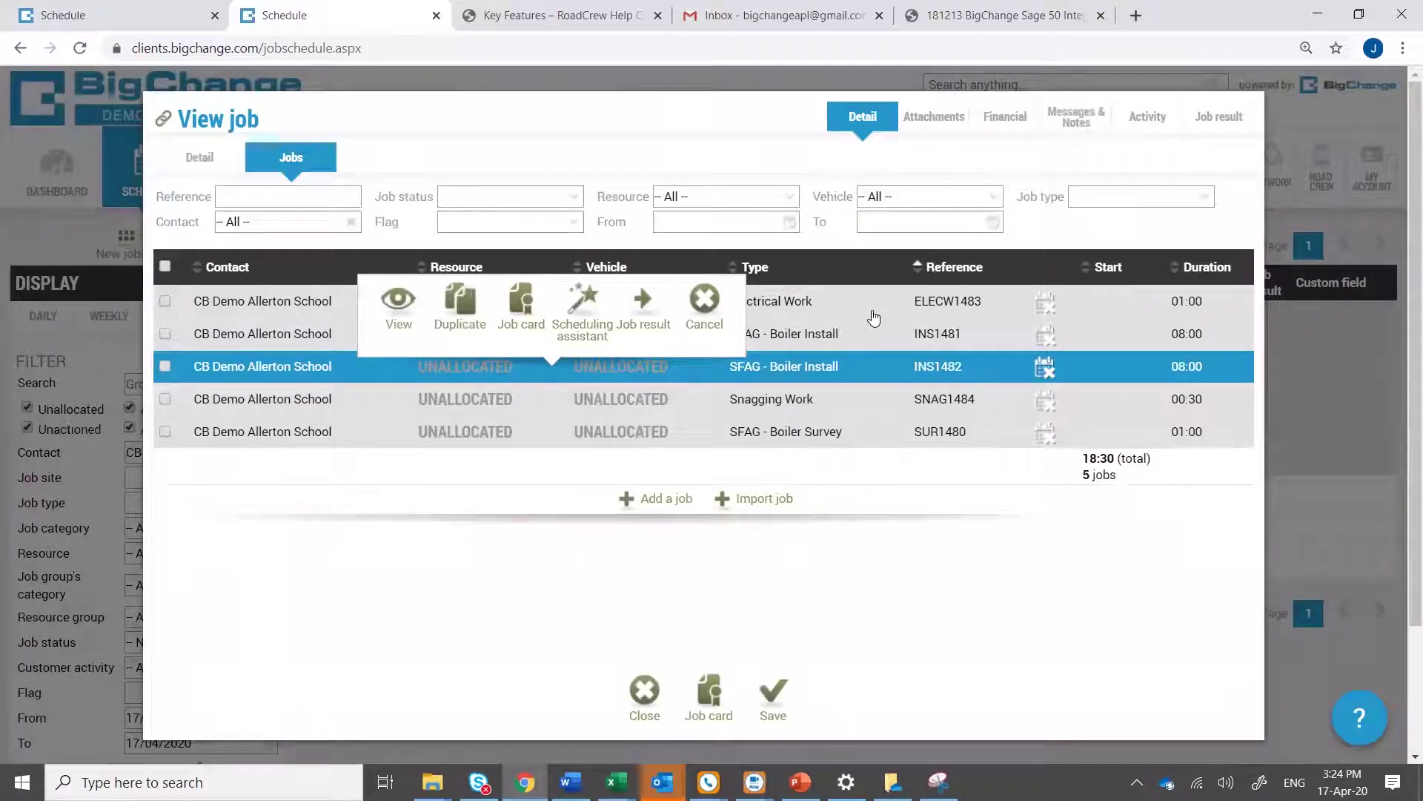
click(604, 635)
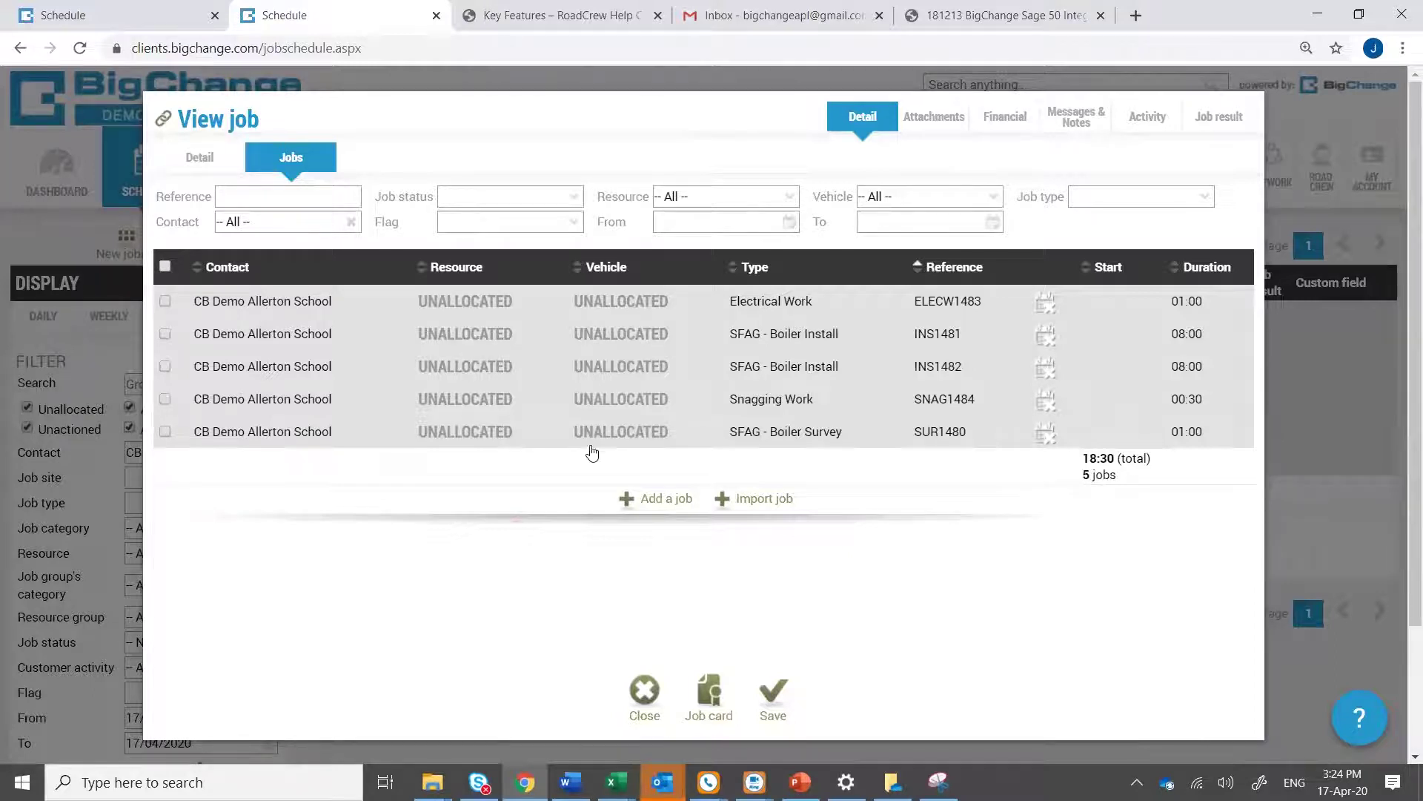
click(1006, 124)
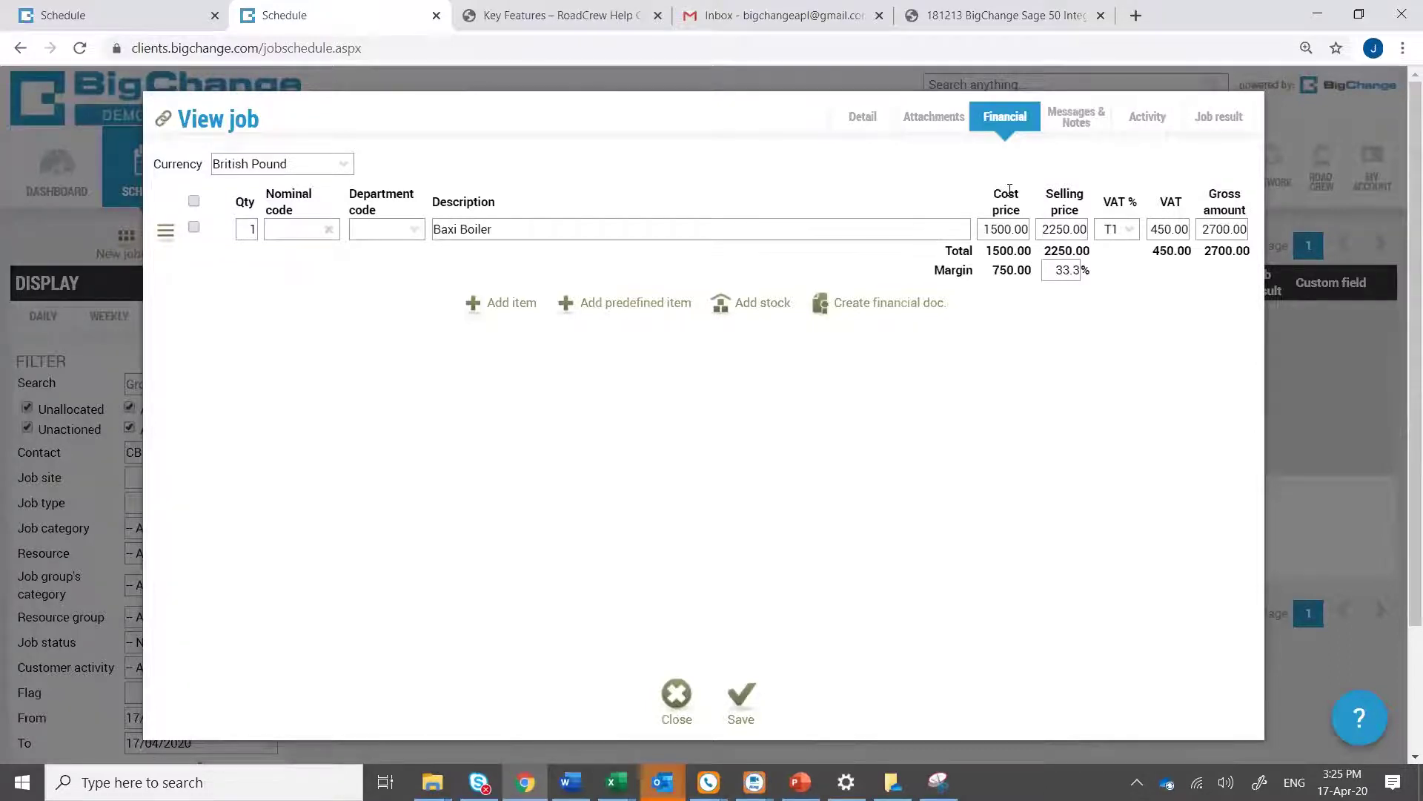
click(674, 696)
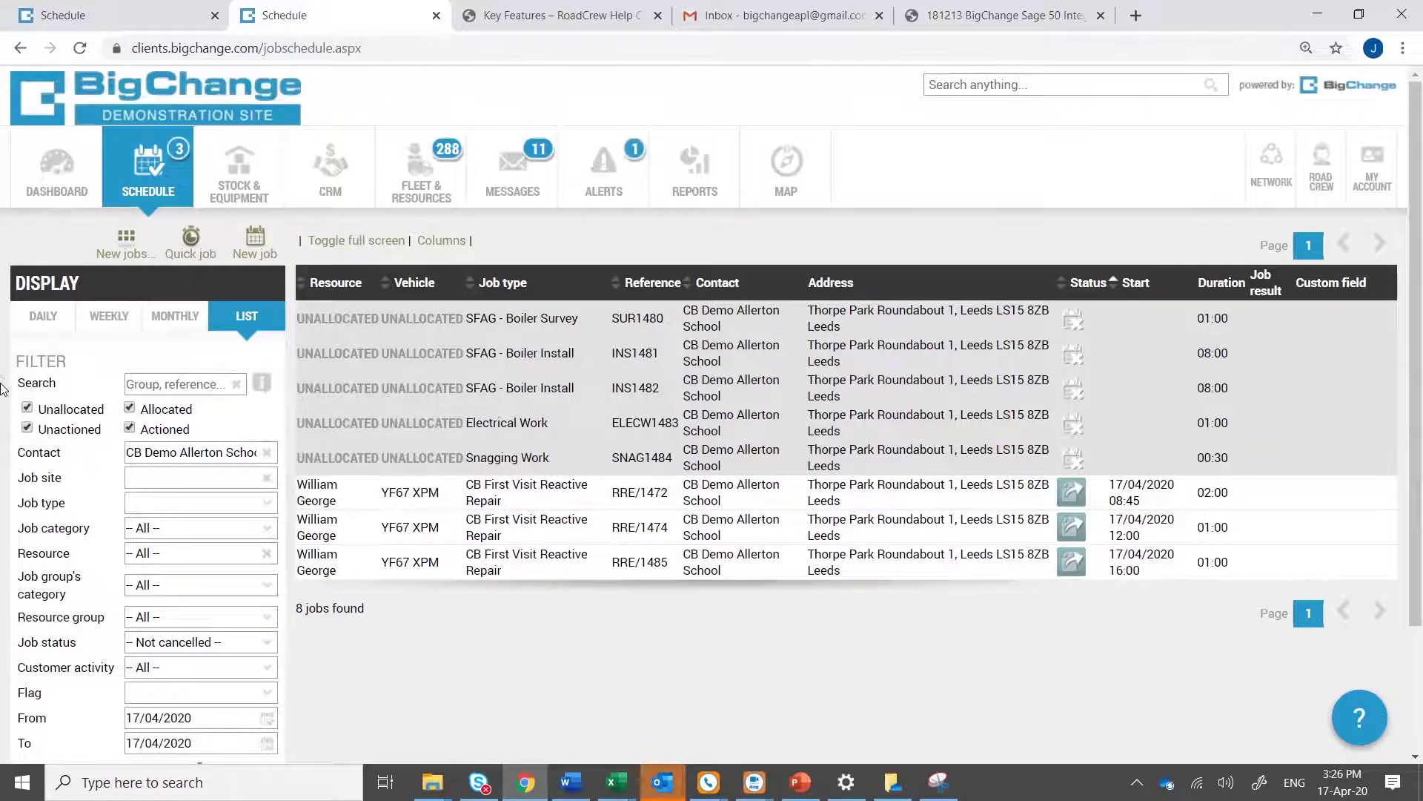
Open the CRM contact CB Demo Allerton School, look through pages 1 to 3 of its financial documents, and close the contact
click(321, 195)
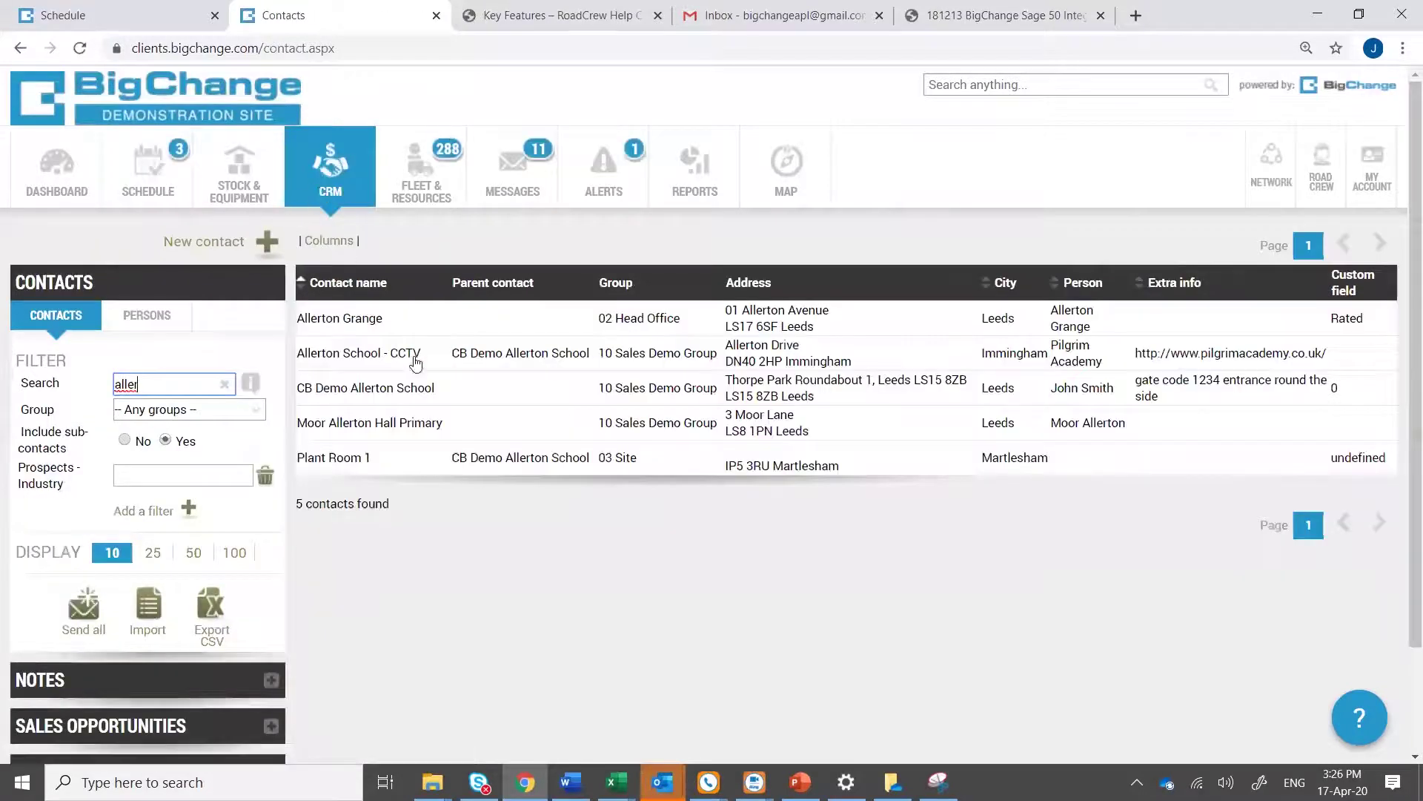
click(421, 388)
click(476, 335)
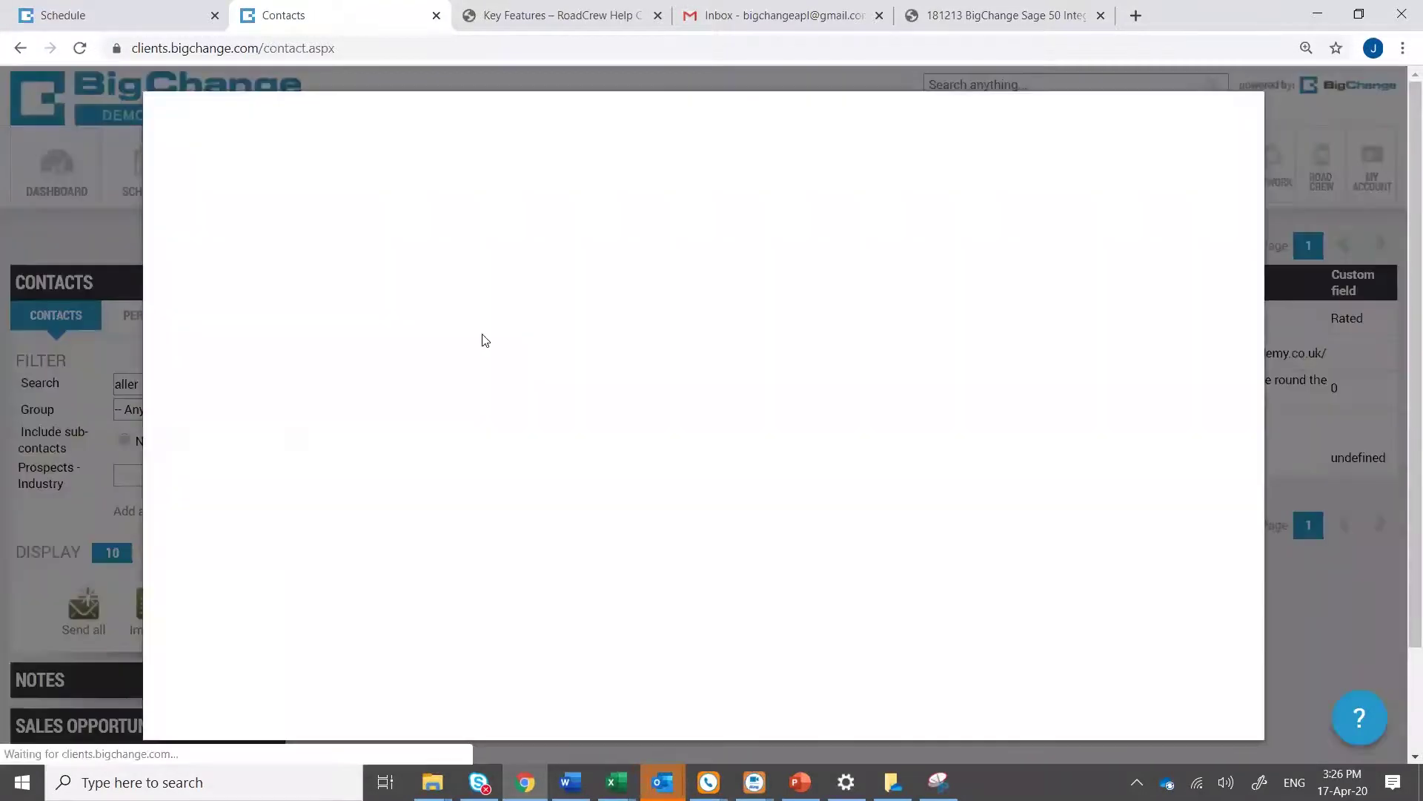
click(1007, 125)
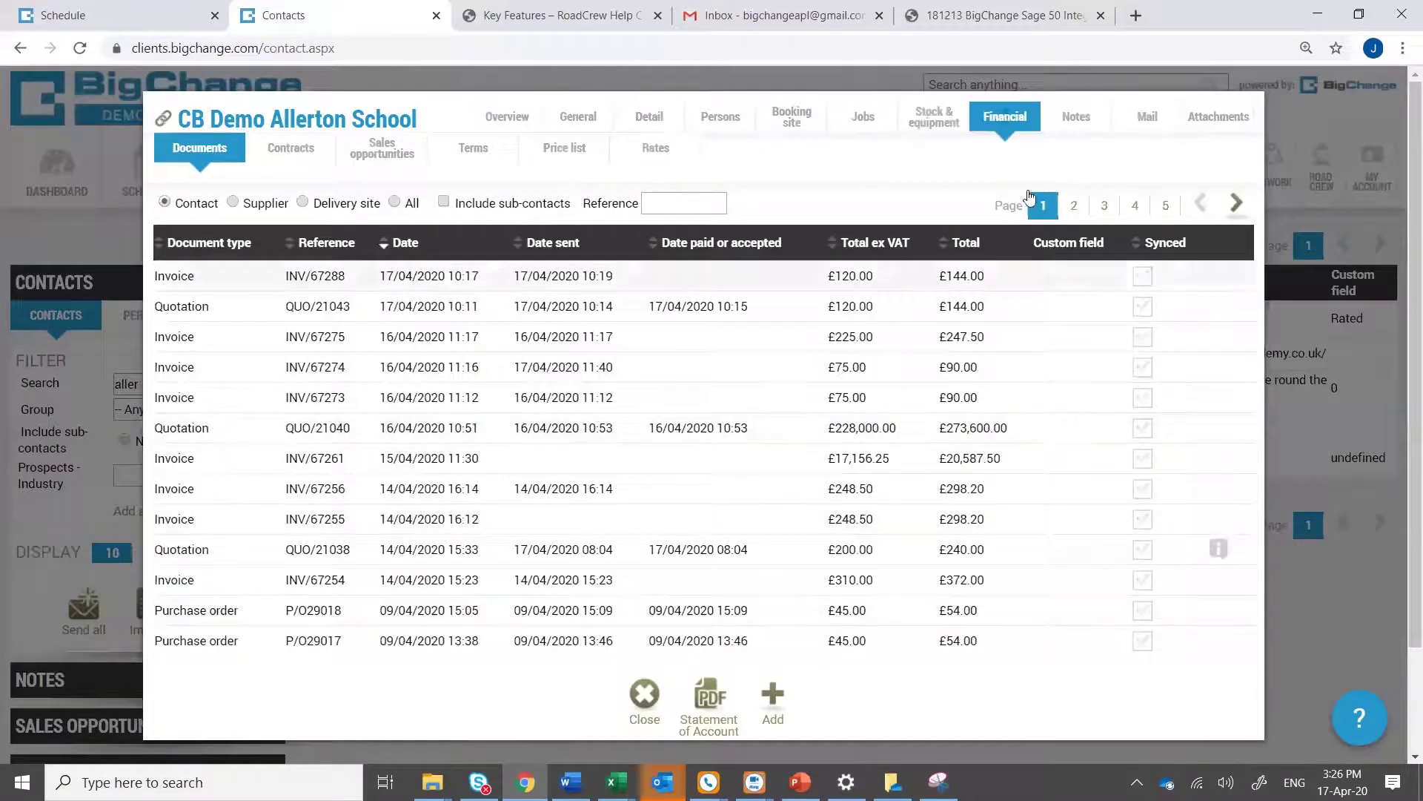
click(1072, 207)
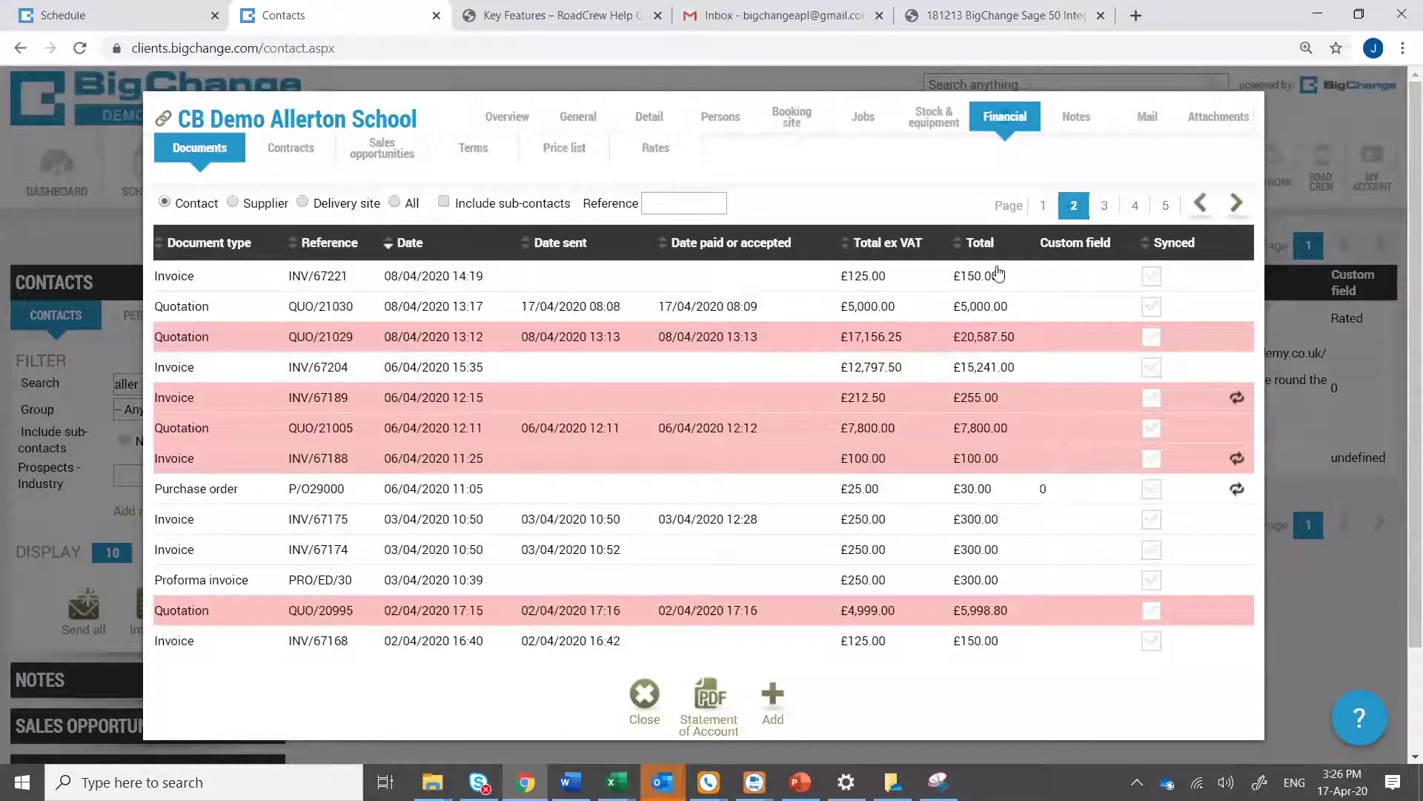
click(1097, 209)
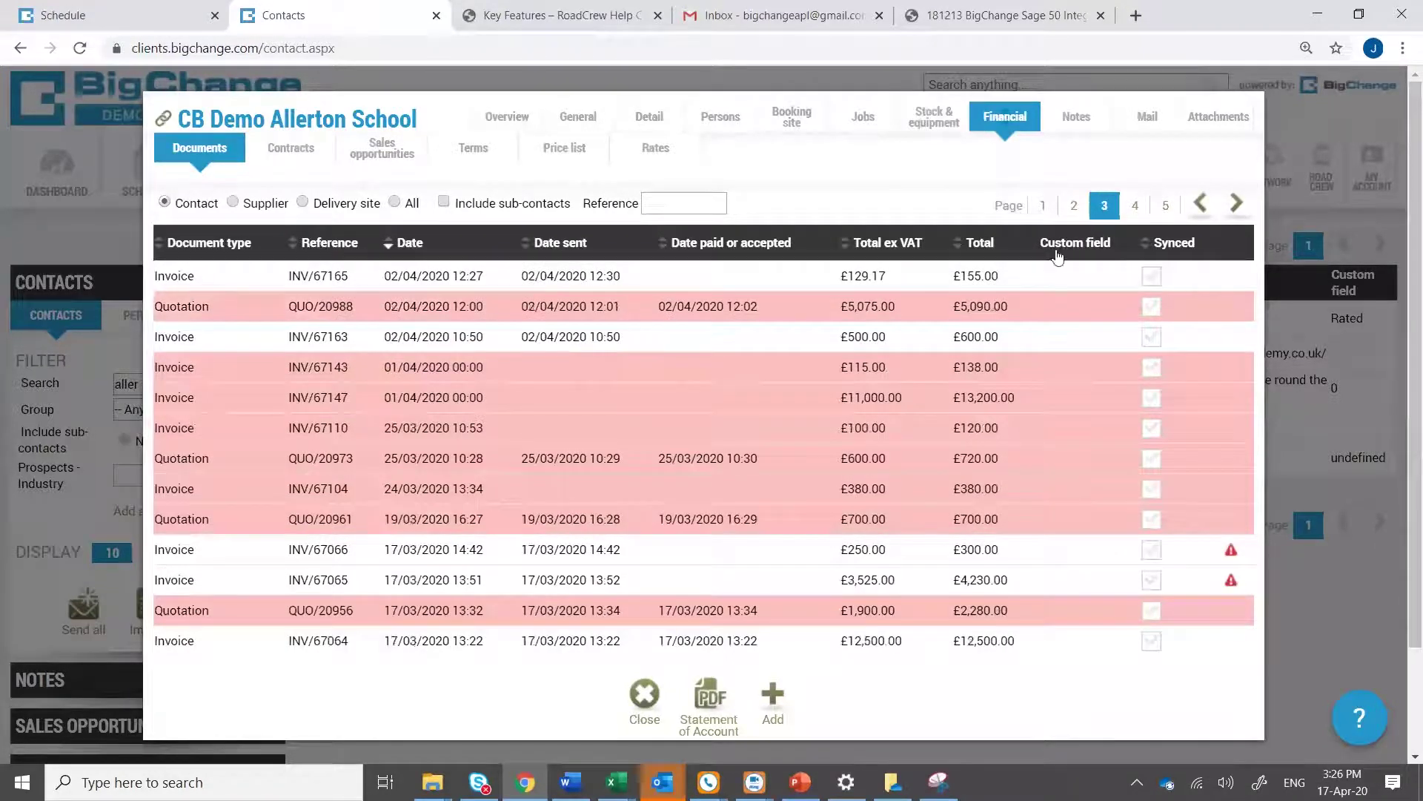
click(636, 723)
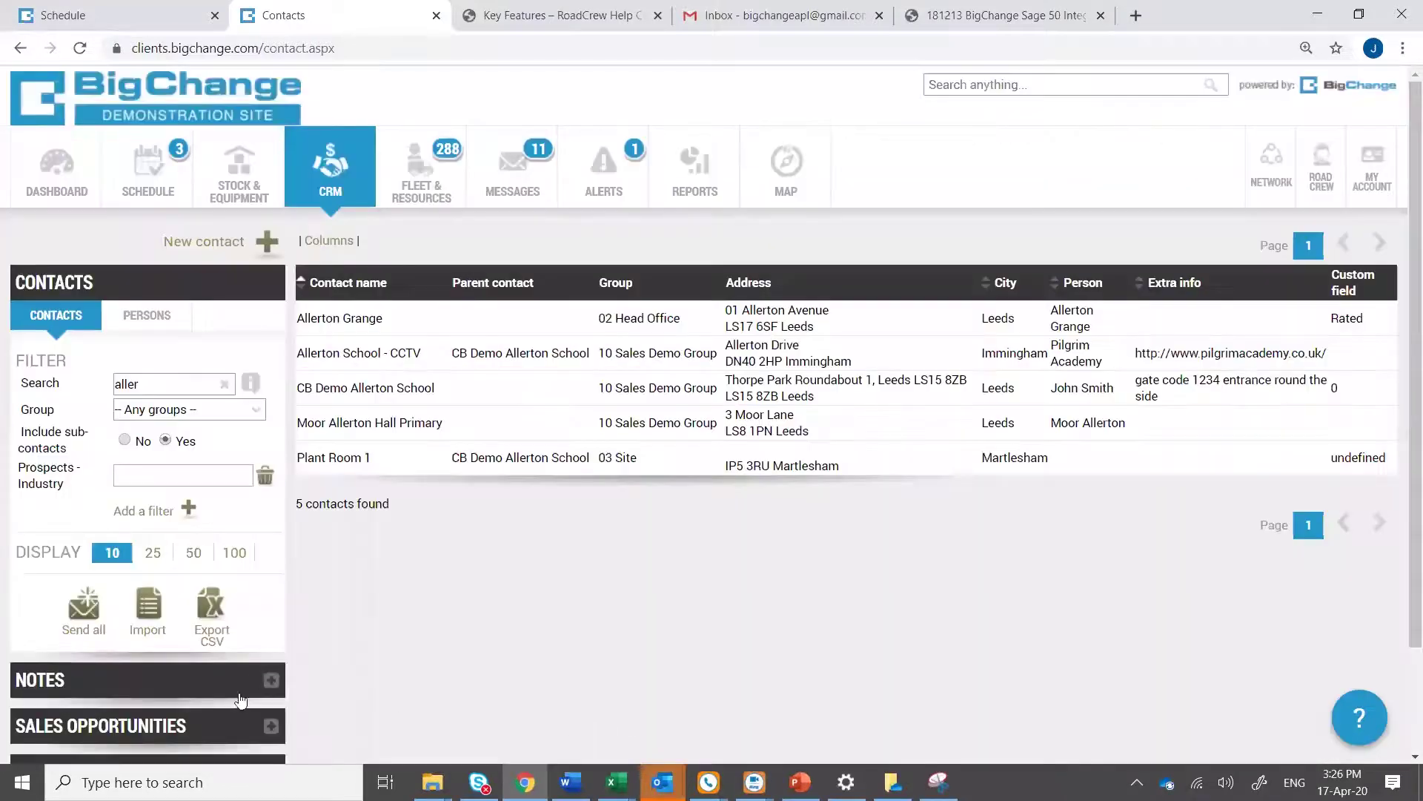
List the CRM financial documents, filter them to Quotation instead of Invoice, and clear the contact filter
scroll(169, 651, down, 3)
click(169, 651)
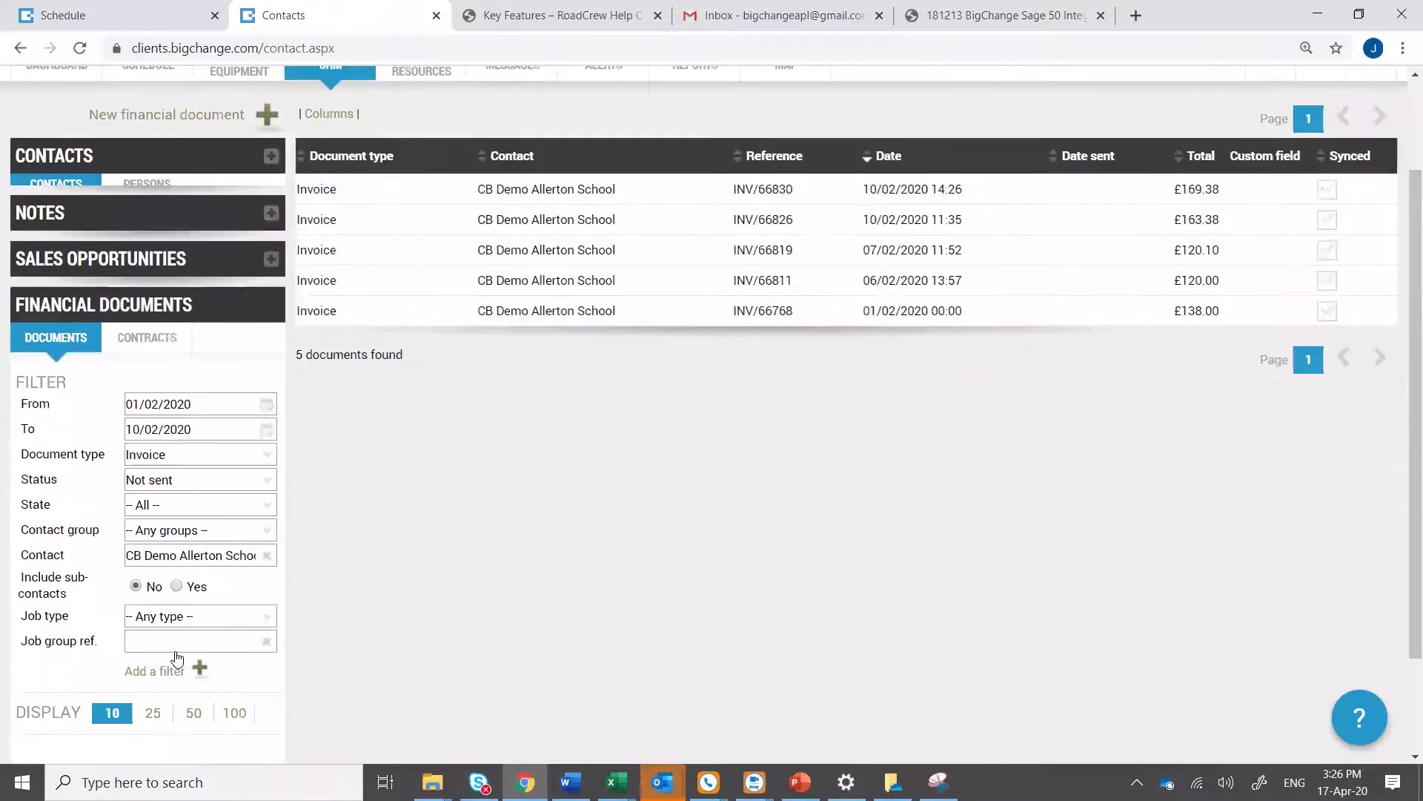
scroll(256, 502, up, 3)
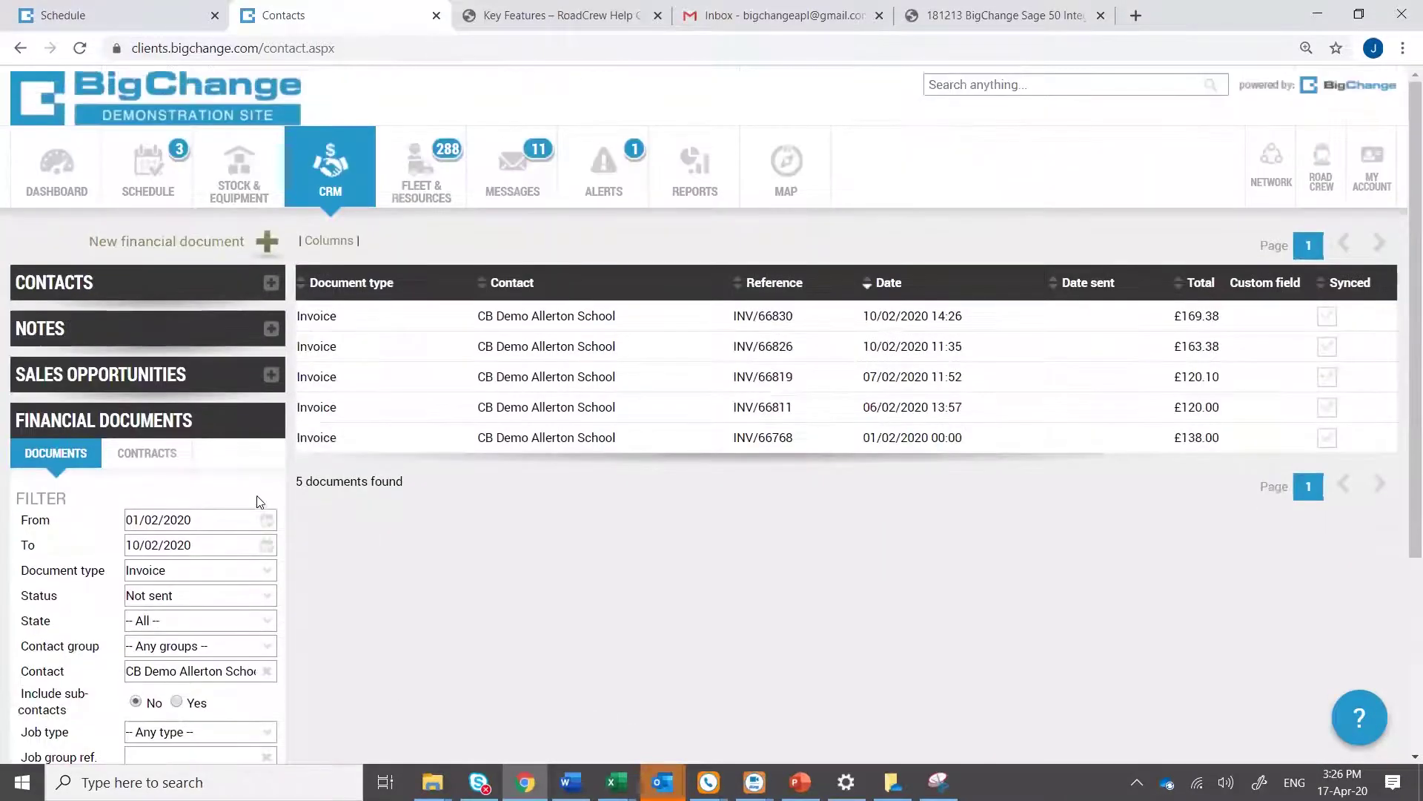
click(255, 572)
click(134, 630)
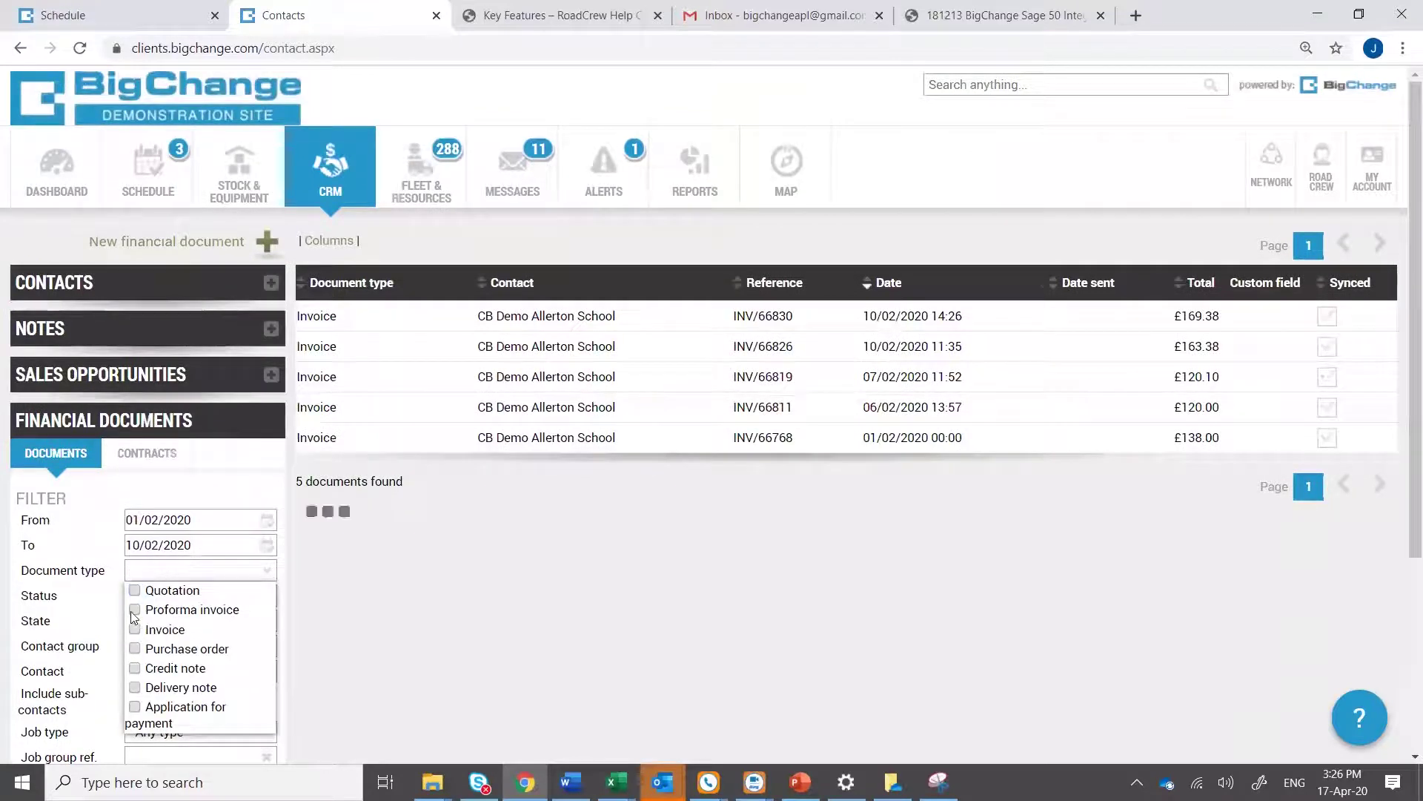
click(135, 591)
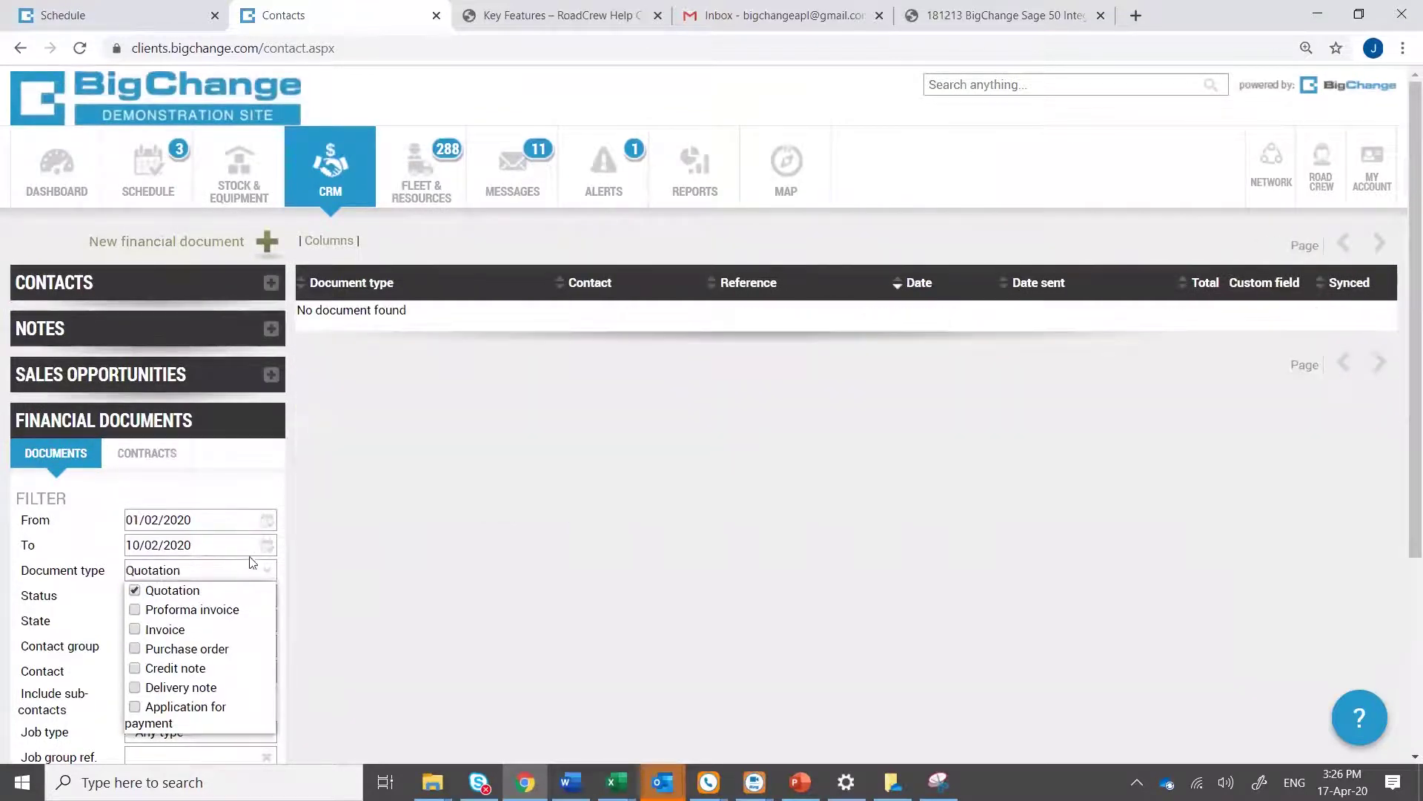
click(252, 564)
click(267, 671)
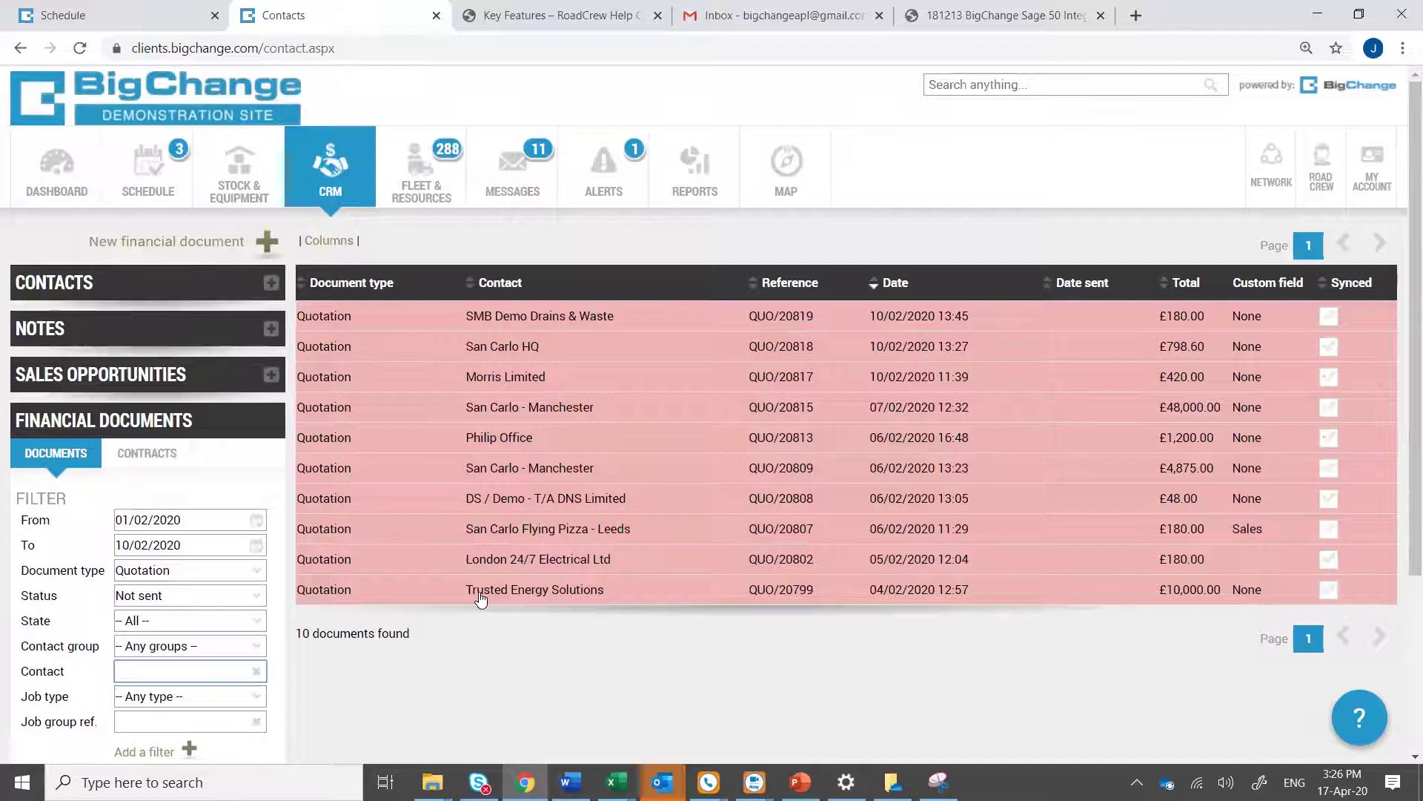
Open the Trusted Energy Solutions quotation for editing, review its cost and selling prices, and close it without saving
scroll(491, 539, down, 1)
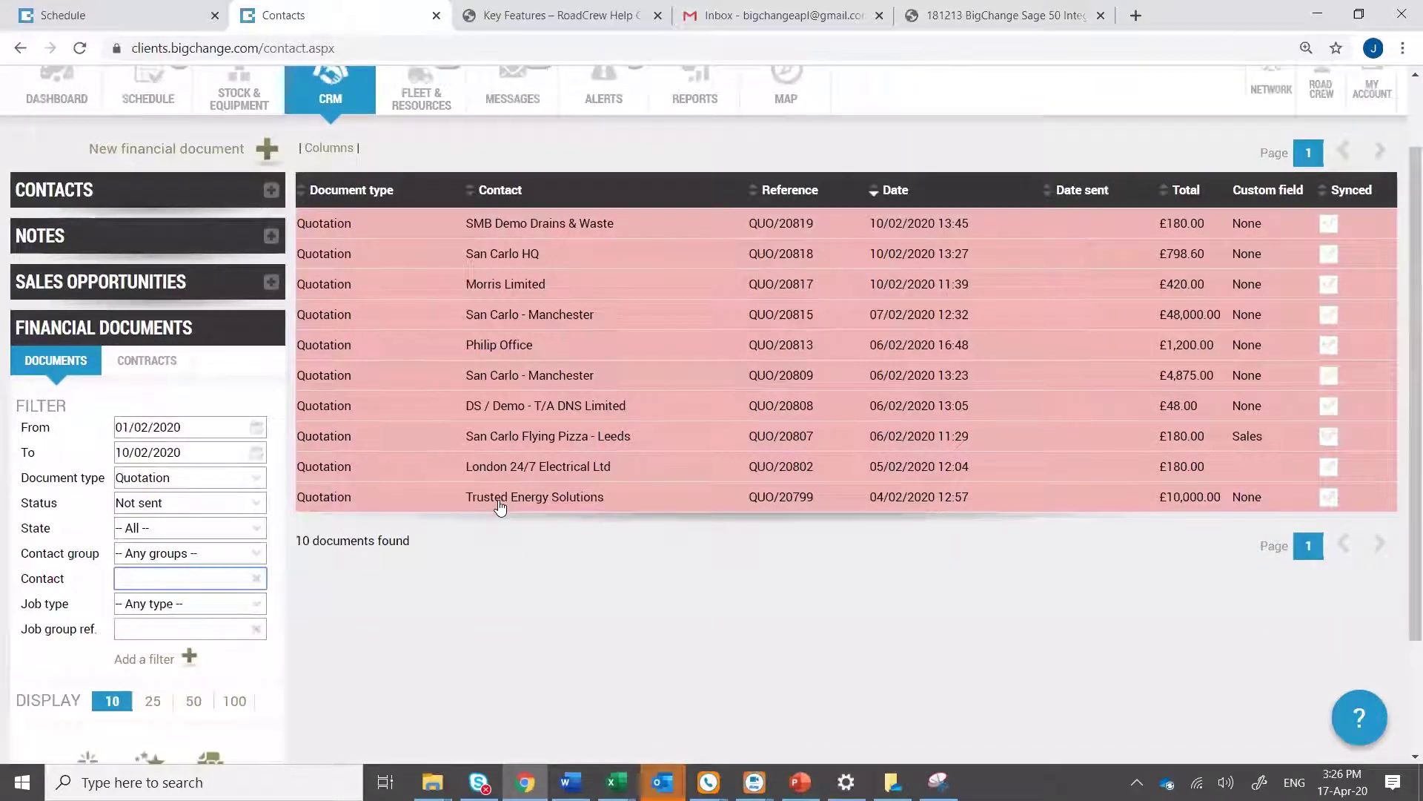
click(500, 506)
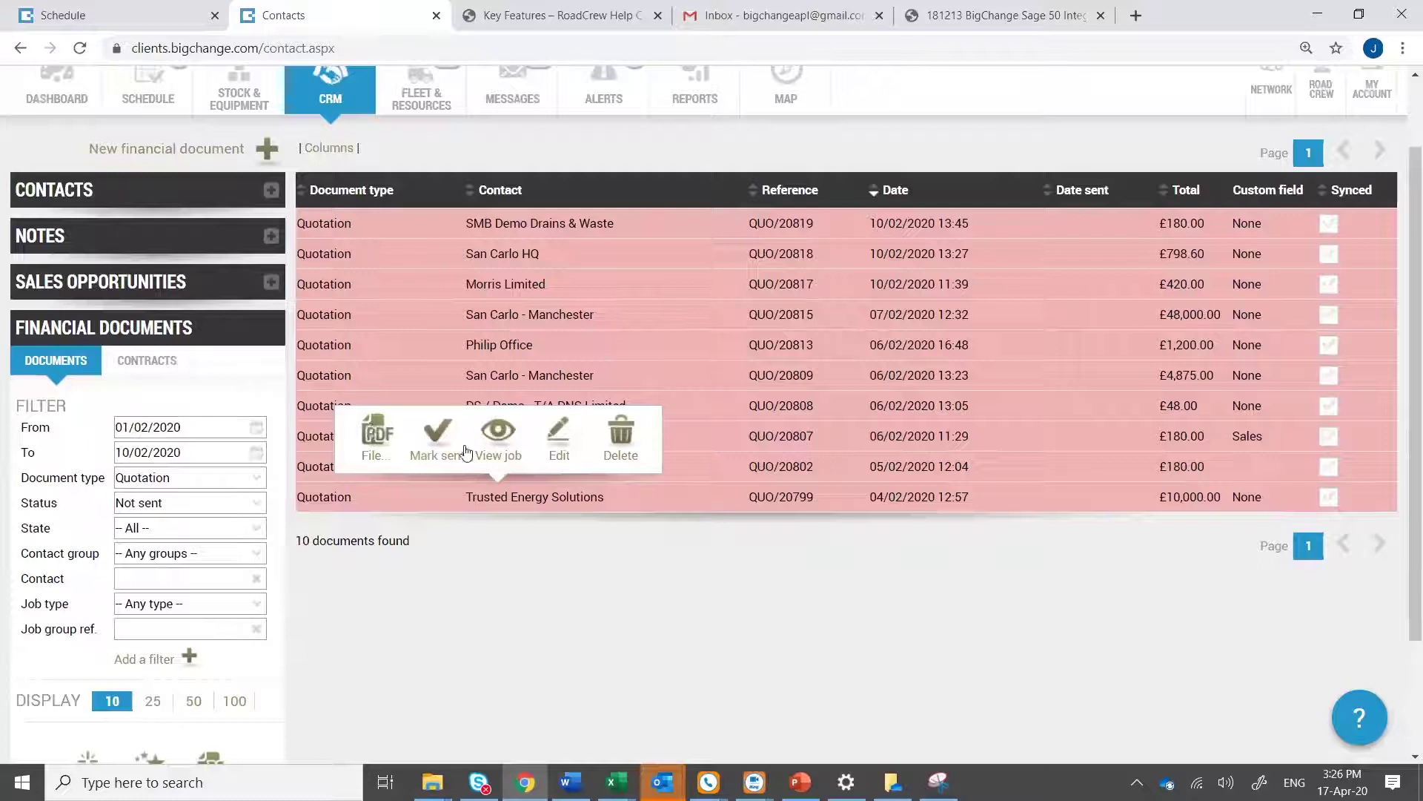
click(560, 442)
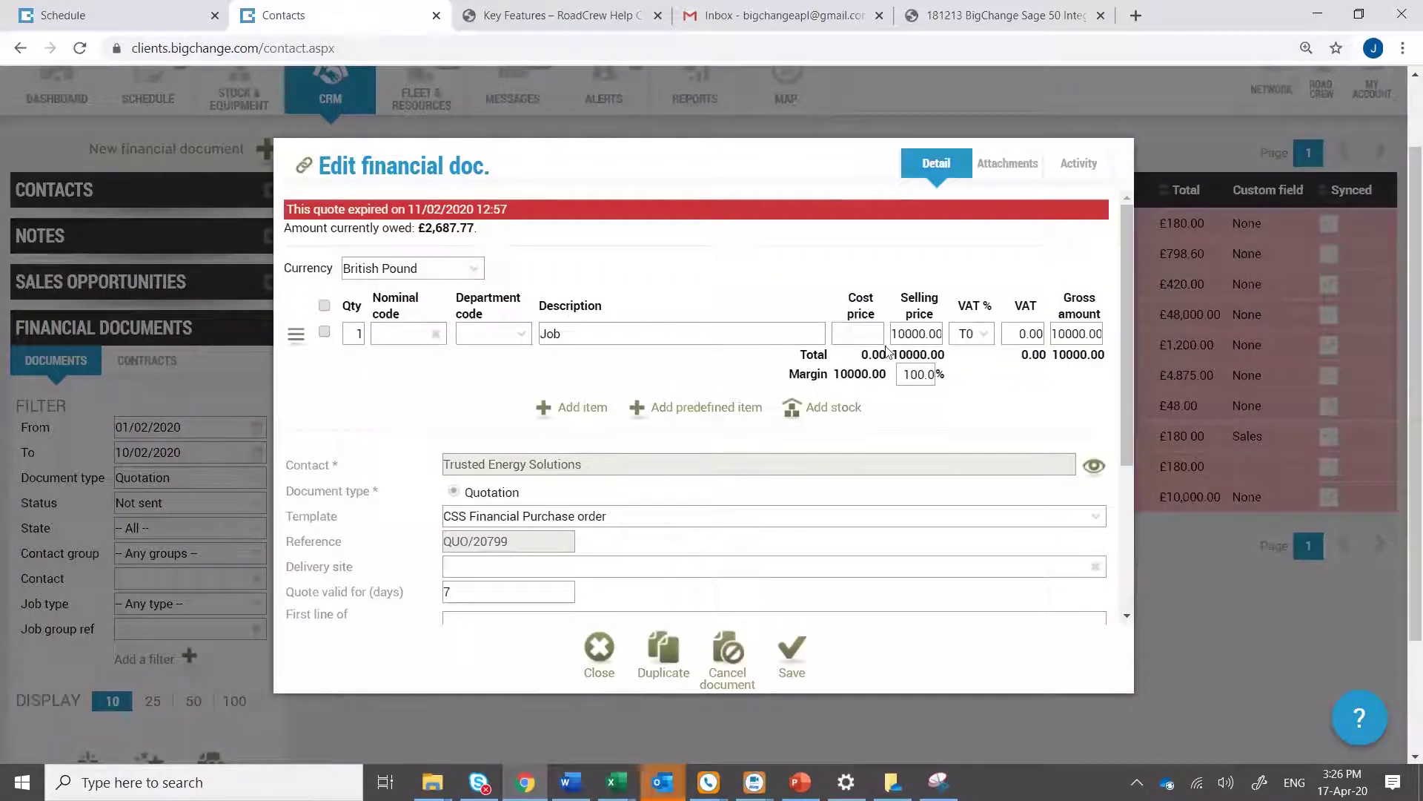
click(598, 653)
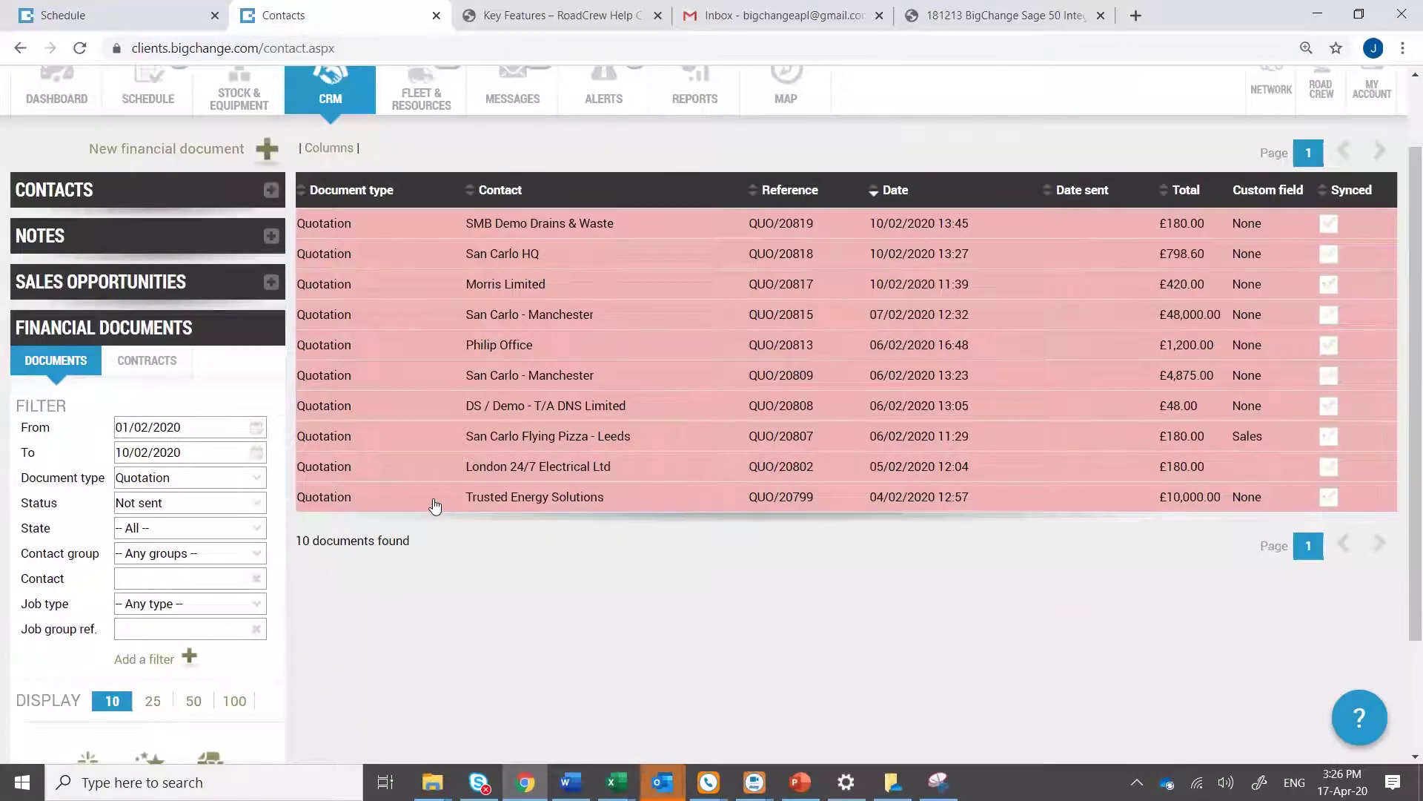
Extend the financial documents filter's end date to 30/04/2020, keeping it based on the document date
click(219, 636)
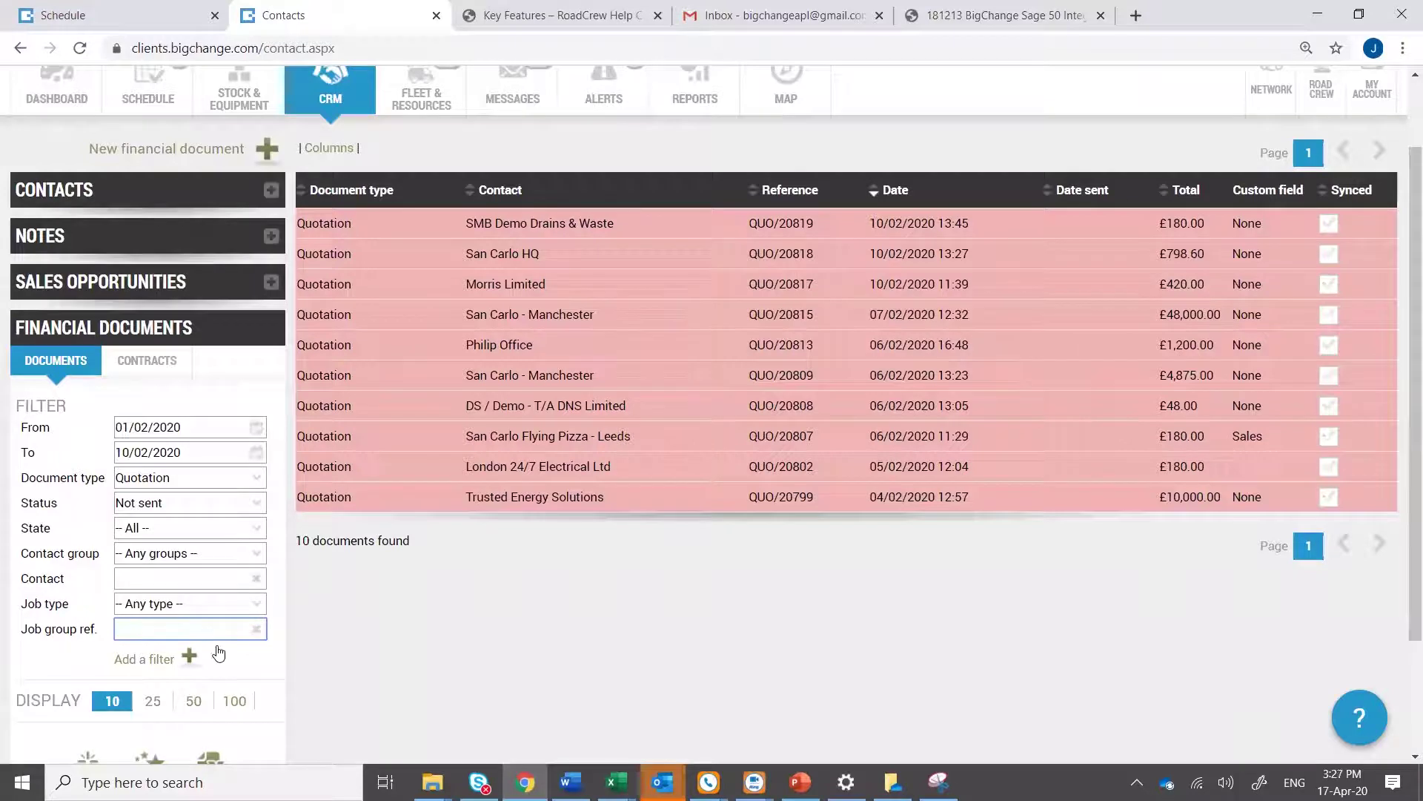
click(256, 452)
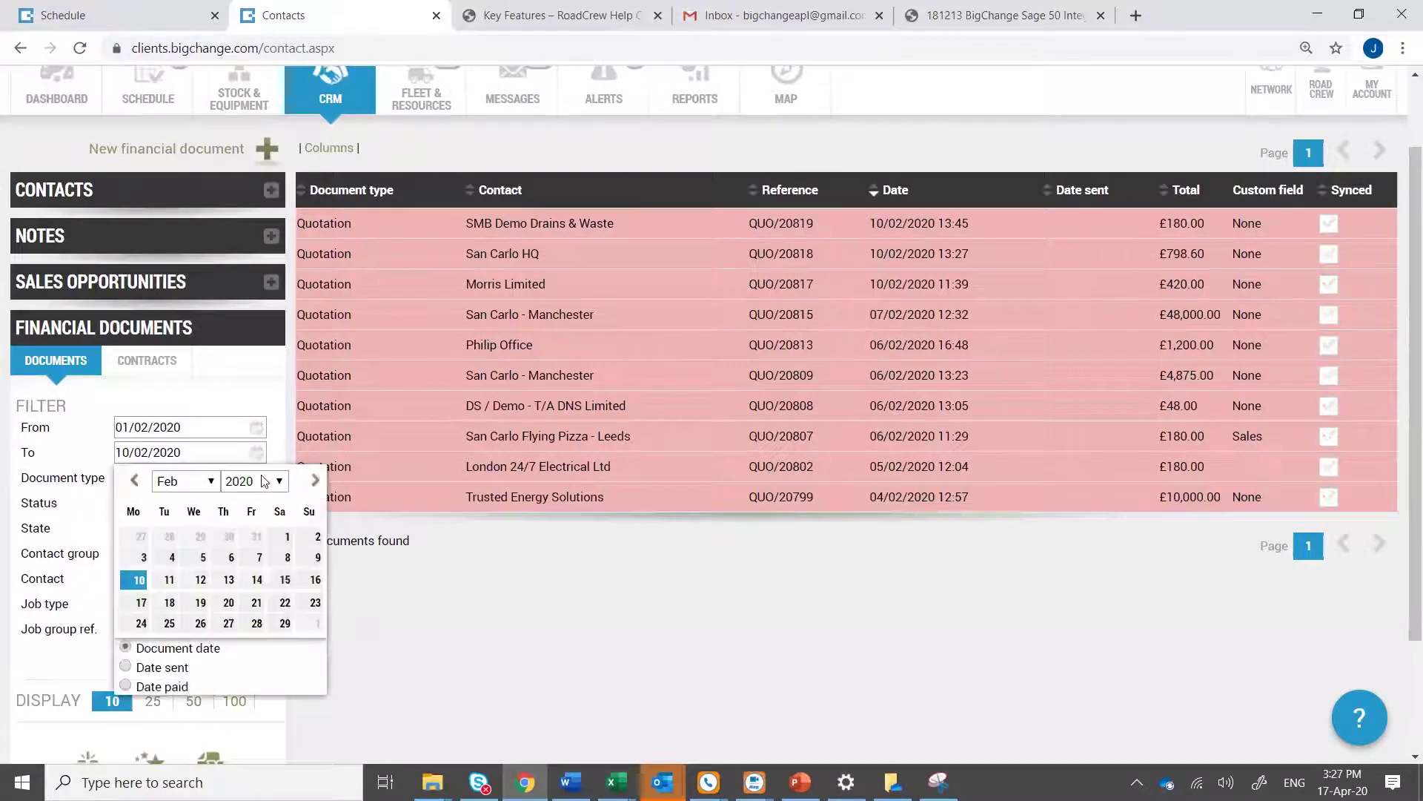
click(315, 480)
click(315, 480)
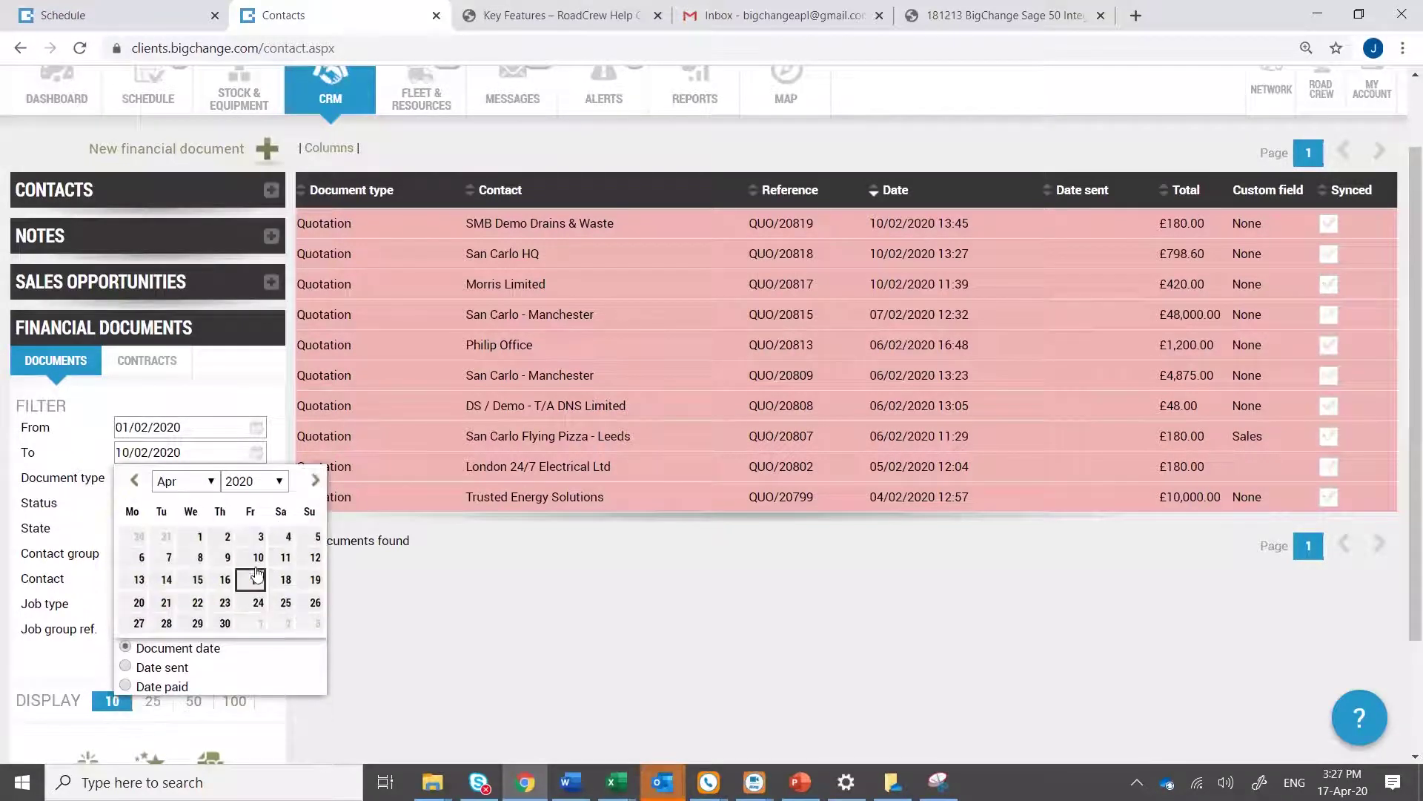
click(222, 620)
Filter the quotations to the contact CB Demo Allerton School and remove the Not sent status filter
click(155, 580)
text(aller)
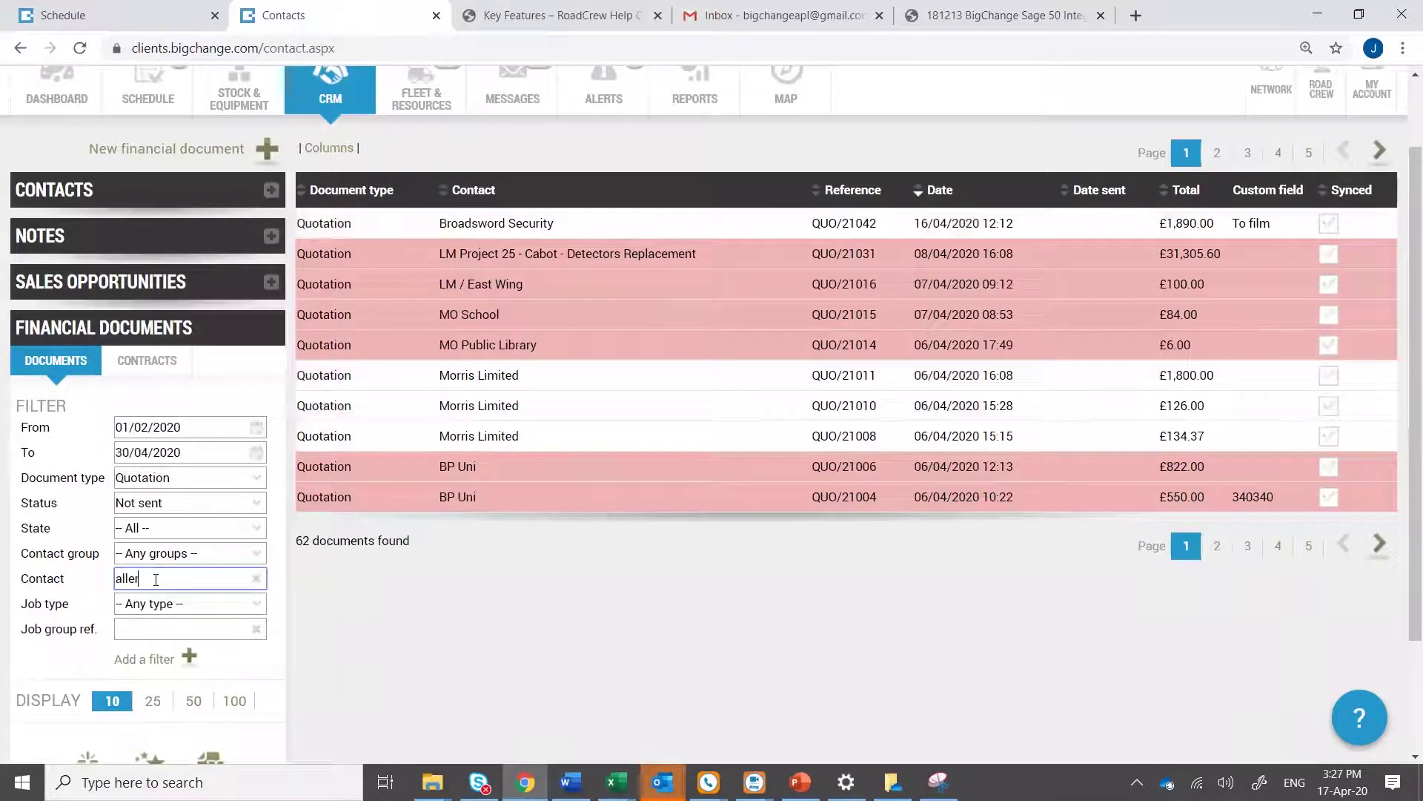
click(178, 623)
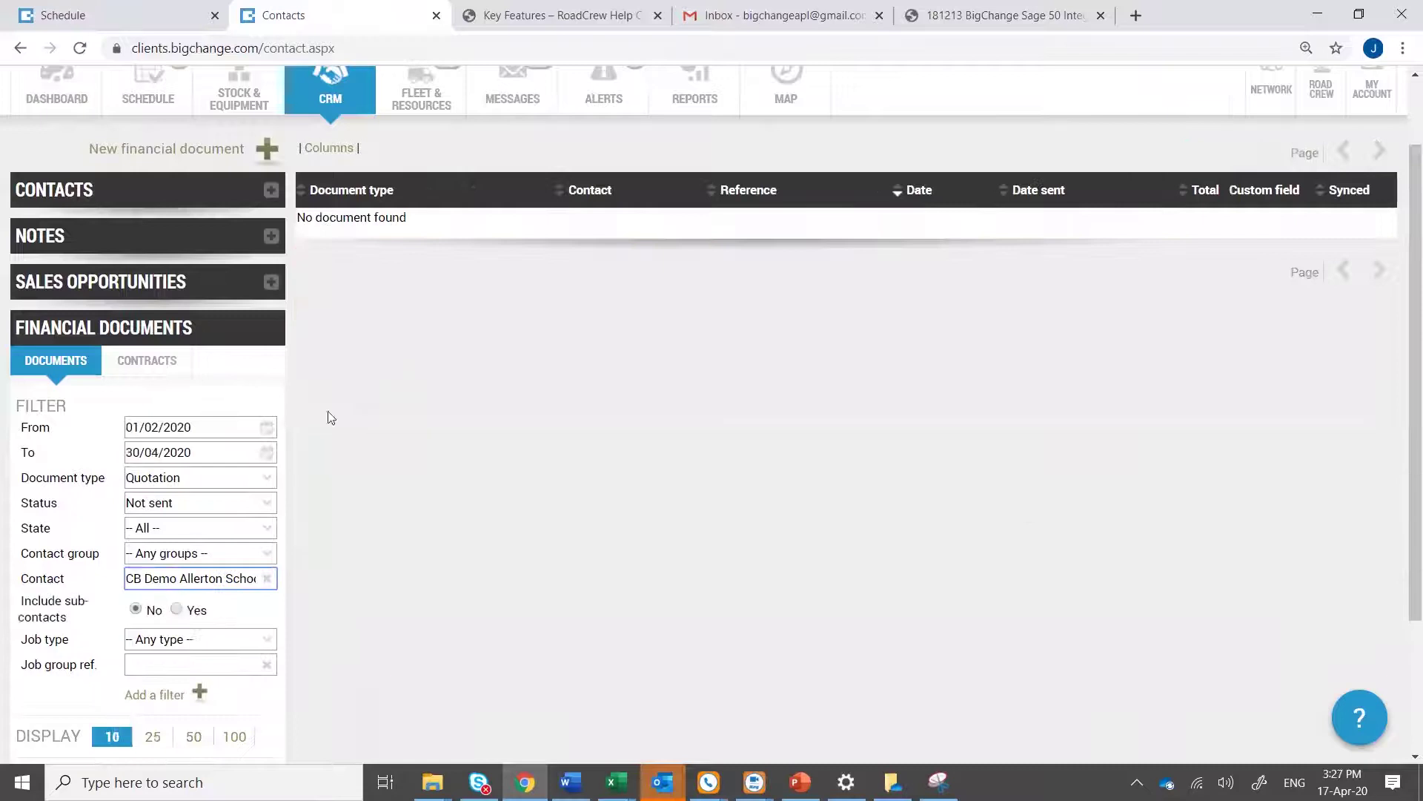
click(268, 502)
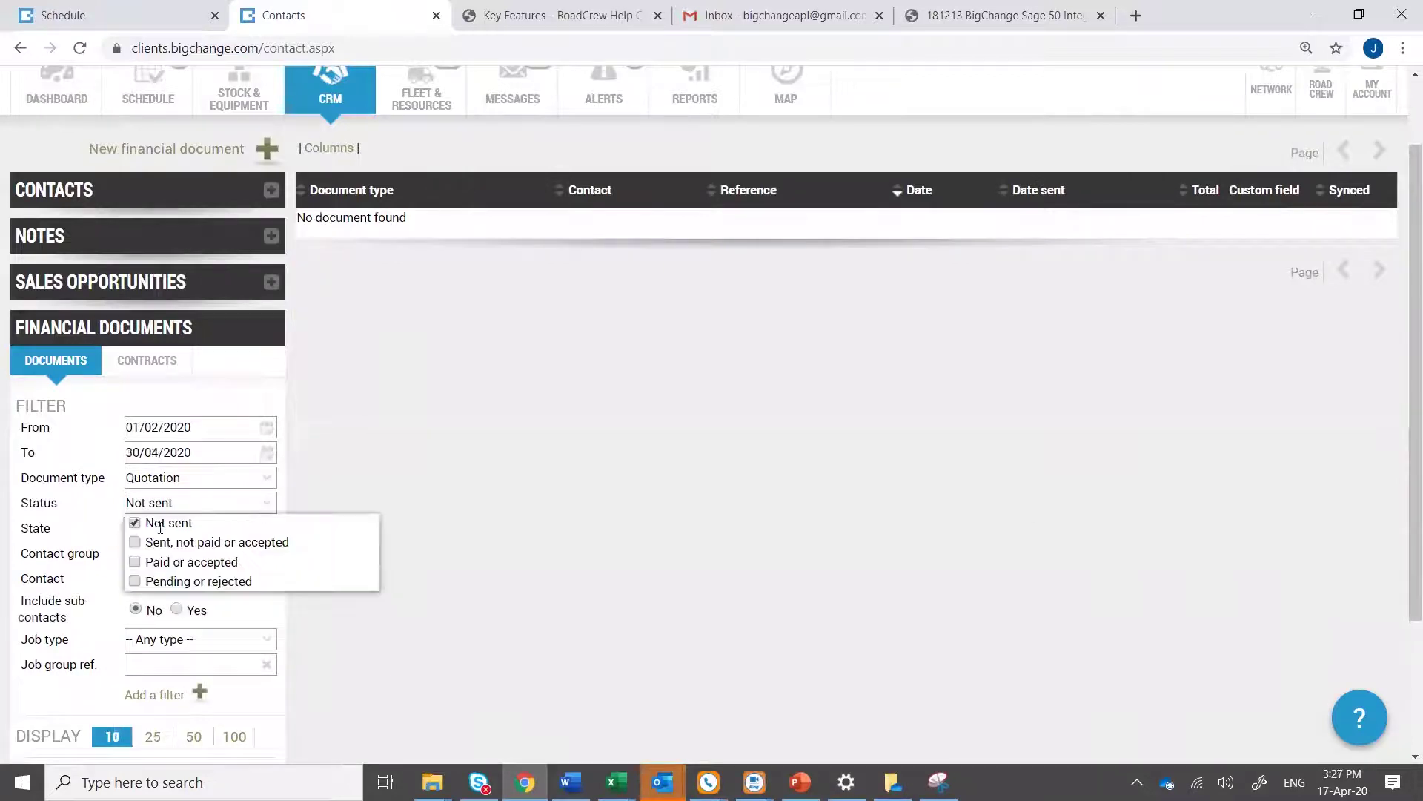
click(135, 522)
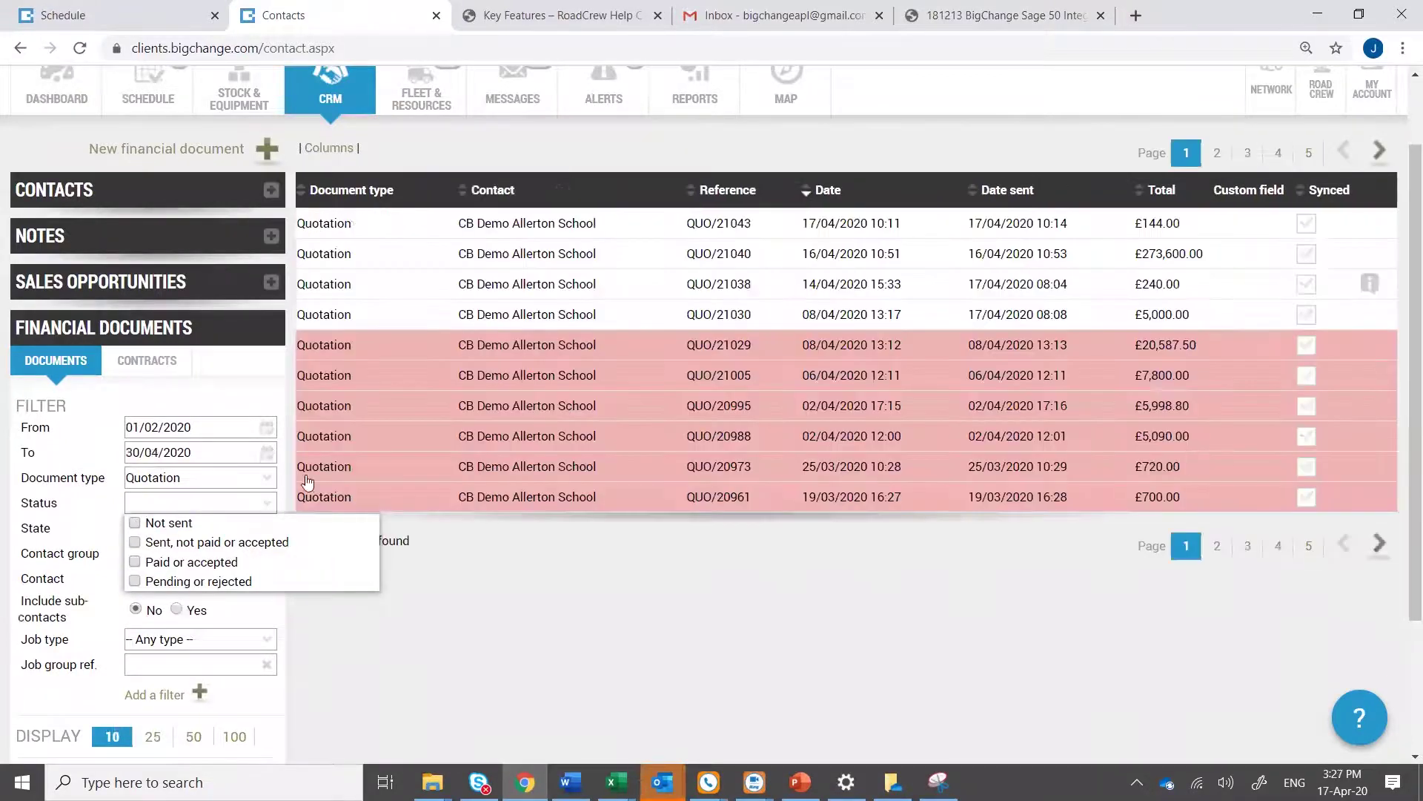
Start a new financial document for CB Demo Allerton School and add the predefined item Door Service Pack
scroll(362, 347, up, 2)
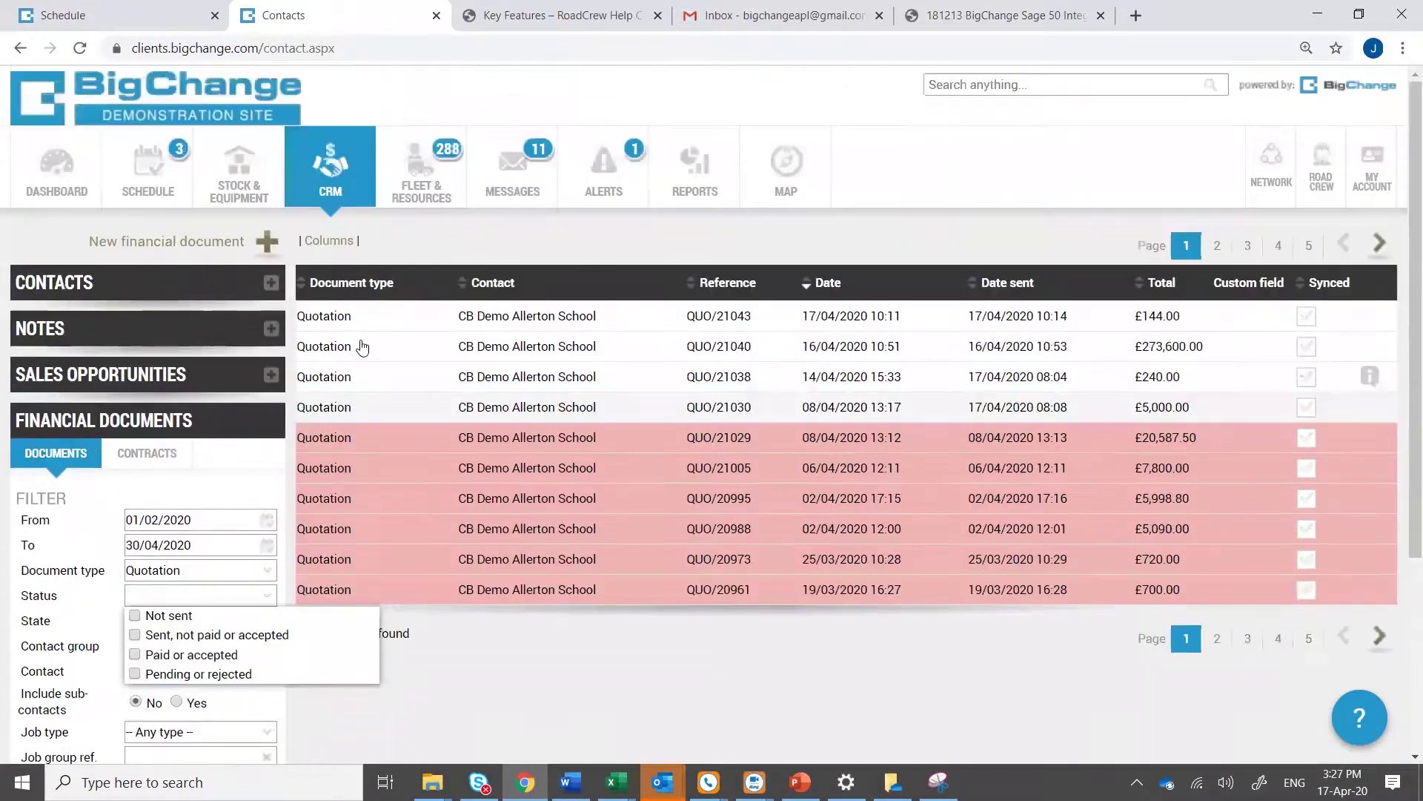
click(269, 242)
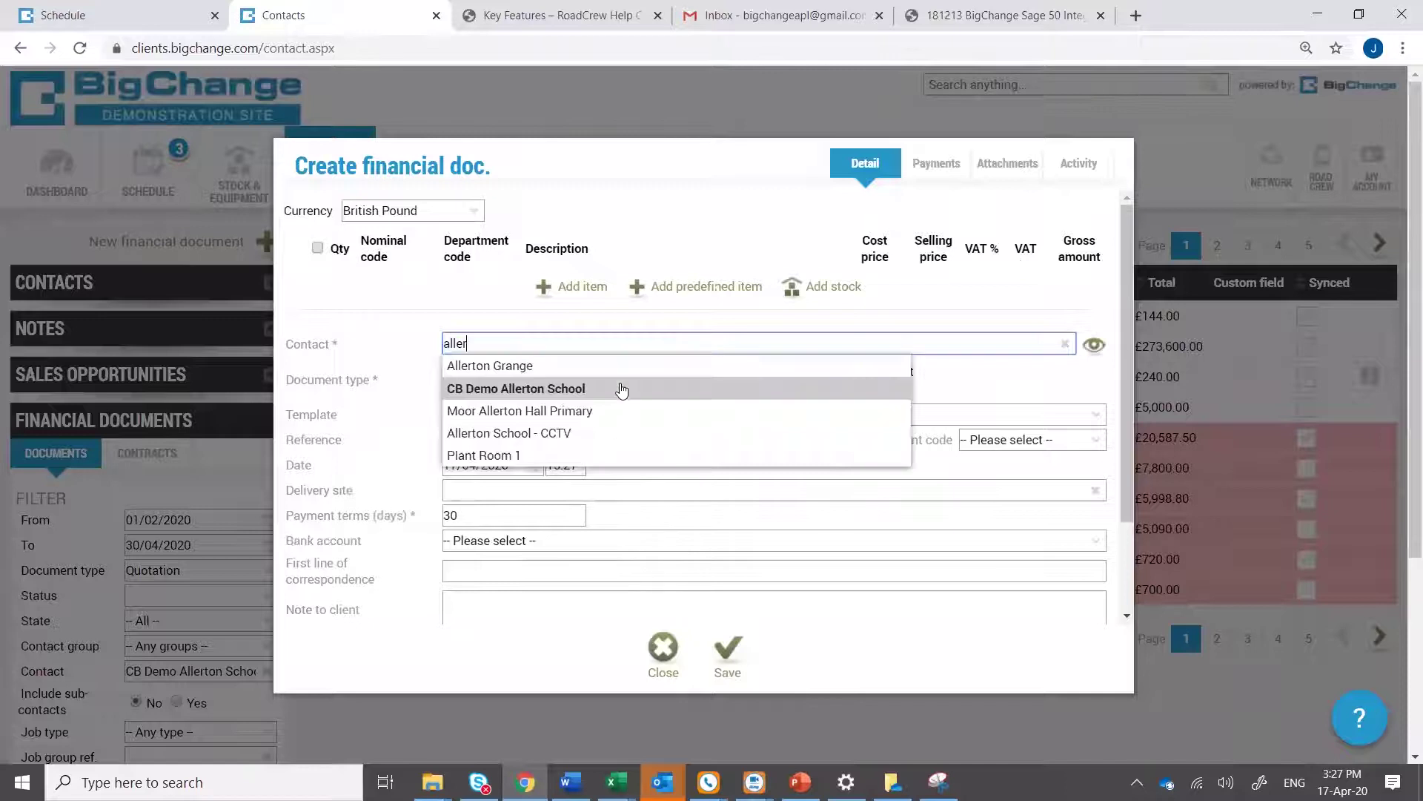
click(621, 388)
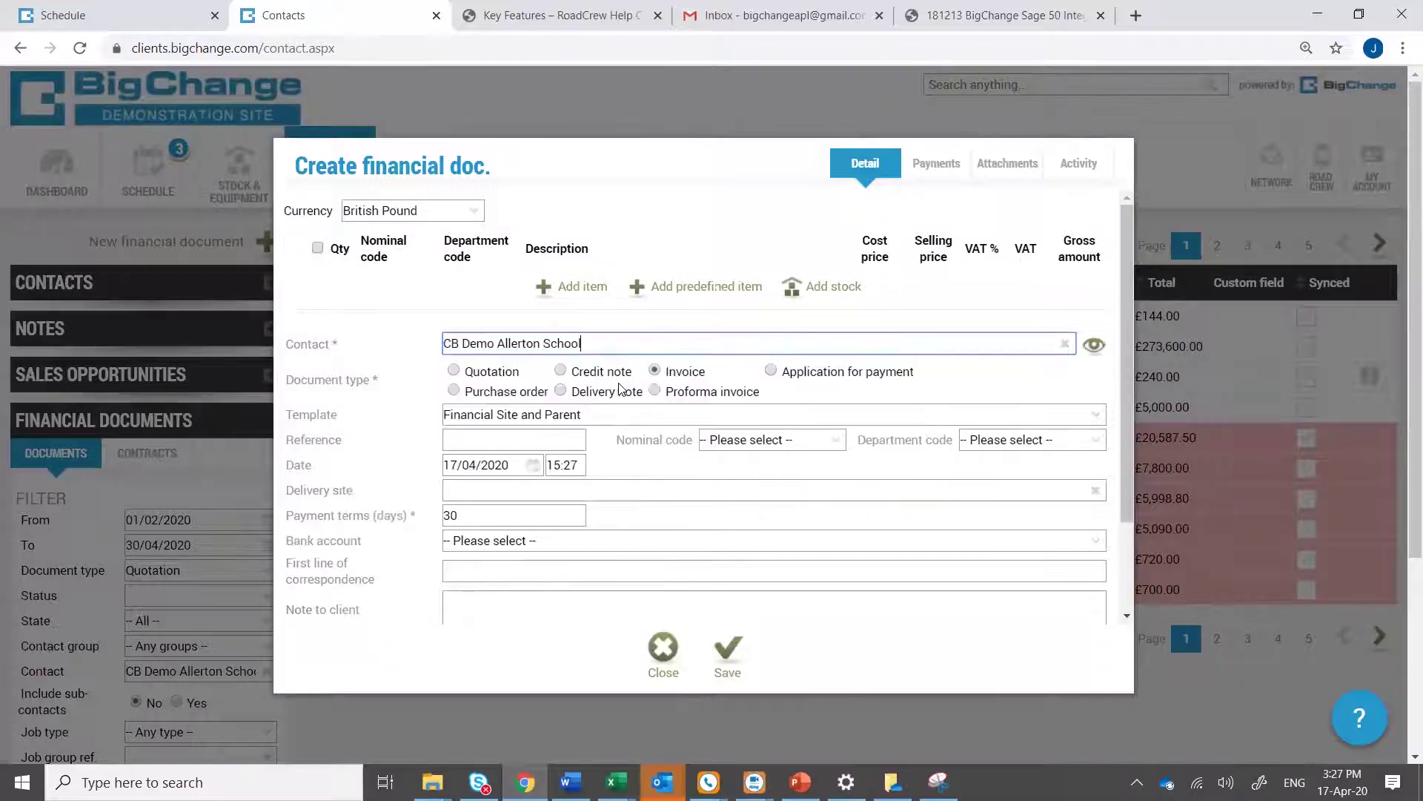
click(640, 289)
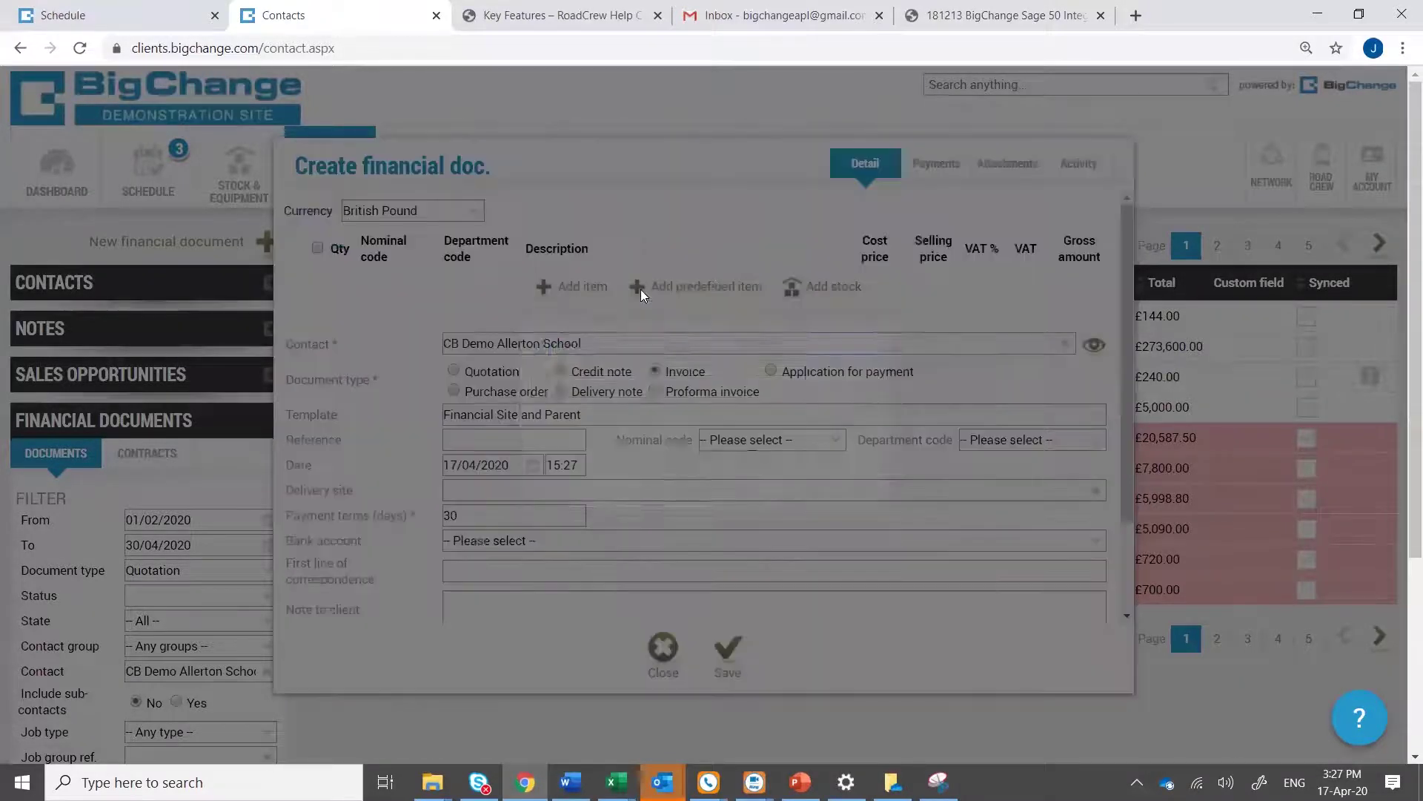
text(door)
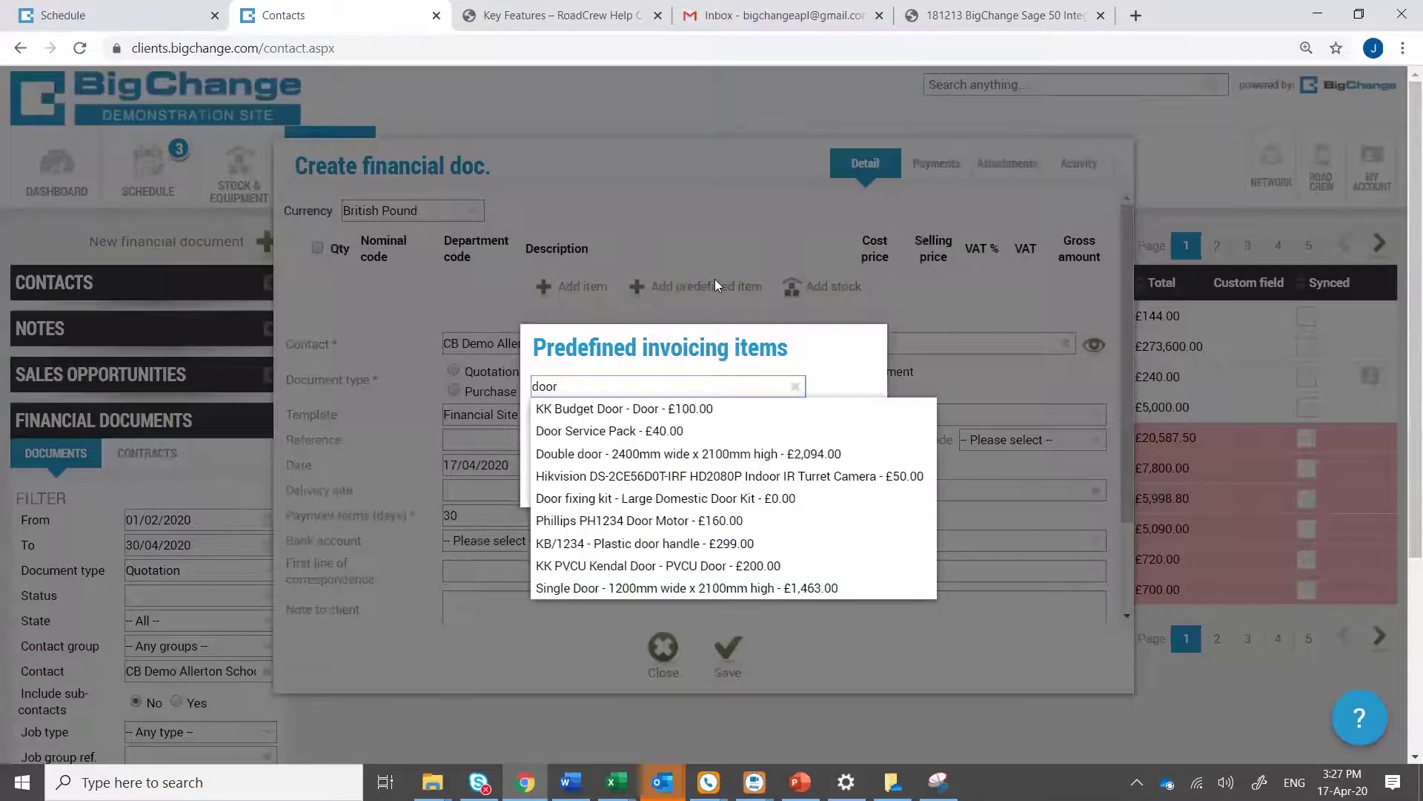
click(656, 427)
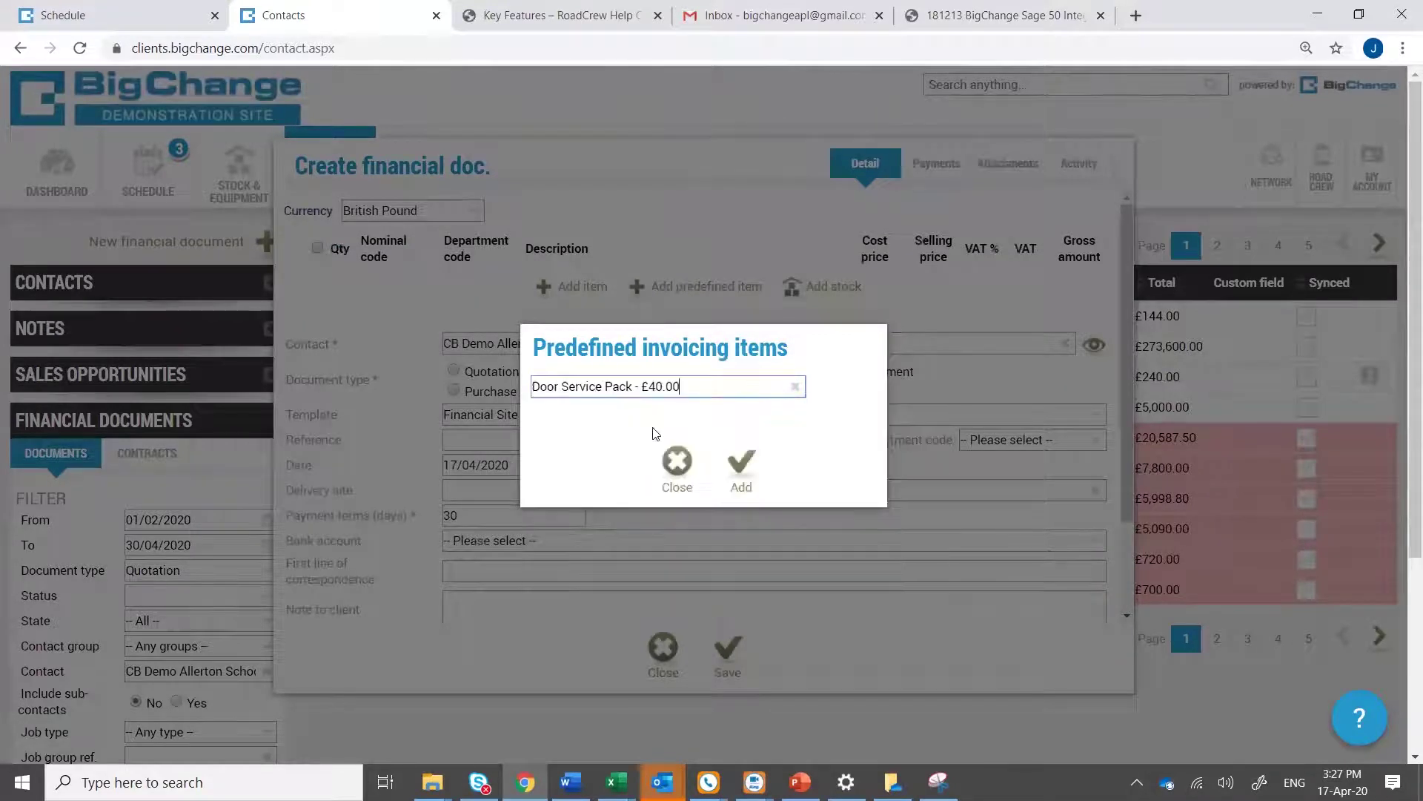
click(740, 465)
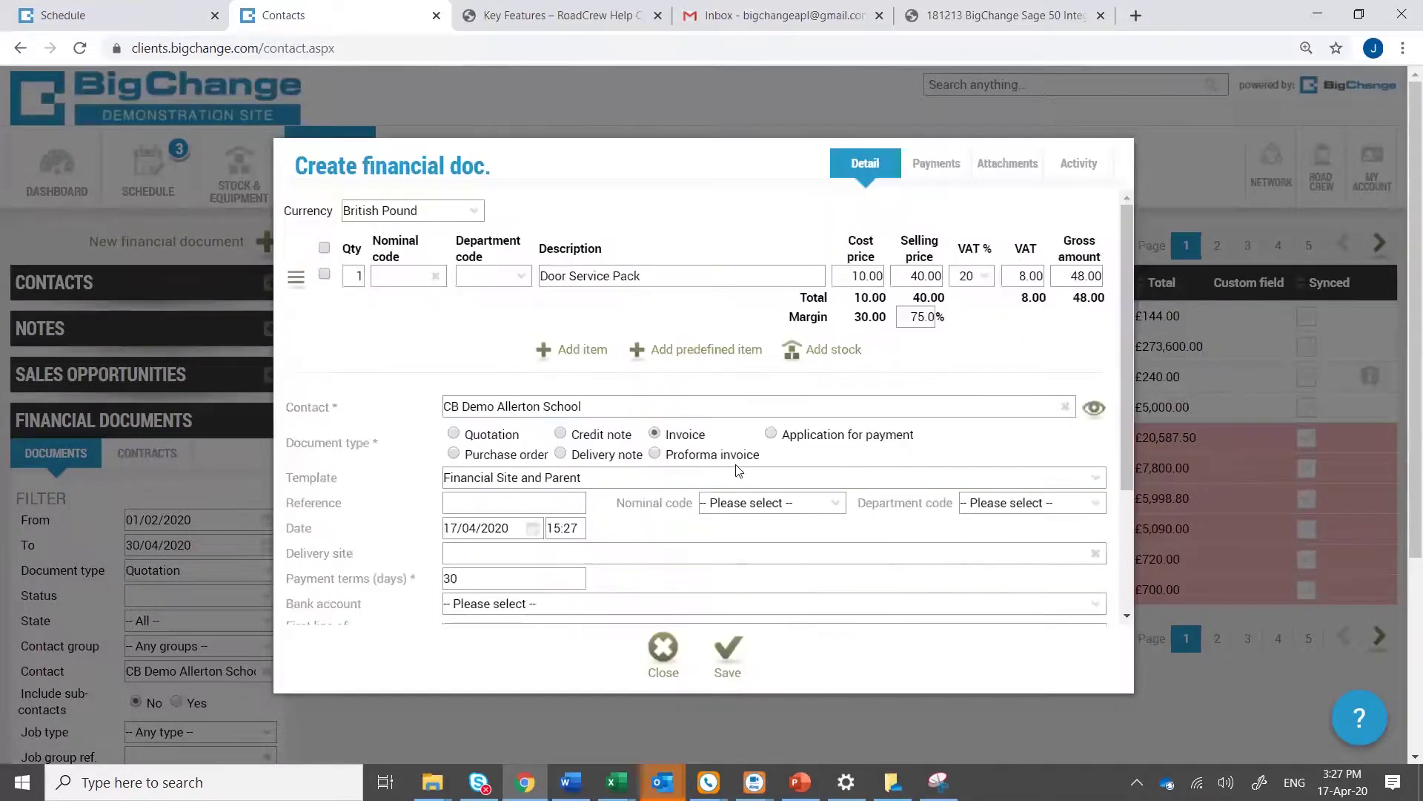
Set the new financial document's type to Quotation and save it
click(453, 434)
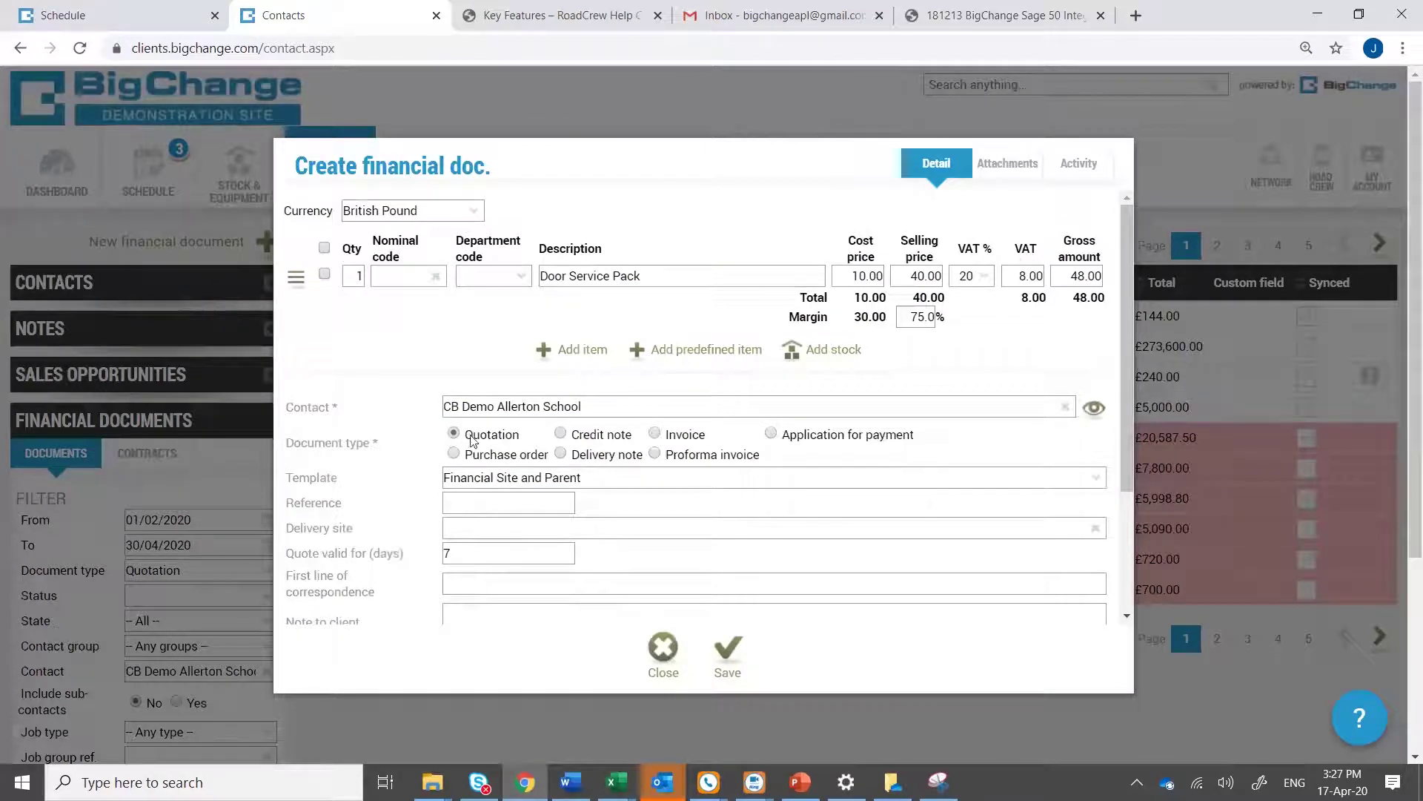
scroll(519, 438, down, 1)
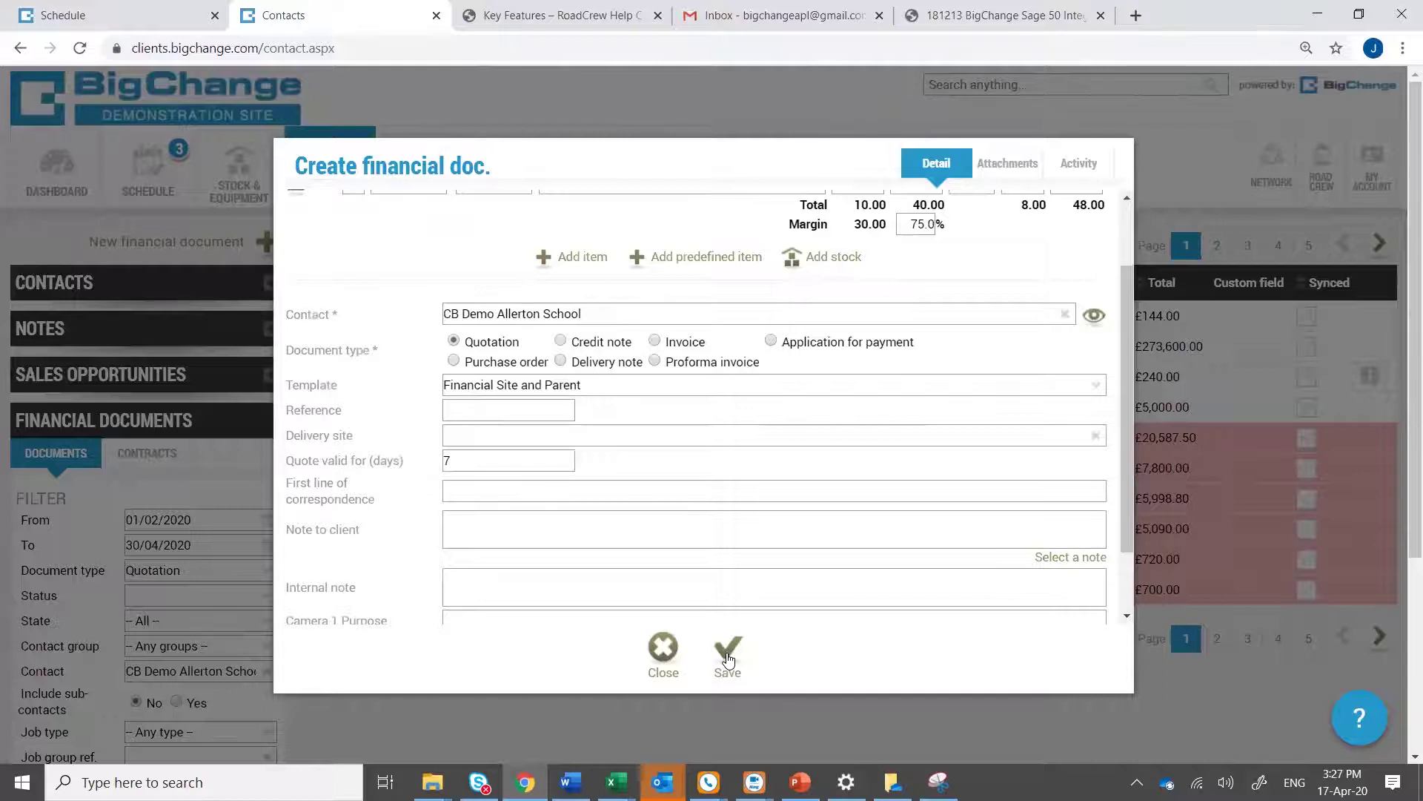
click(728, 656)
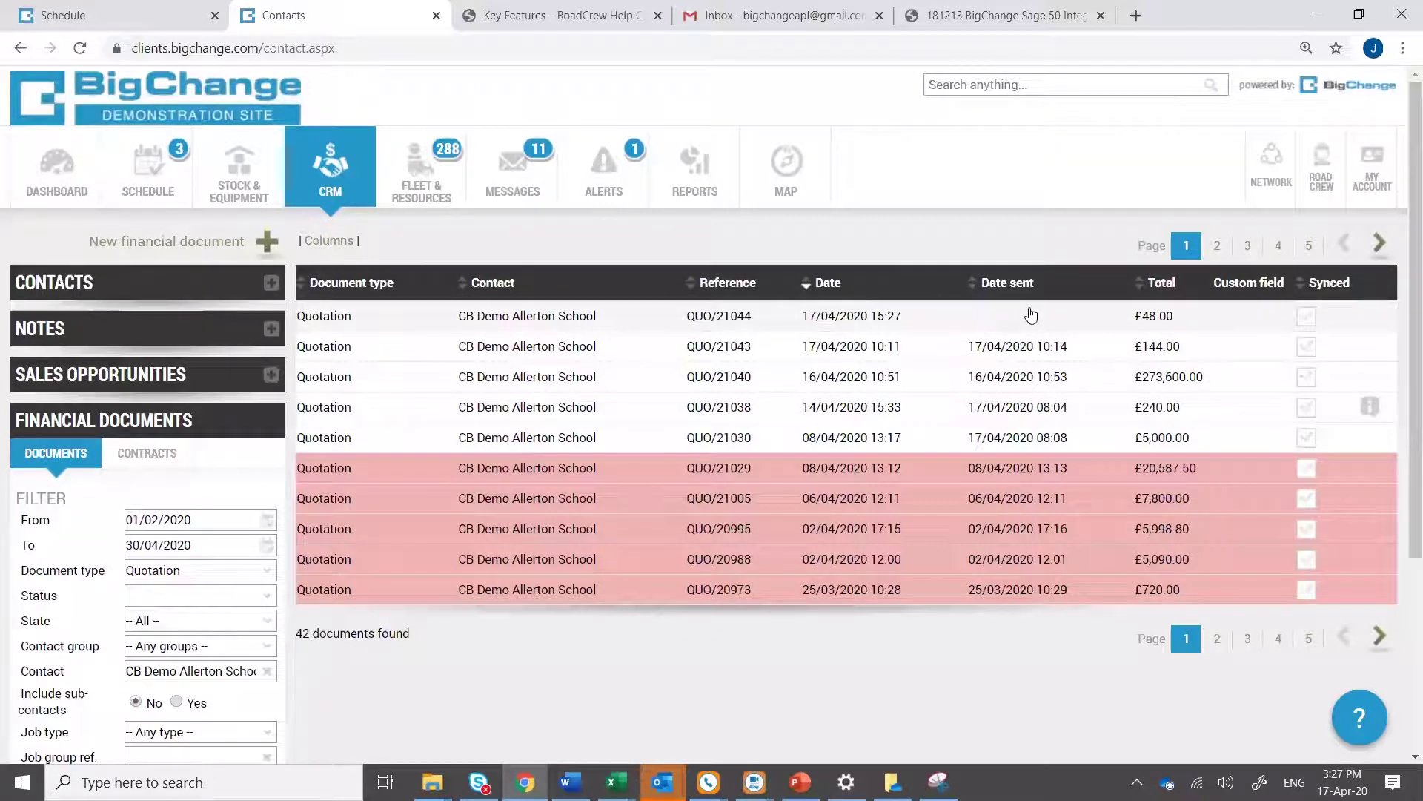
Prepare an email with the new quotation's PDF attached, apply the AS Quotation template, and review the message body
click(659, 325)
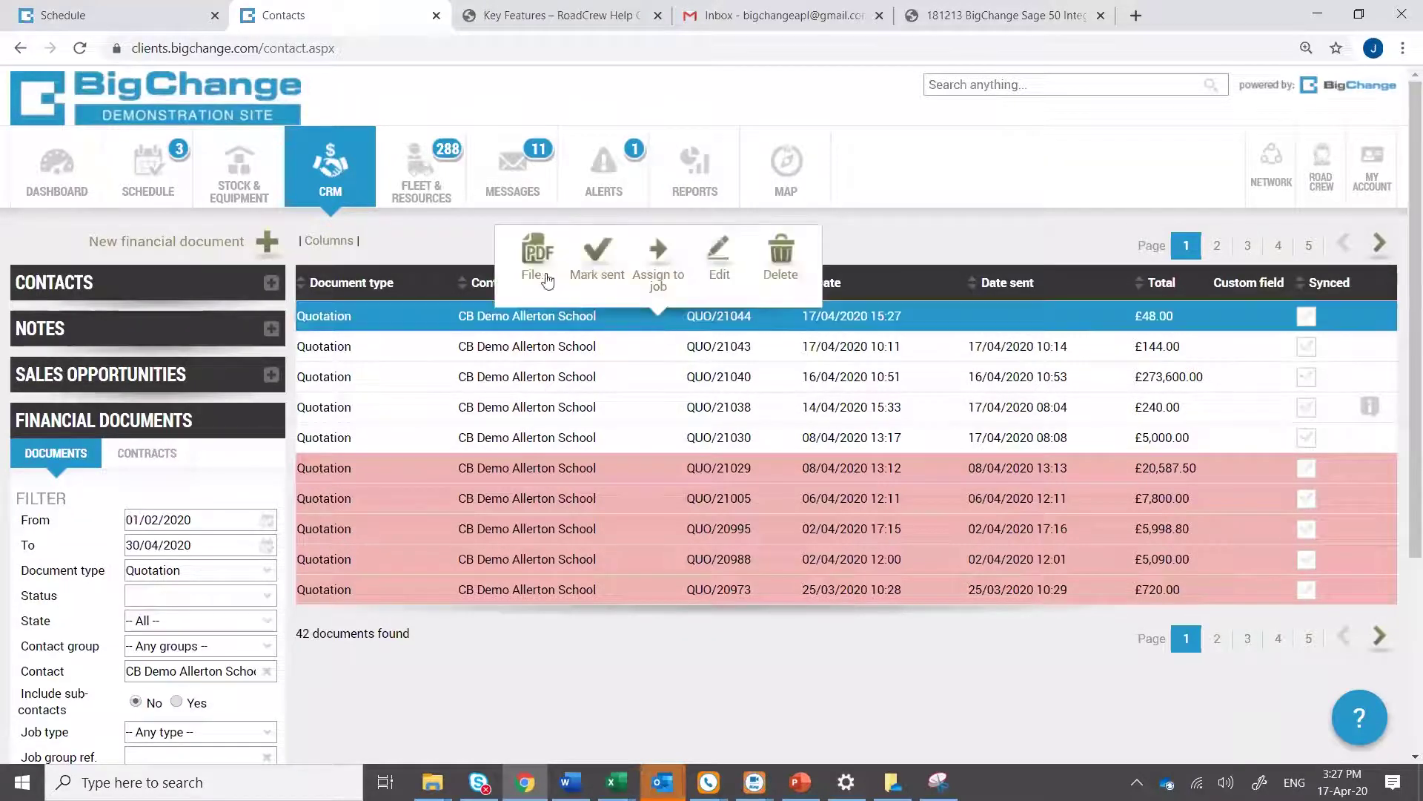
click(548, 280)
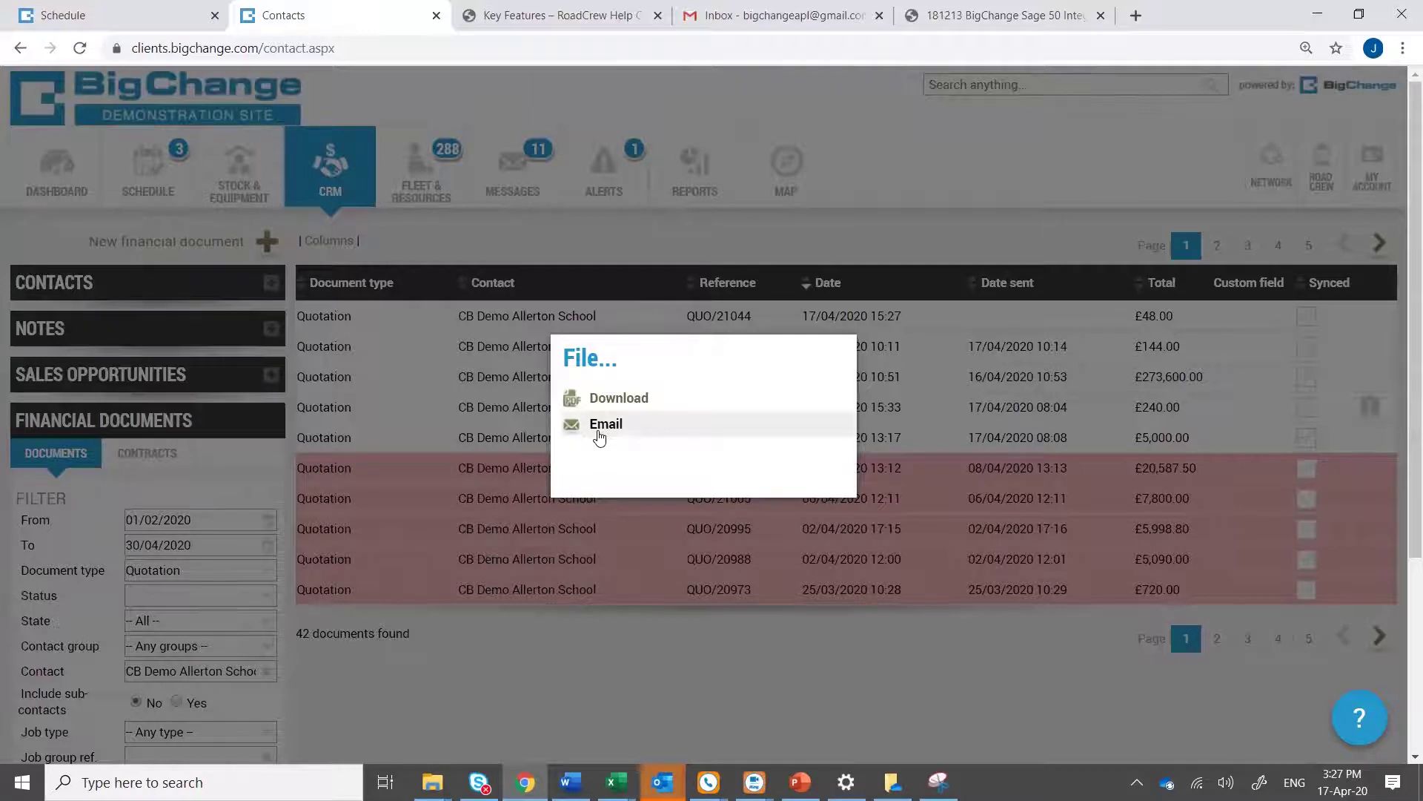
click(599, 426)
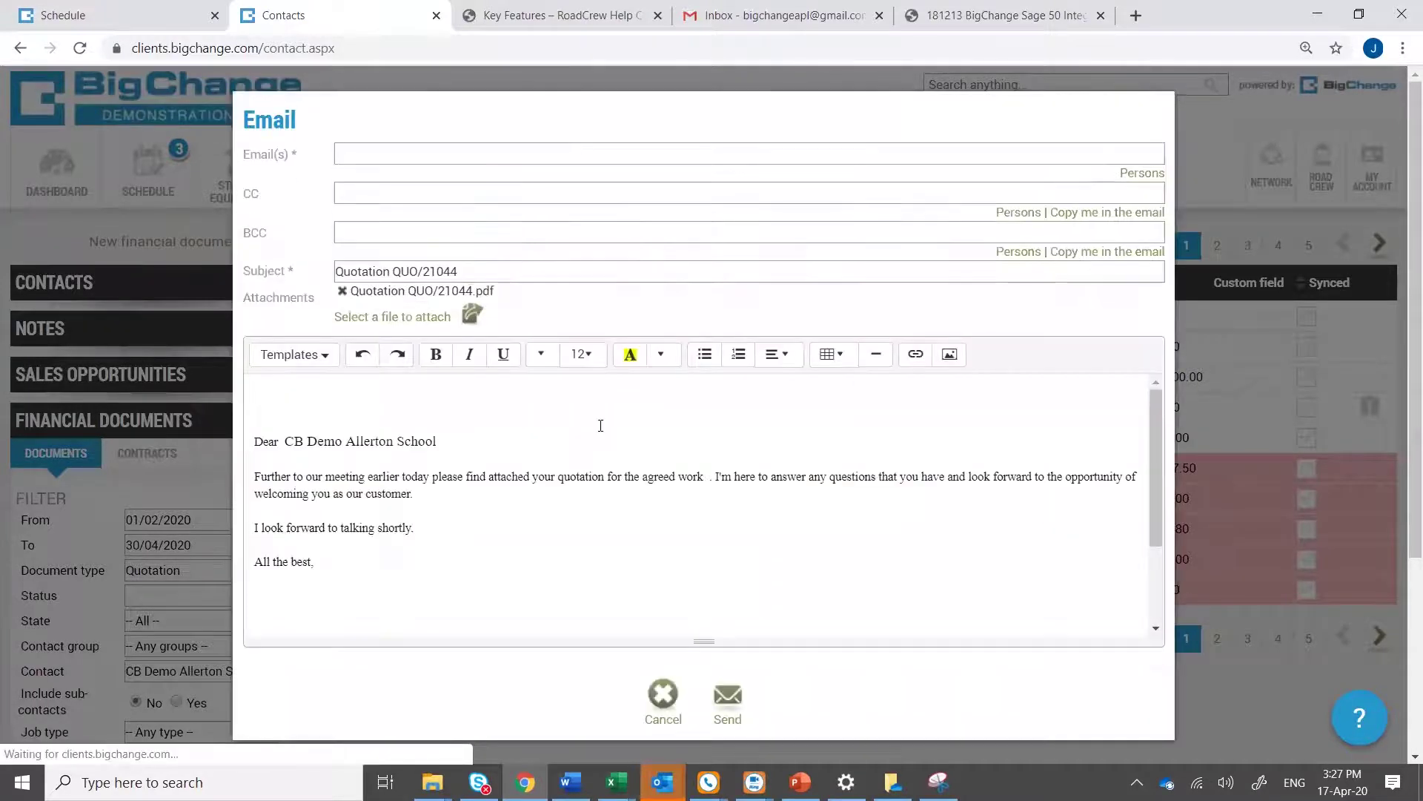
click(325, 355)
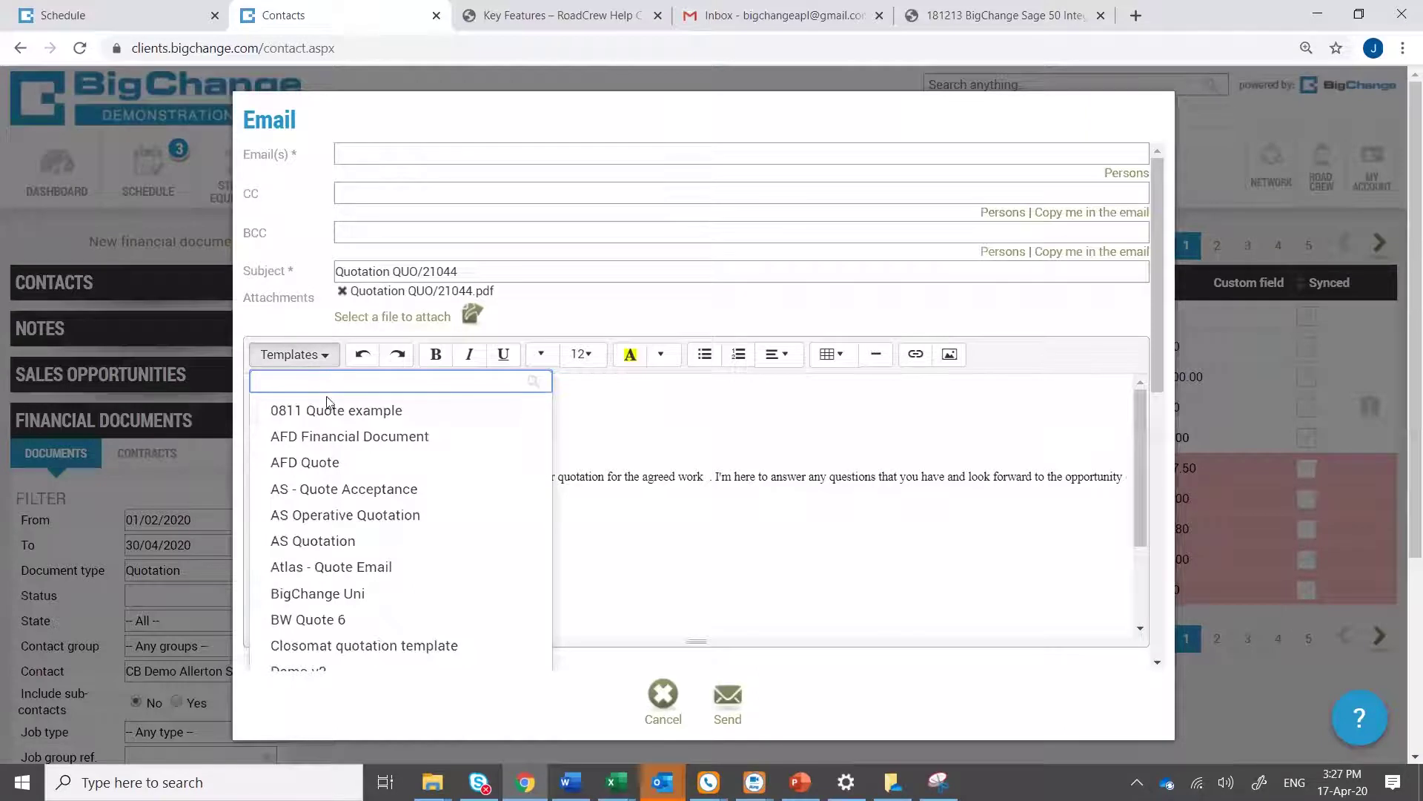
click(328, 540)
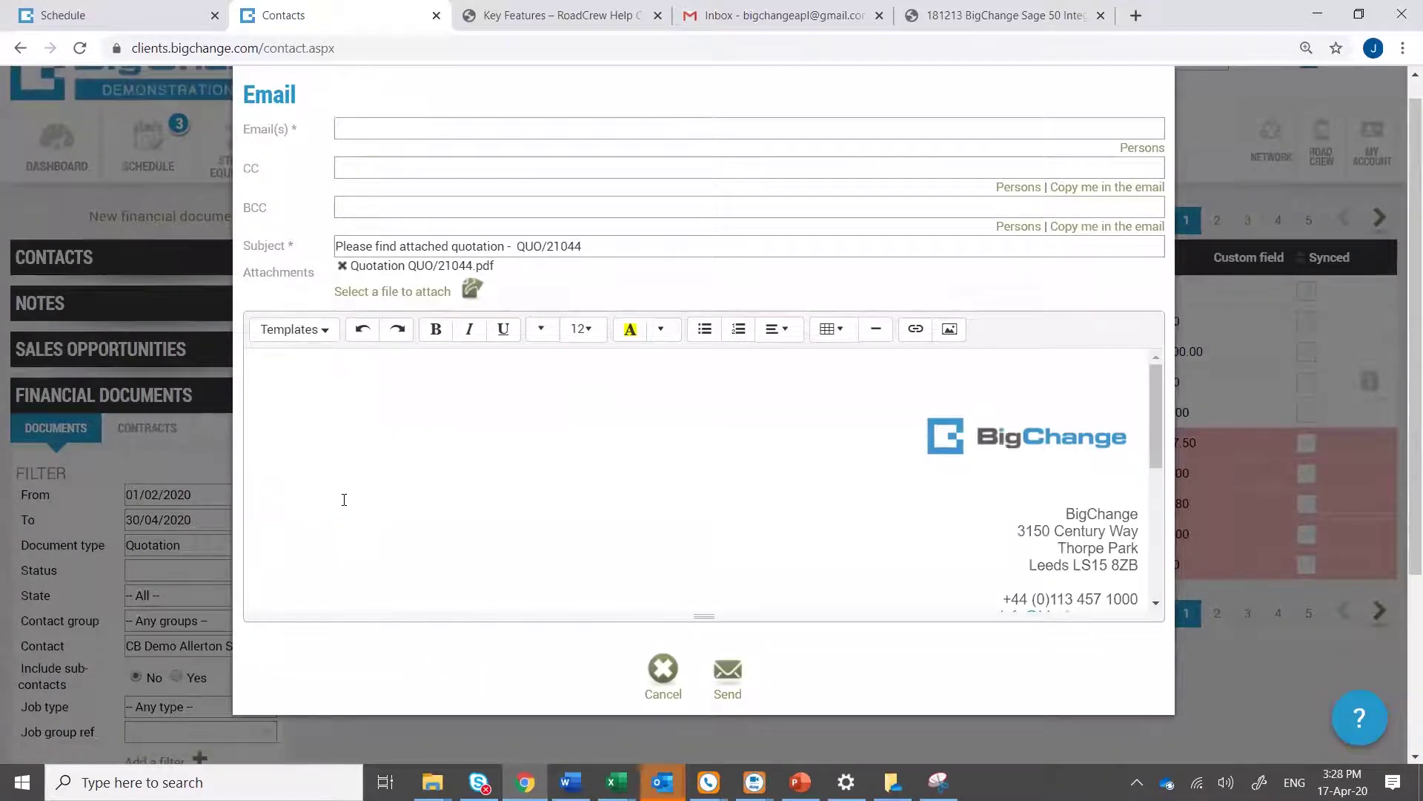
scroll(375, 441, down, 5)
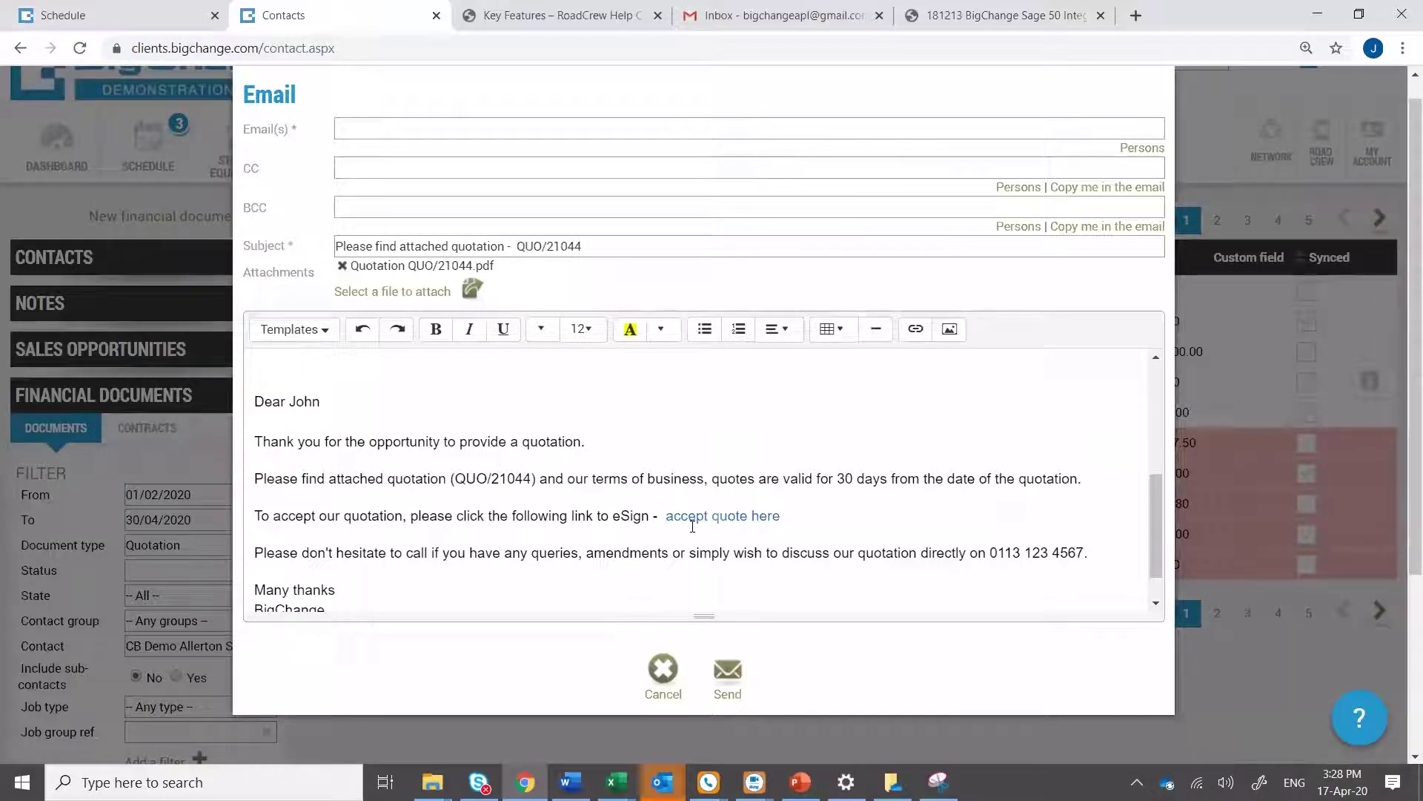
Address the quotation email to the second listed Accounts person of CB Demo Allerton School and send it
click(1140, 148)
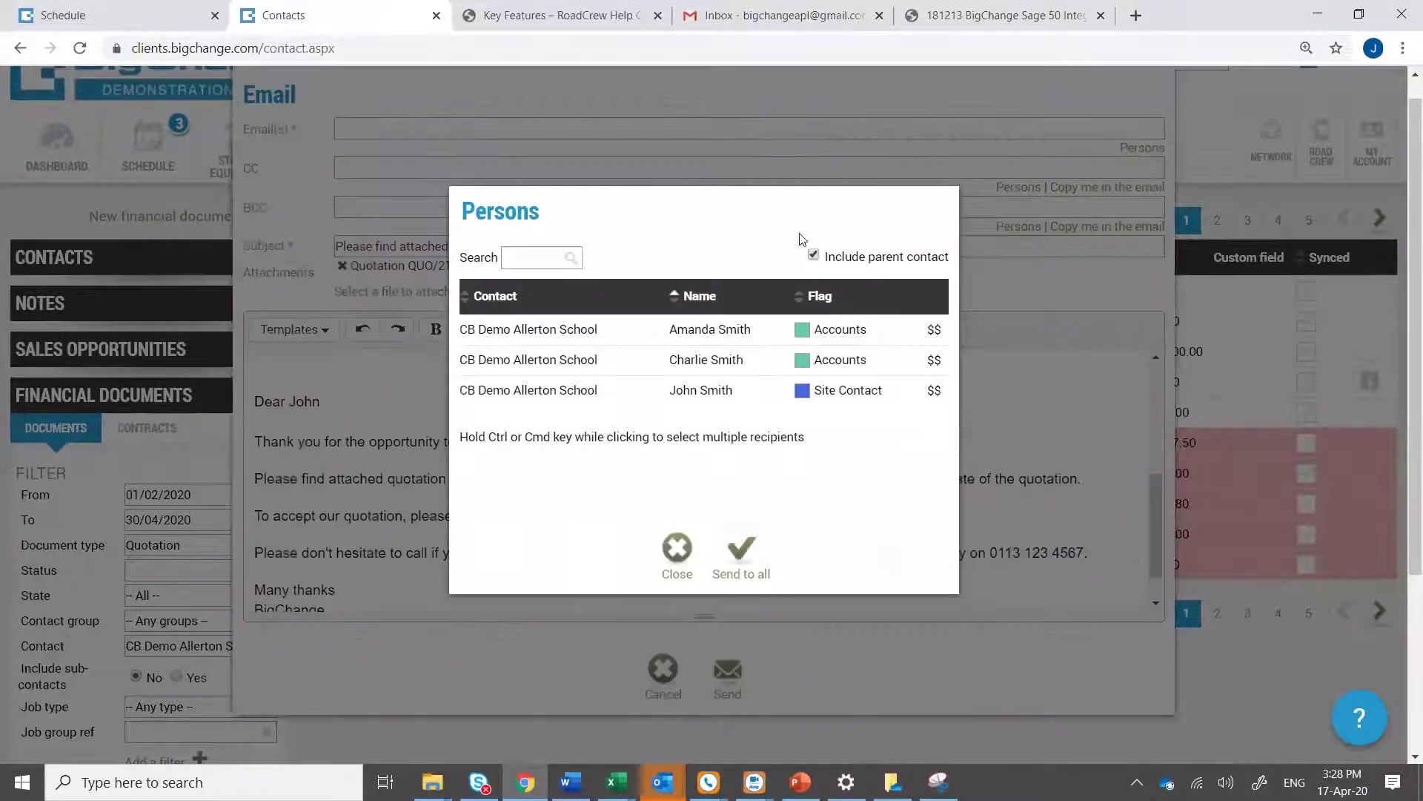
click(712, 363)
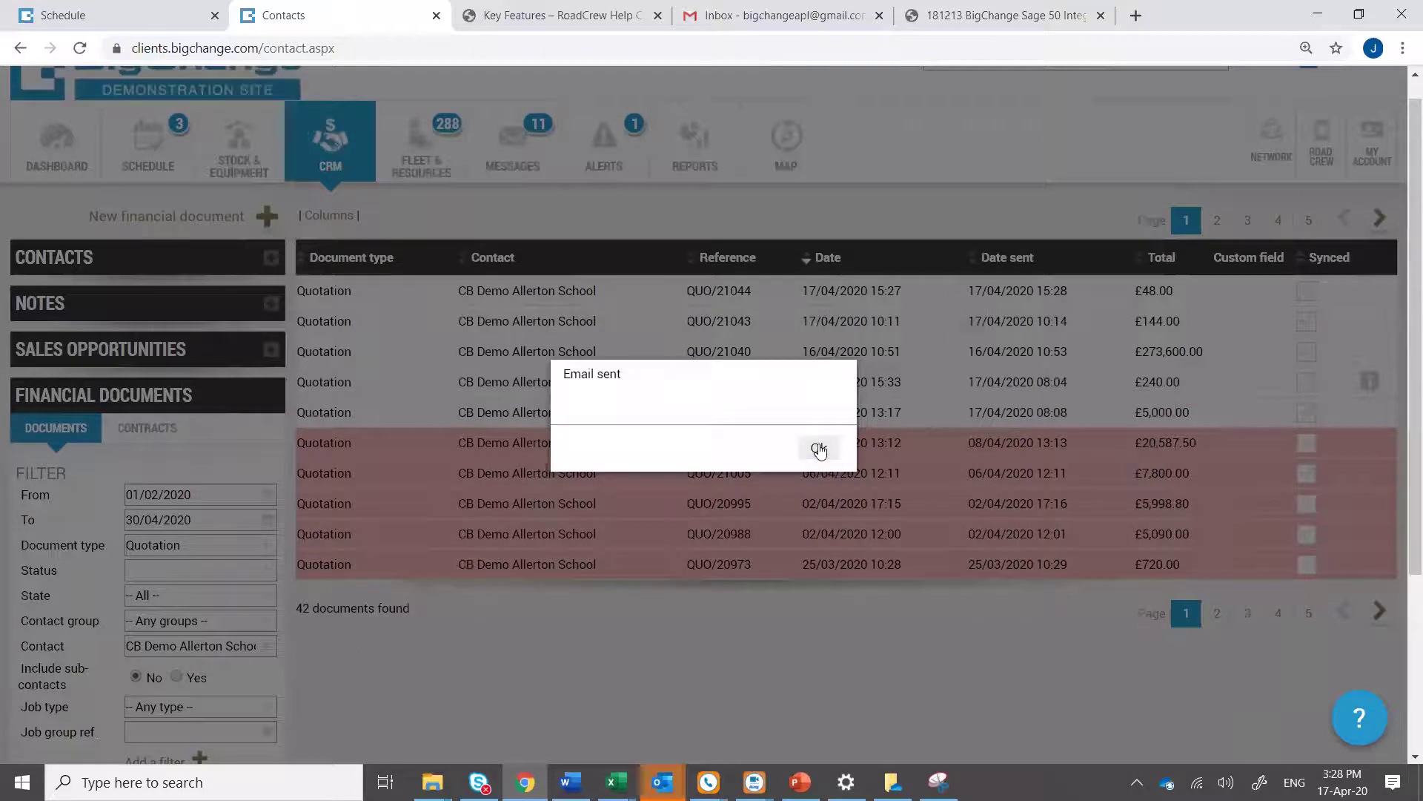
click(816, 445)
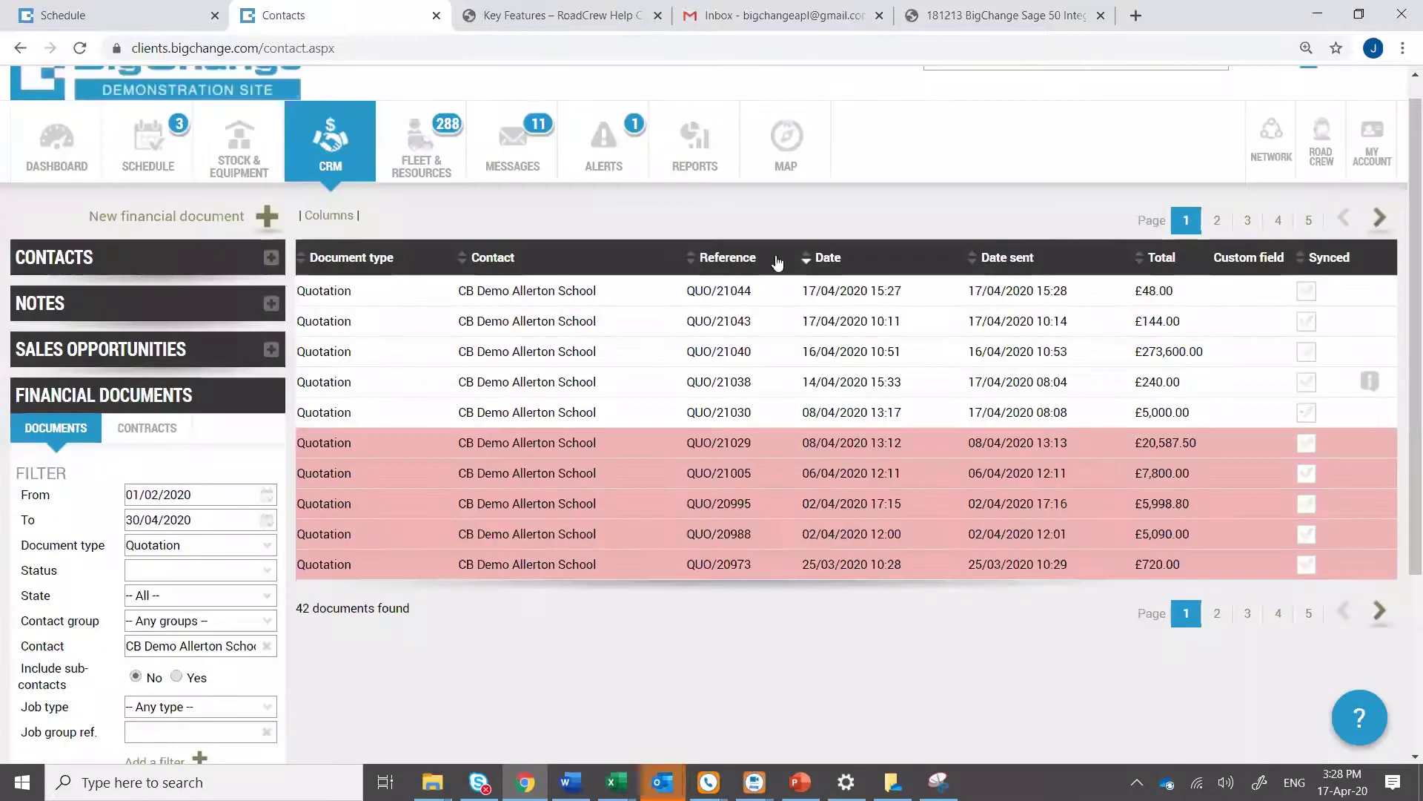
Switch to the Gmail inbox, refresh it, and open the received quotation email
click(717, 17)
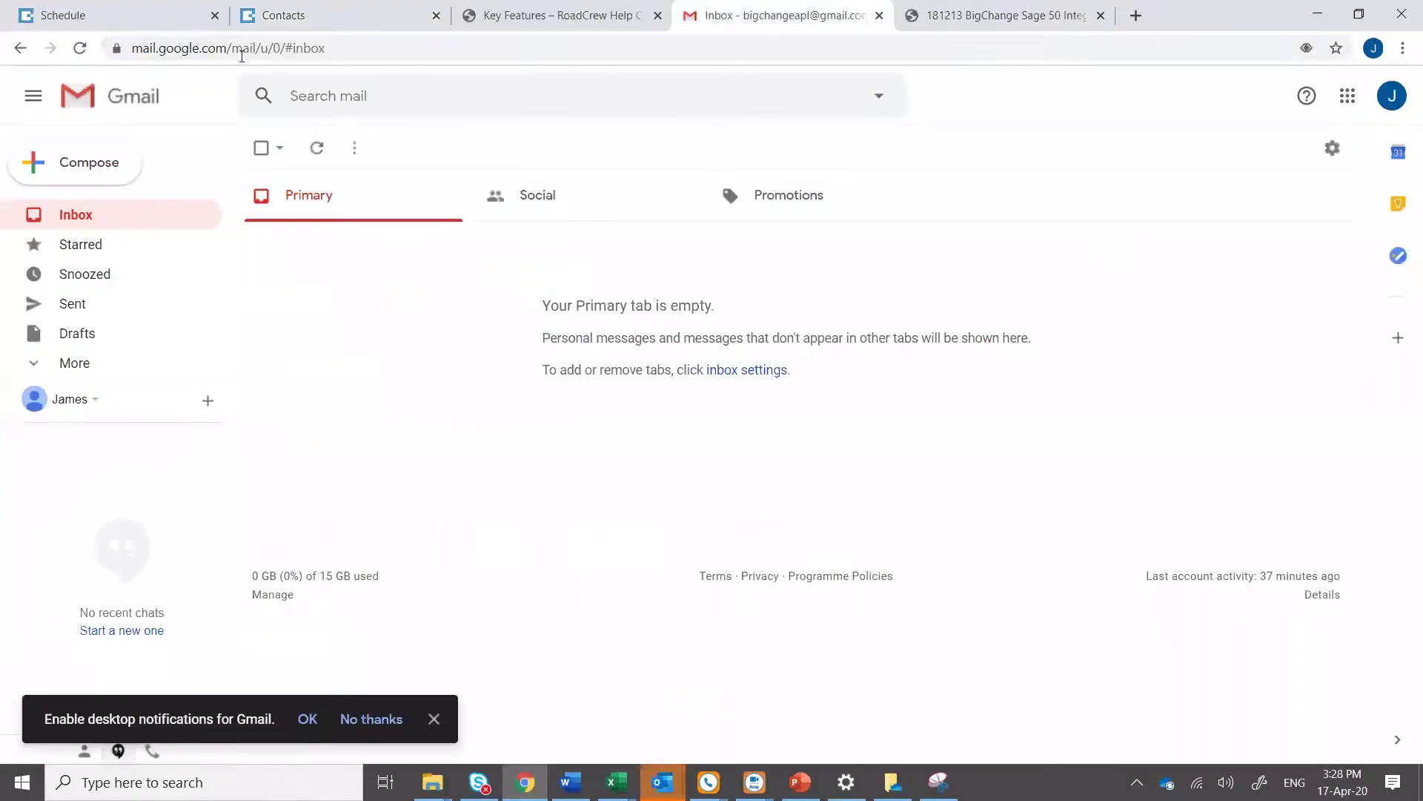
click(80, 47)
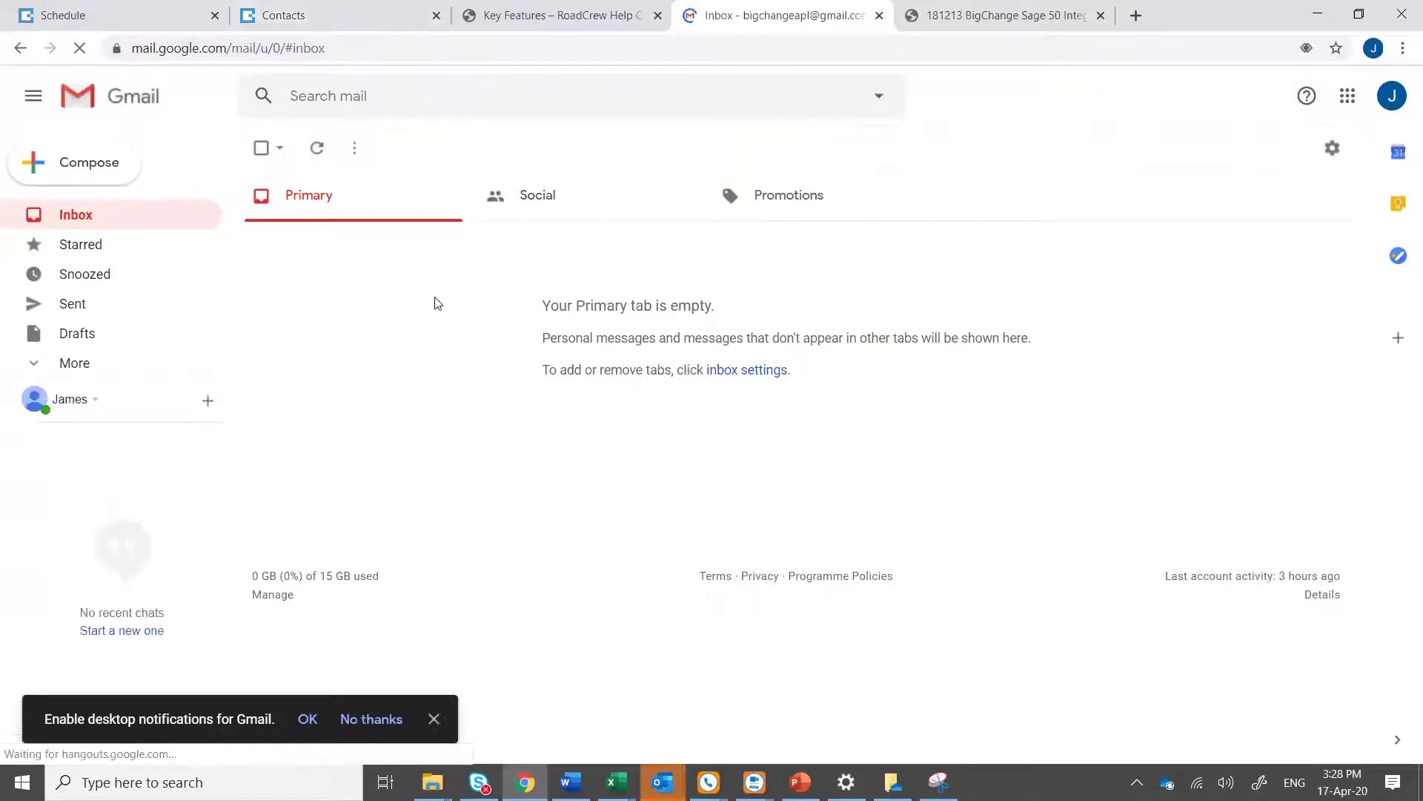
click(317, 148)
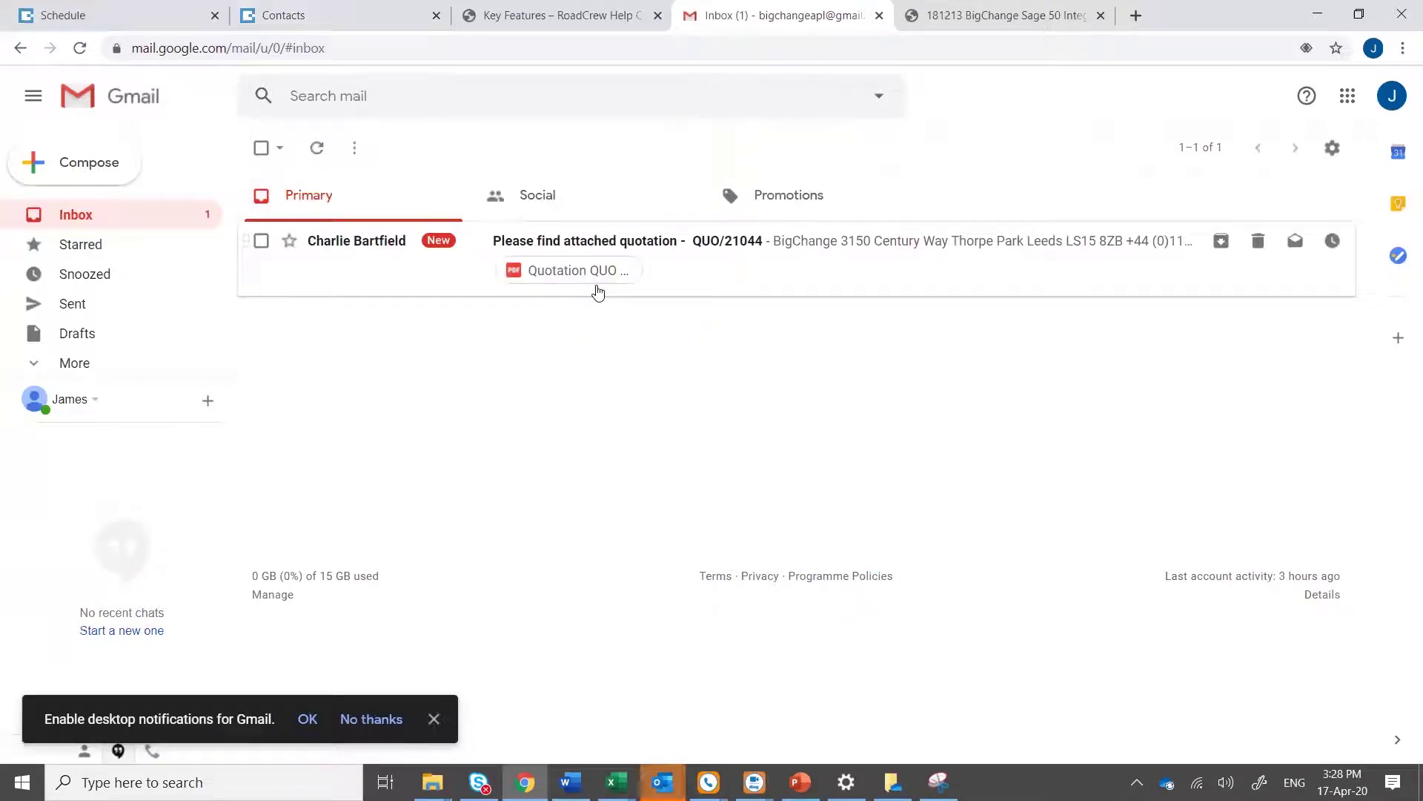
click(668, 248)
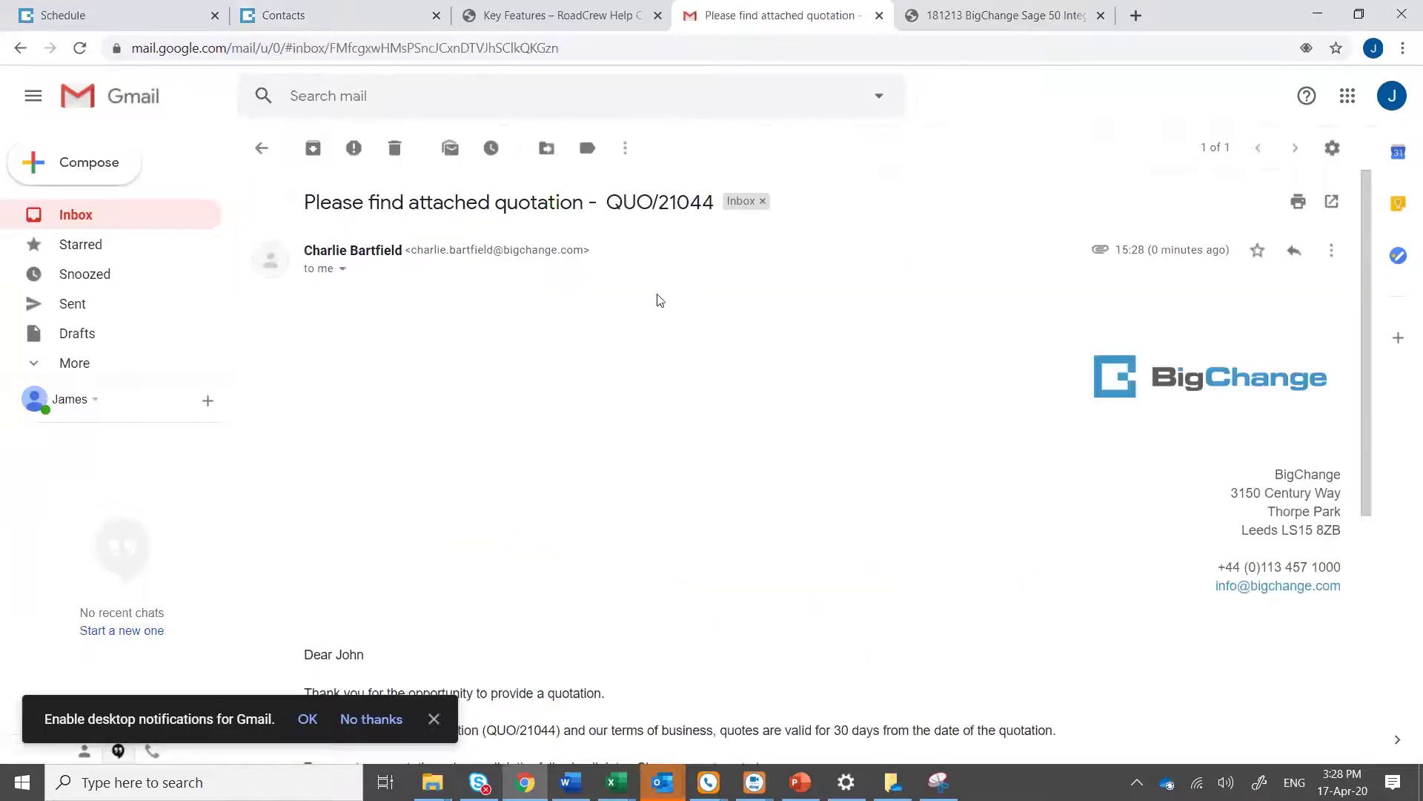
Examine the quotation email's message, its link for accepting the quote, and the attached PDF
scroll(643, 313, down, 5)
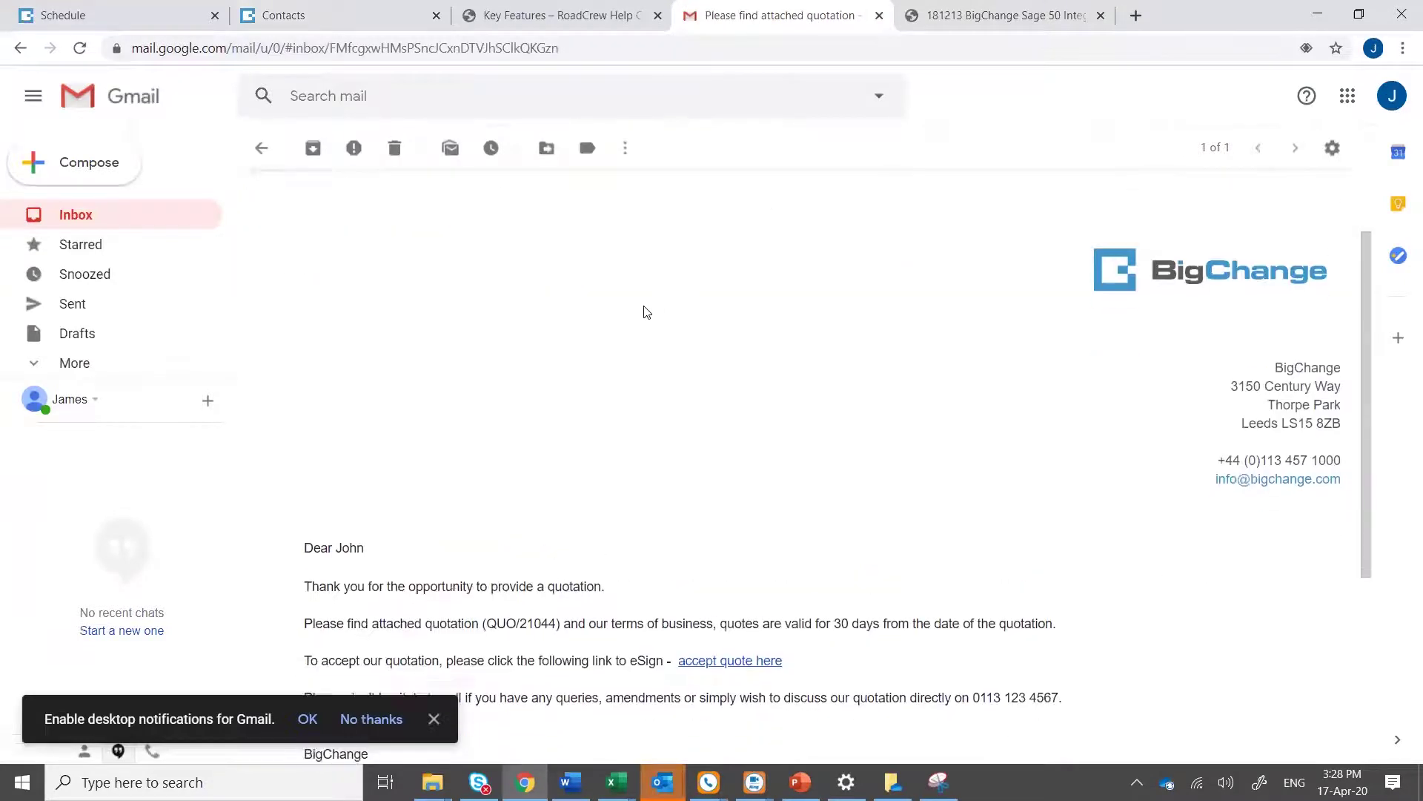
scroll(643, 313, down, 1)
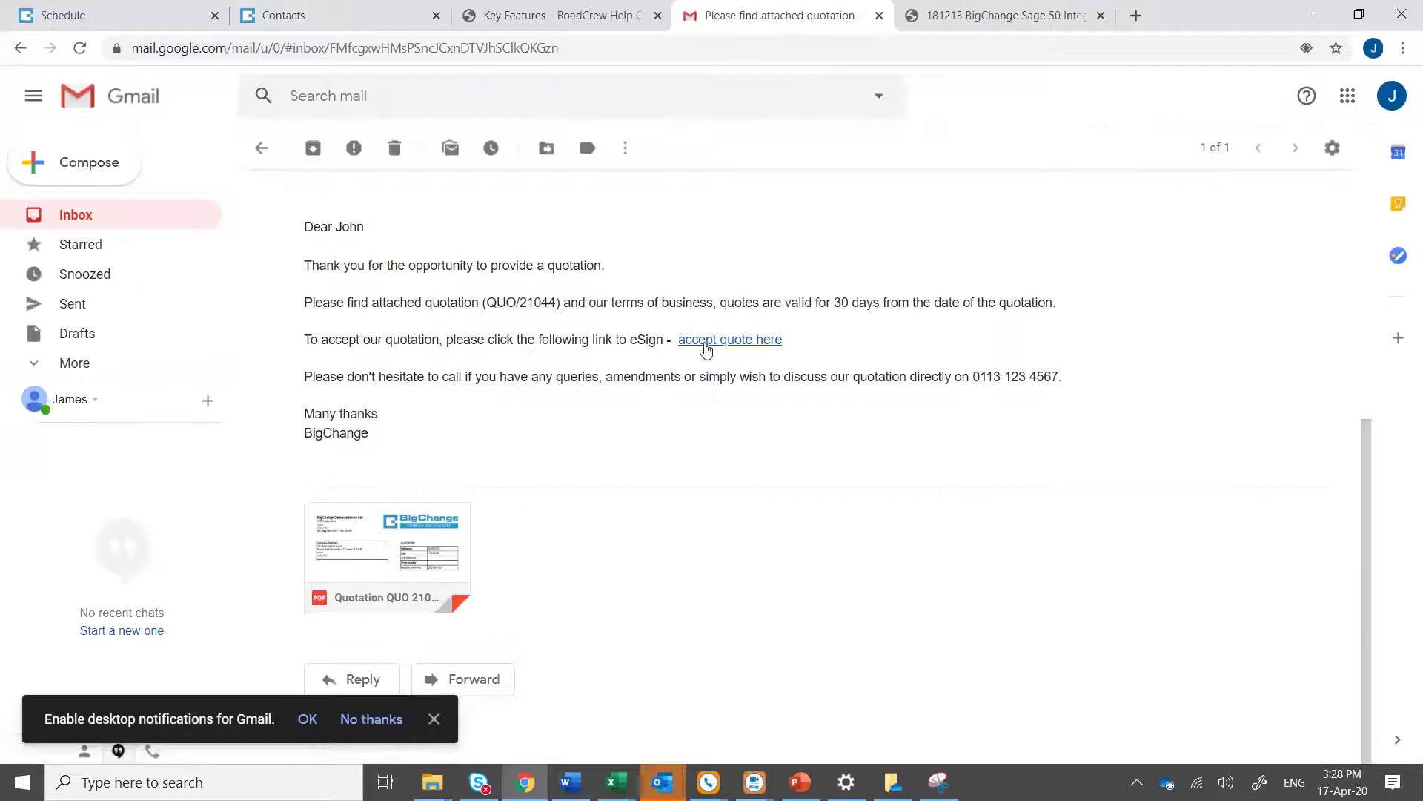
mouse_move(450, 586)
scroll(503, 410, up, 3)
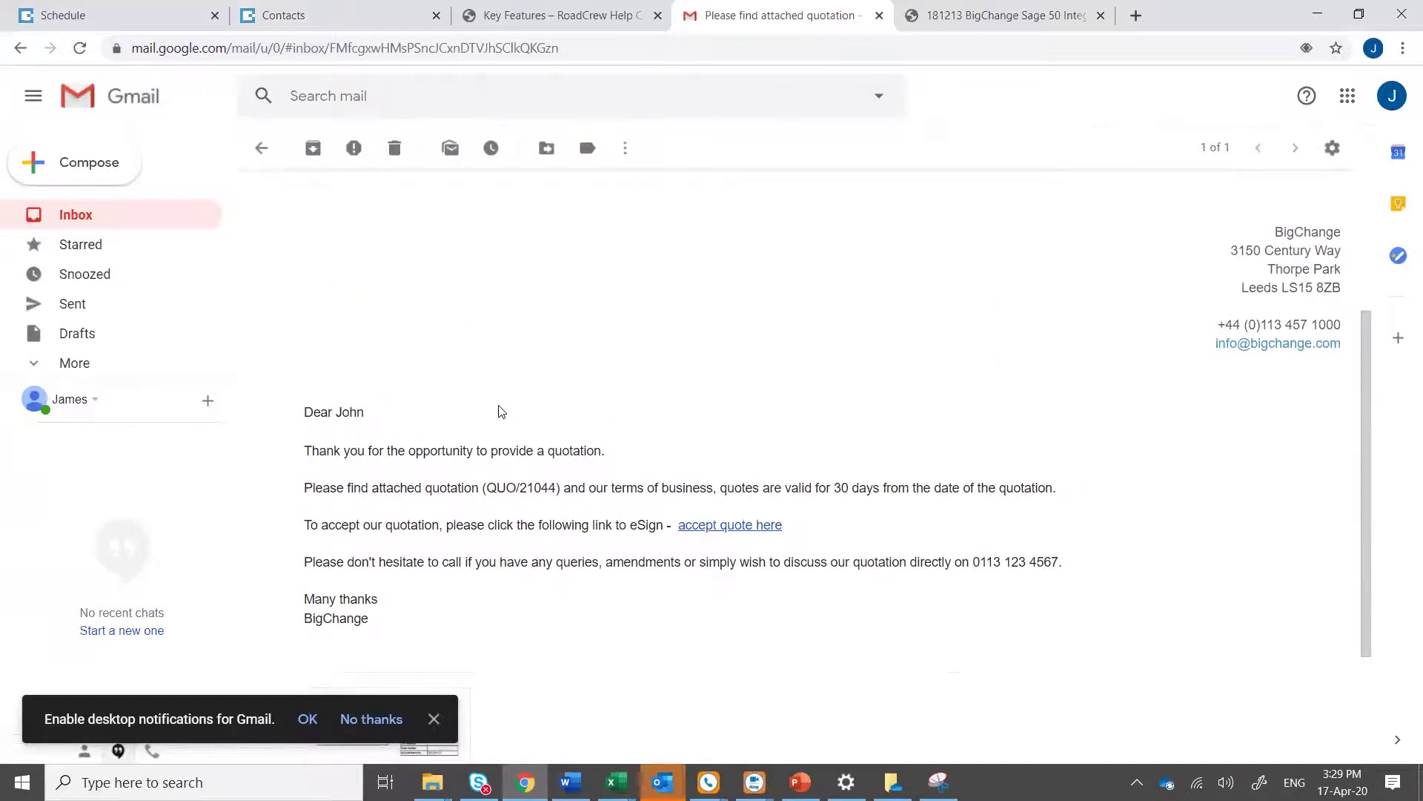
scroll(502, 407, up, 3)
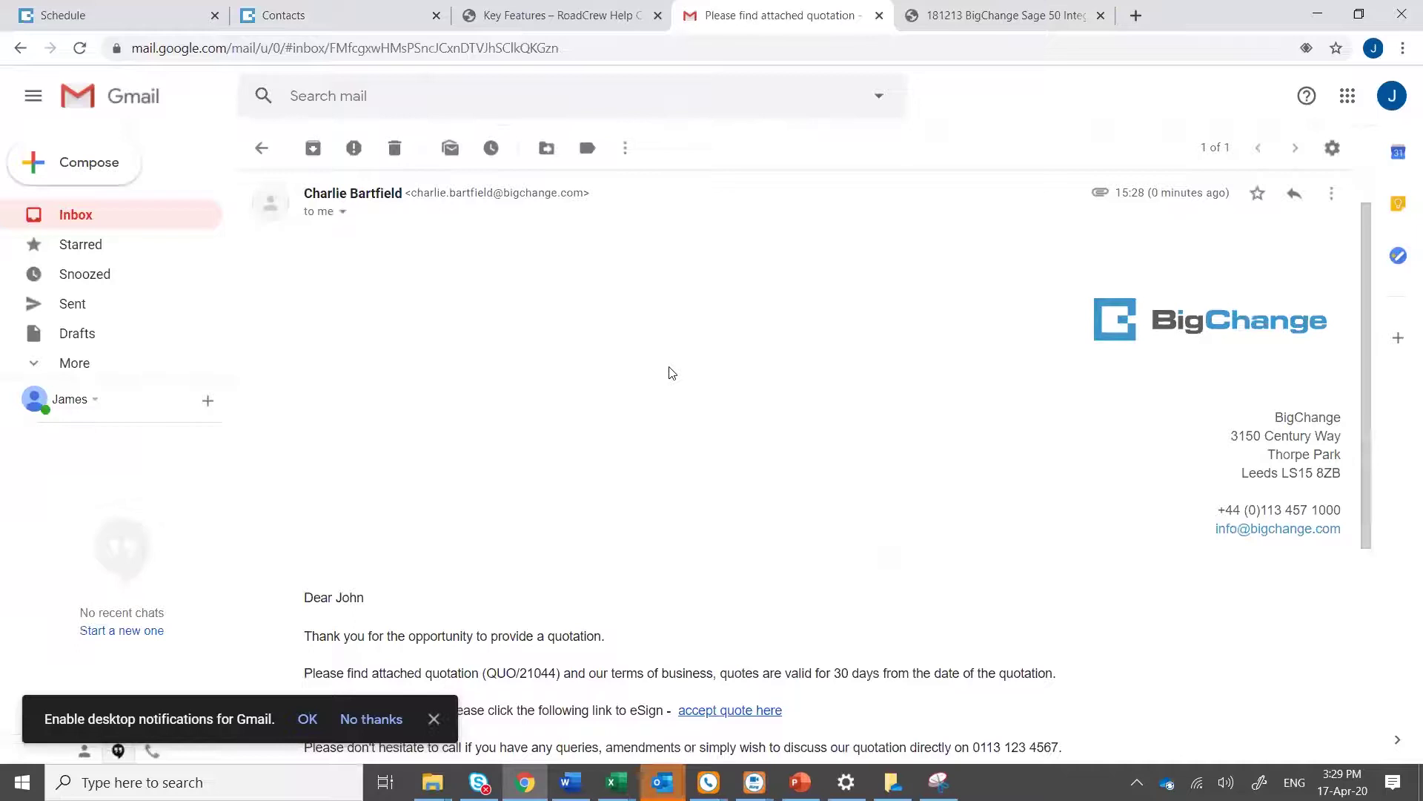
scroll(672, 373, down, 2)
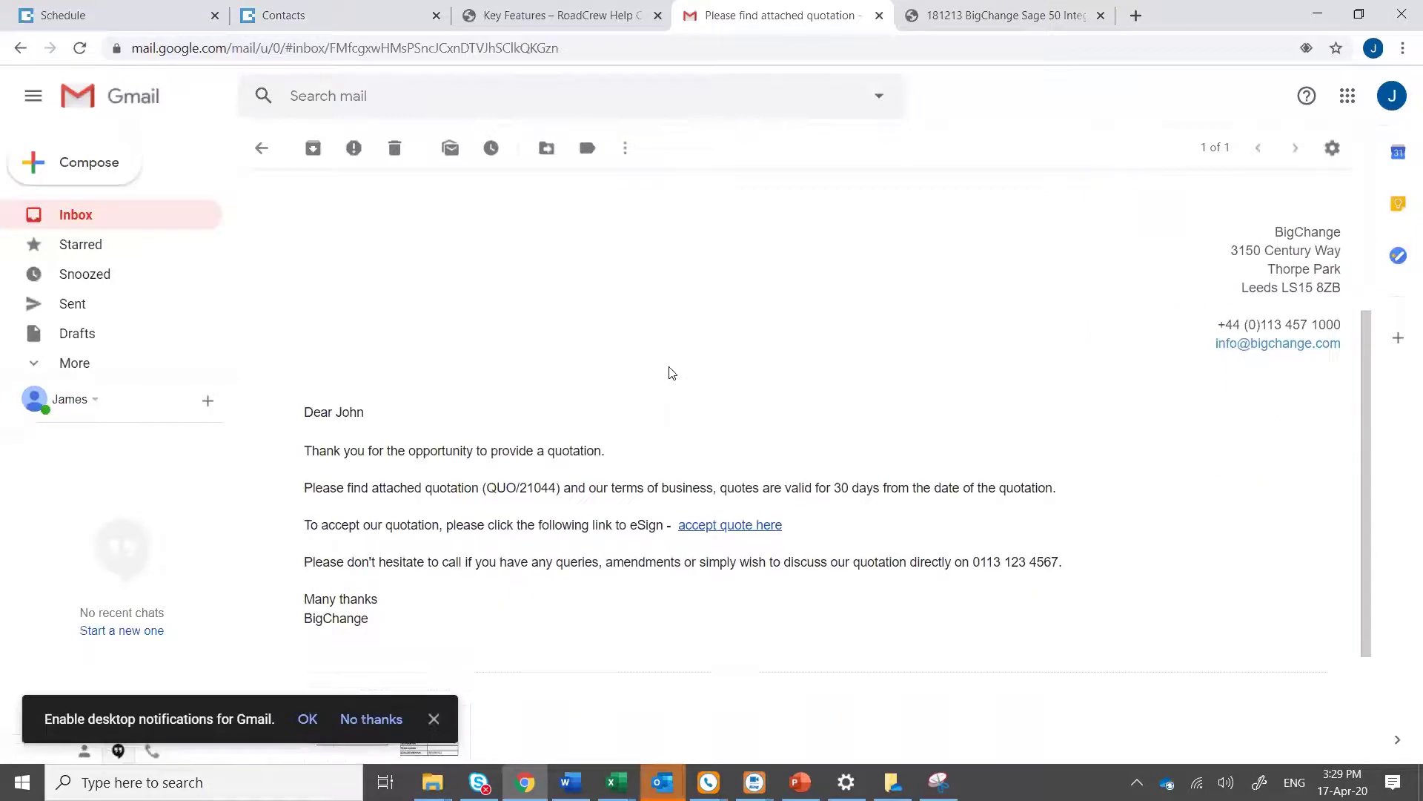
Open the quote acceptance page from the link in the email, view the quotation PDF, and return to the acceptance page
click(715, 528)
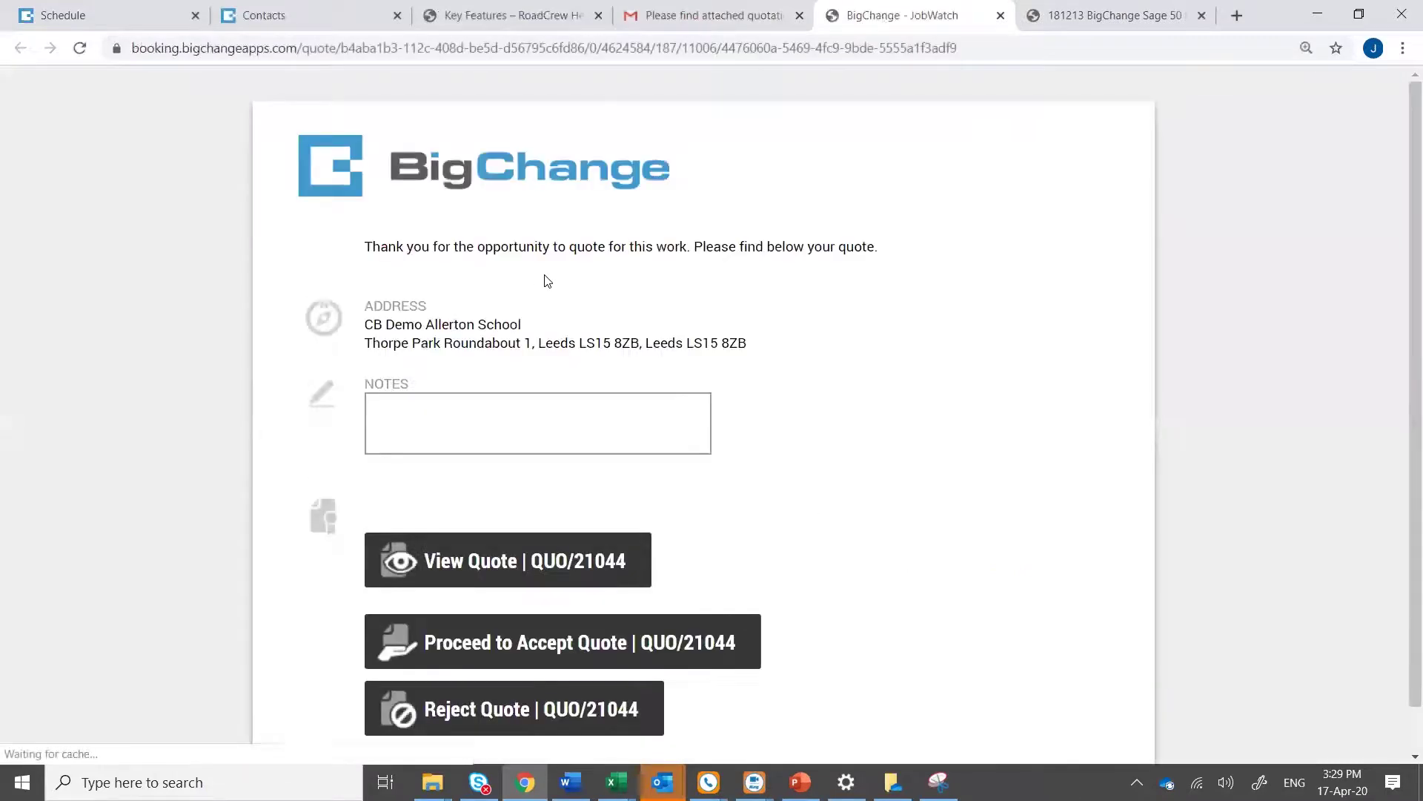
scroll(568, 278, down, 1)
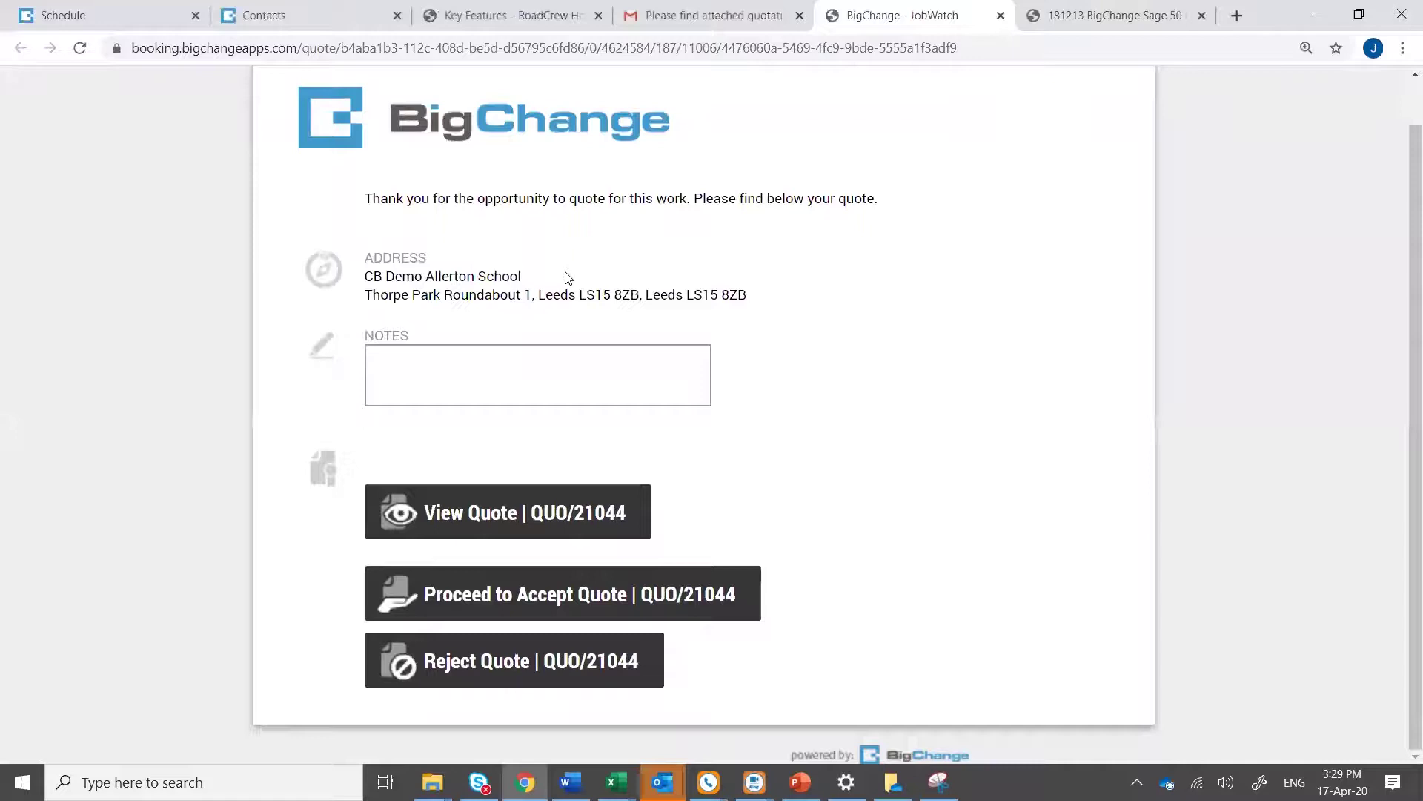
click(484, 523)
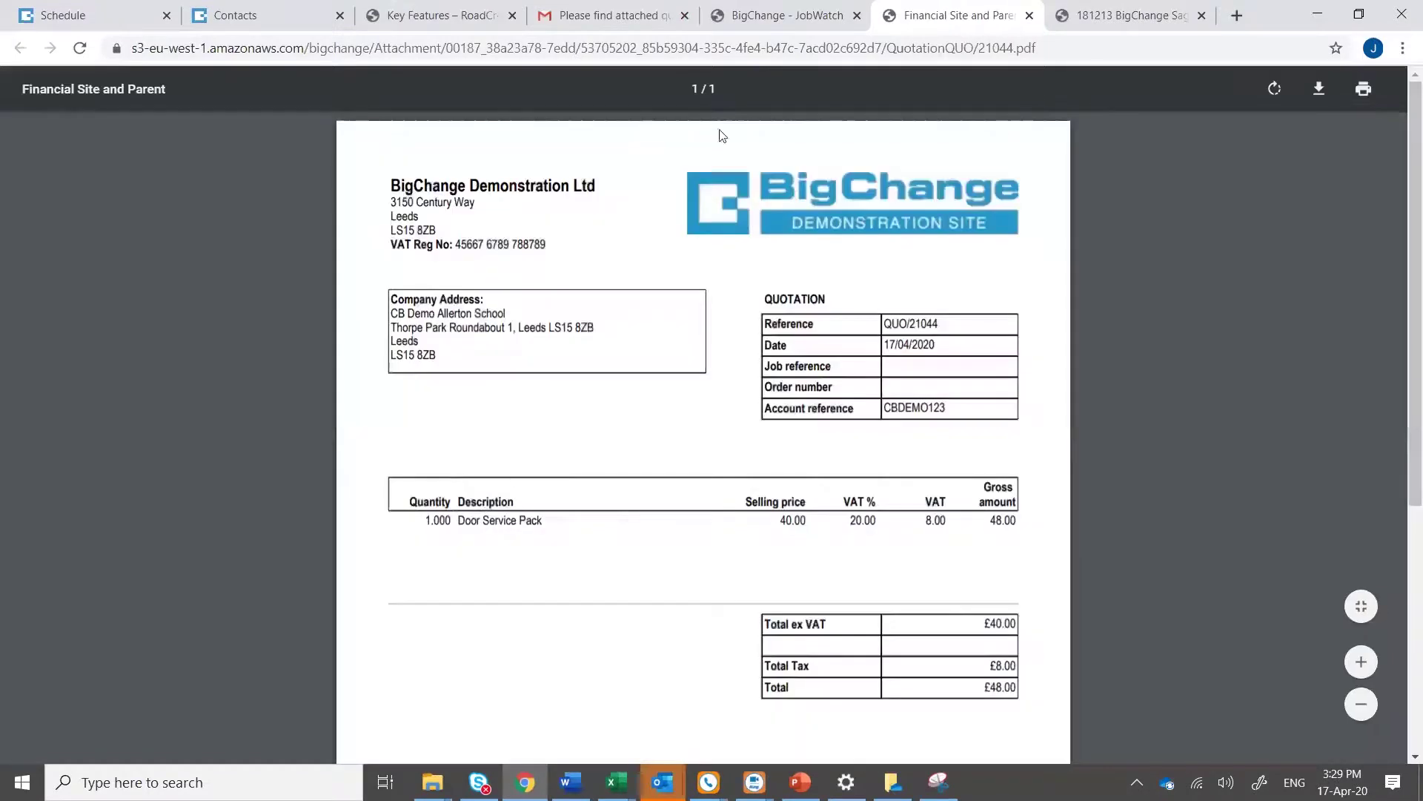
click(754, 9)
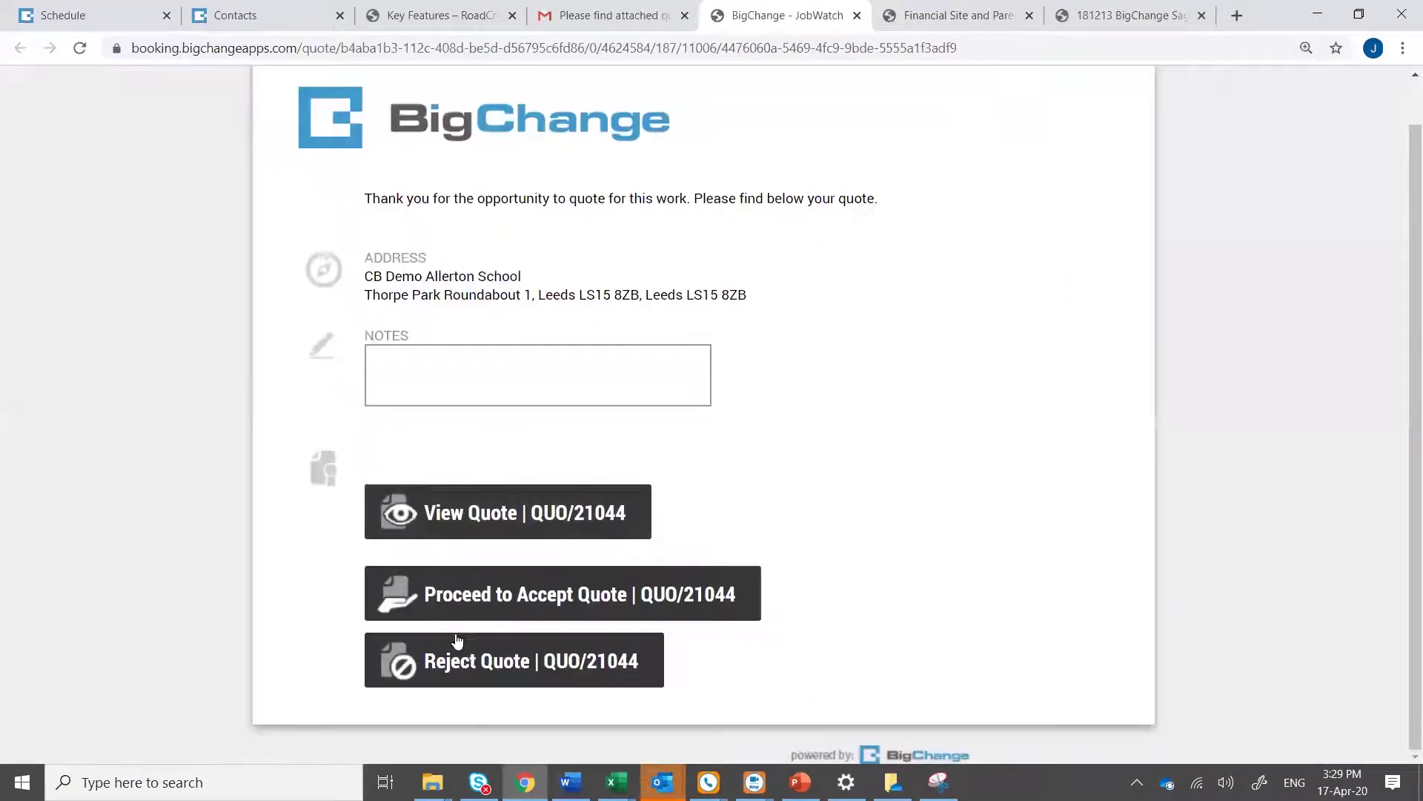
Accept and sign the quote with the signatory's first name, job title Chief Coffee officer and a PO number, agreeing to the terms
click(483, 600)
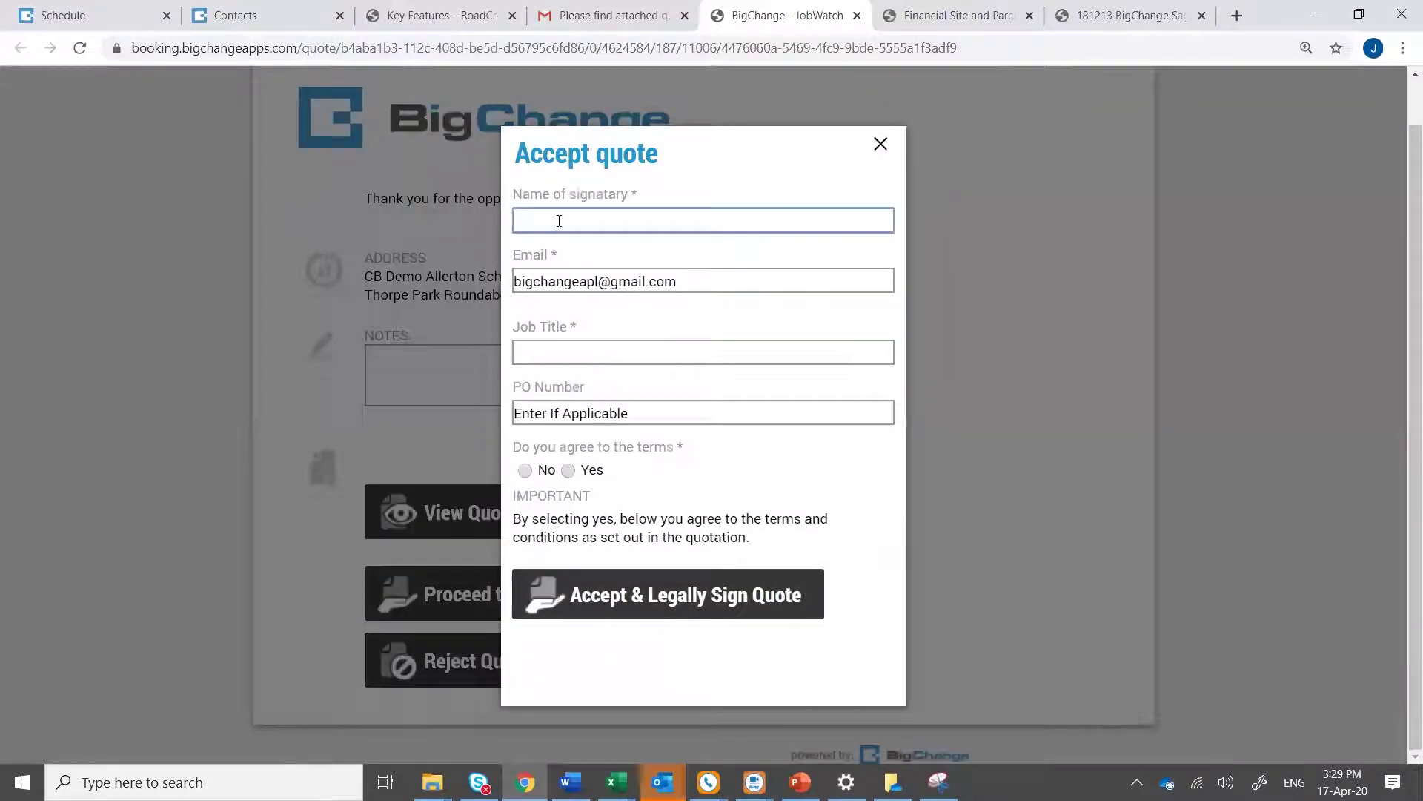
text(Charlie)
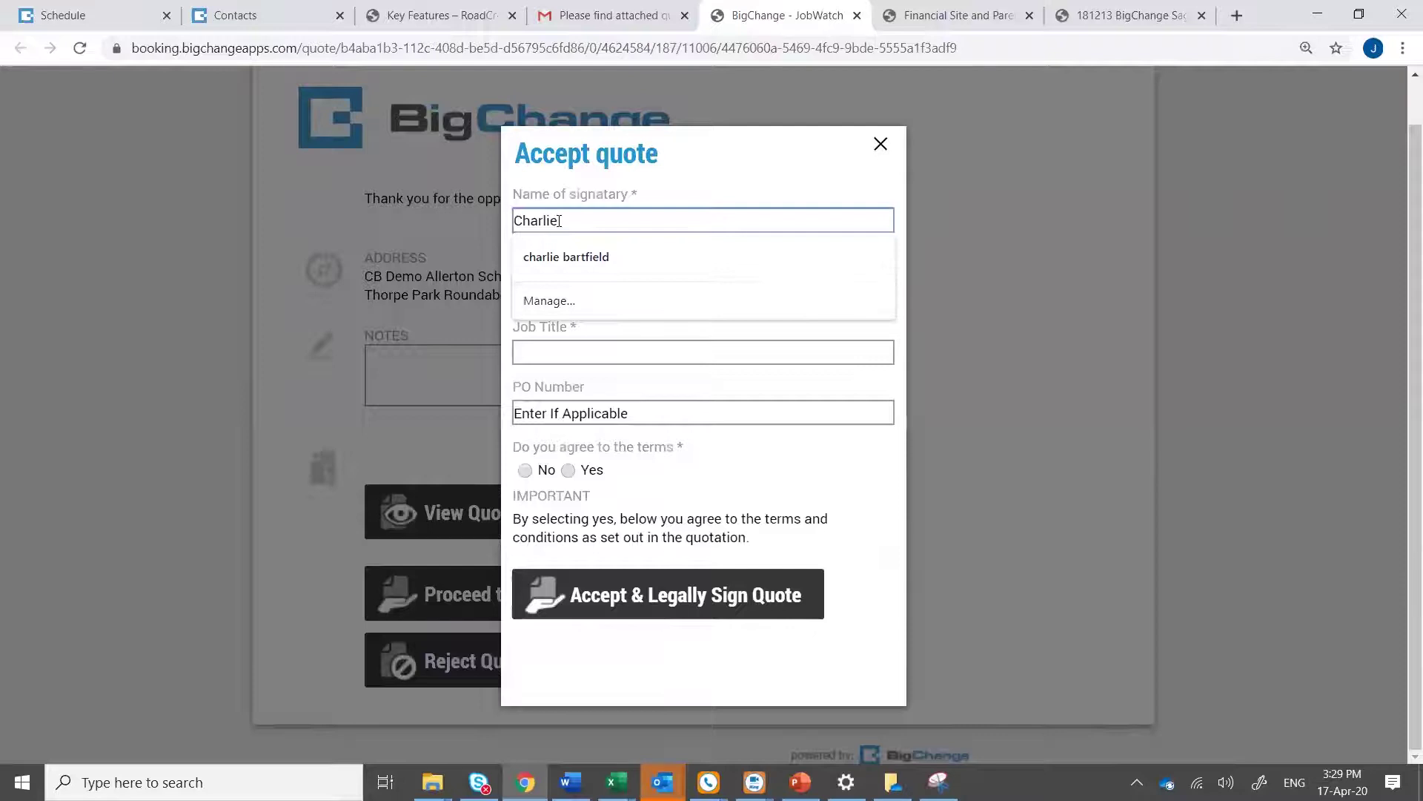
click(572, 395)
text(Chief Coffe O)
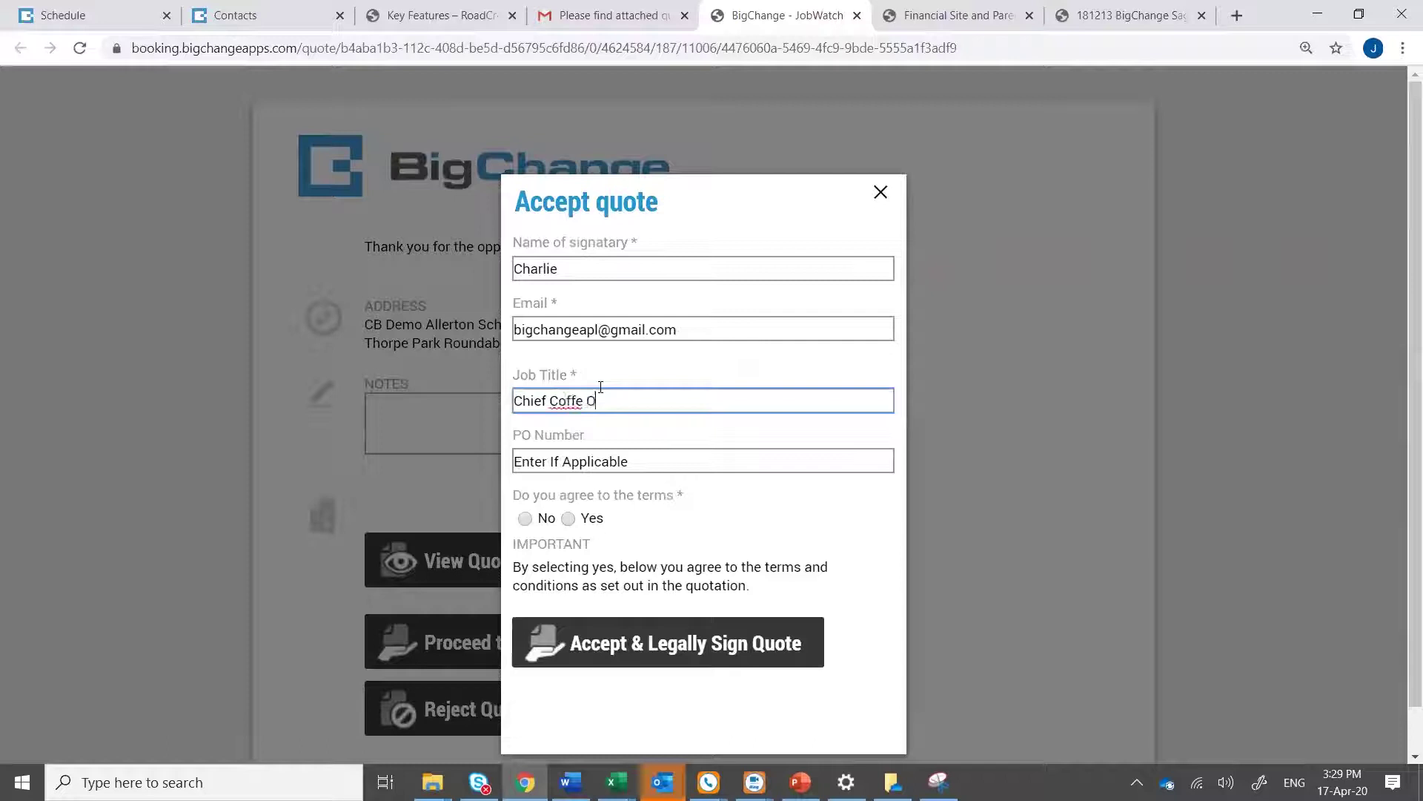
key(BackSpace)
text(officer)
key(Tab)
text(oihbohiadfb)
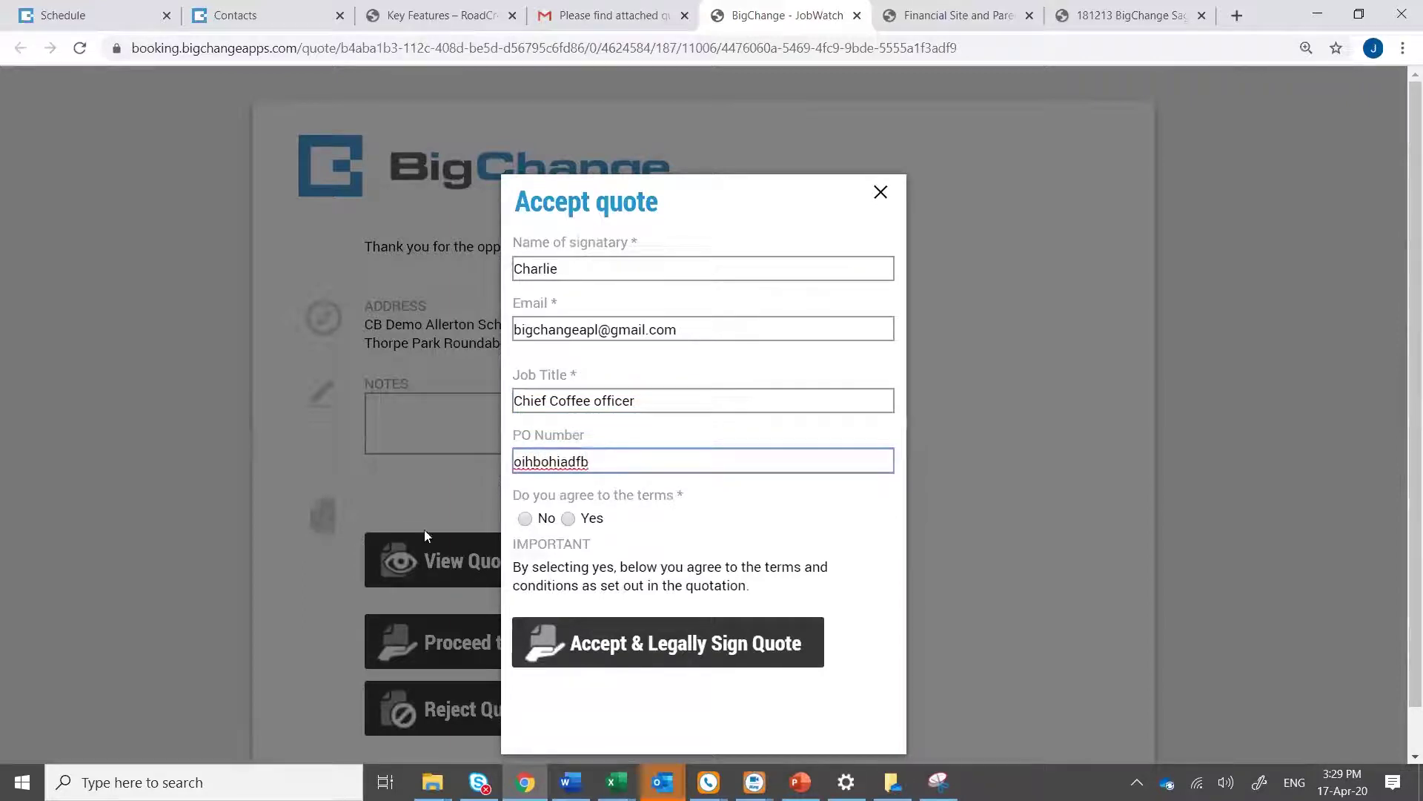
click(568, 518)
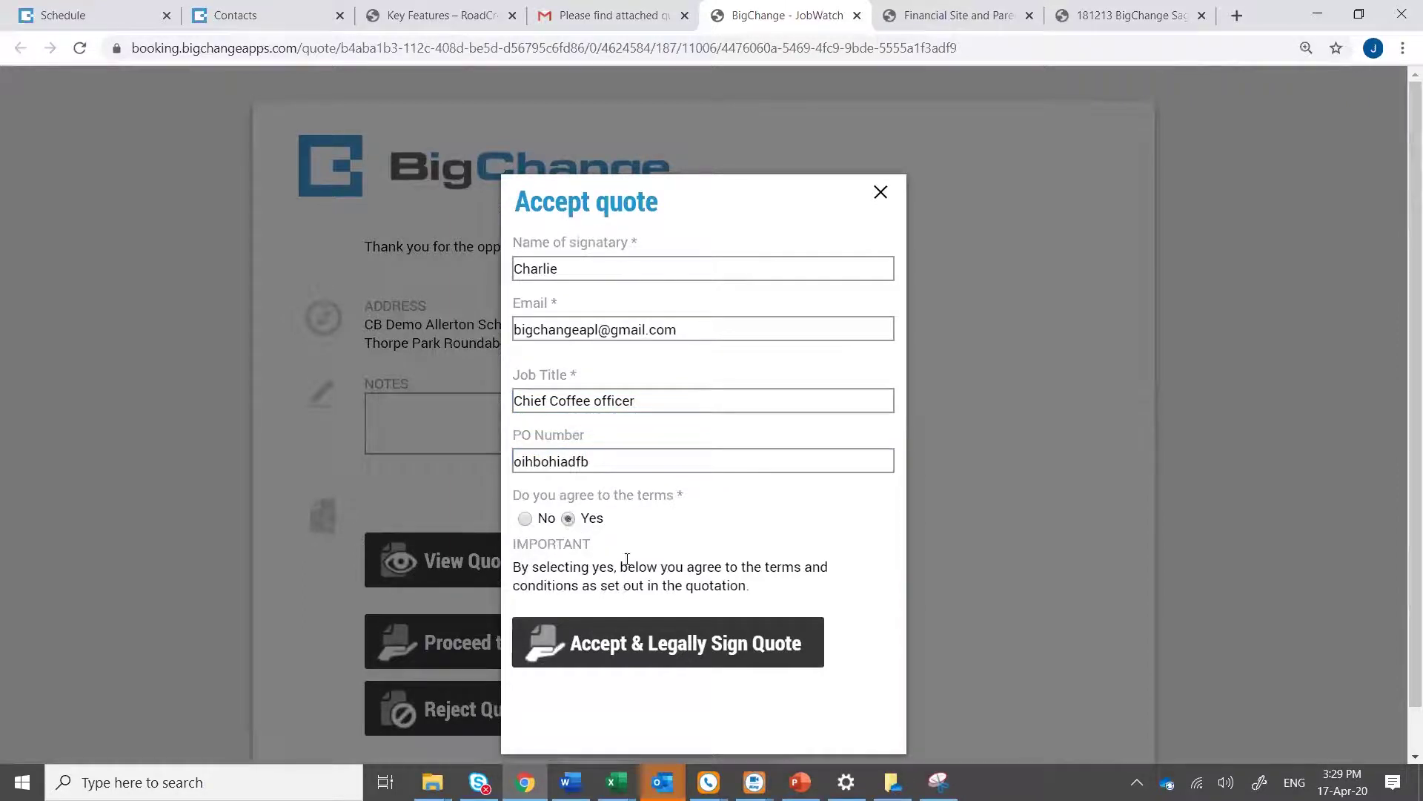
click(671, 647)
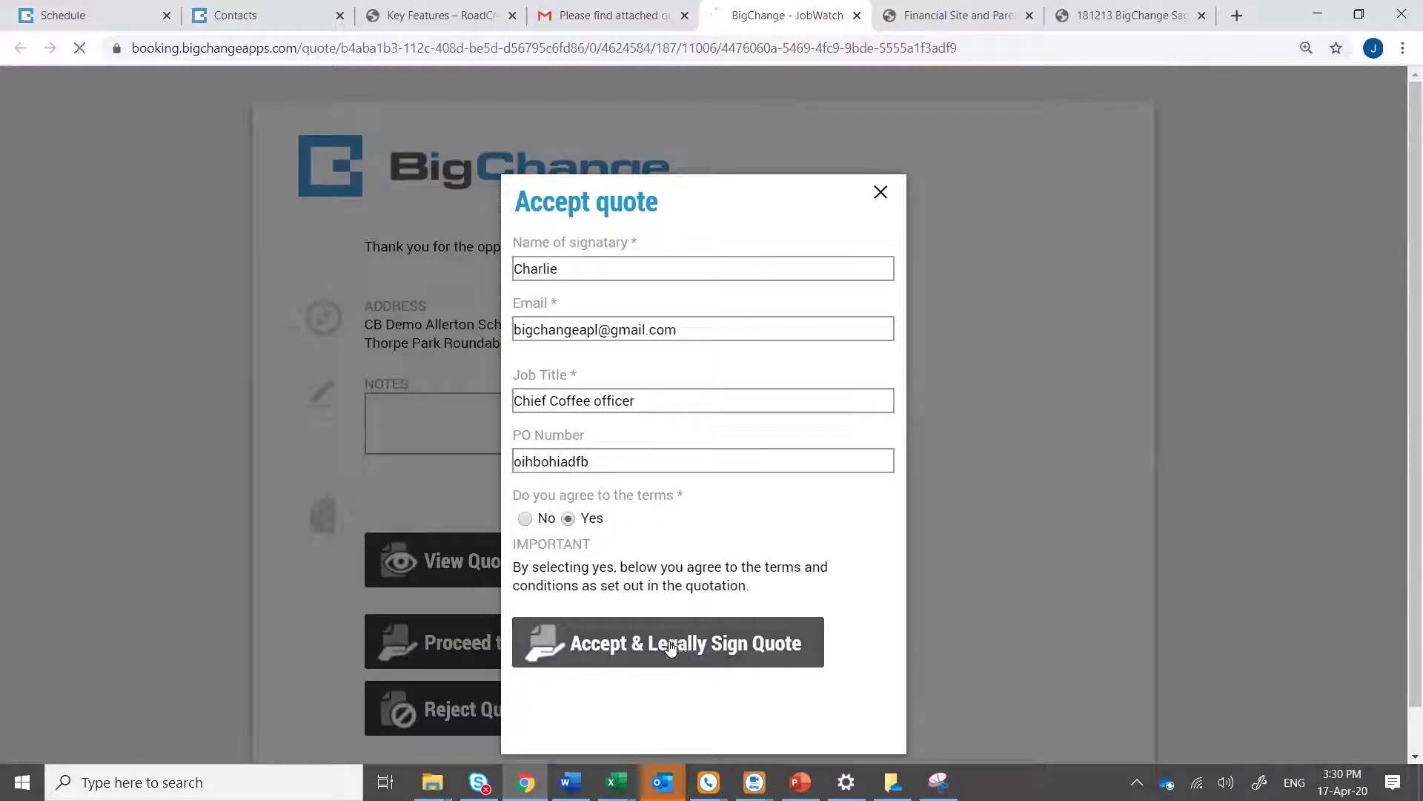
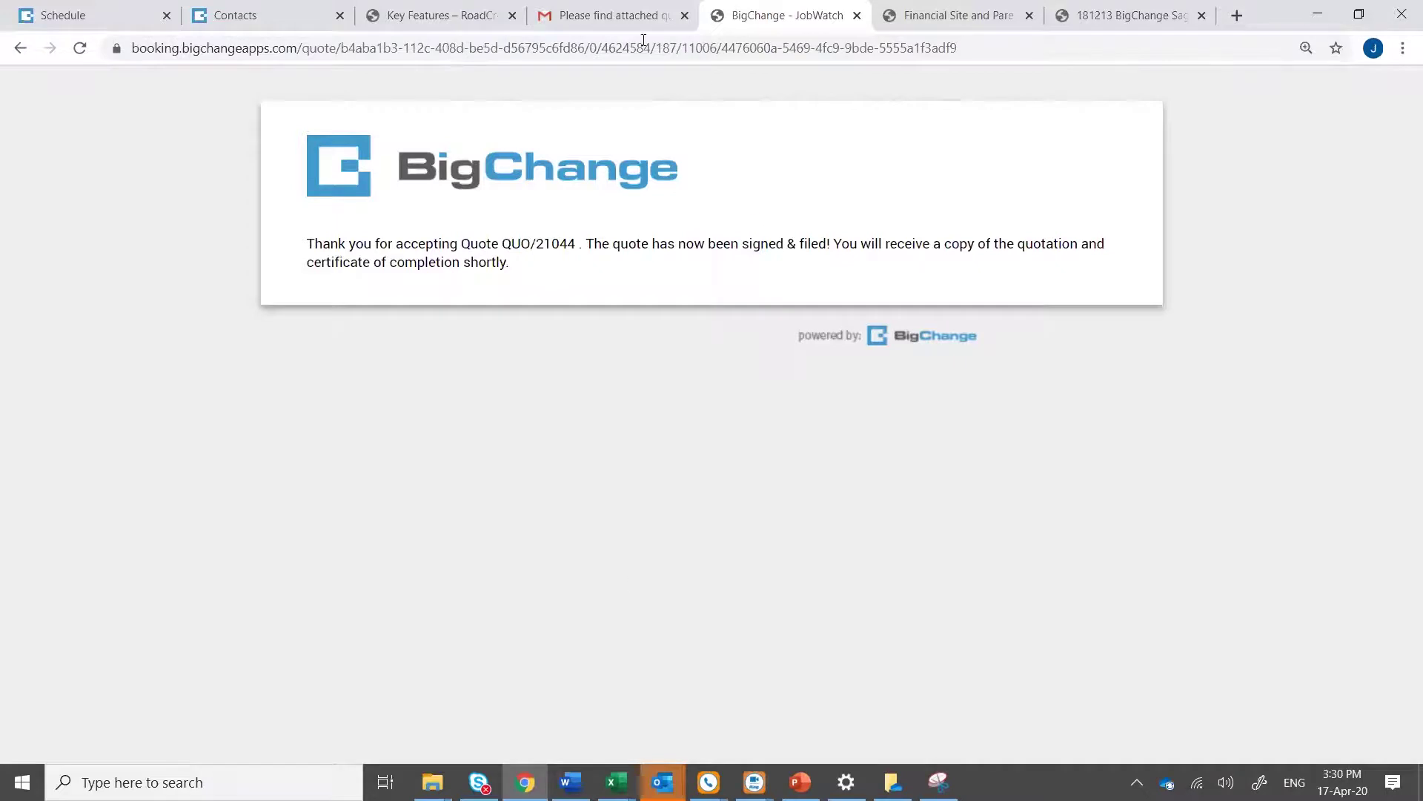
Return to the Gmail inbox to check for the signed quotation and its completion certificate
click(611, 13)
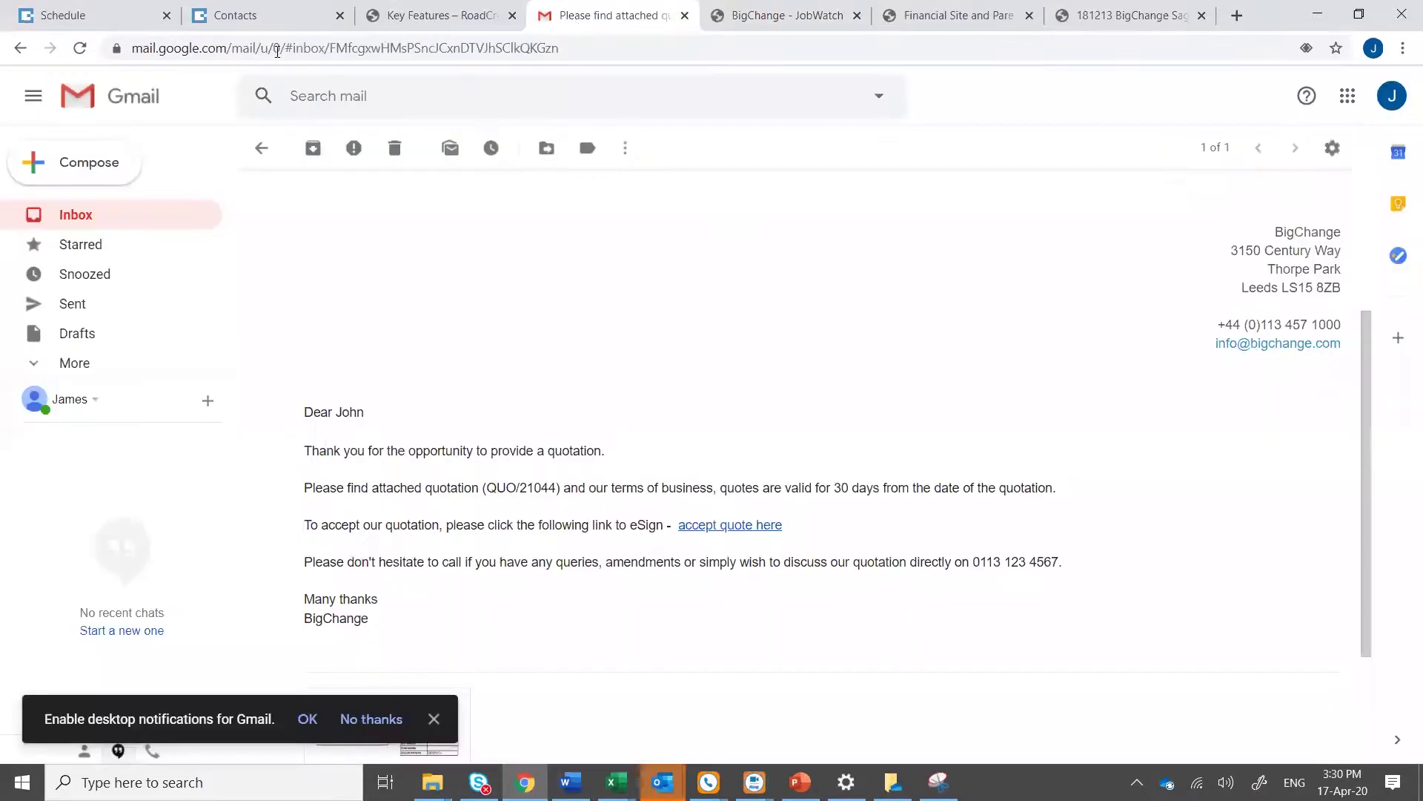
click(260, 149)
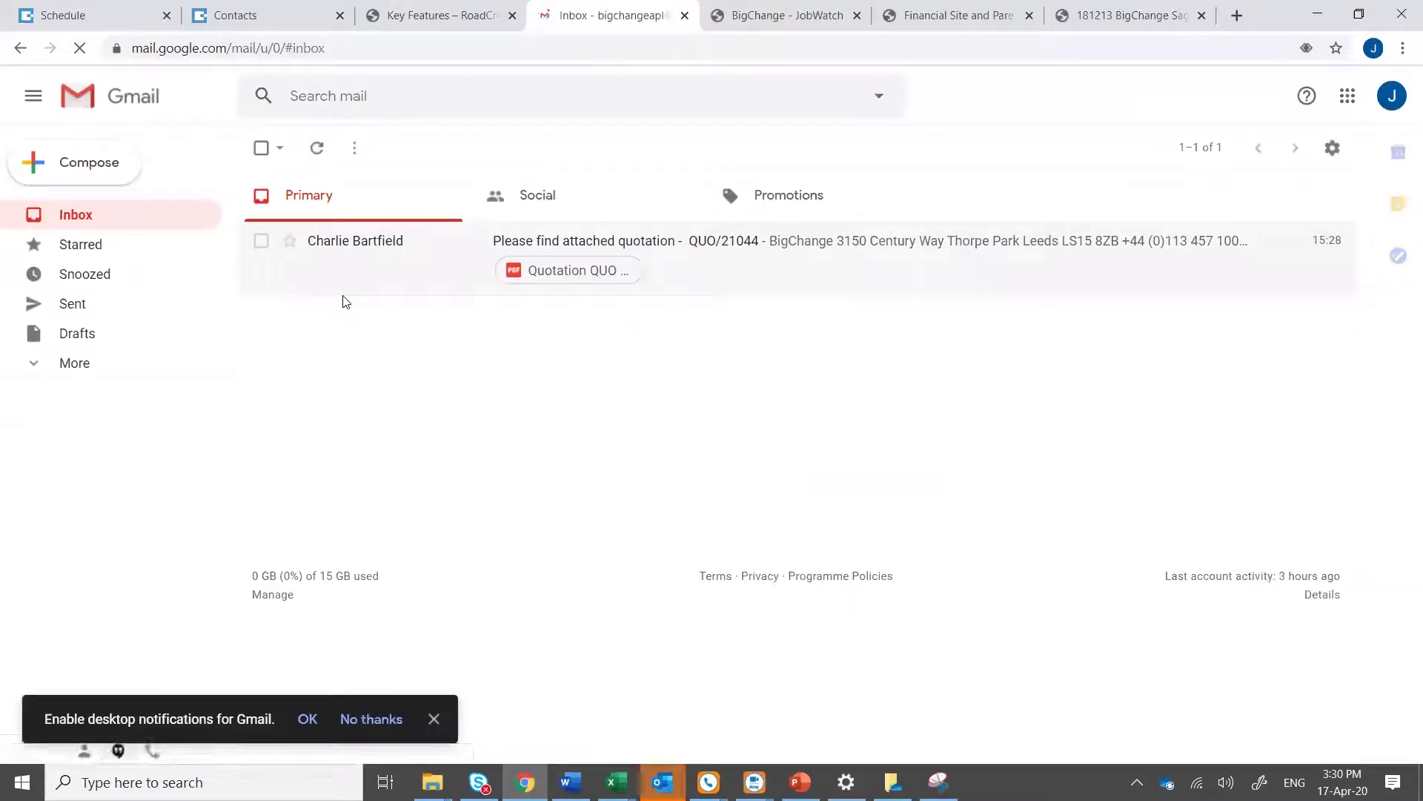
Switch to BigChange's financial documents list and show the Date paid or accepted column
click(265, 13)
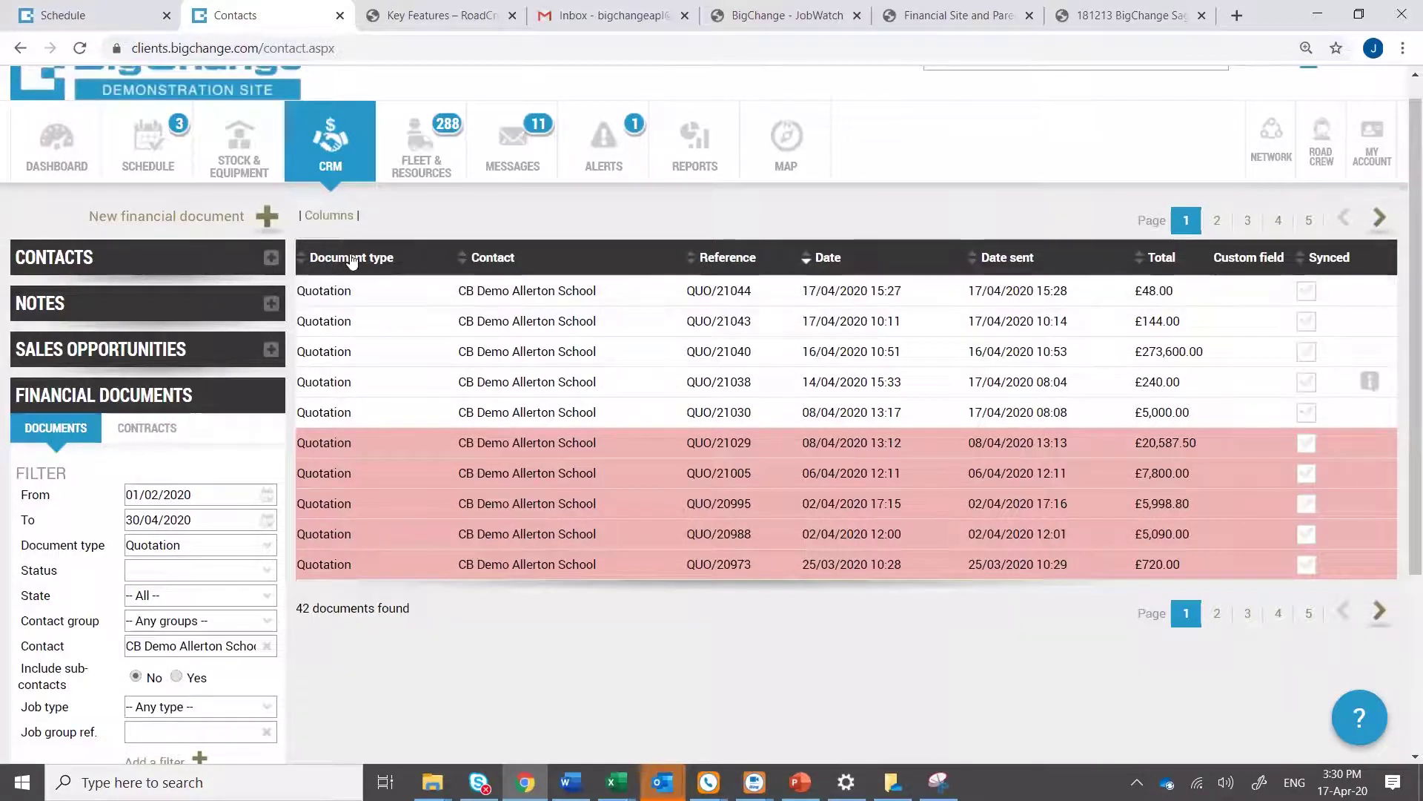
click(314, 215)
scroll(710, 377, down, 1)
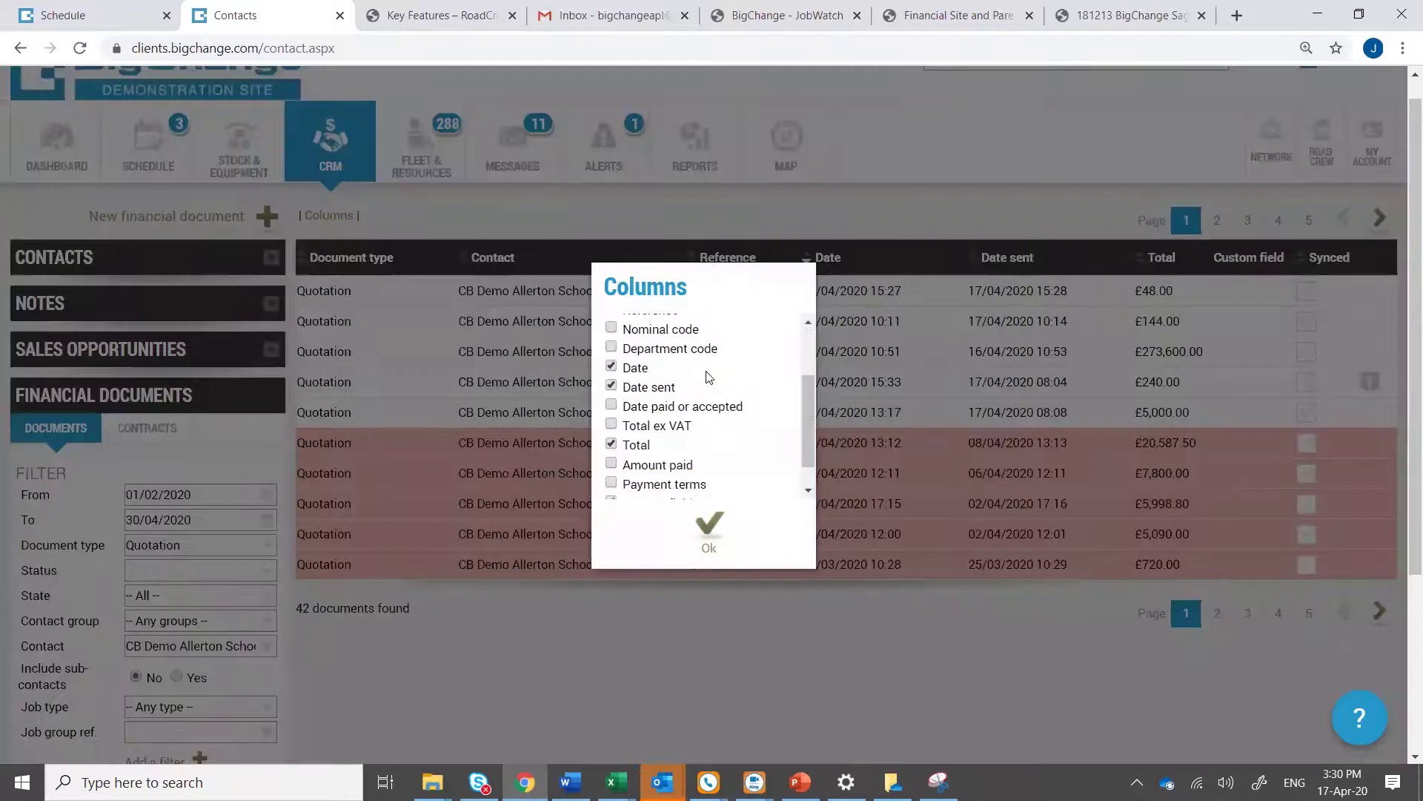
click(611, 404)
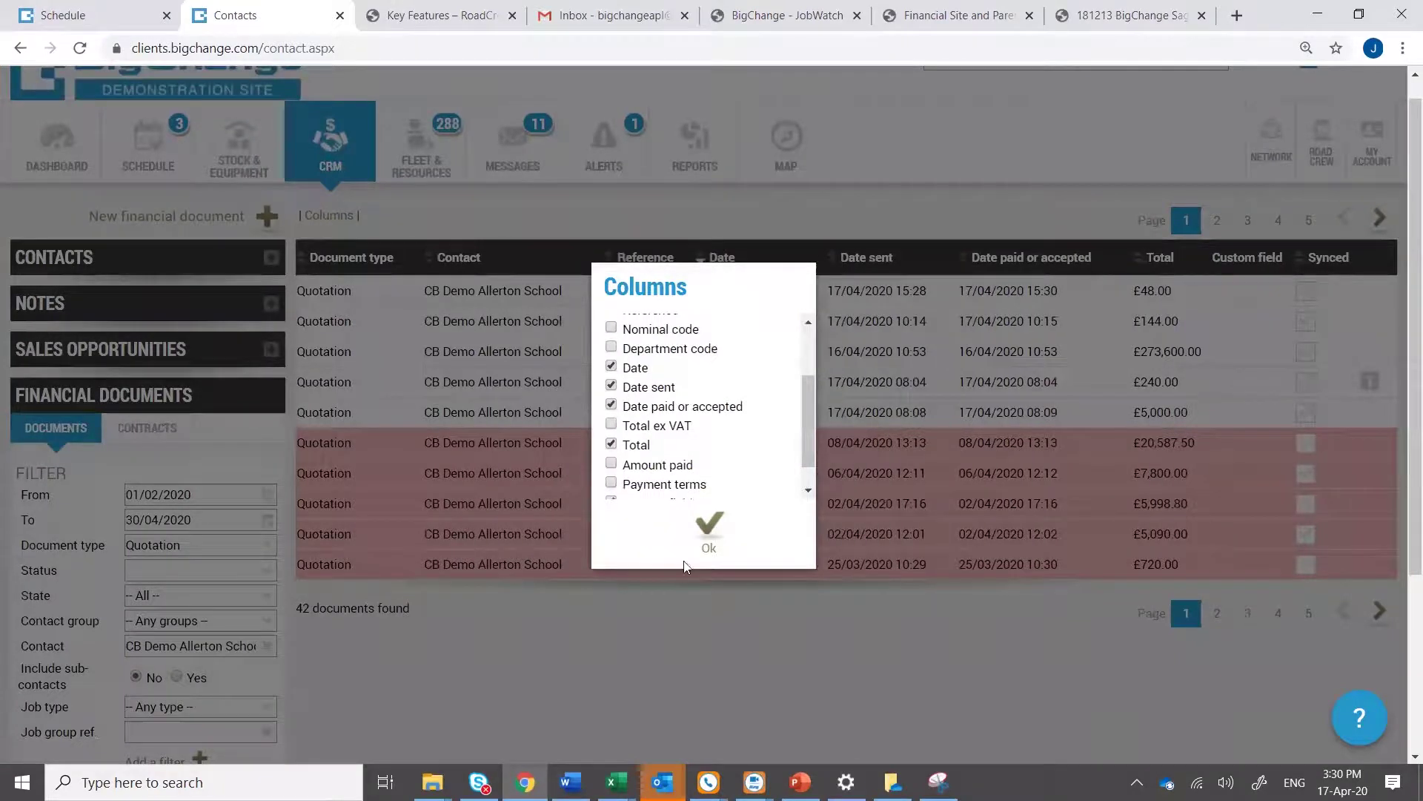
click(706, 540)
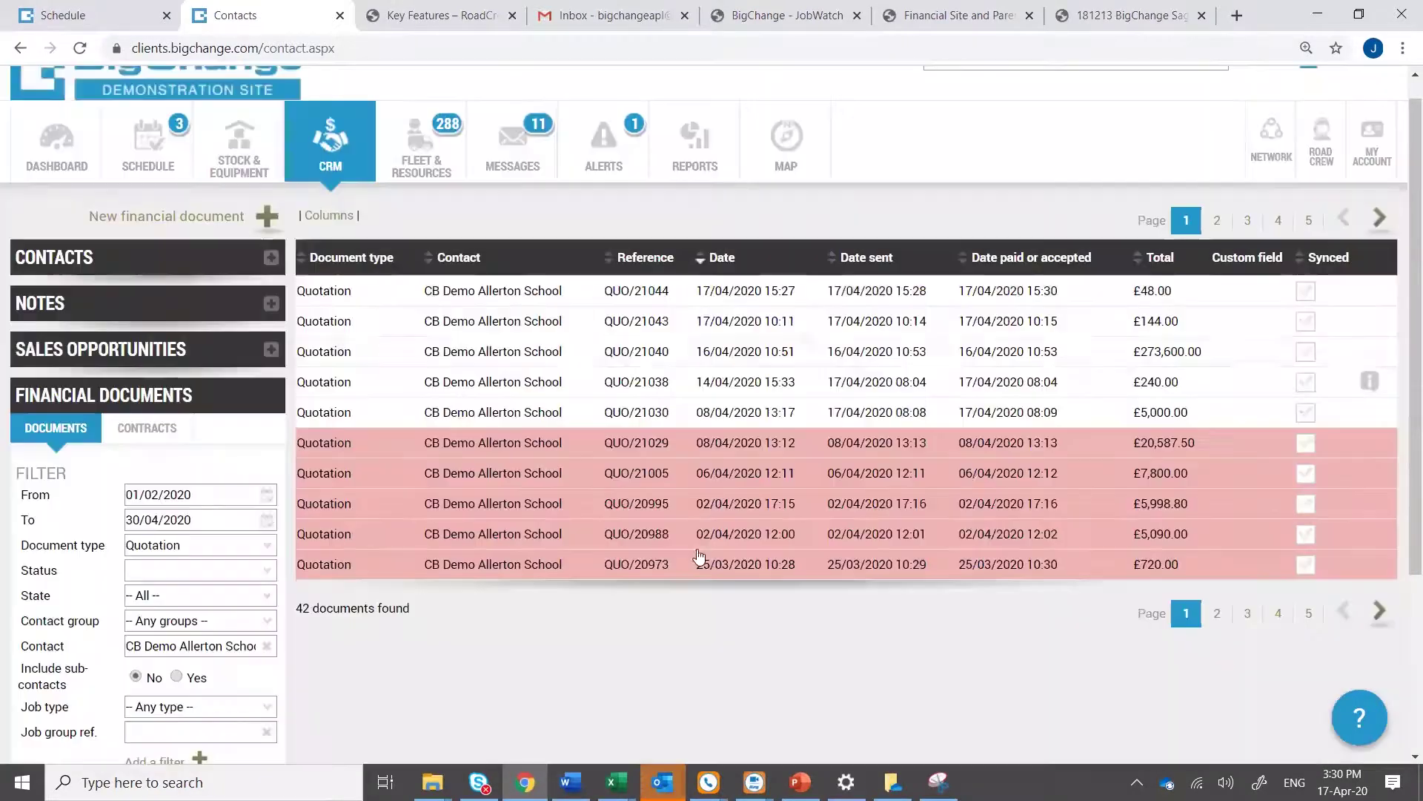
Open the newly accepted quotation of CB Demo Allerton School and examine its activity log
click(1019, 297)
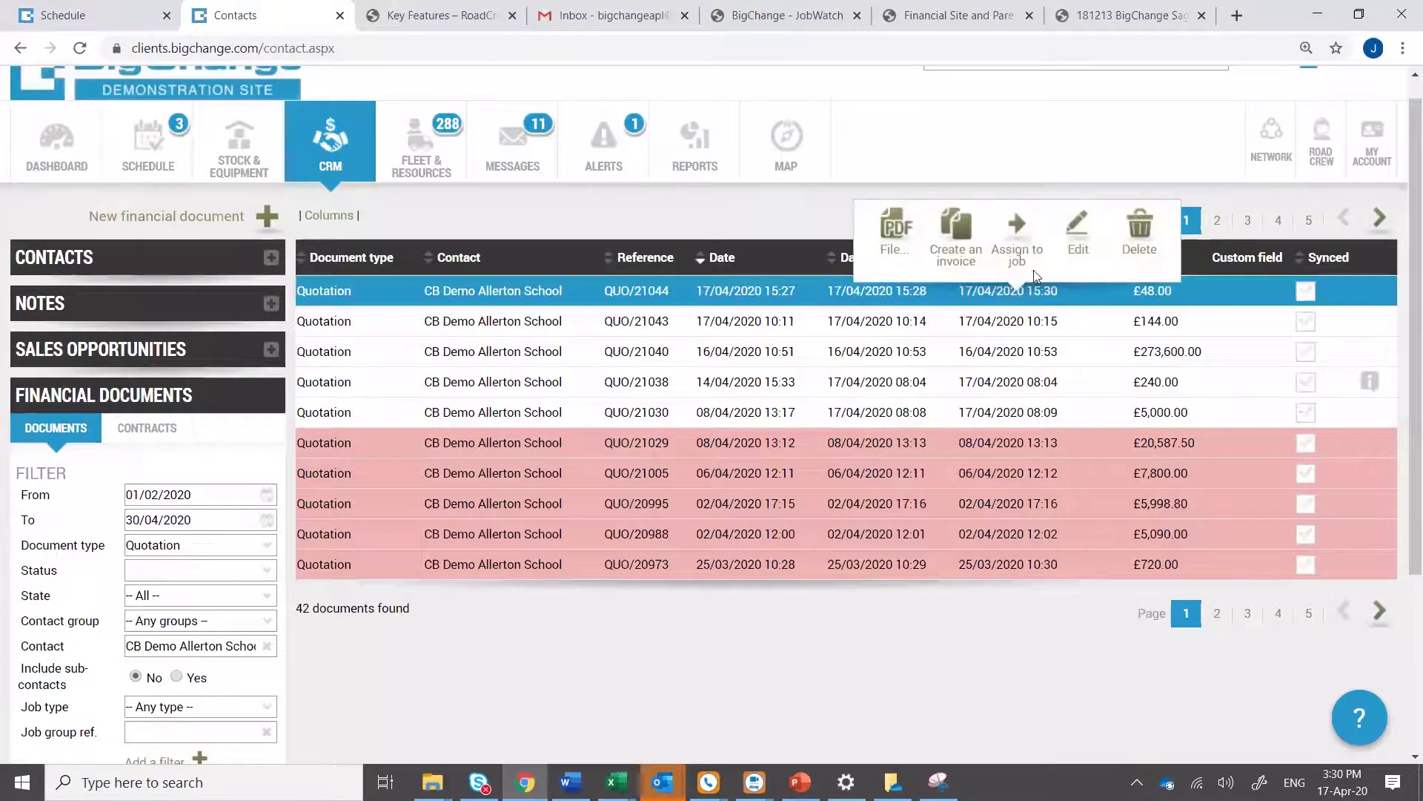
click(1079, 241)
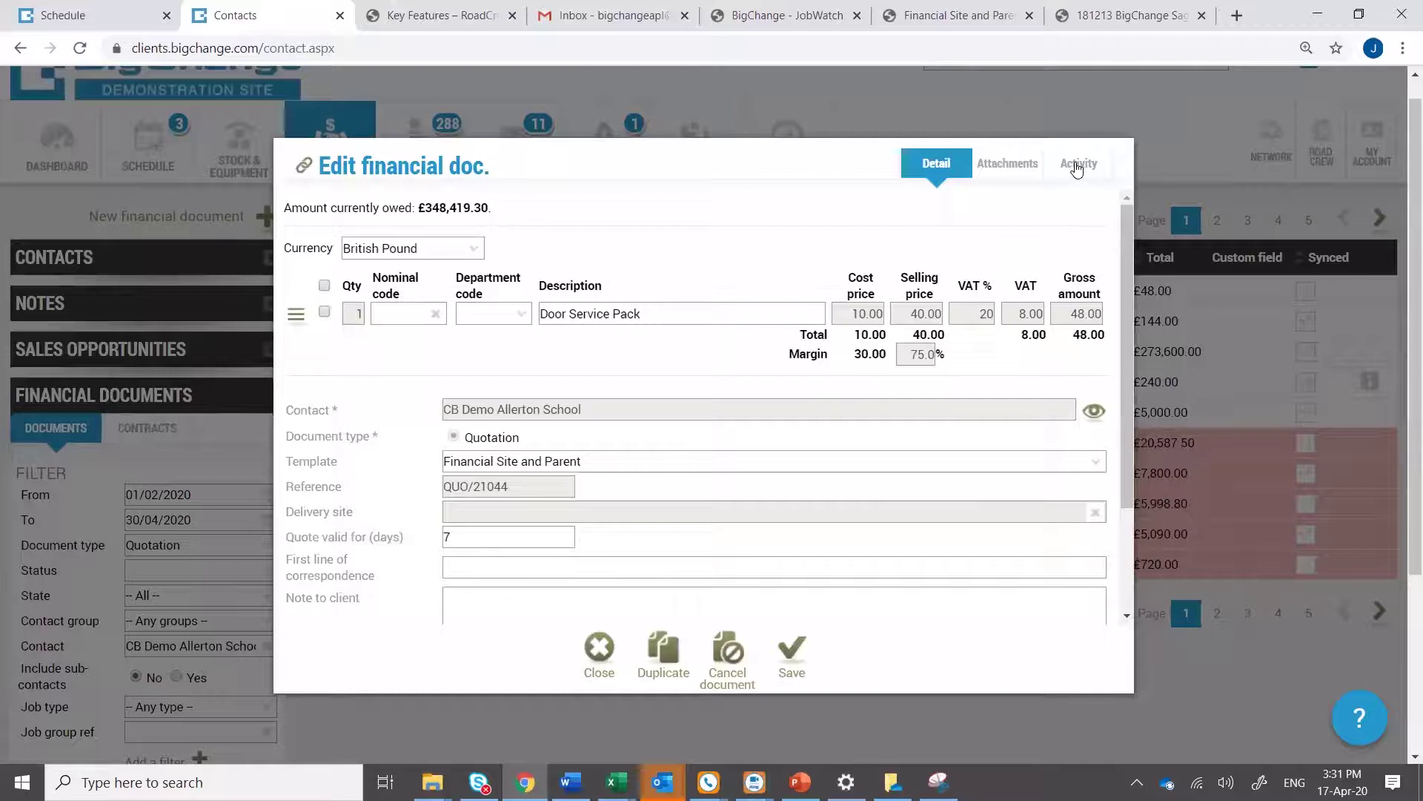
click(1077, 169)
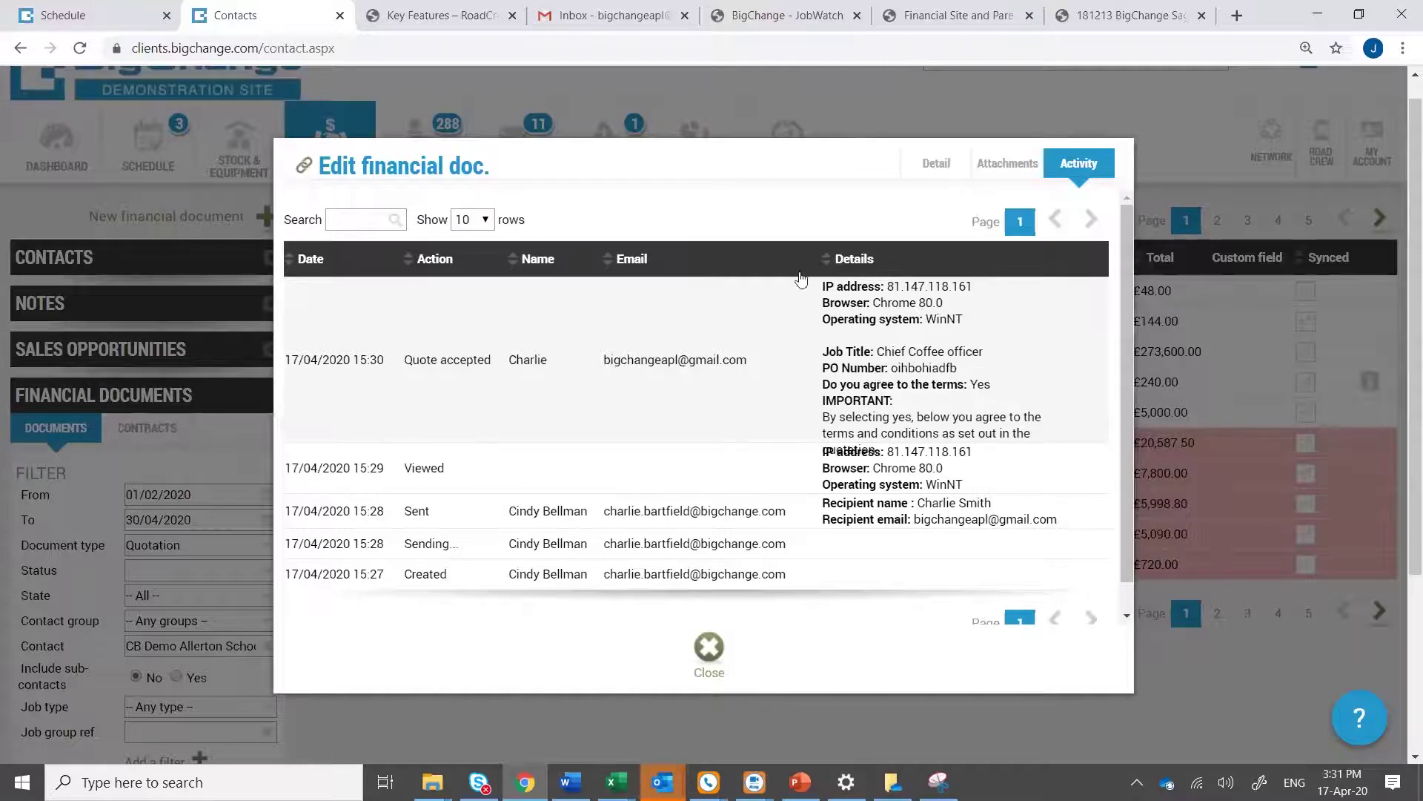
Refresh the Gmail inbox to check for the acceptance receipt, and return to BigChange to close the quotation
click(627, 14)
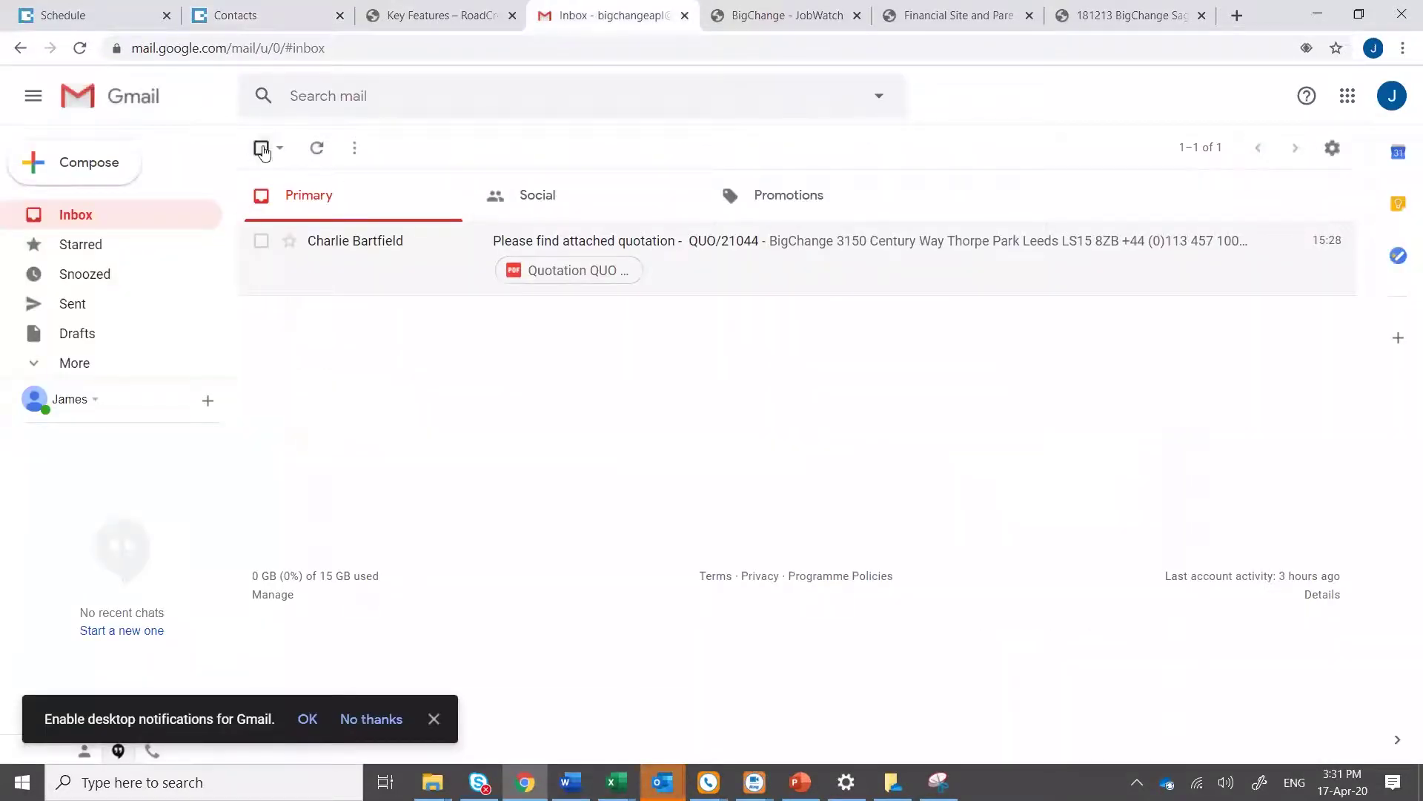
click(319, 154)
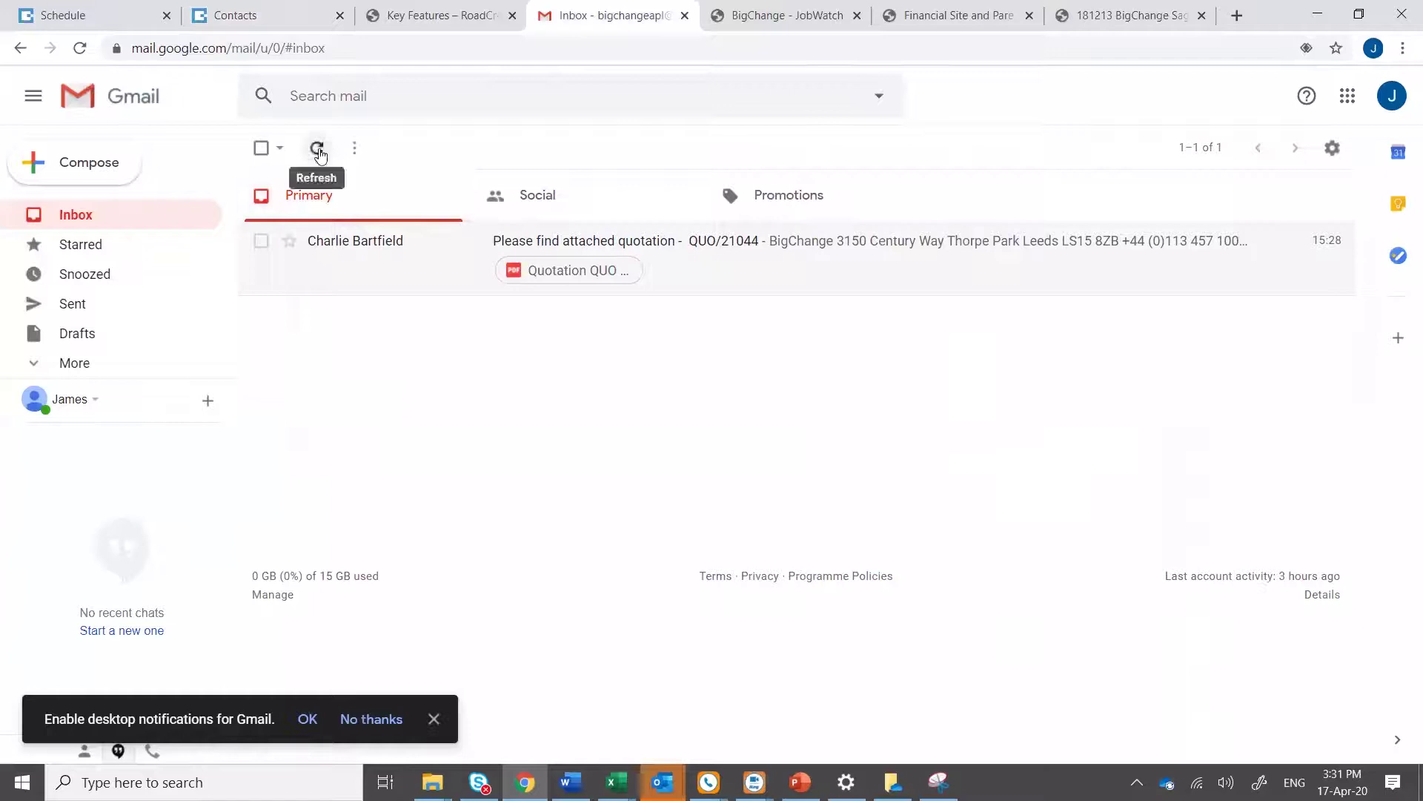
click(318, 152)
click(265, 16)
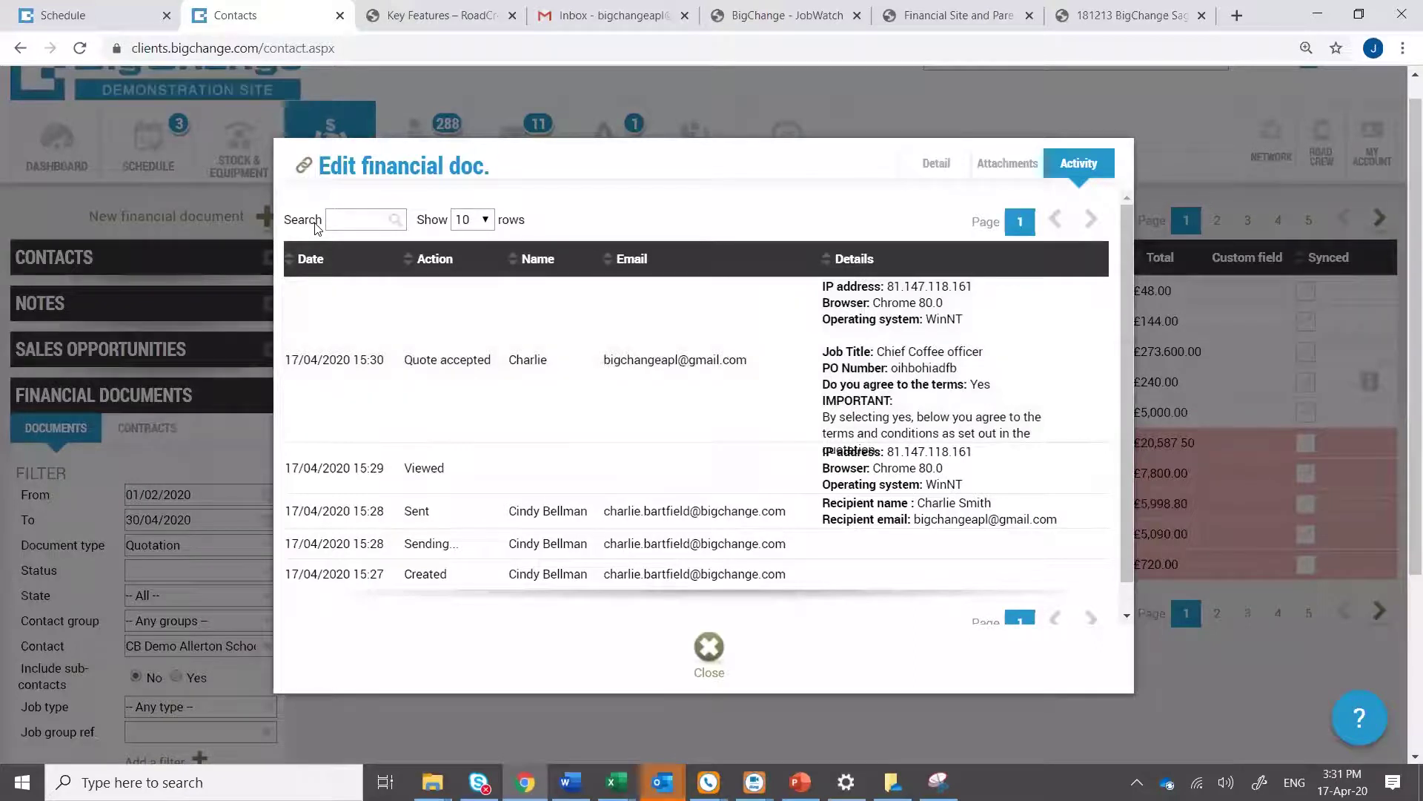
click(708, 660)
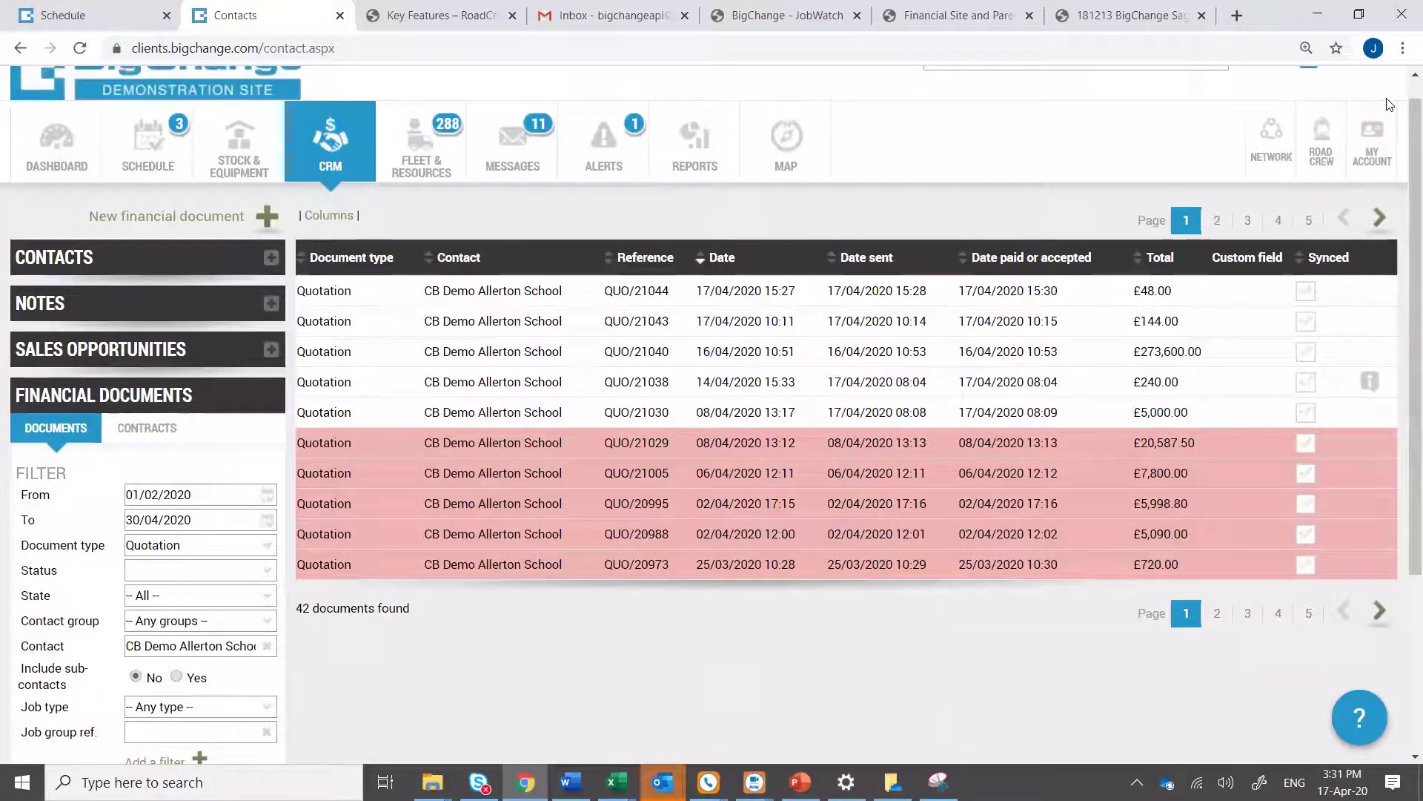
Open the list of templates in the account's administration settings
click(1373, 157)
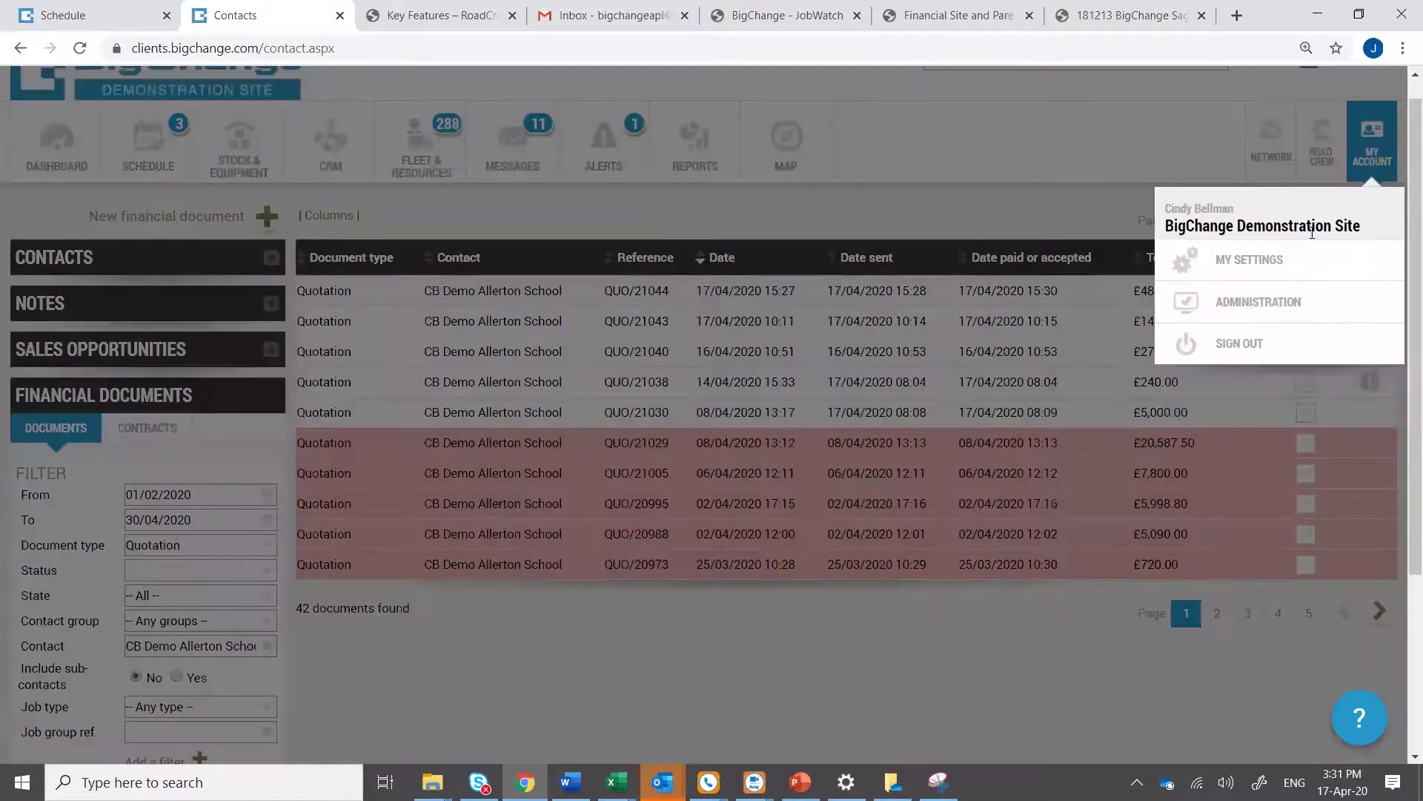
click(1283, 314)
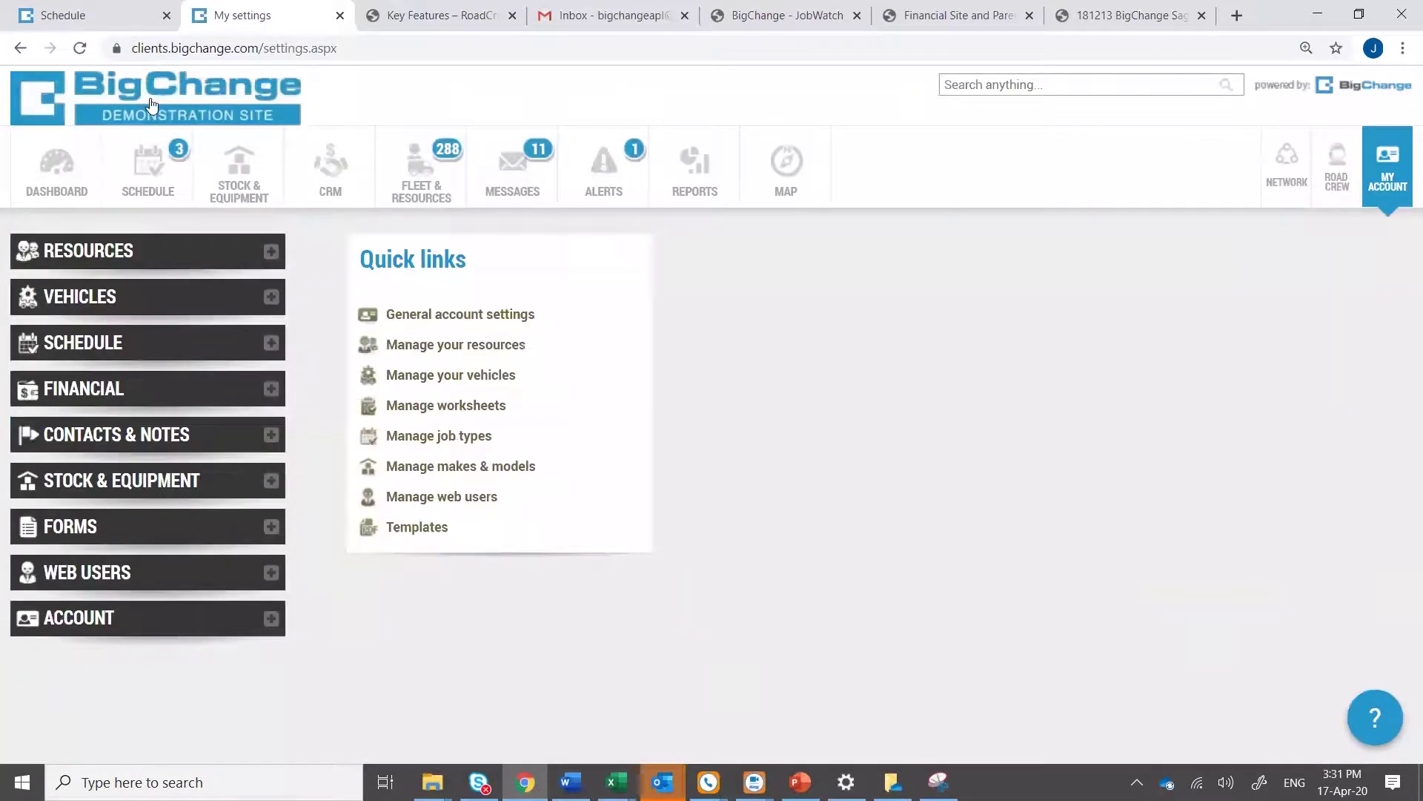
click(421, 536)
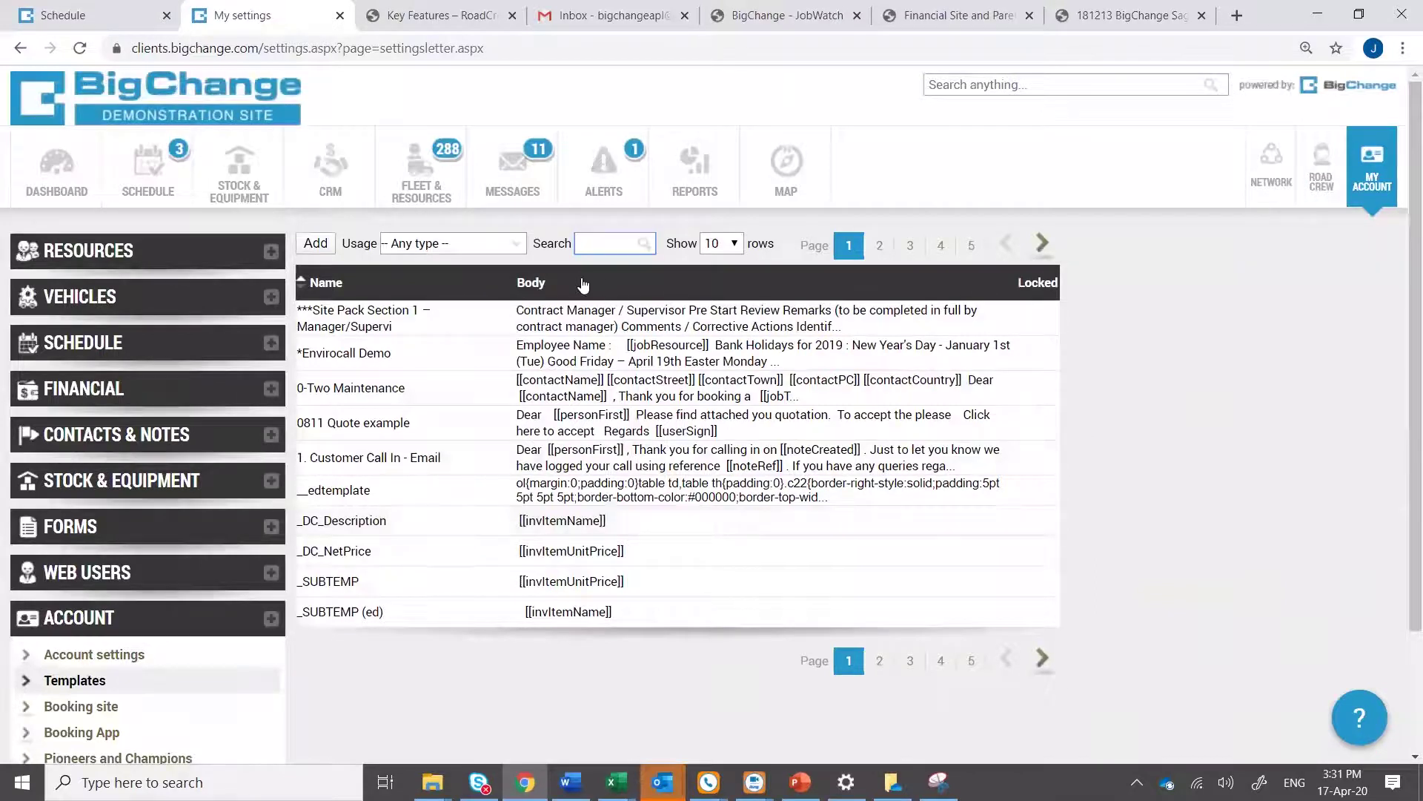
Search the templates for "demo" and open the Demo v2 template for editing
text(demo)
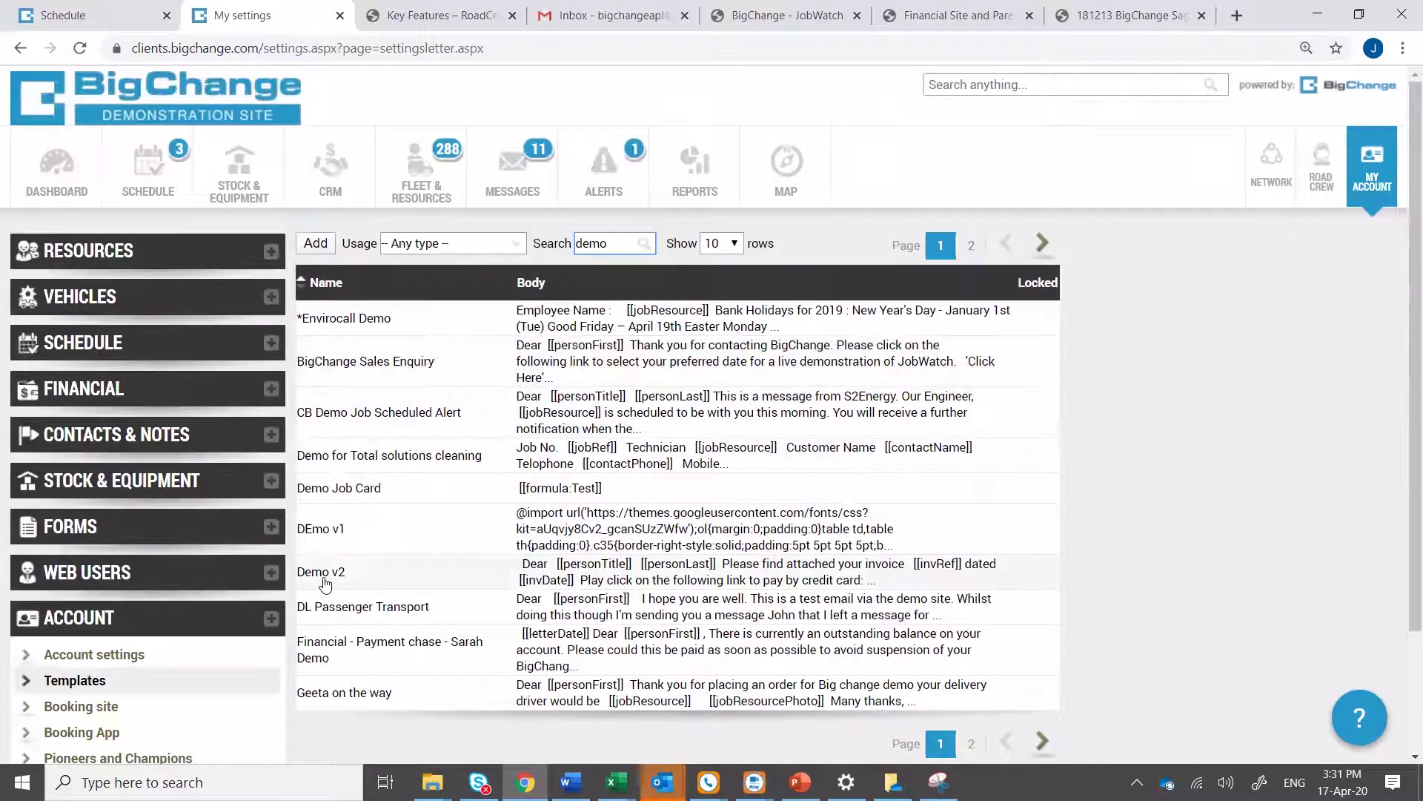
click(326, 583)
click(392, 516)
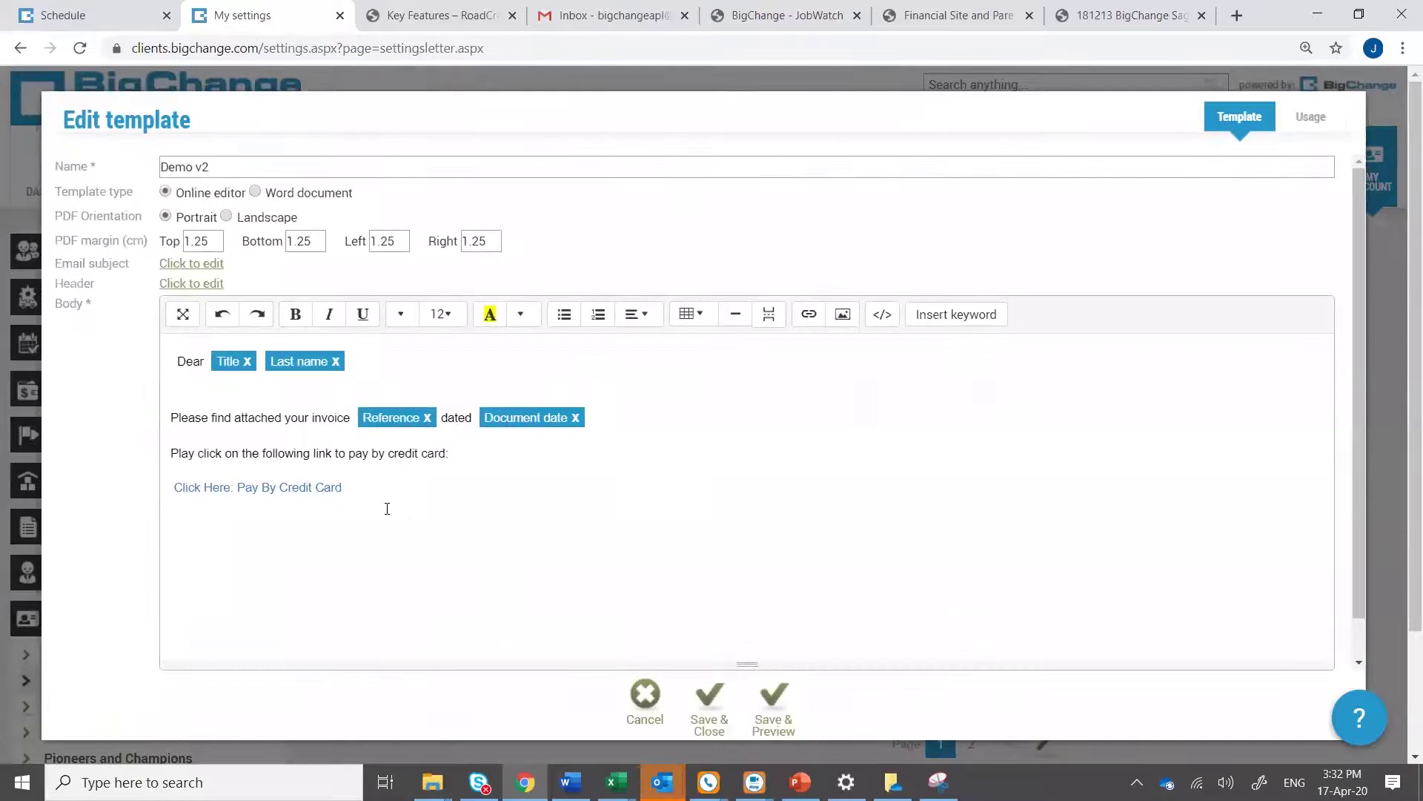
Examine the header and body sections of the Demo v2 template and close it without saving
click(186, 284)
scroll(407, 474, down, 1)
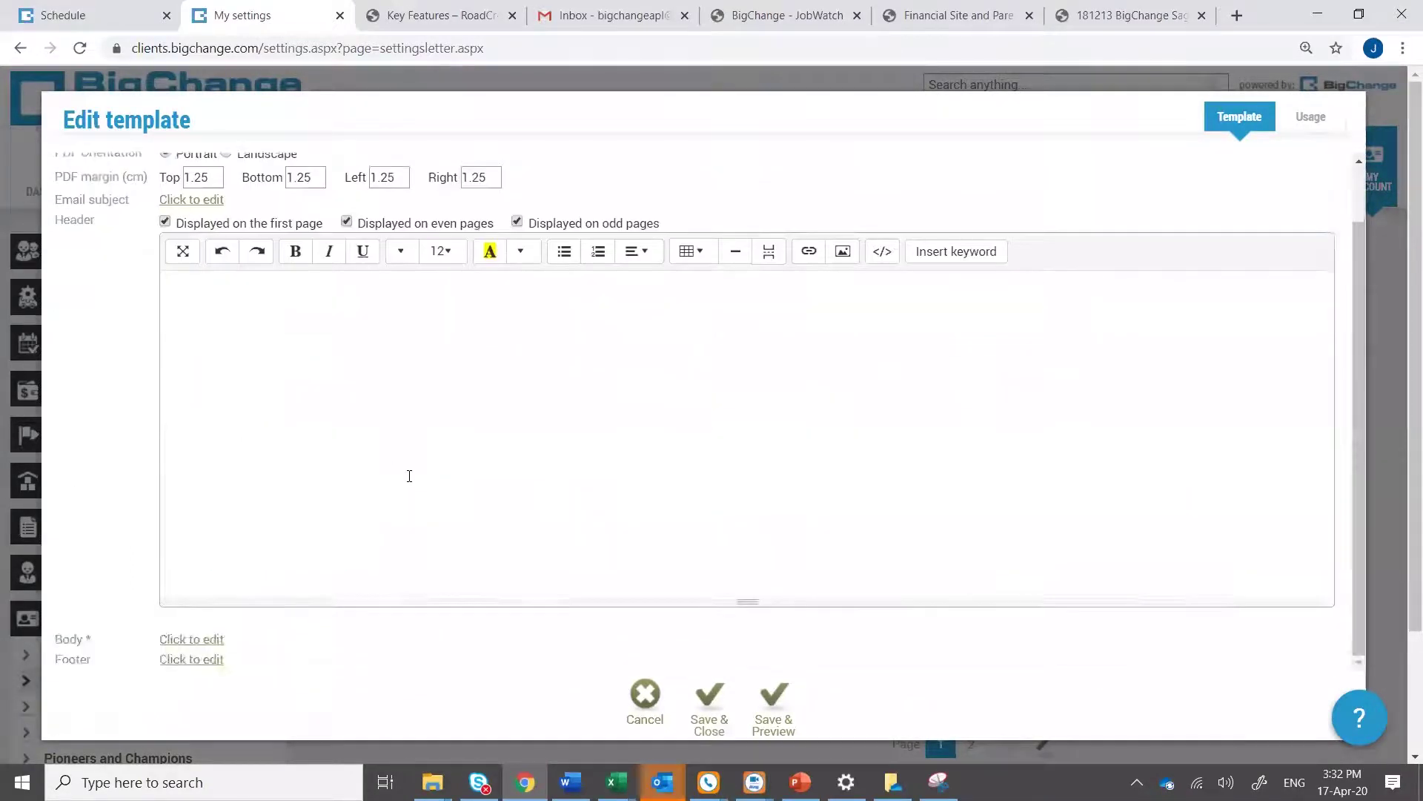
scroll(412, 474, up, 1)
scroll(428, 477, down, 1)
click(190, 646)
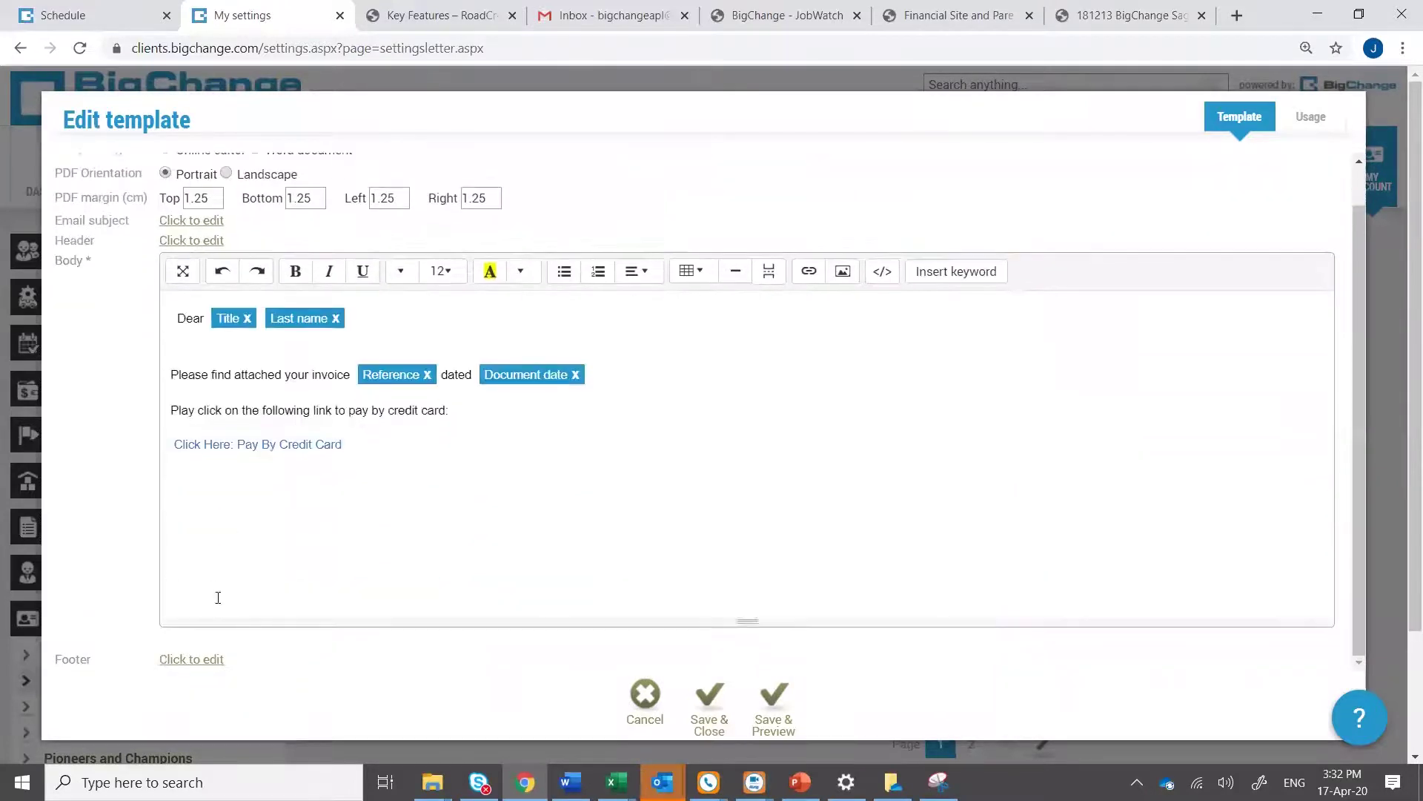
scroll(245, 519, up, 1)
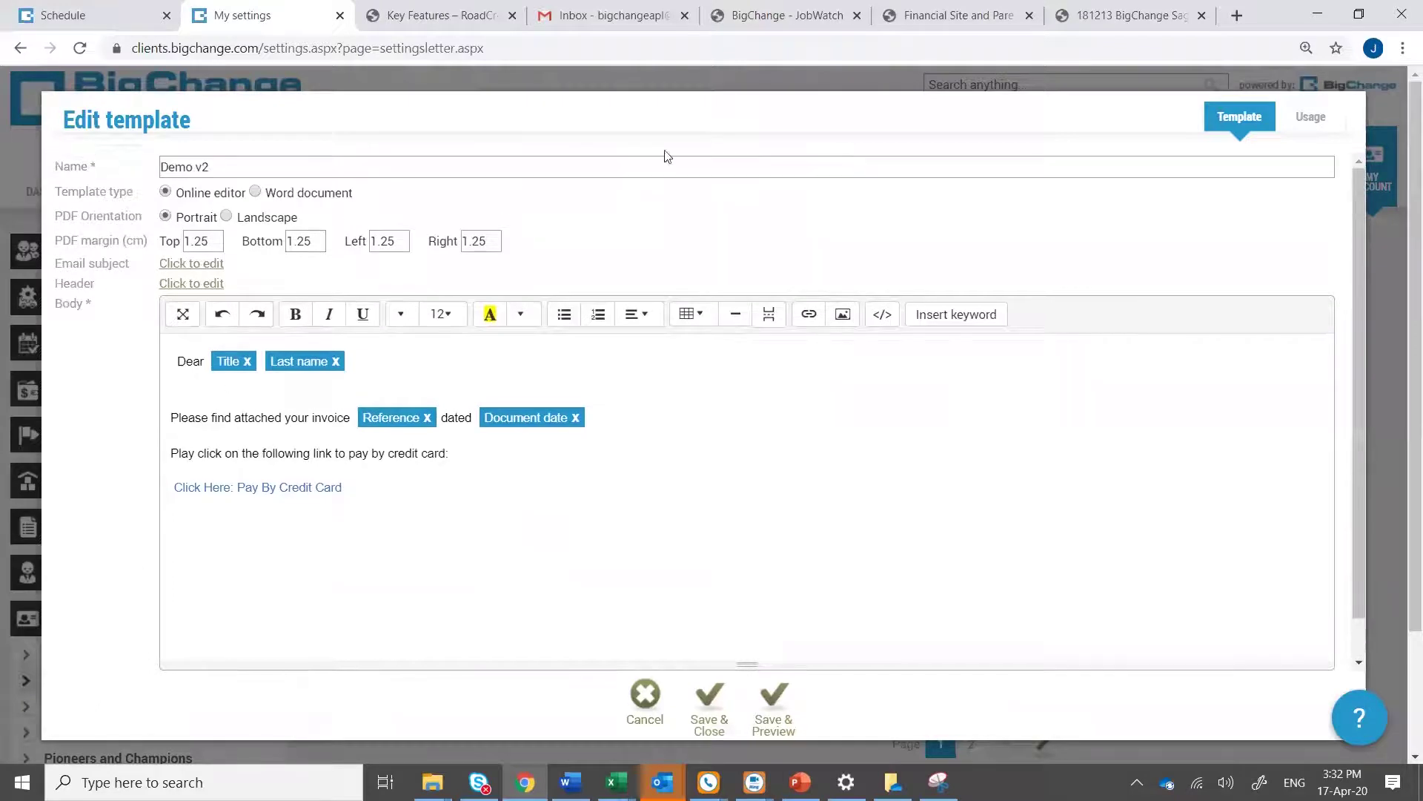
click(642, 701)
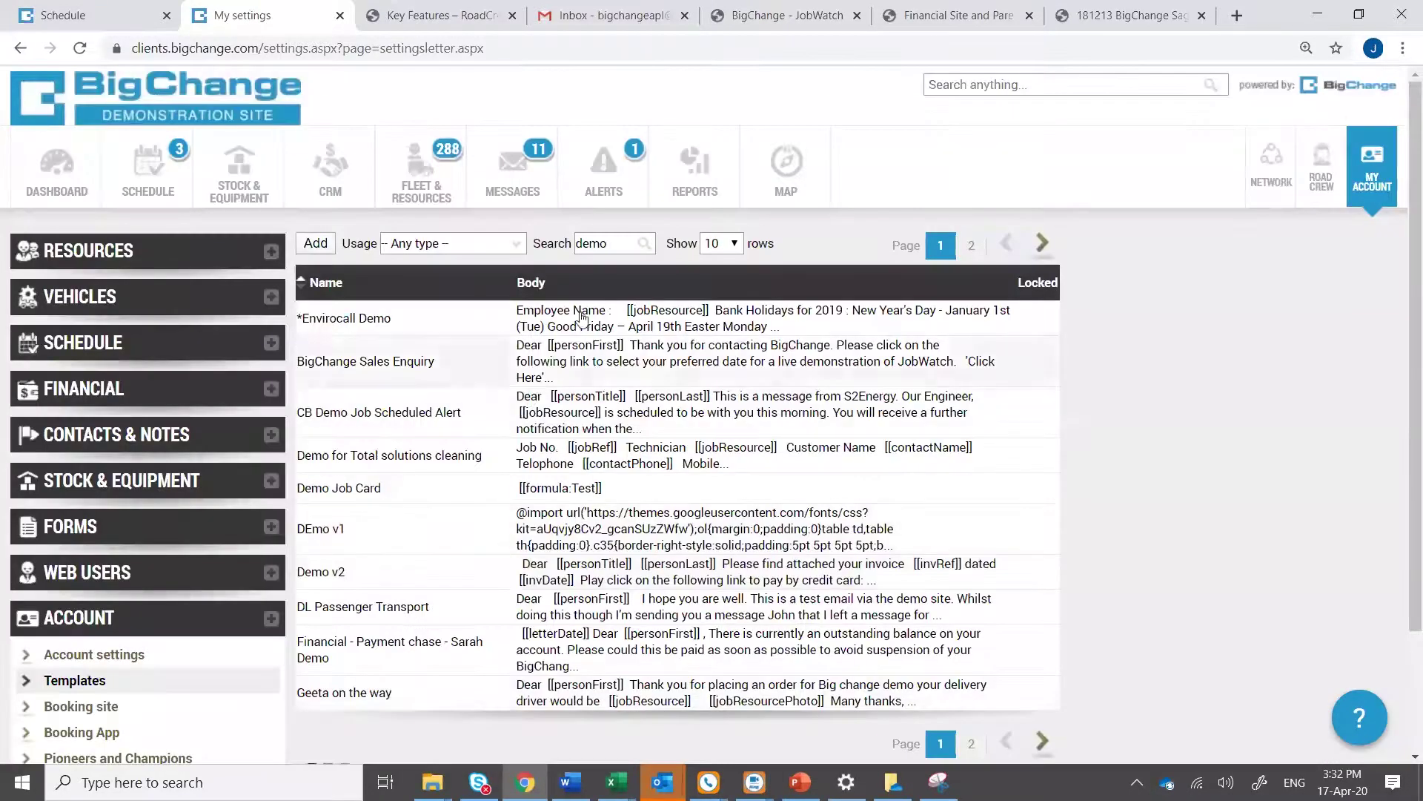
Search the templates for "as qu" and open the AS - Quote Acceptance template for editing
text(as)
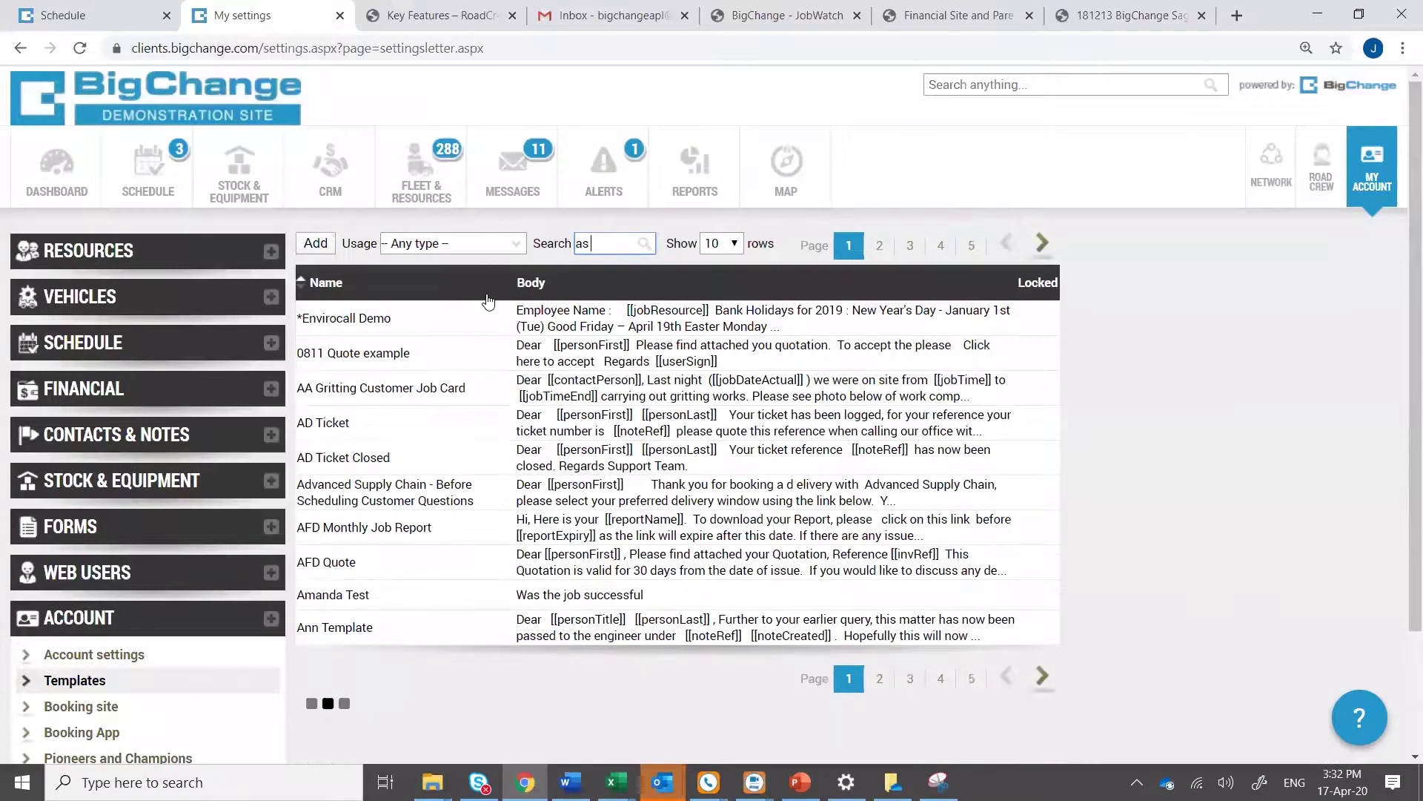
text( qu)
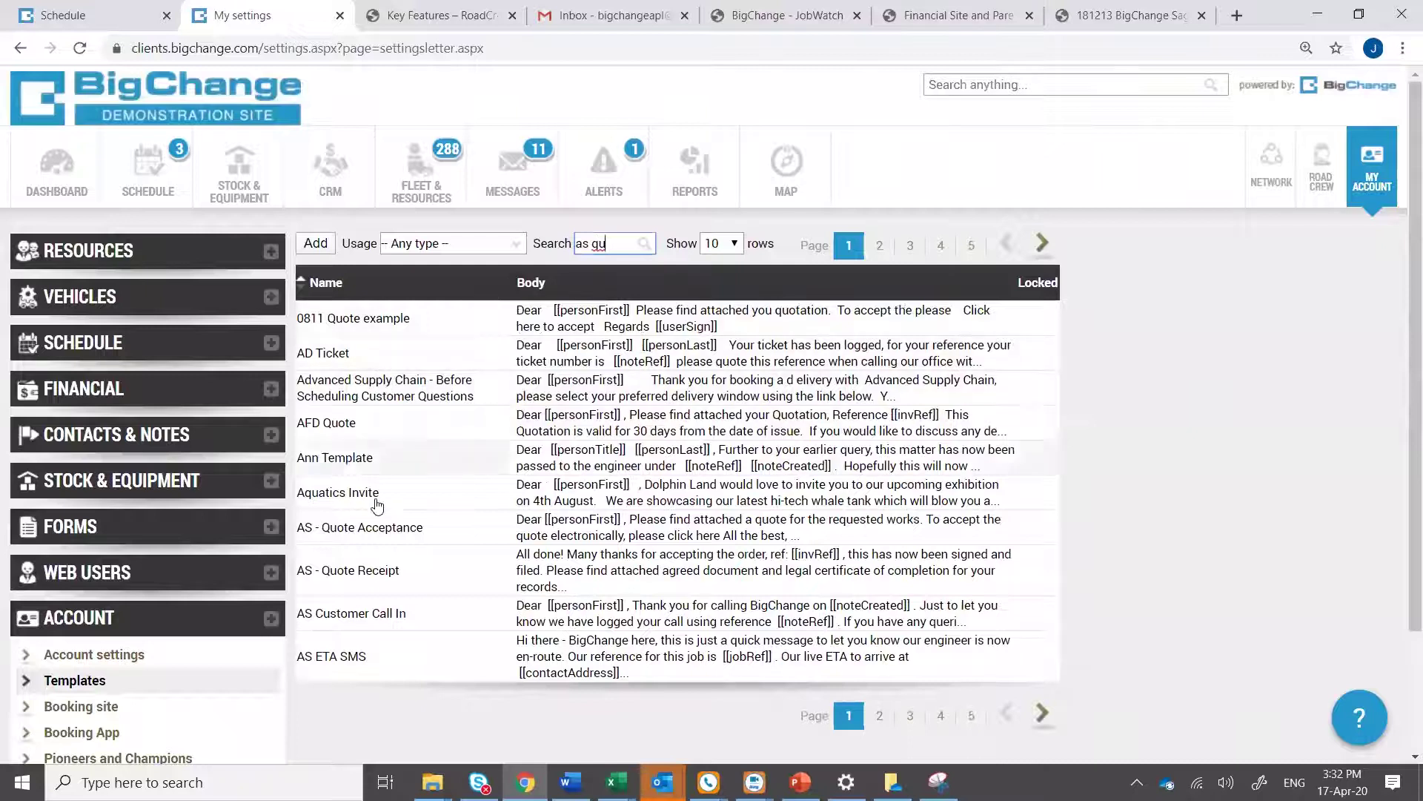
click(383, 527)
click(444, 467)
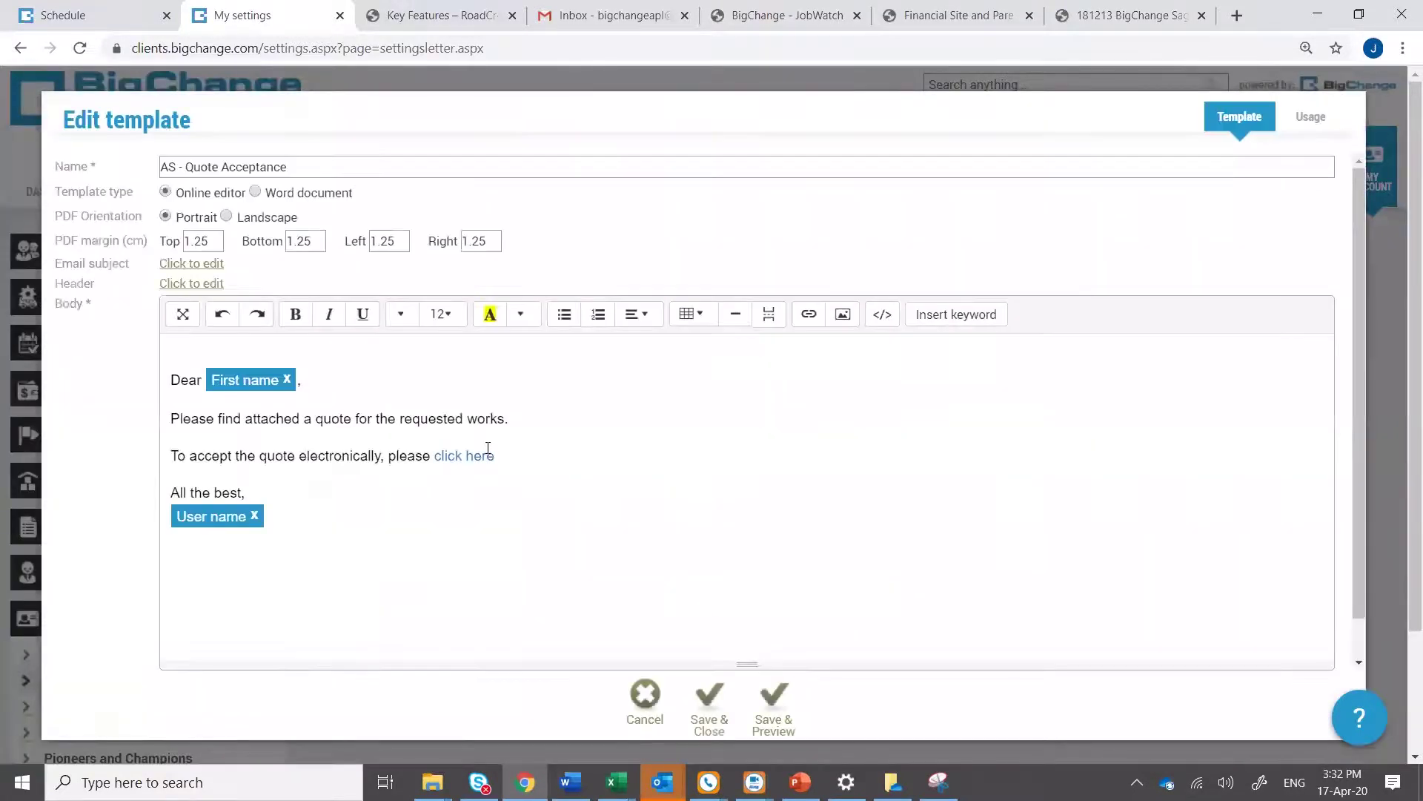
Examine the AS - Quote Acceptance template's header and its body, including the link for accepting the quote electronically
click(200, 284)
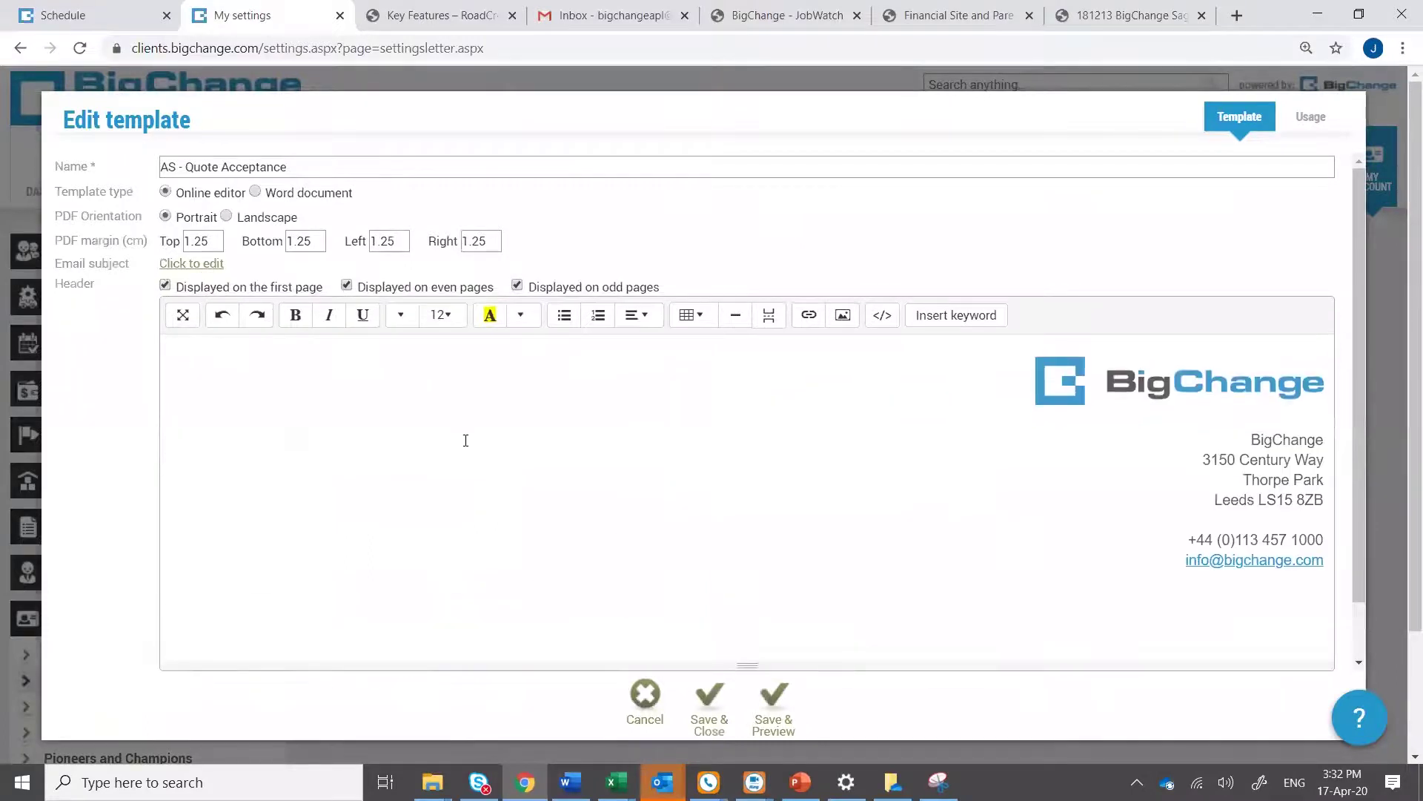
scroll(232, 470, down, 2)
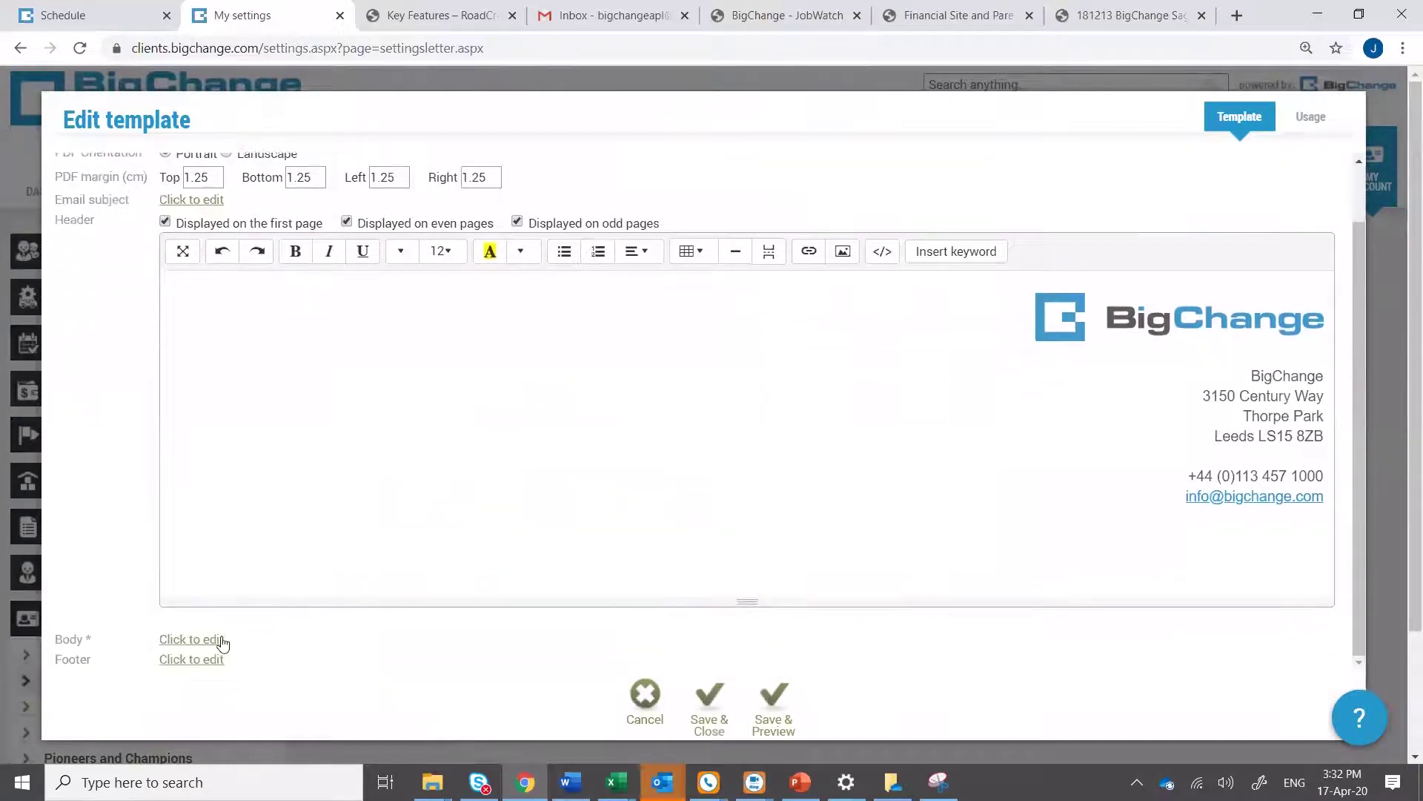
click(213, 642)
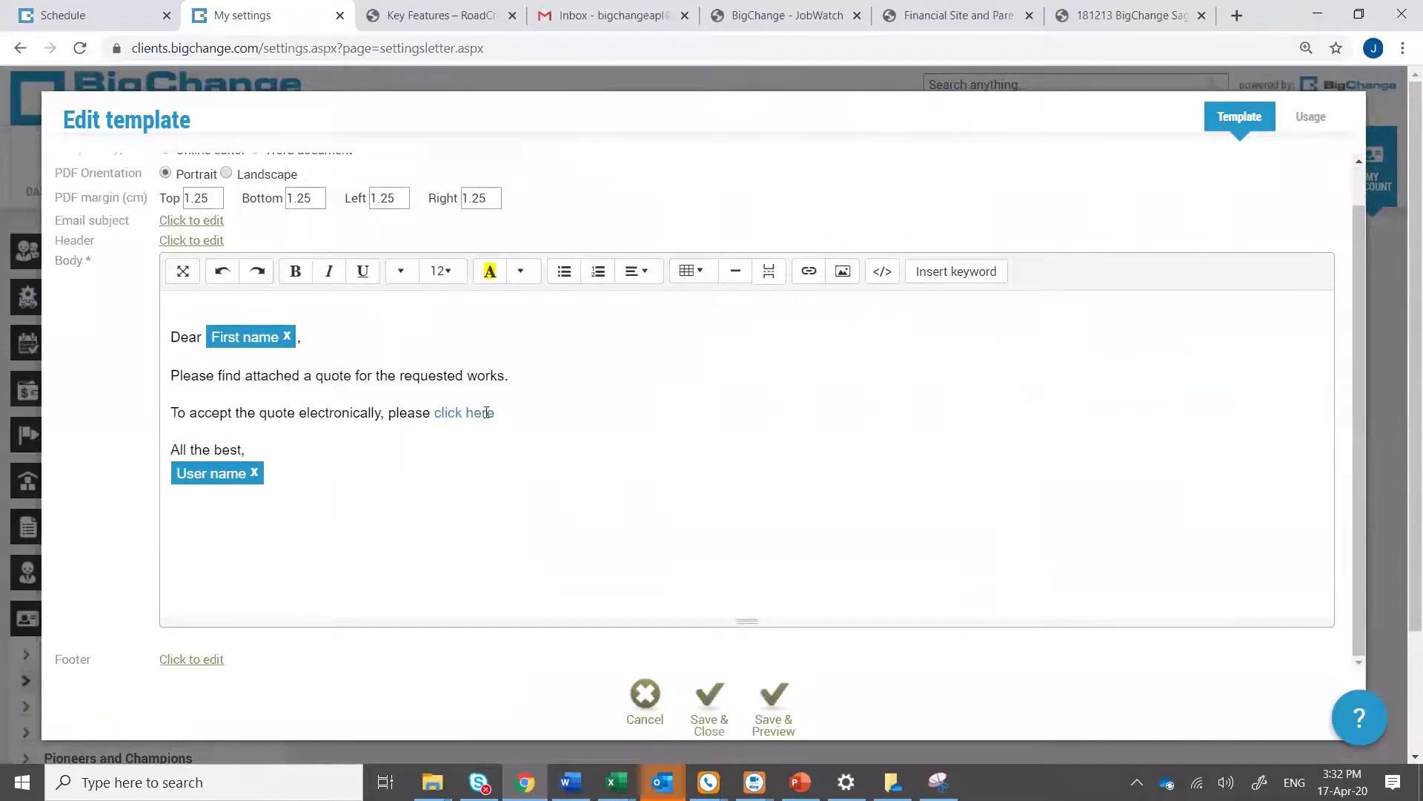
drag(516, 415, 434, 412)
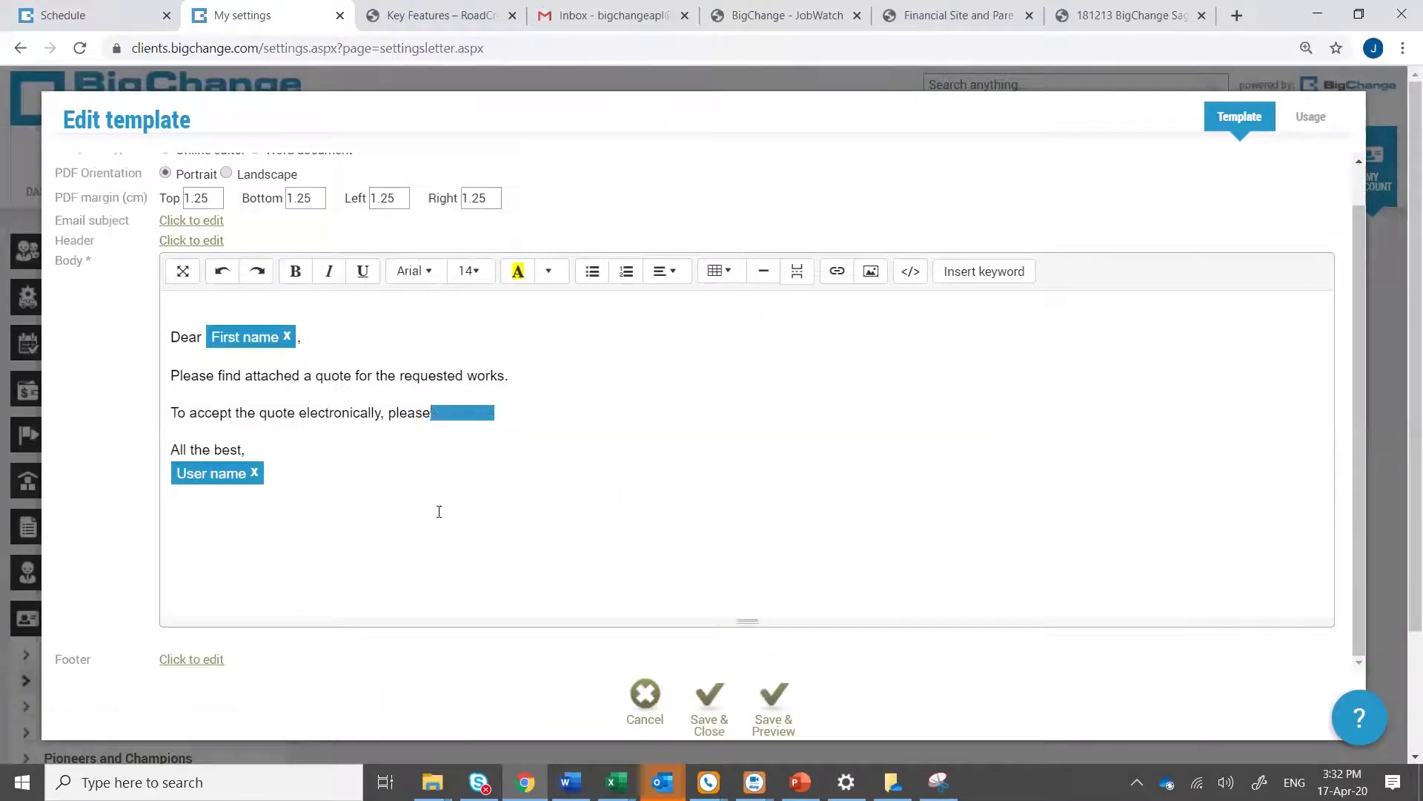
click(437, 511)
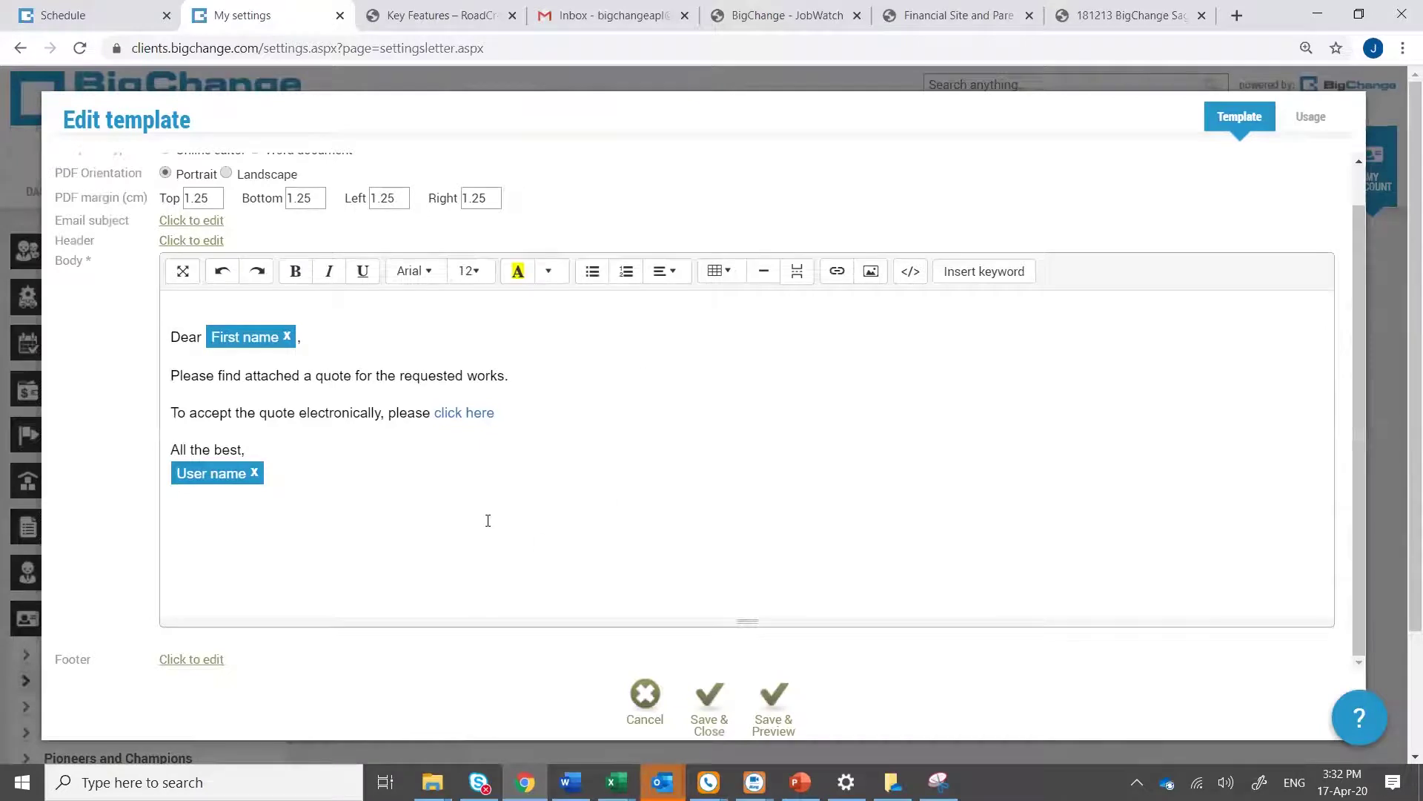
Try adding a Quote accept link keyword with link text starting "Please sign your order", and close the template without saving
click(968, 275)
click(877, 142)
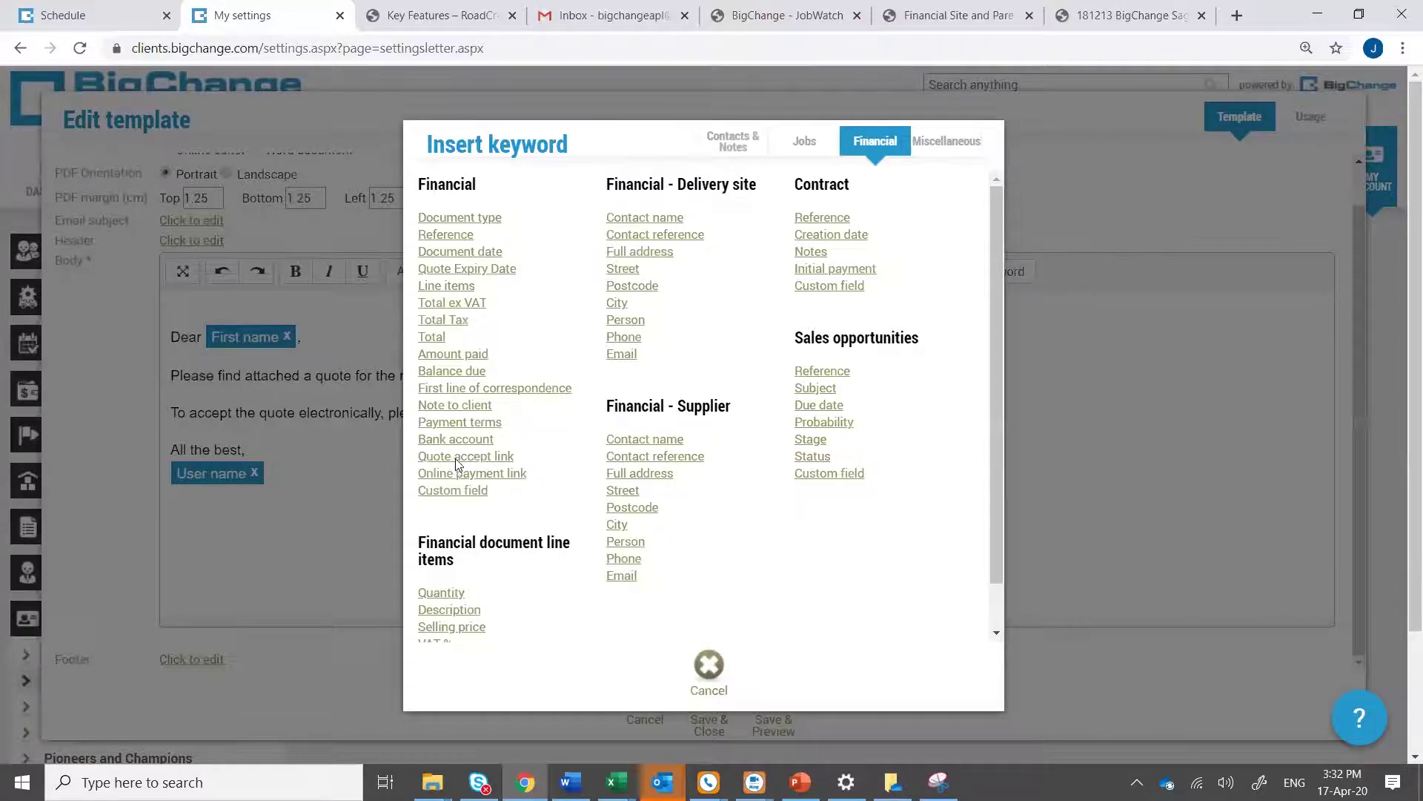
click(456, 463)
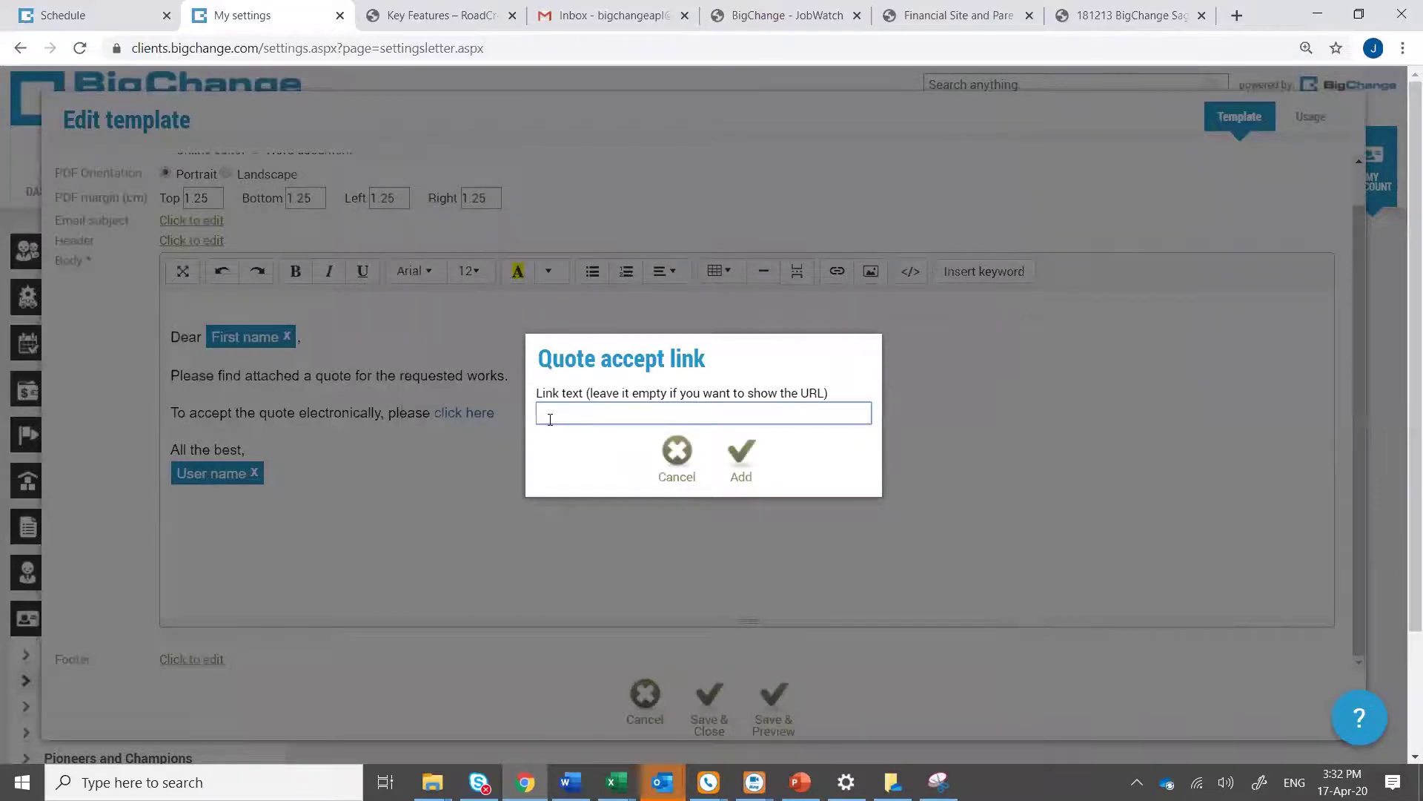
text(Ple)
text(s)
key(BackSpace)
key(BackSpace)
text(se sign y)
text(our quote)
key(BackSpace)
key(BackSpace)
key(BackSpace)
key(BackSpace)
key(BackSpace)
text(order )
text(by)
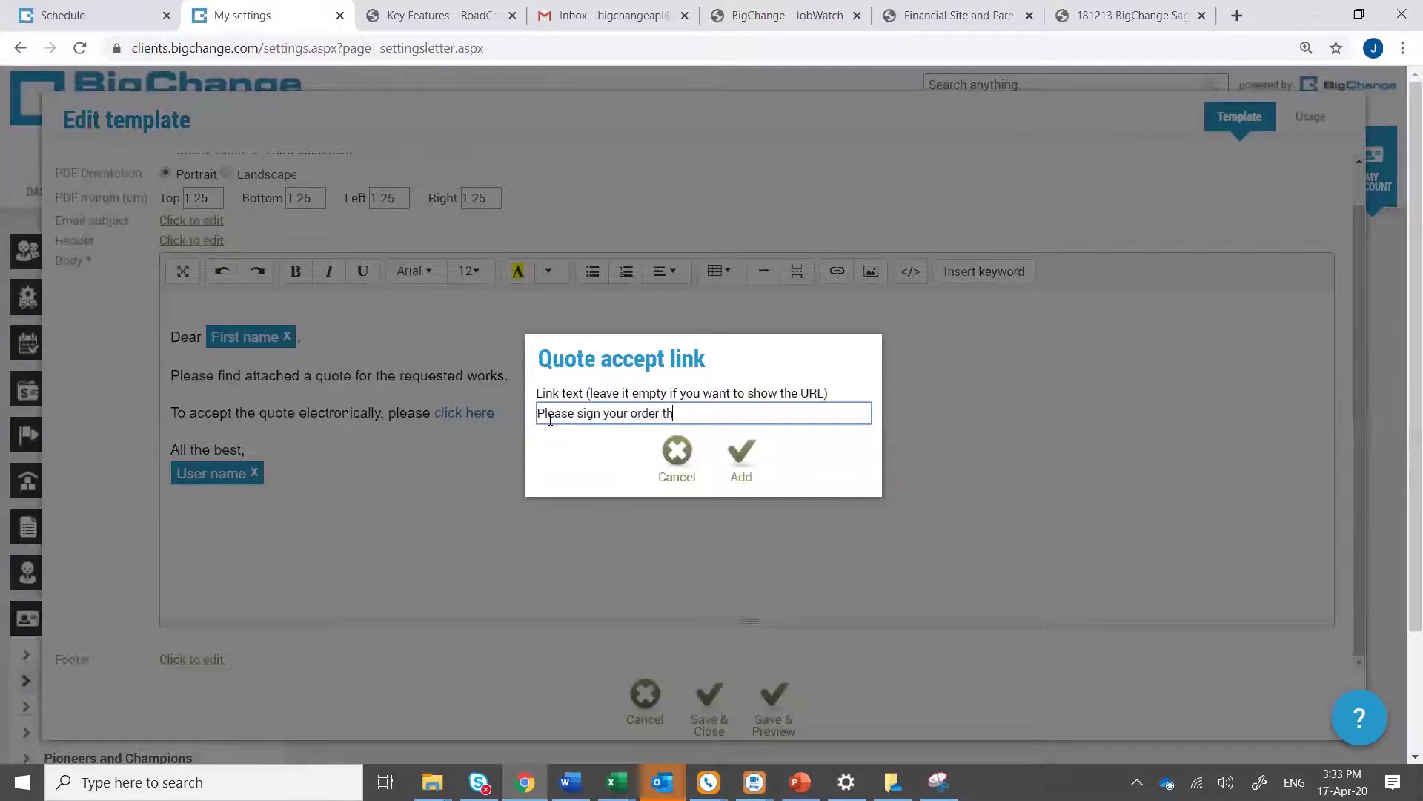
text( clicking here)
click(676, 465)
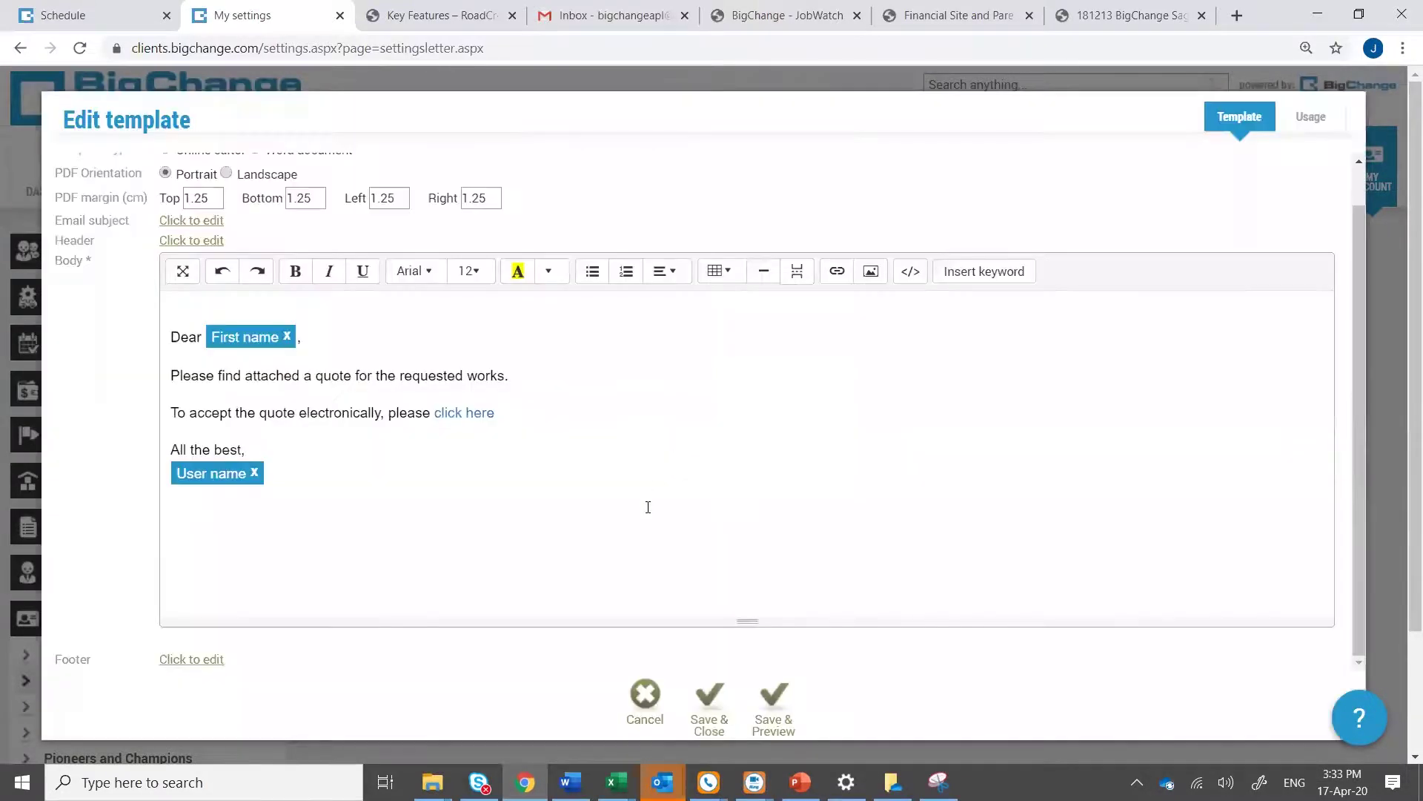
click(647, 697)
click(816, 492)
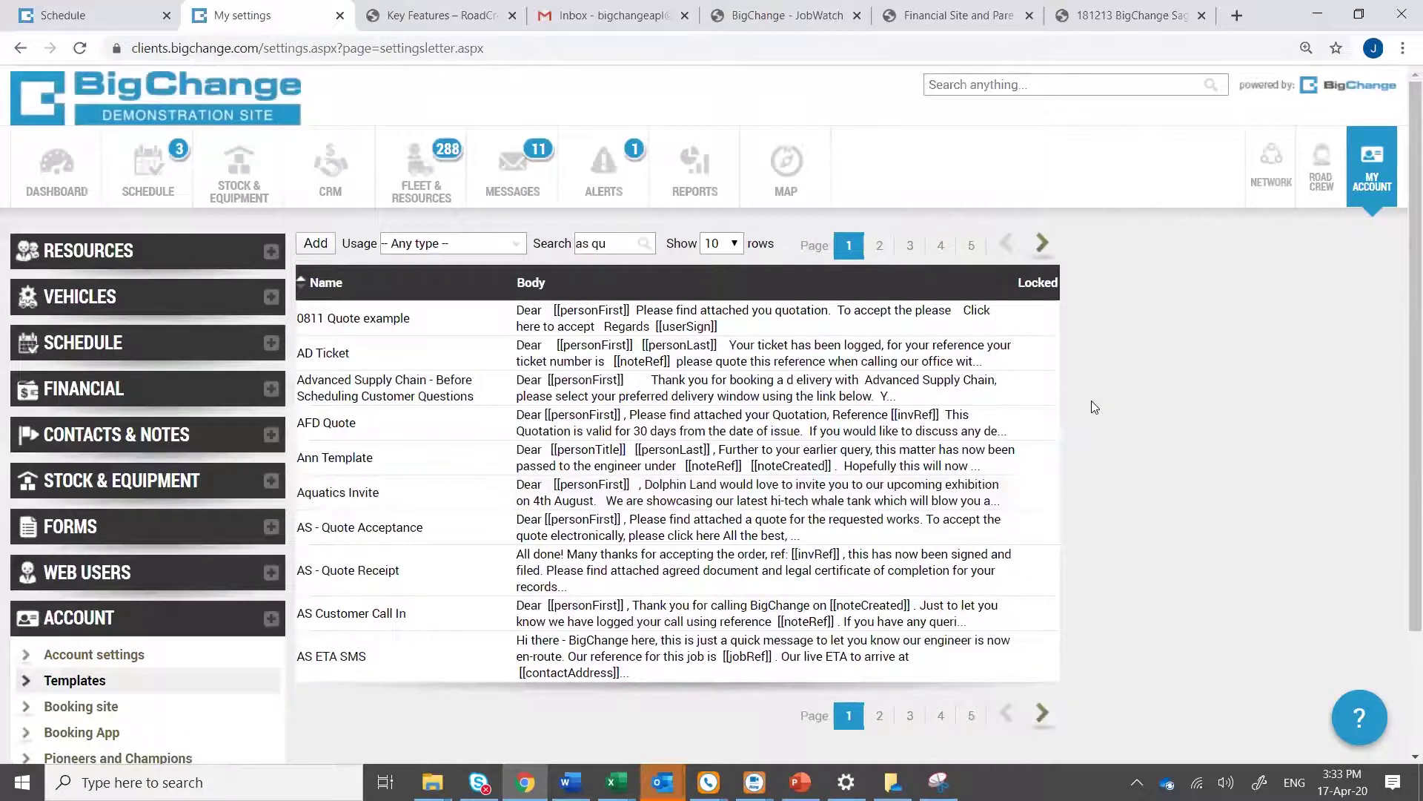
Open the CRM financial documents and filter them by document type Invoice instead of Quotation
click(1401, 7)
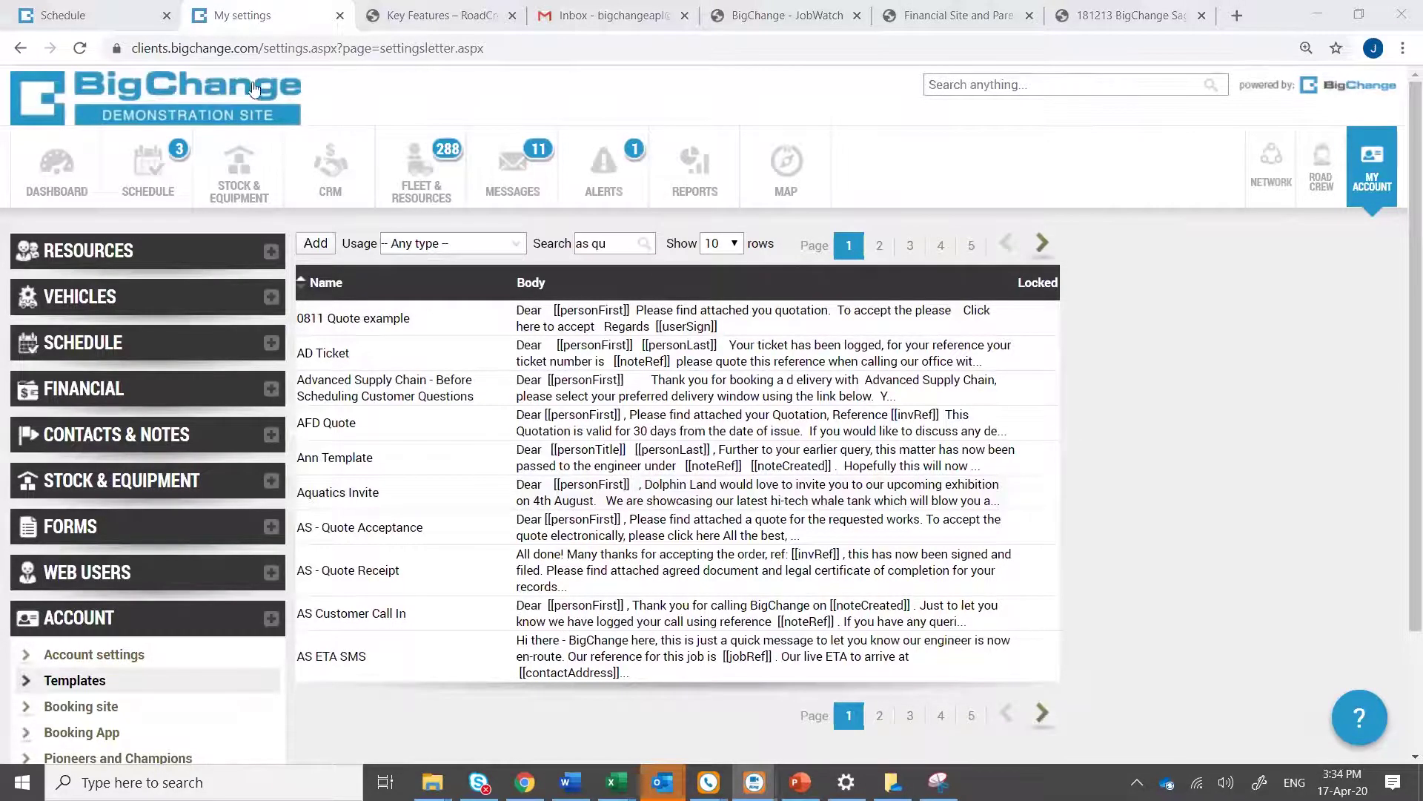
click(327, 181)
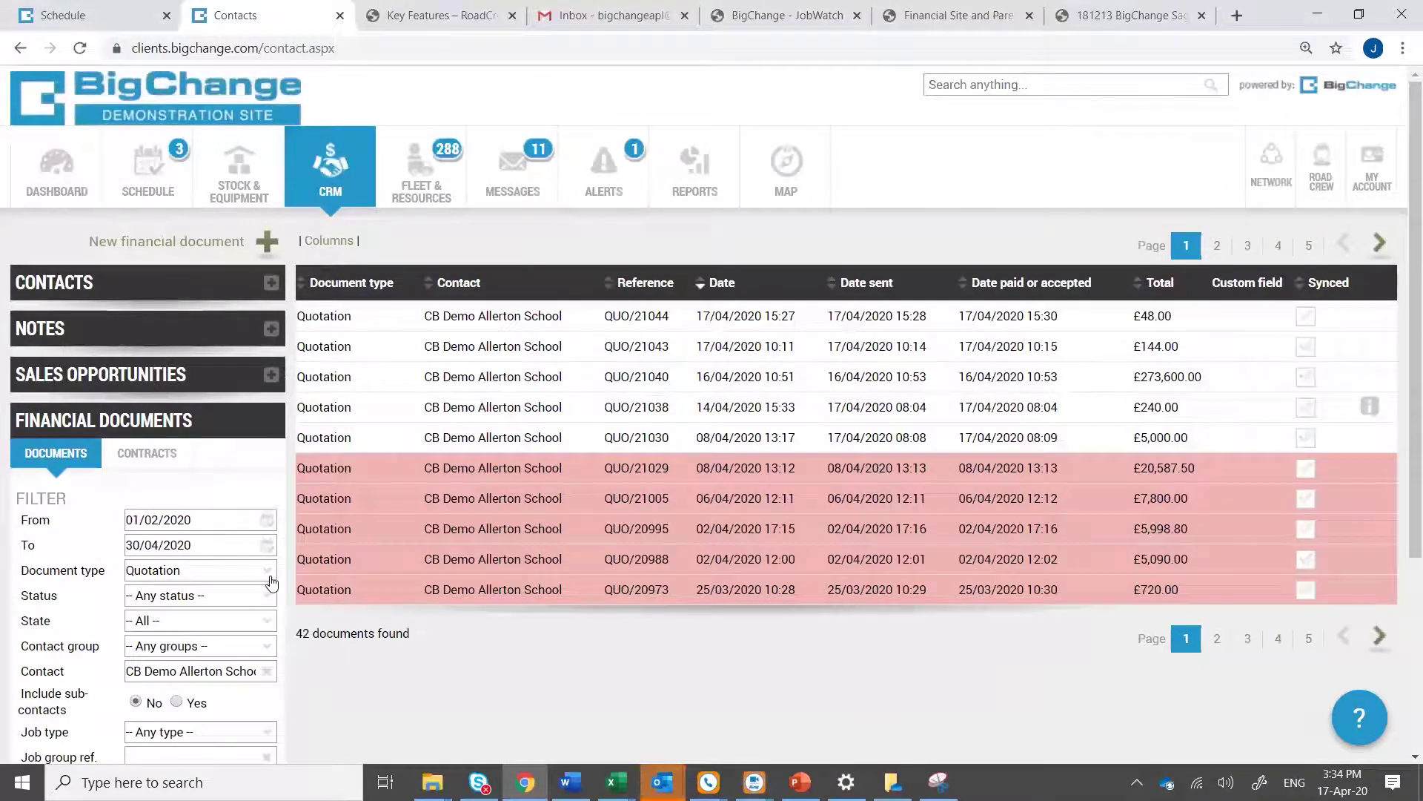
click(264, 572)
click(134, 591)
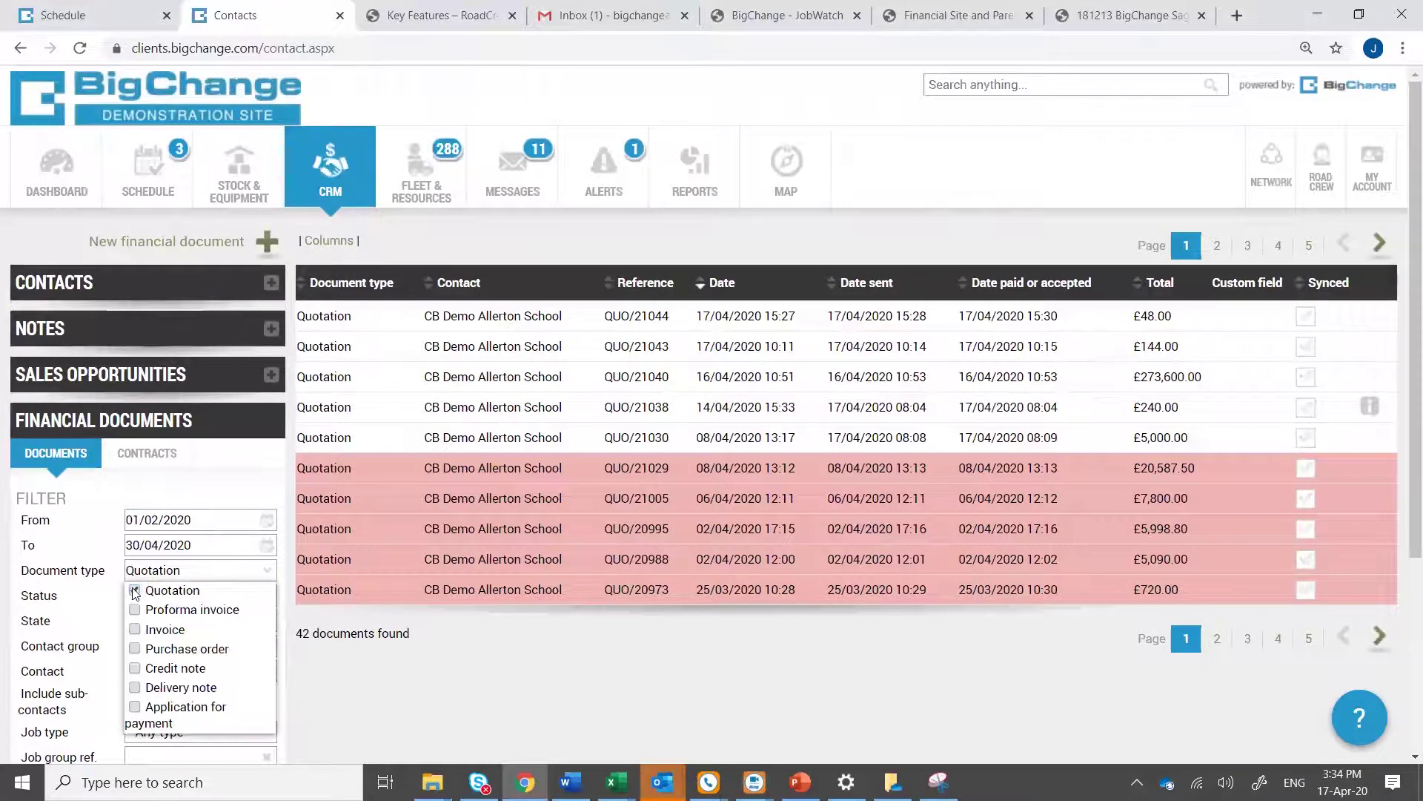
click(134, 629)
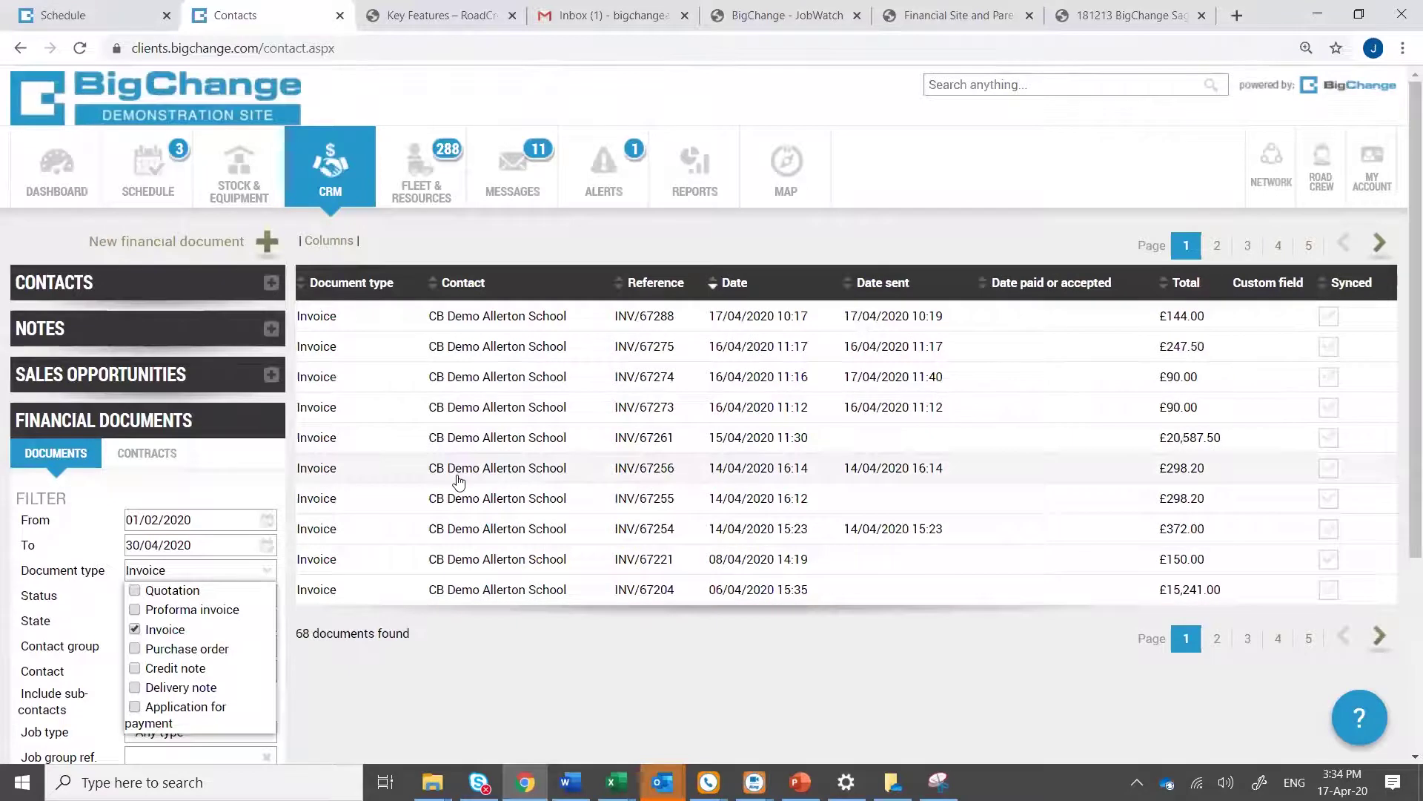
Examine the details, payments and online payment options of the 15/04/2020 invoice, and close it unchanged
click(495, 445)
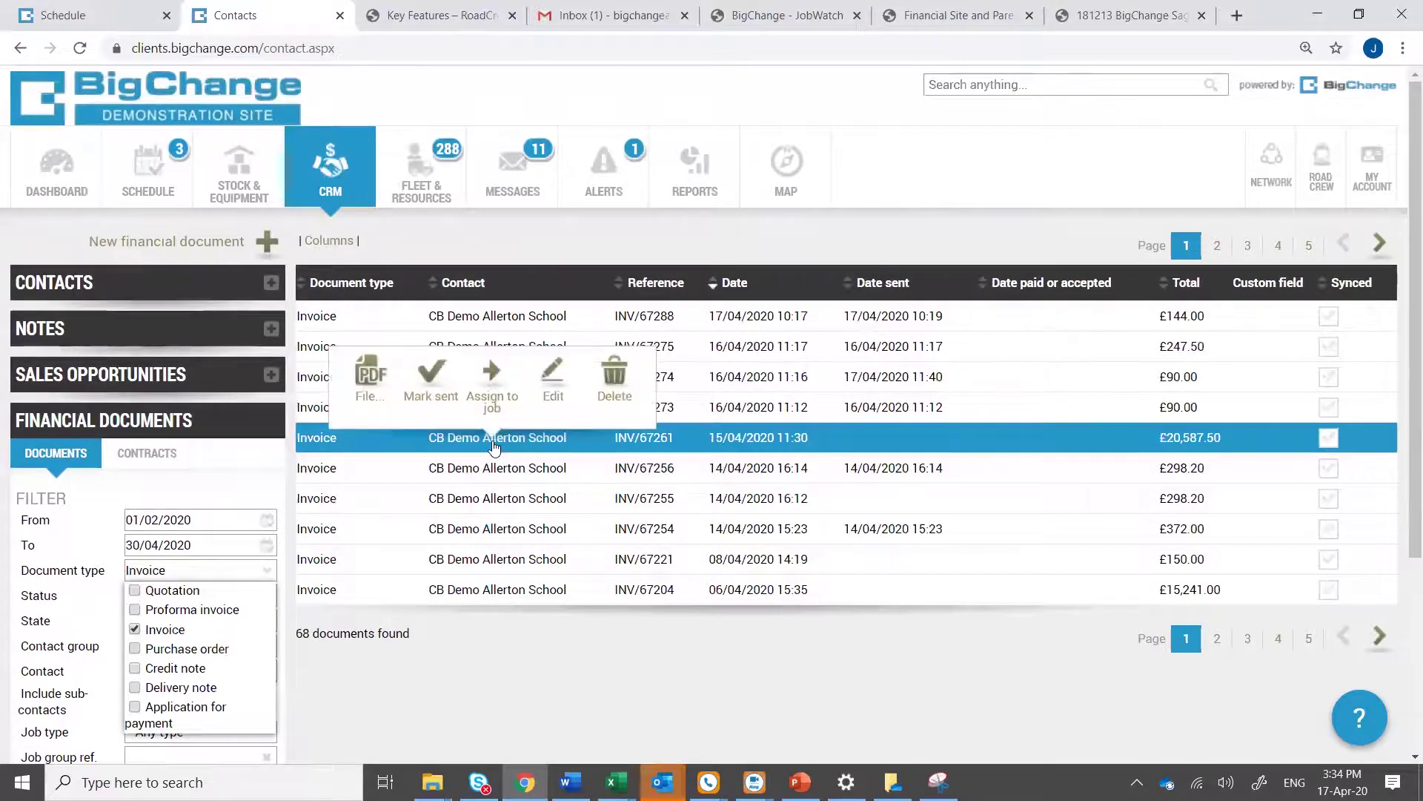
click(554, 378)
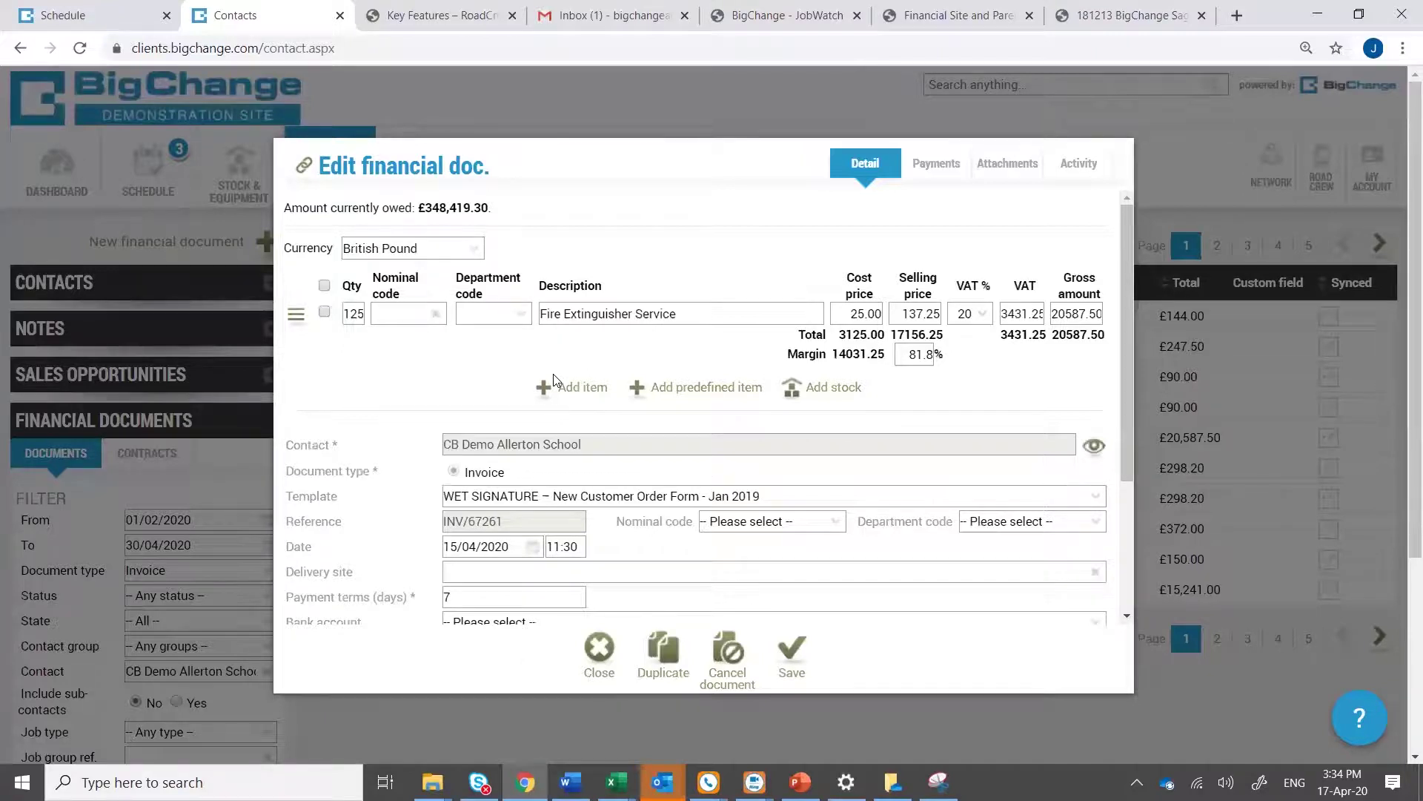
click(932, 169)
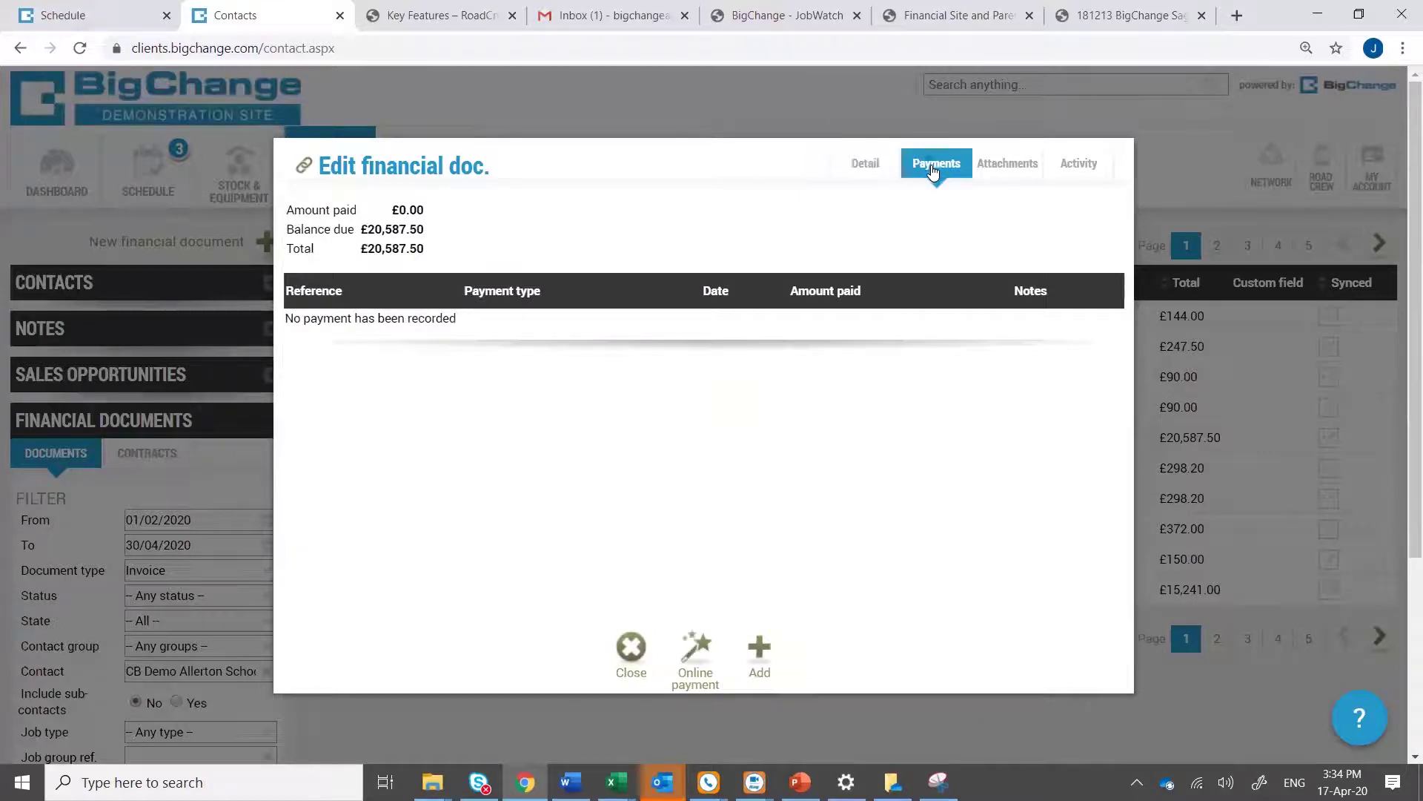
click(873, 167)
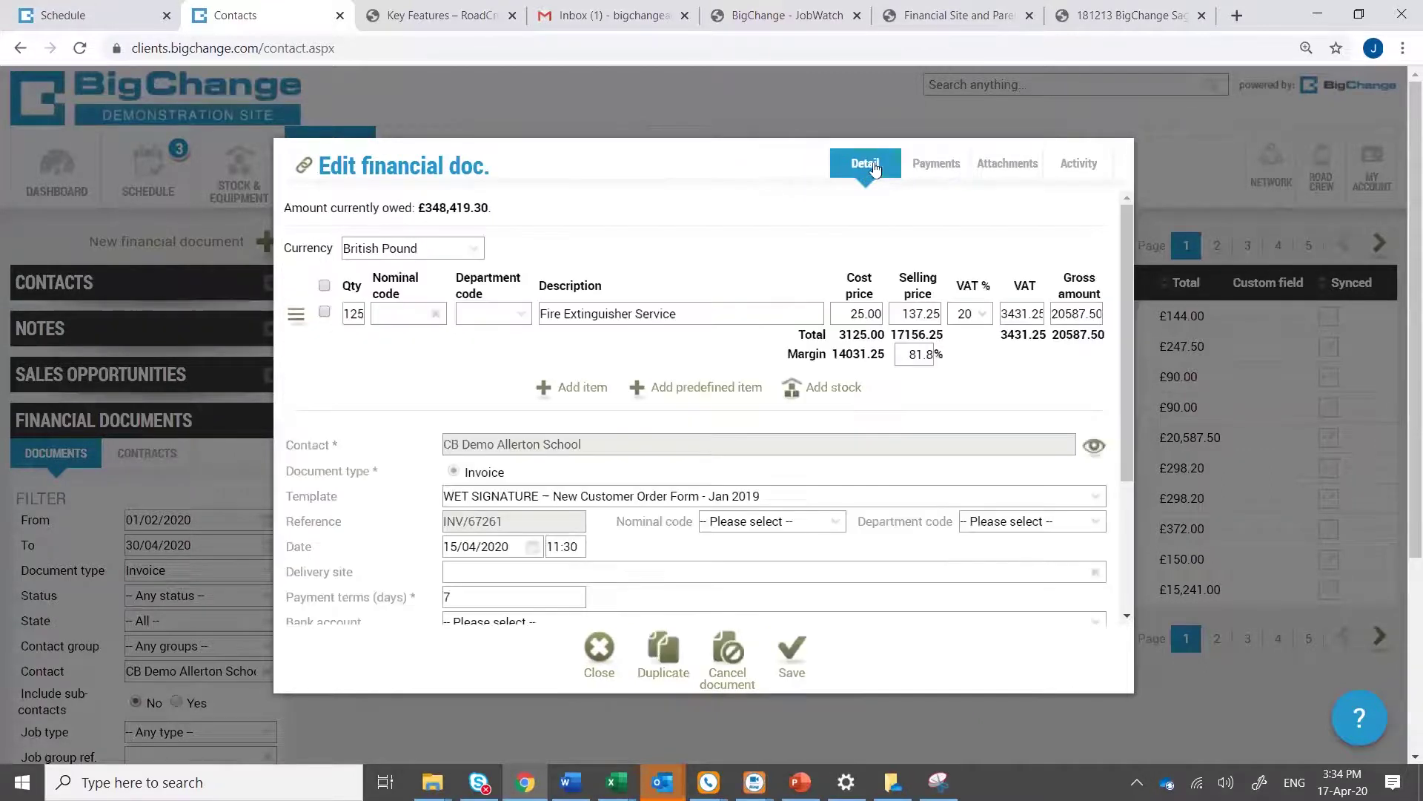
click(932, 170)
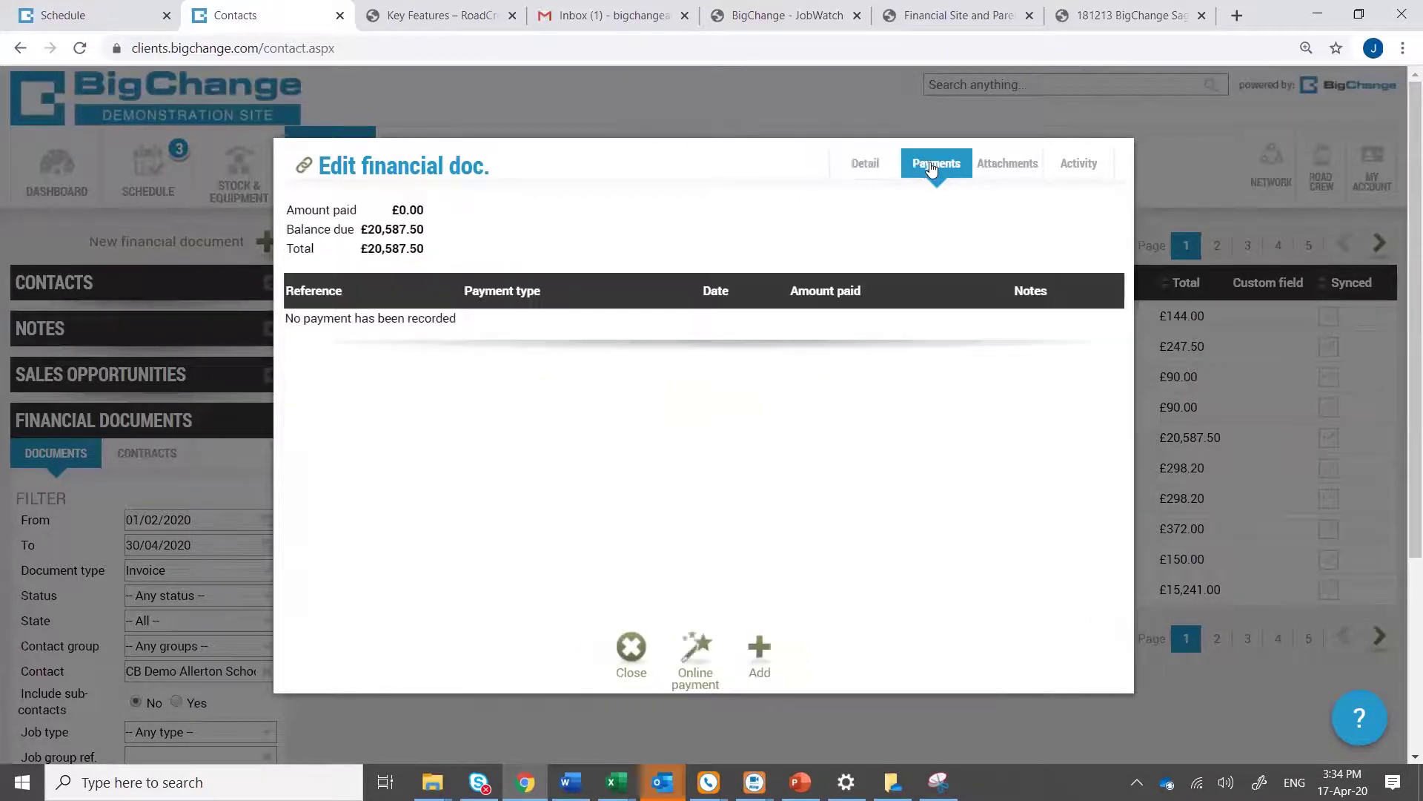
click(696, 647)
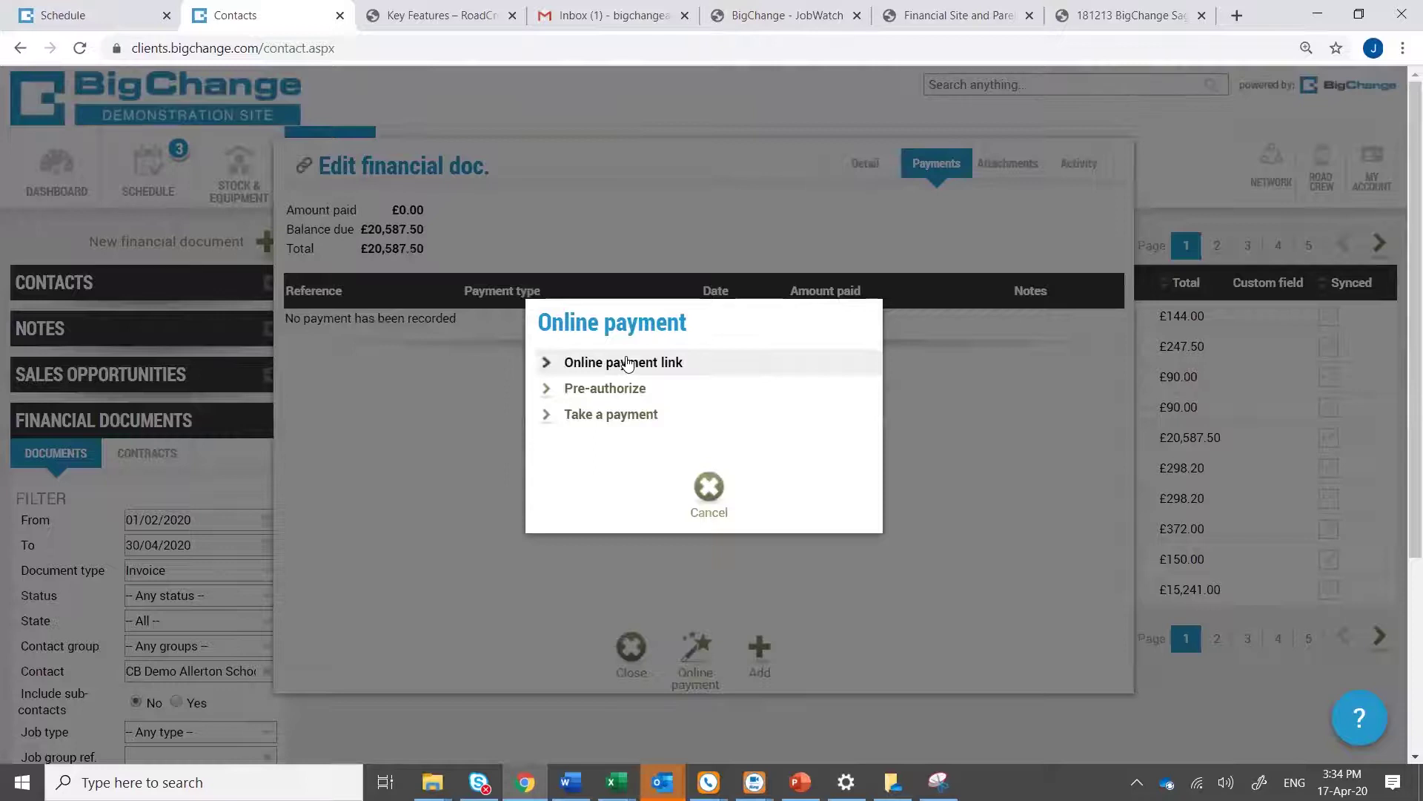
click(709, 510)
click(623, 667)
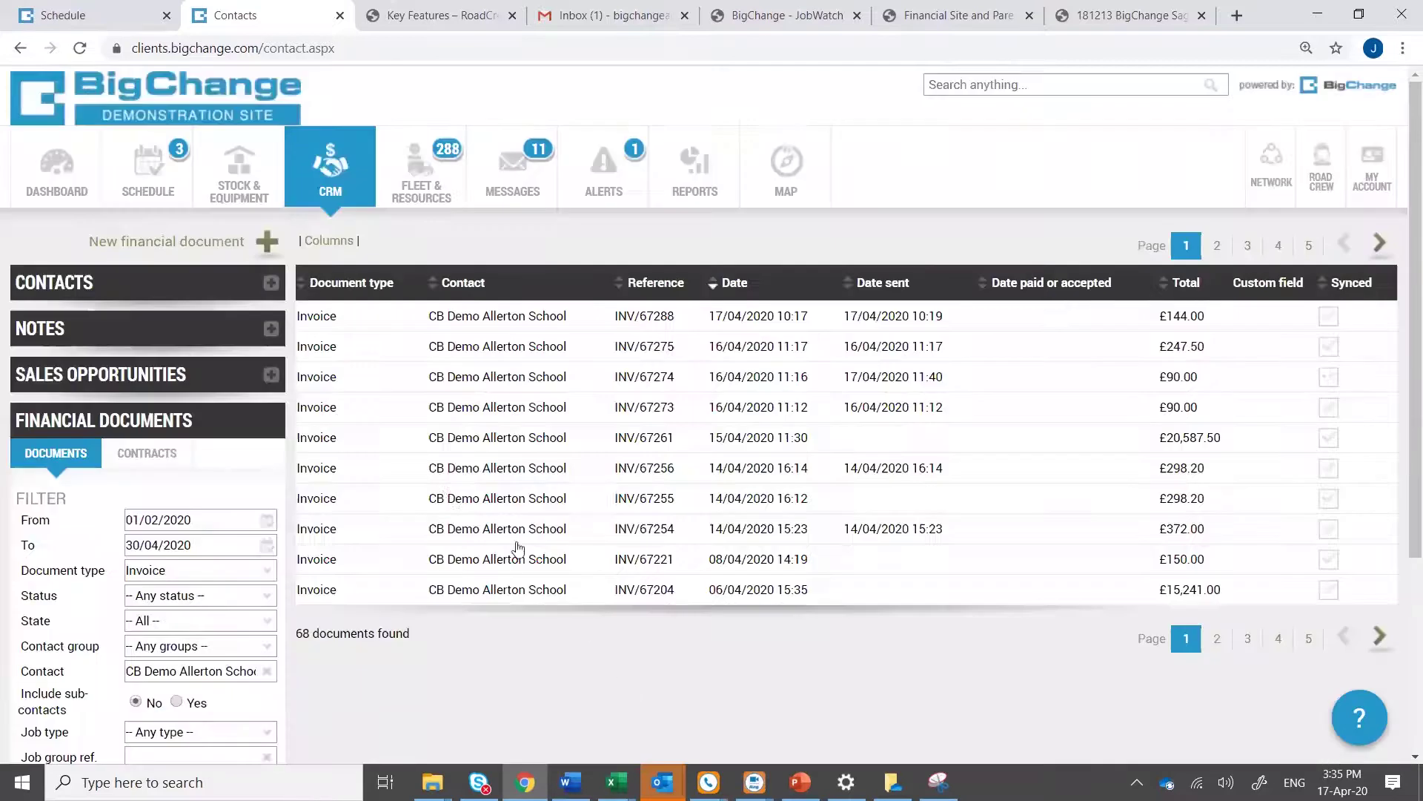
Review the draft email for the 15/04/2020 invoice, with its credit card payment link, and cancel it
click(429, 443)
click(301, 377)
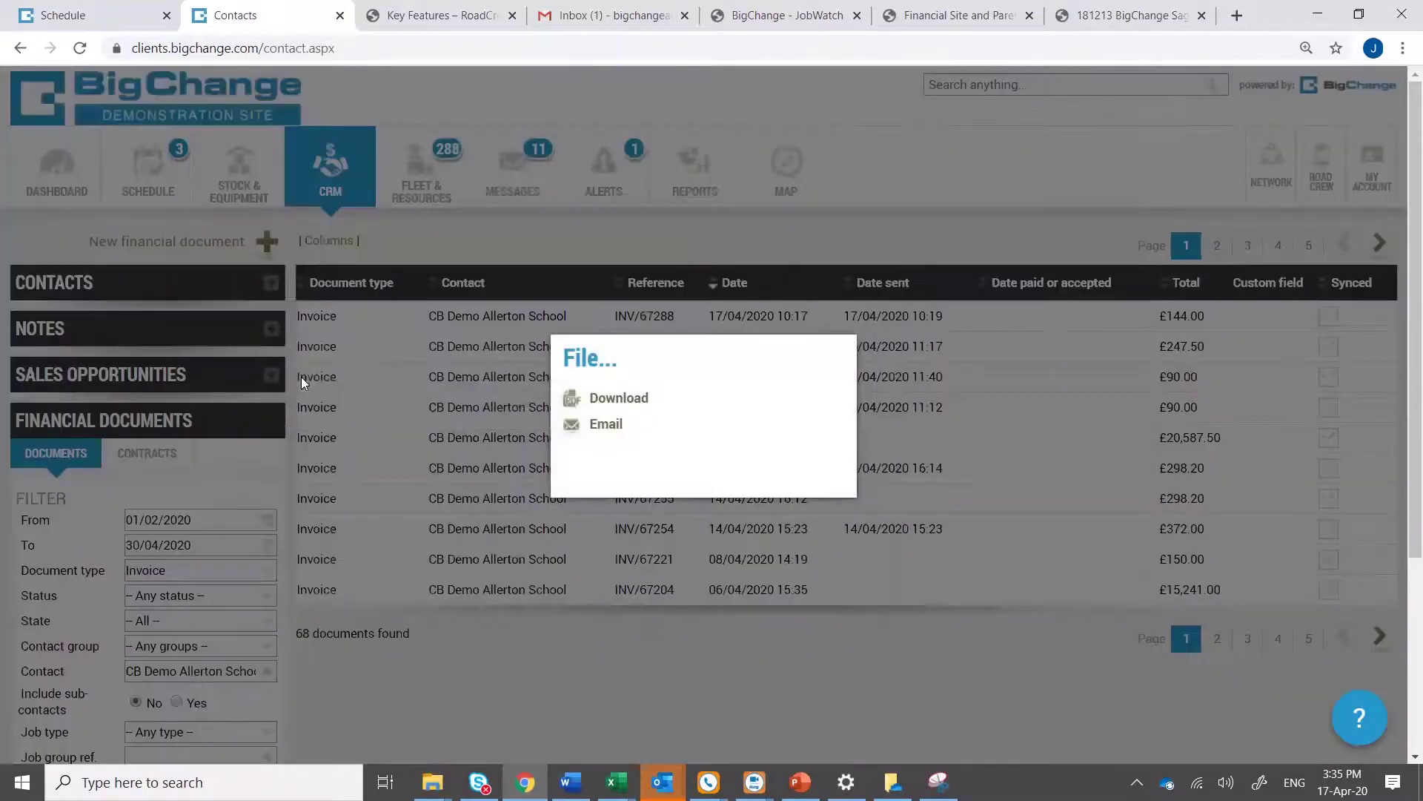
click(593, 427)
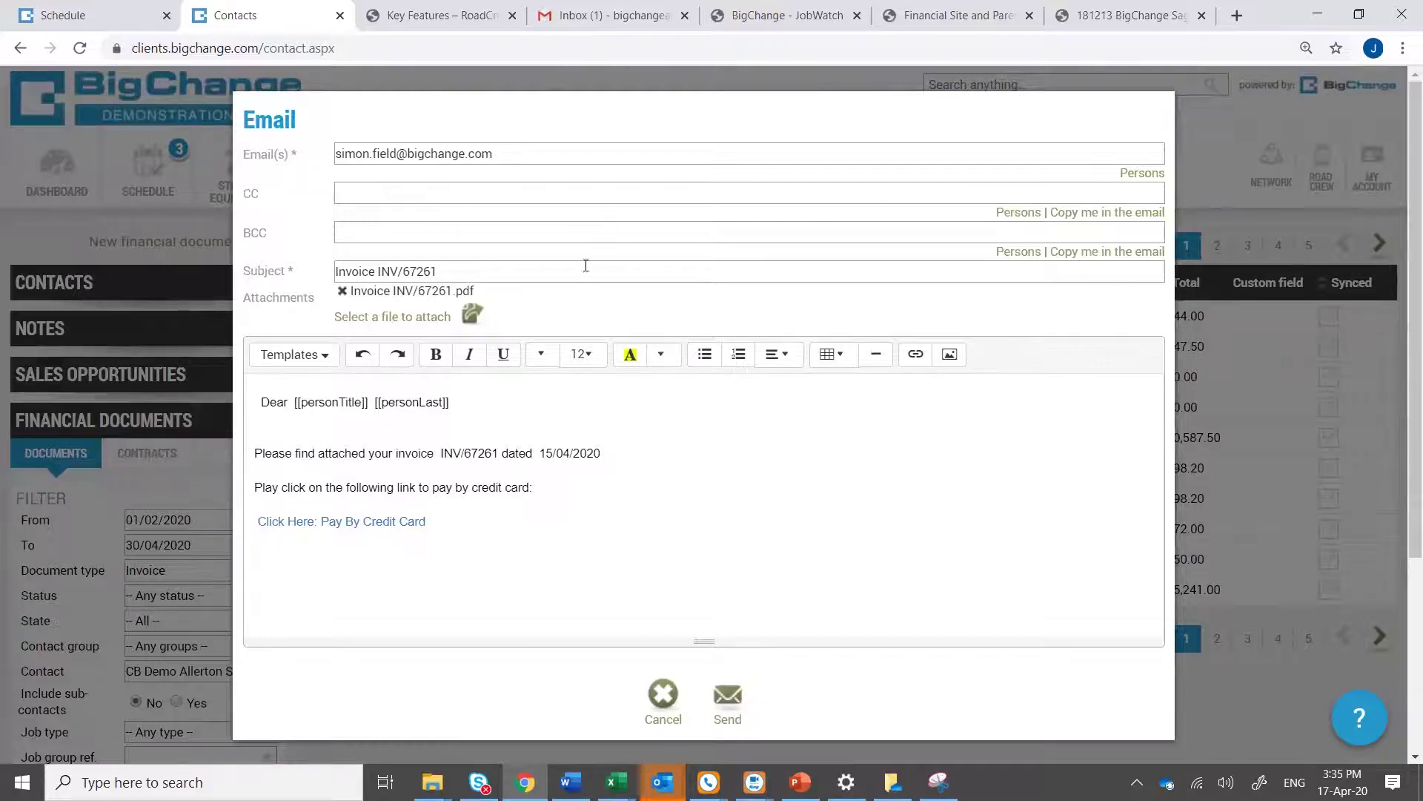
click(660, 706)
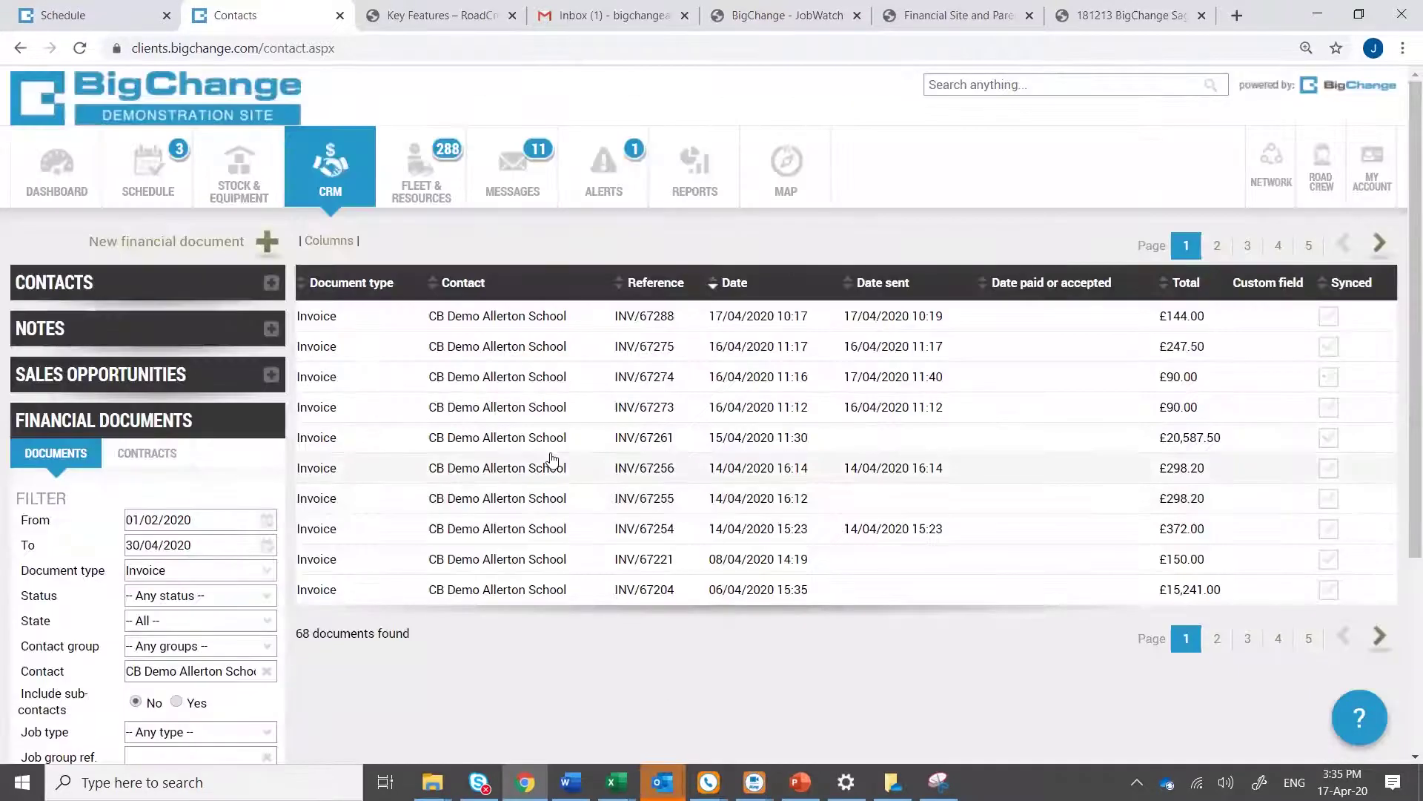
Email the 15/04/2020 invoice with its payment link, replacing the default recipient with the contact person's Gmail address
click(531, 440)
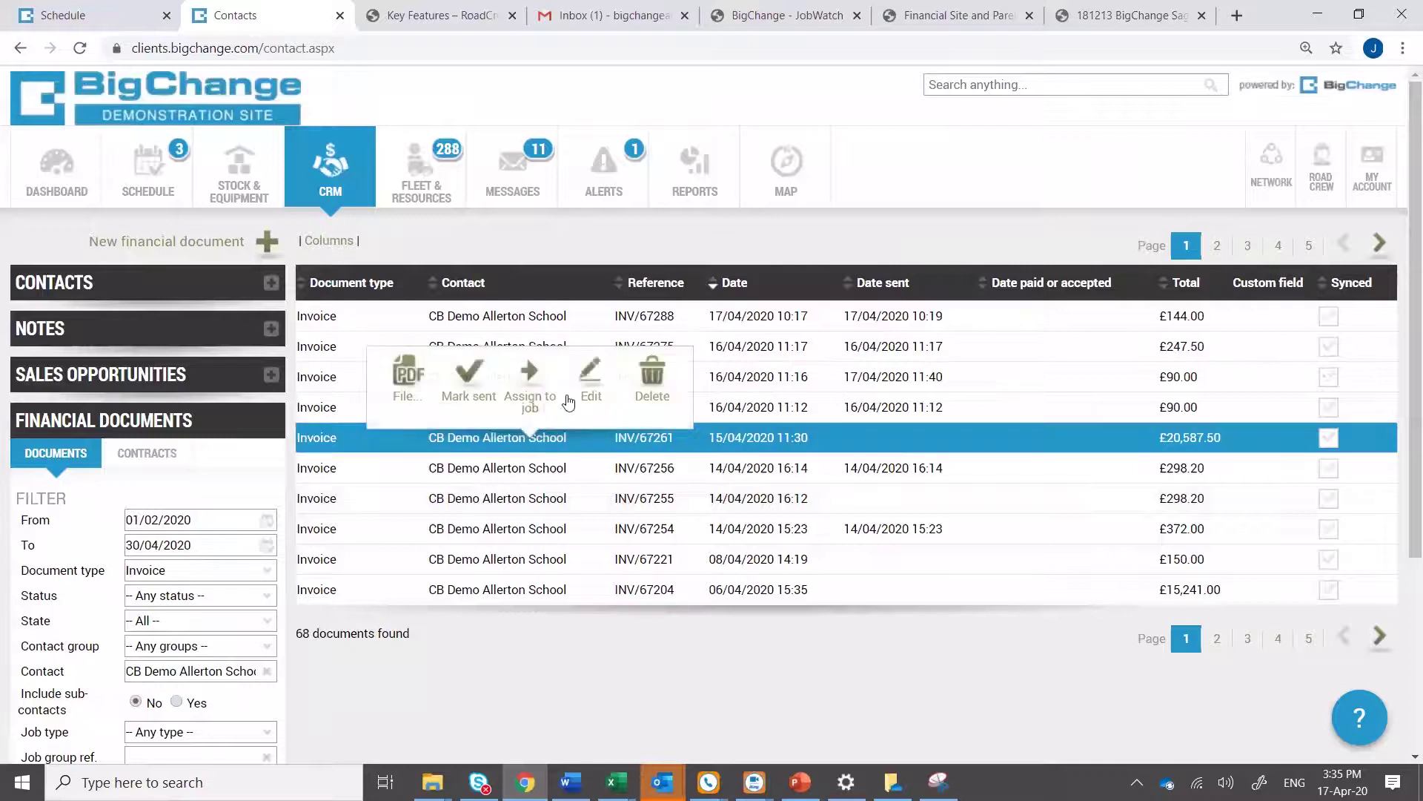
click(405, 378)
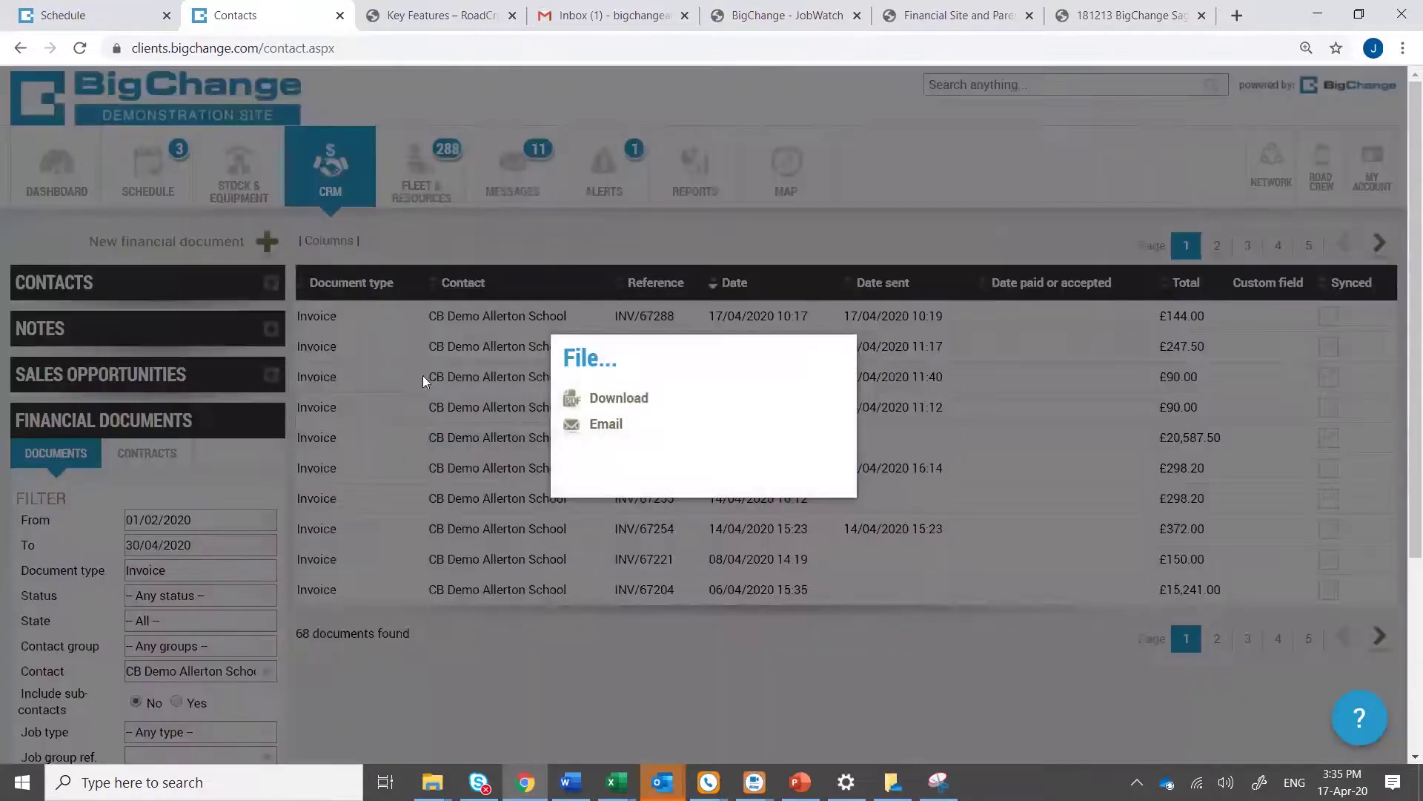
click(602, 429)
click(1131, 174)
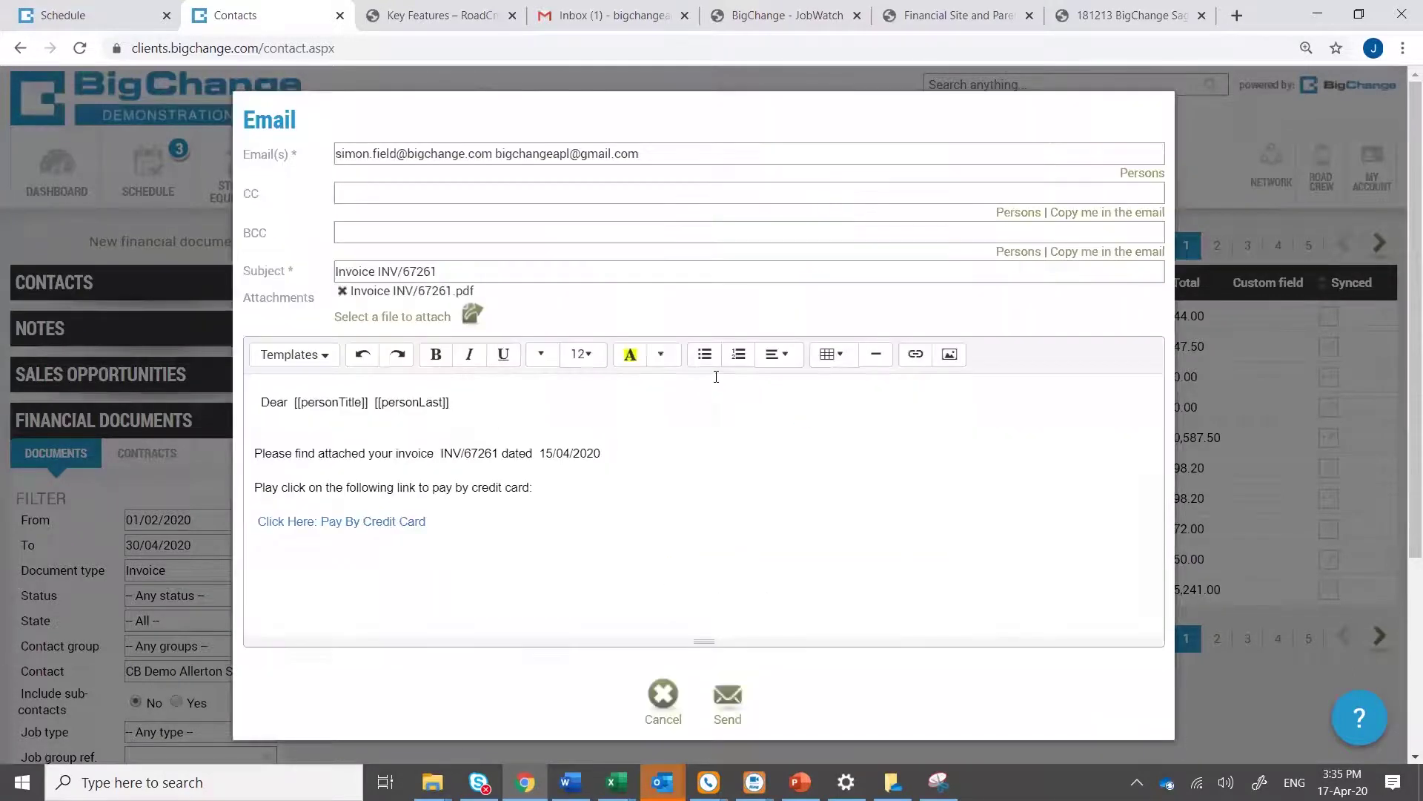
click(713, 386)
drag(495, 154, 285, 195)
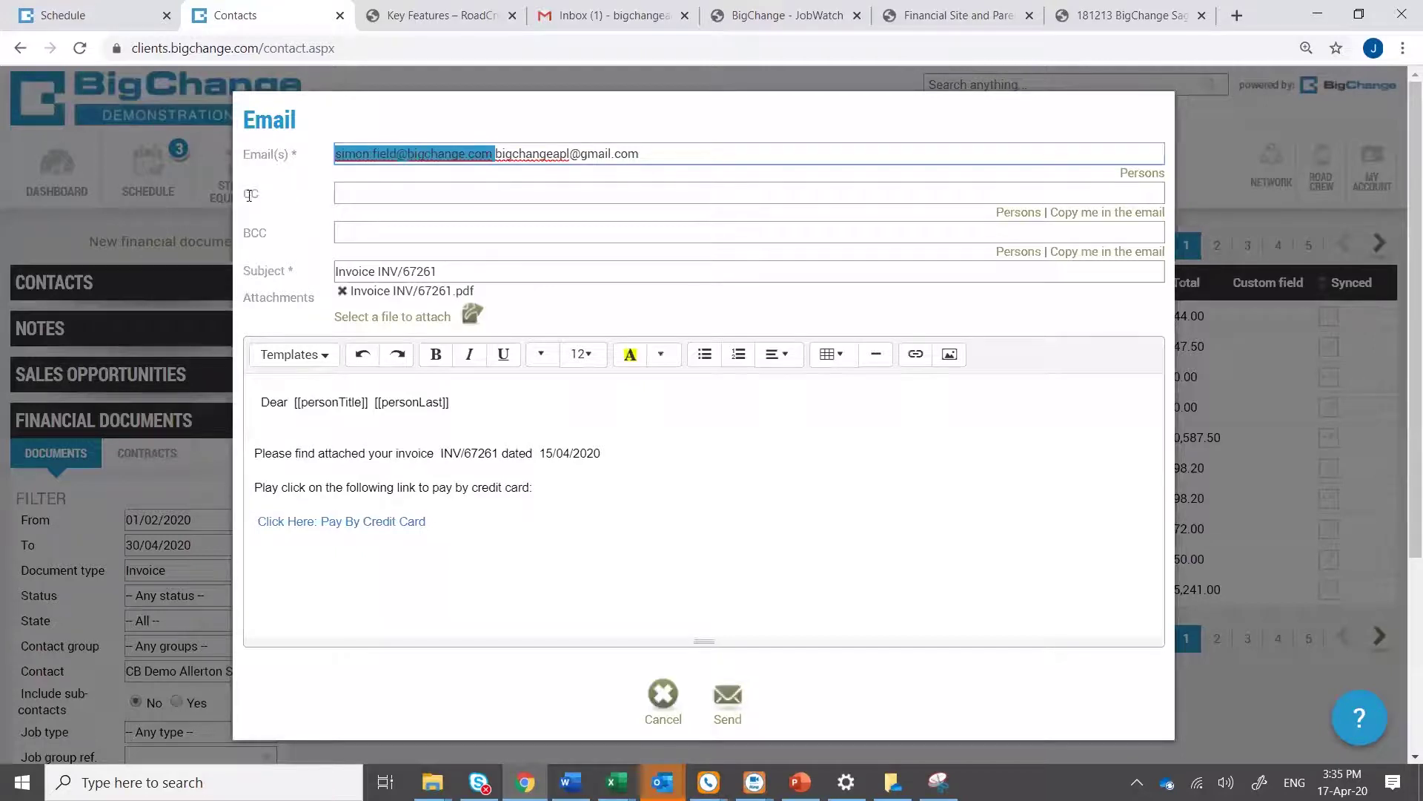
key(BackSpace)
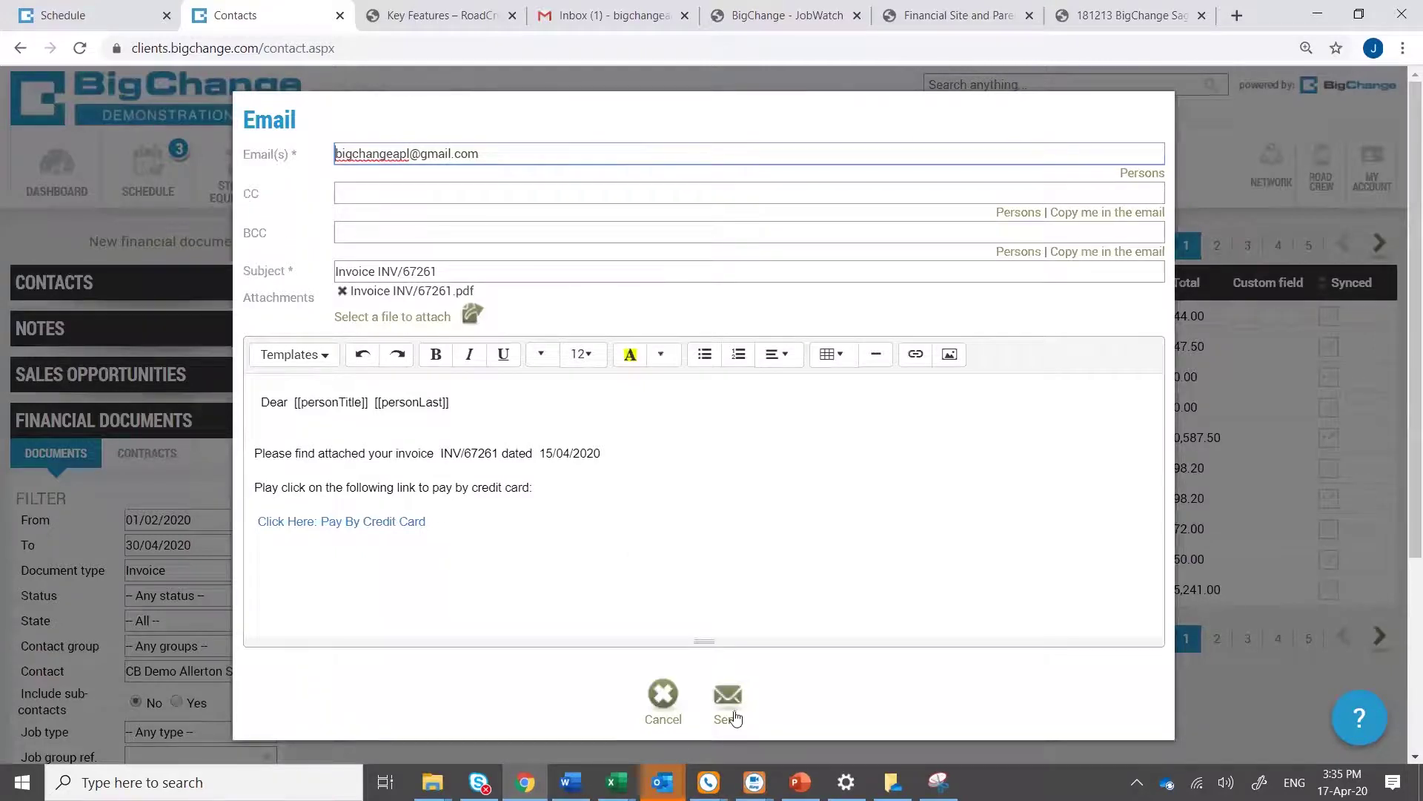
click(727, 716)
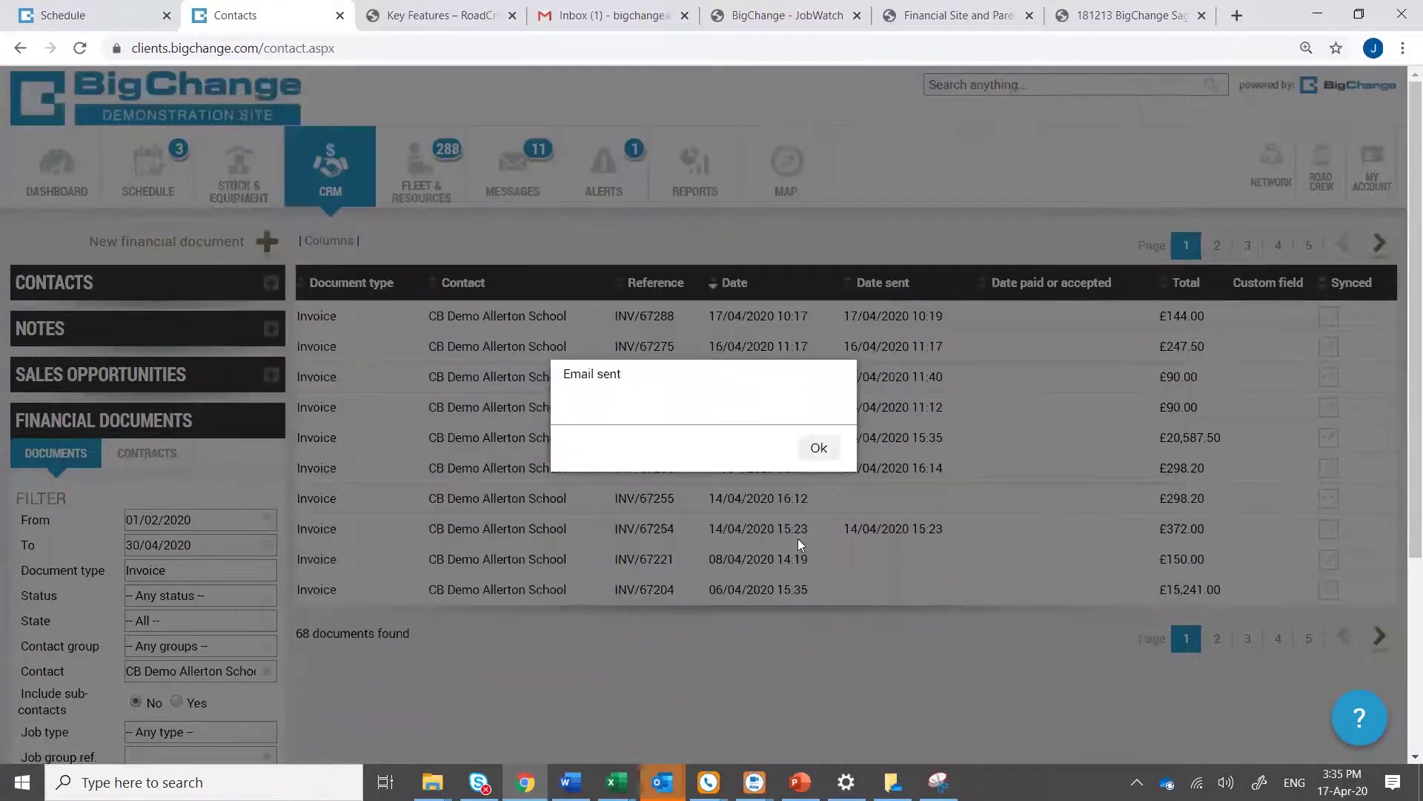
click(818, 446)
Switch to the Gmail inbox and open the message about the signed and filed quotation
click(582, 13)
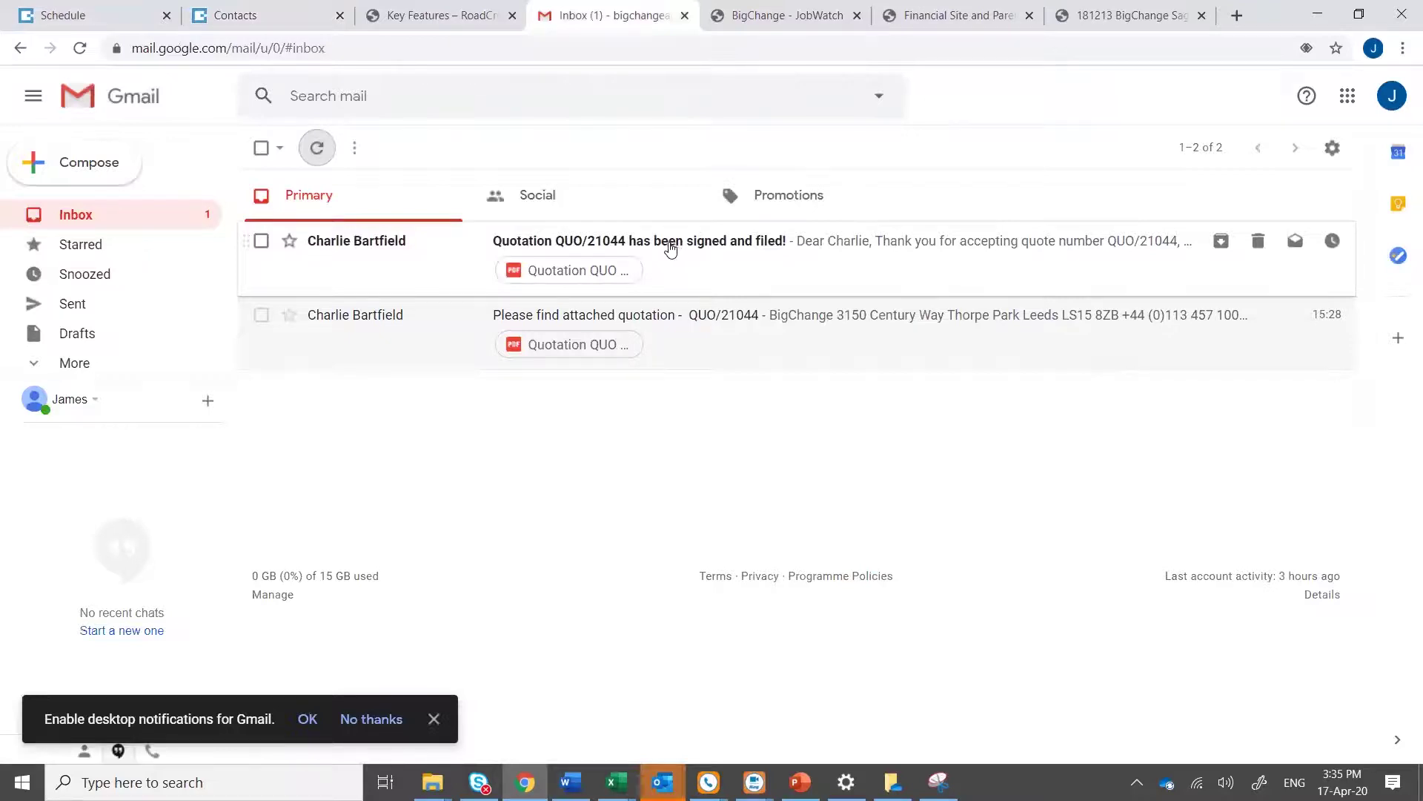
click(670, 250)
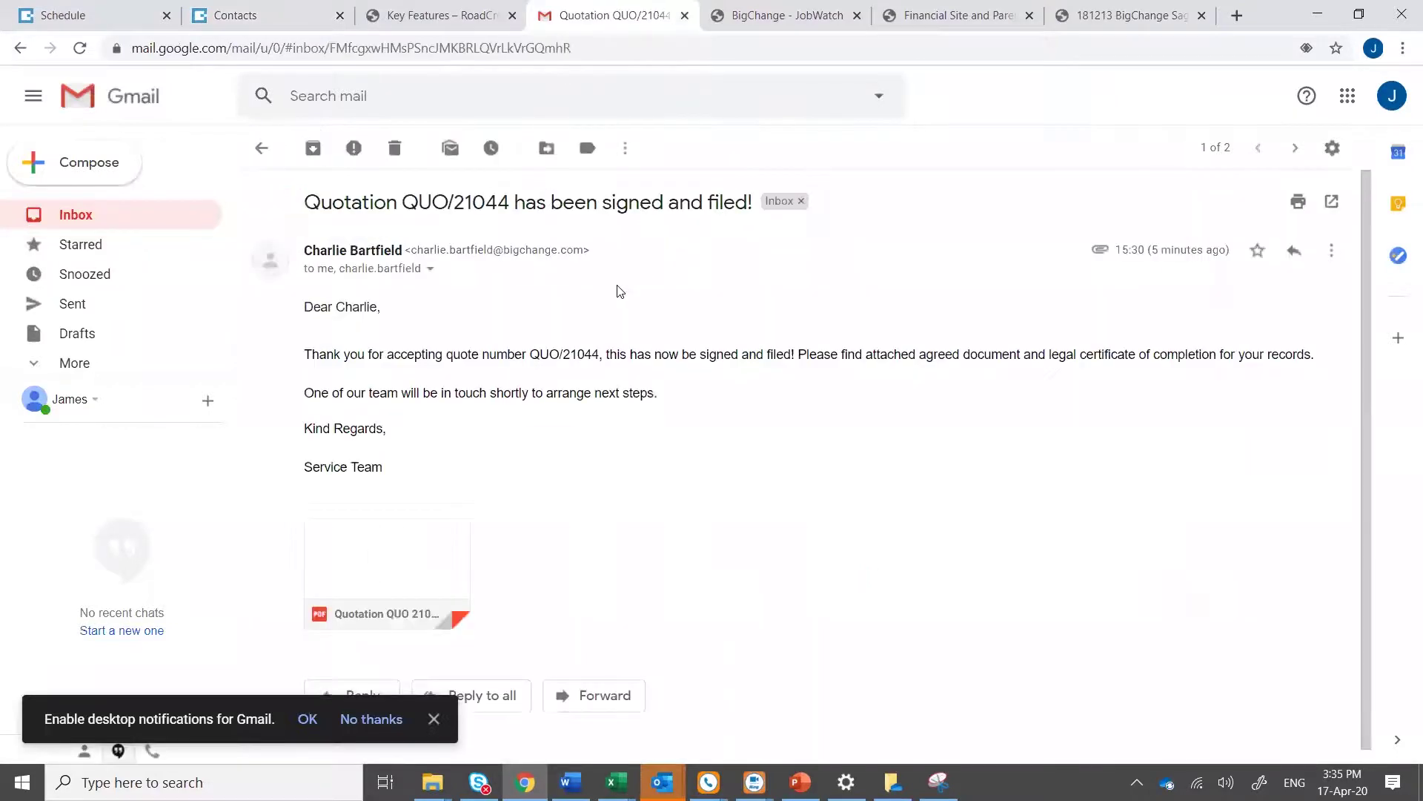
Examine the certificate of completion and the quotation in the email's attached PDF, and return to the message
triple_click(657, 421)
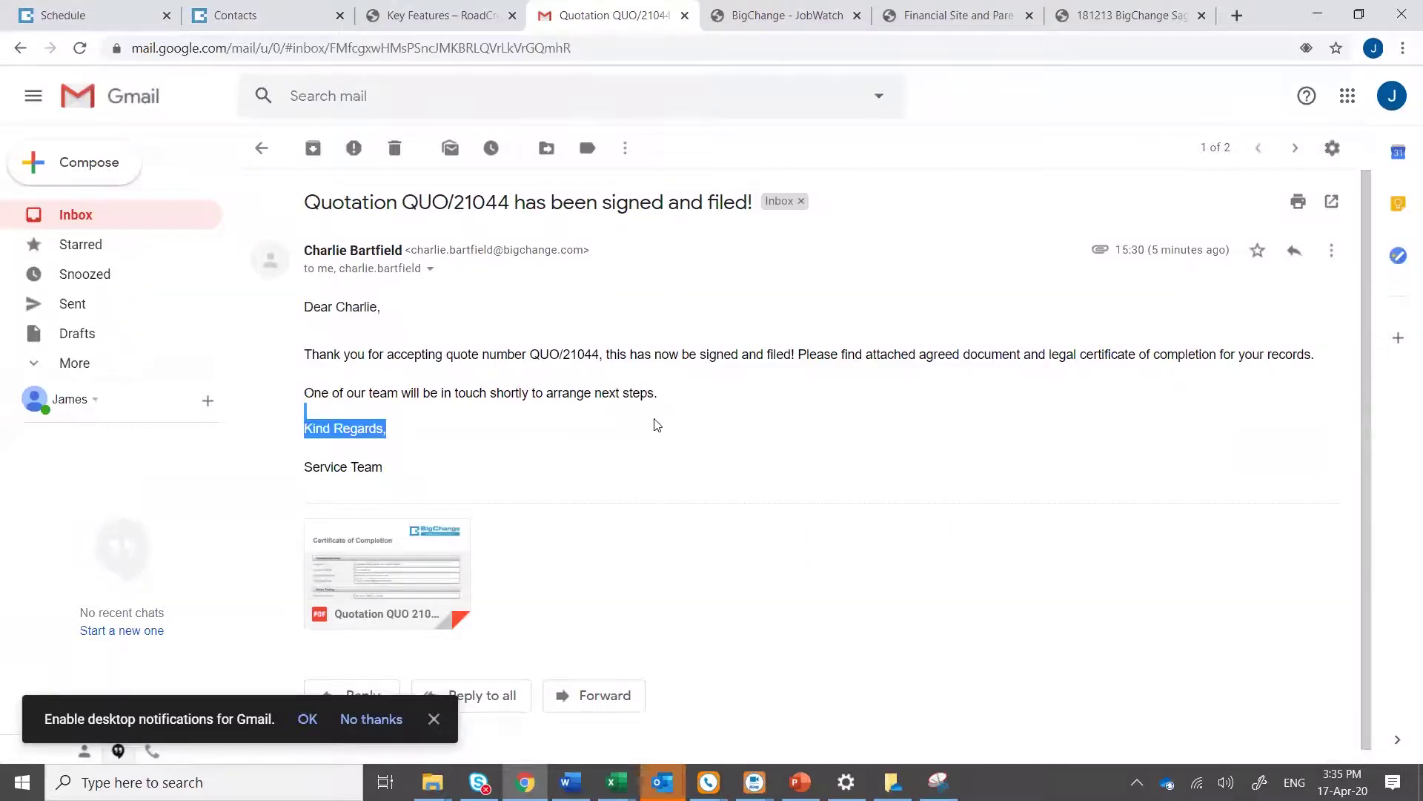
click(642, 413)
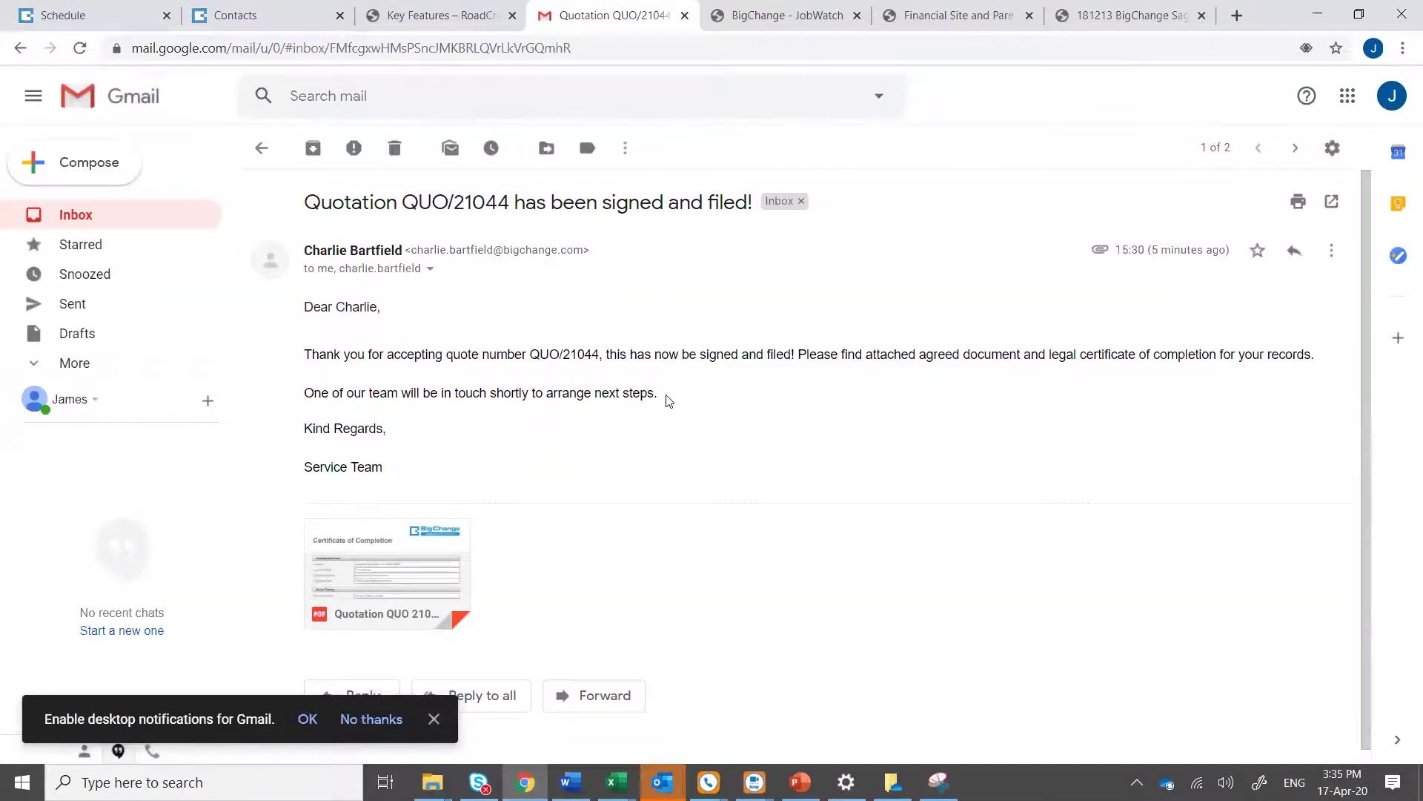
click(378, 570)
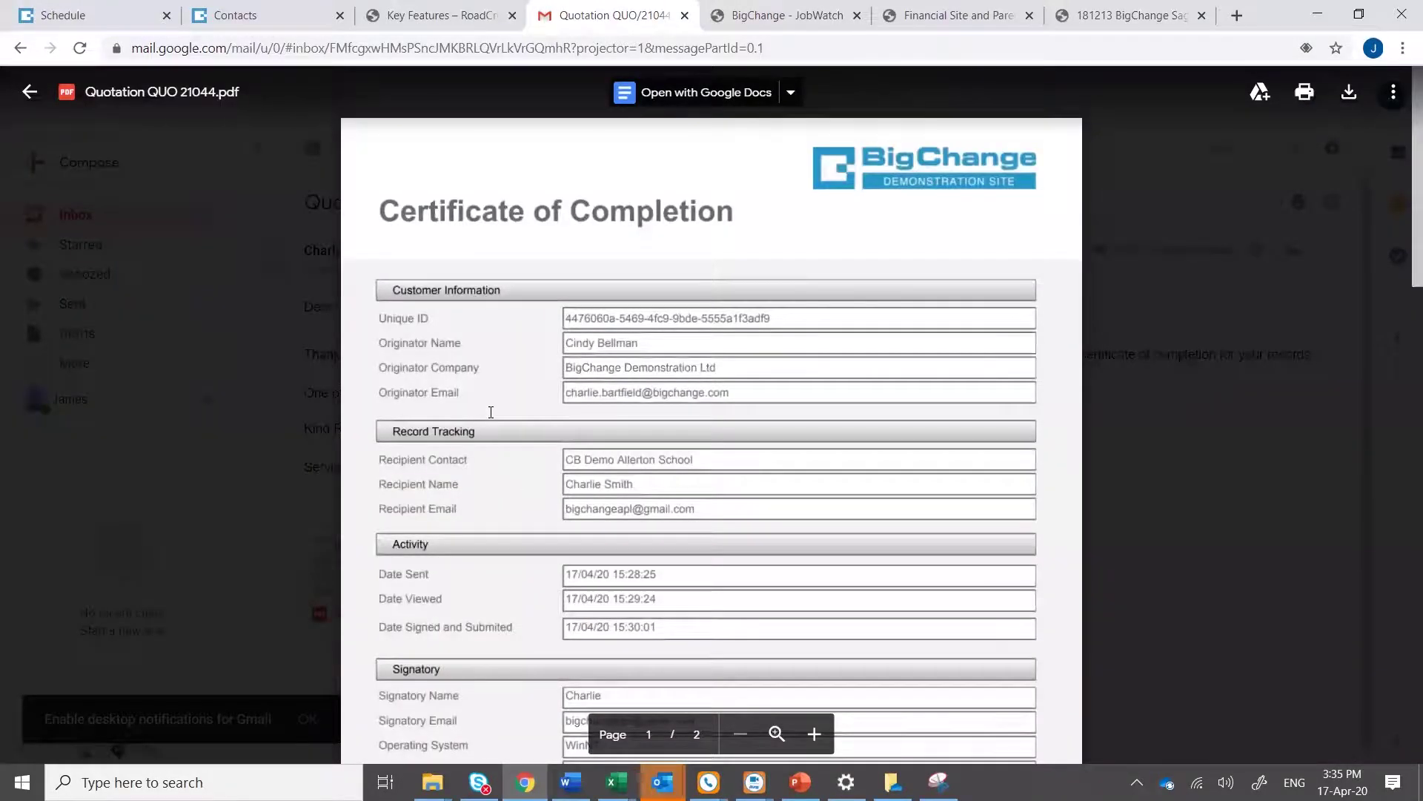
scroll(492, 412, down, 5)
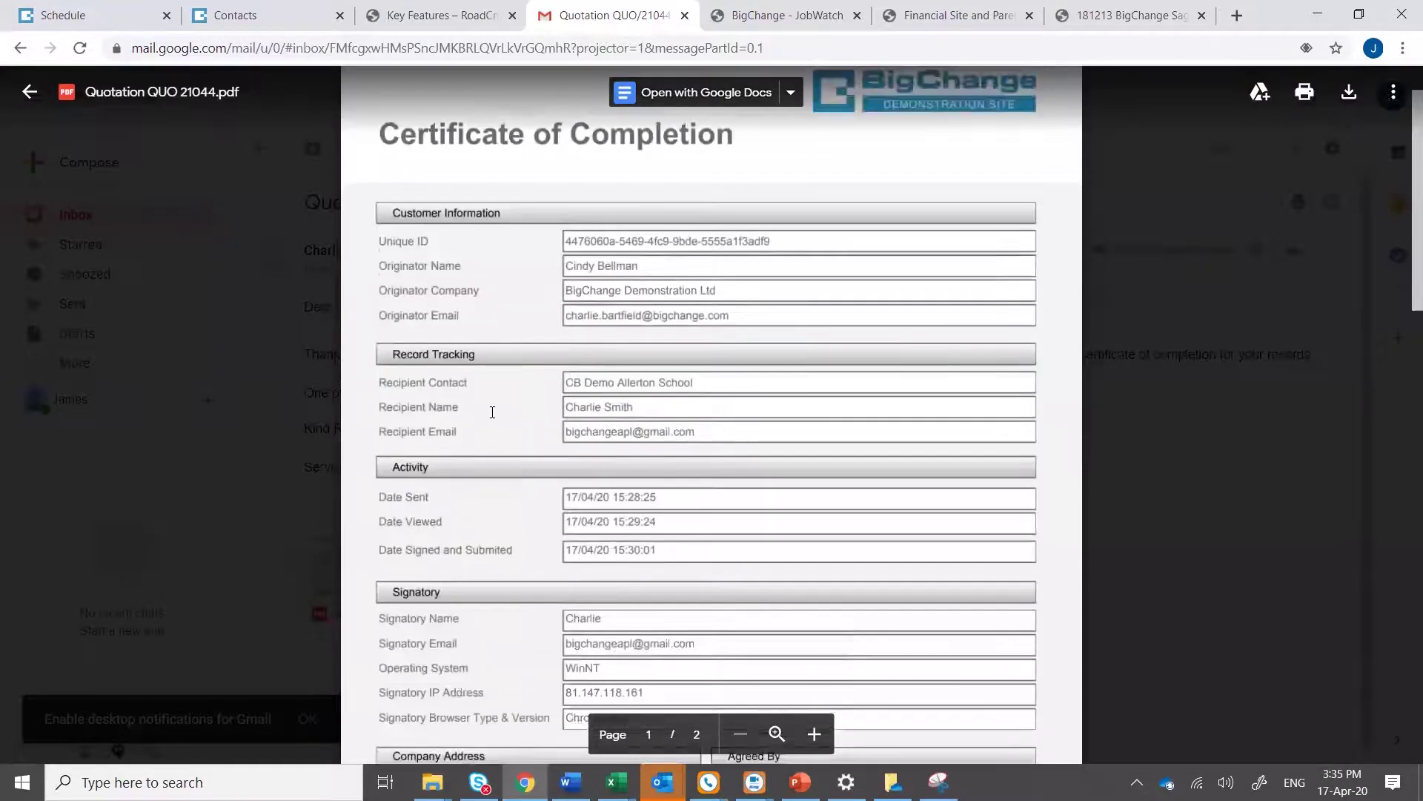
scroll(492, 412, down, 10)
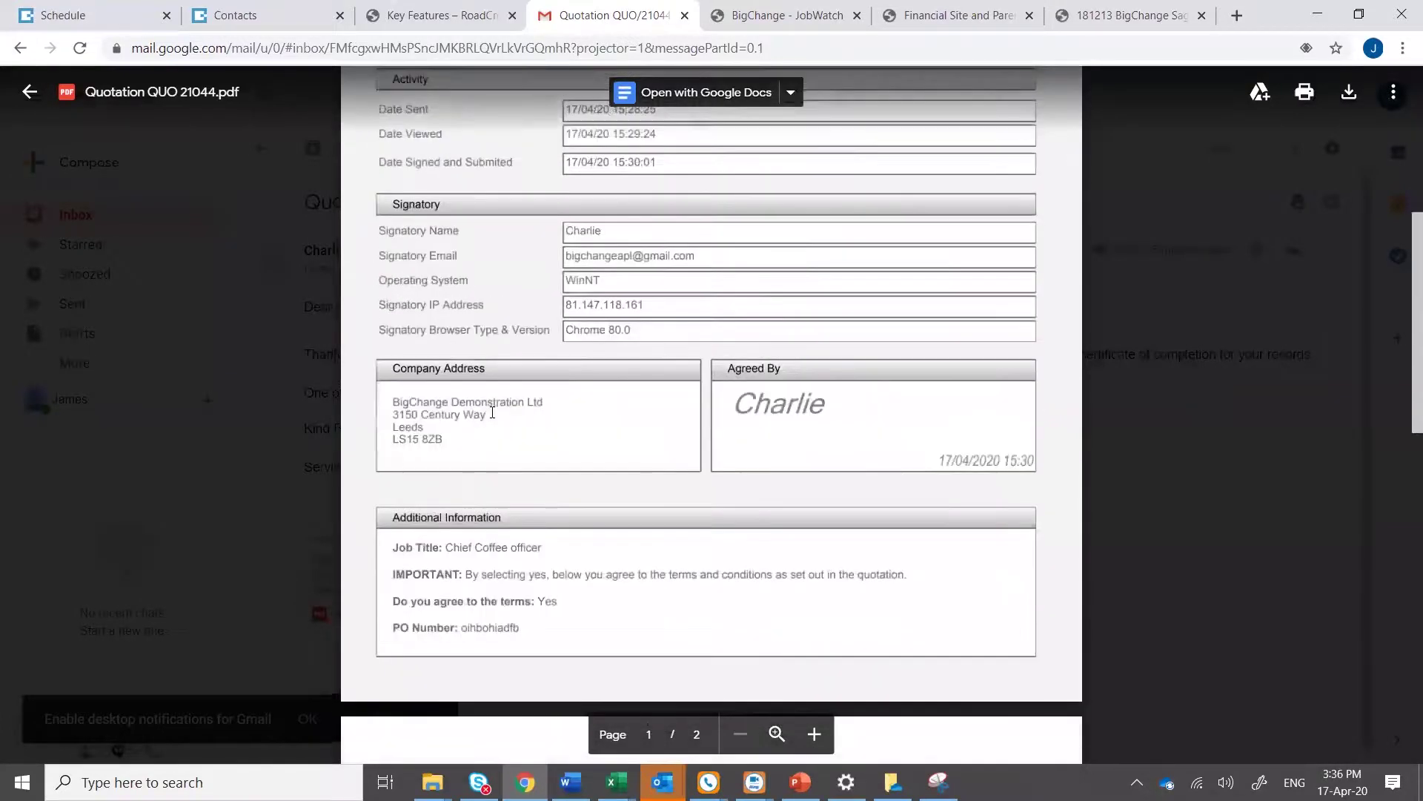
scroll(492, 413, down, 6)
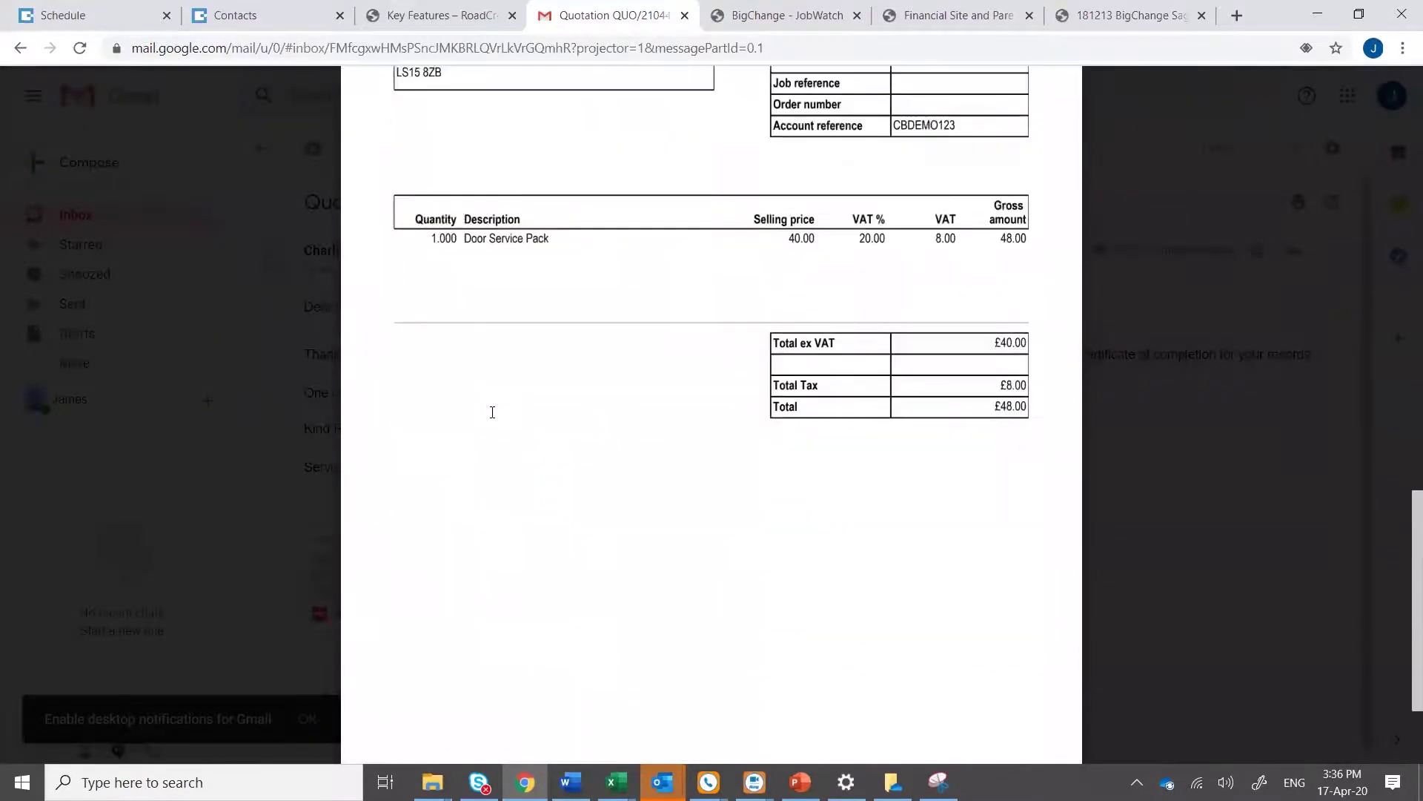
scroll(492, 410, up, 15)
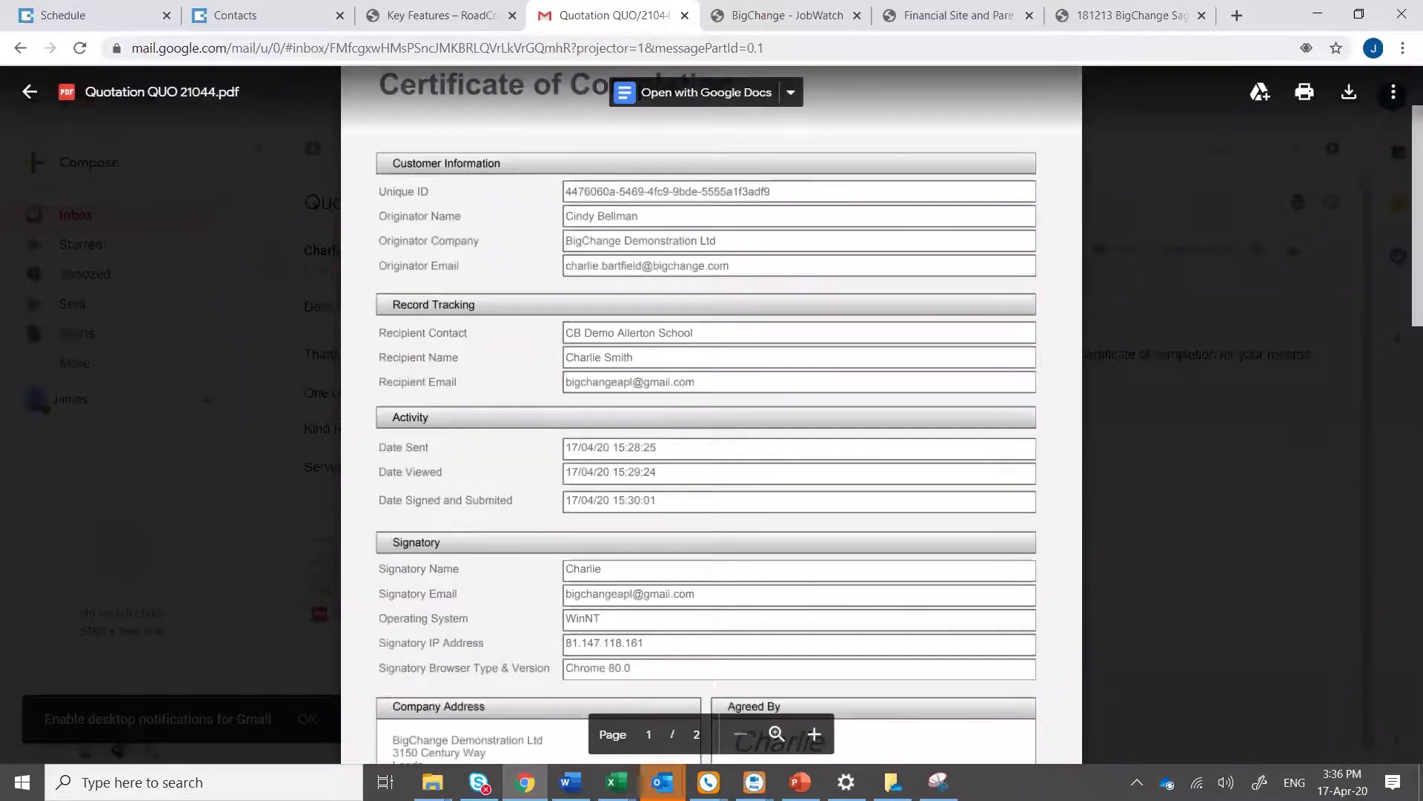
click(20, 47)
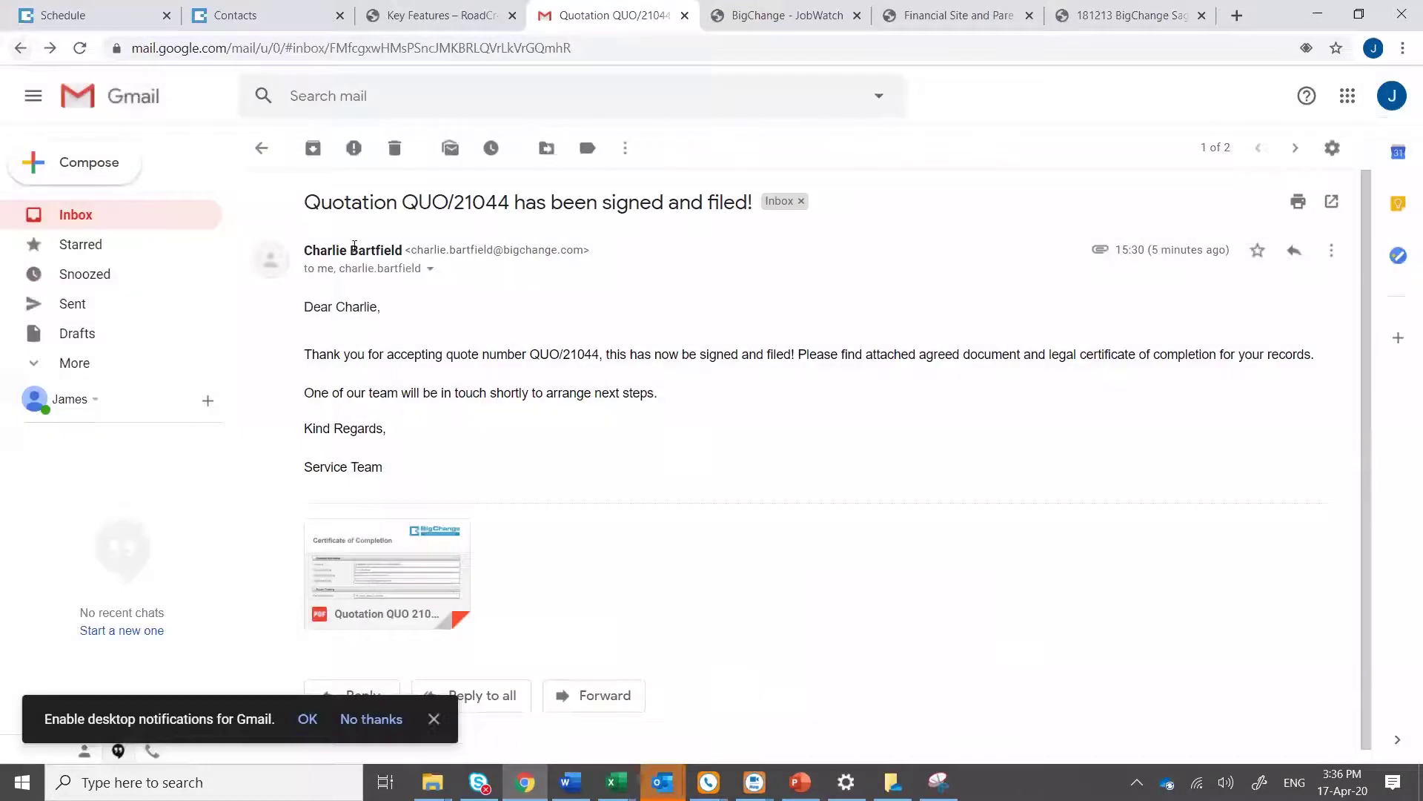
Return to the Gmail inbox and refresh it repeatedly to check for the emailed invoice
click(261, 147)
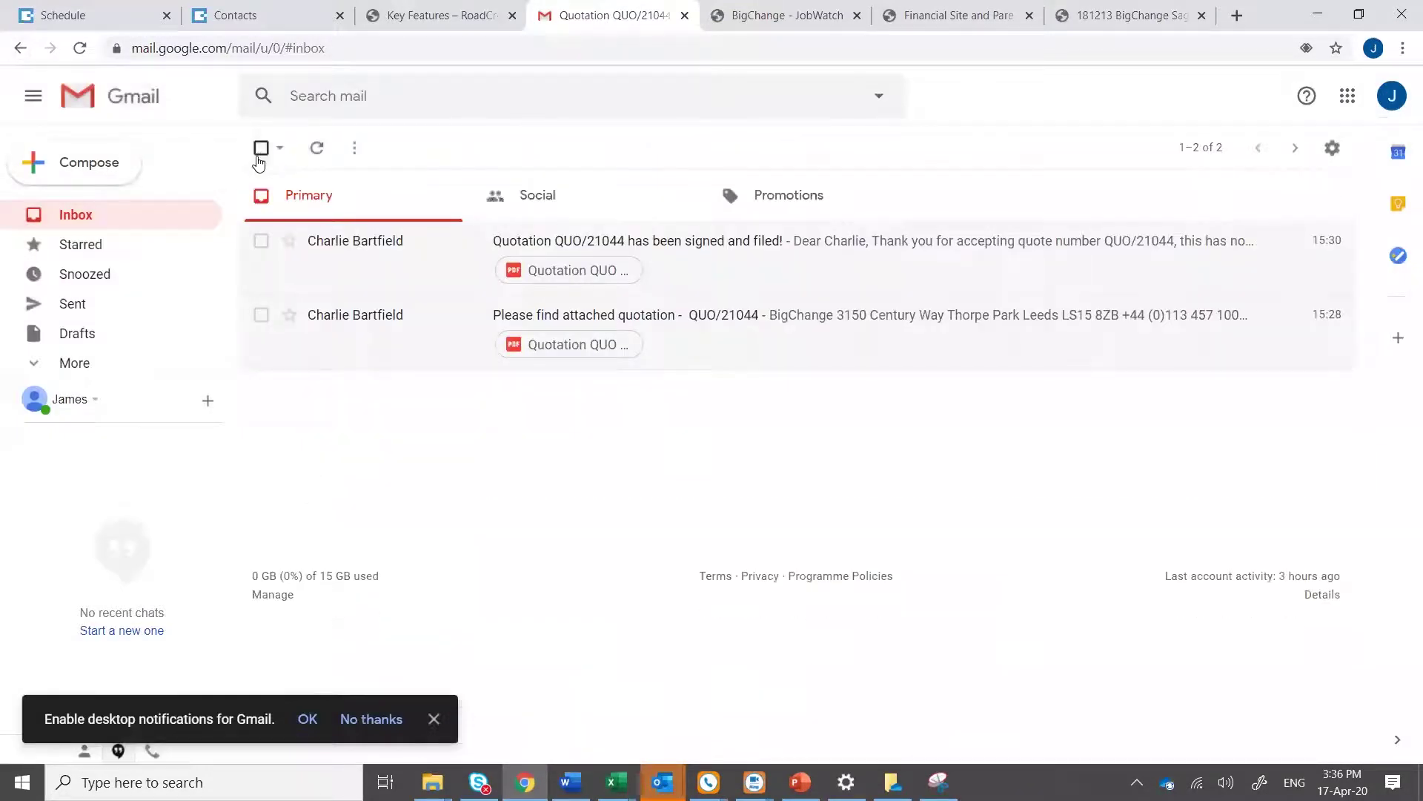
click(316, 155)
click(315, 151)
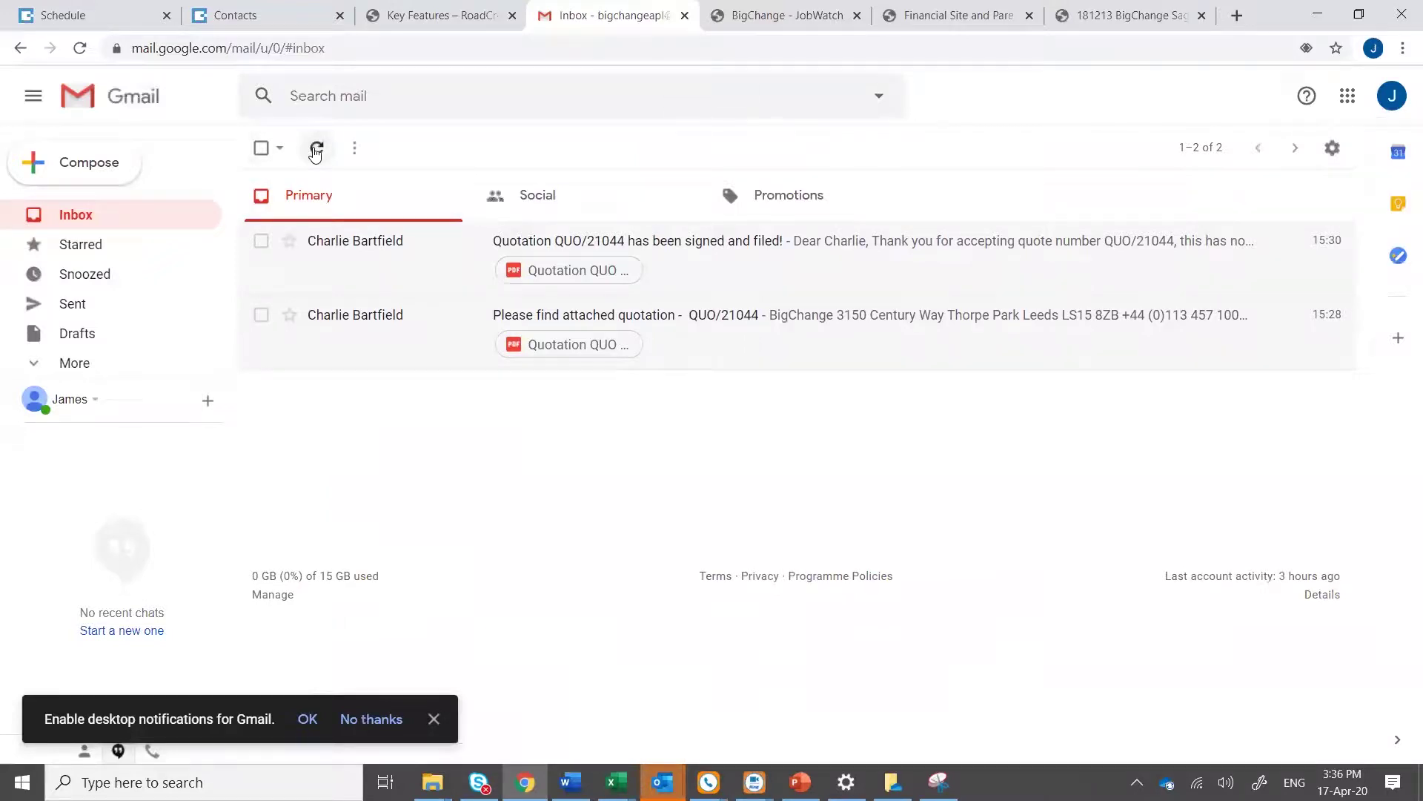
click(315, 151)
click(316, 149)
click(217, 21)
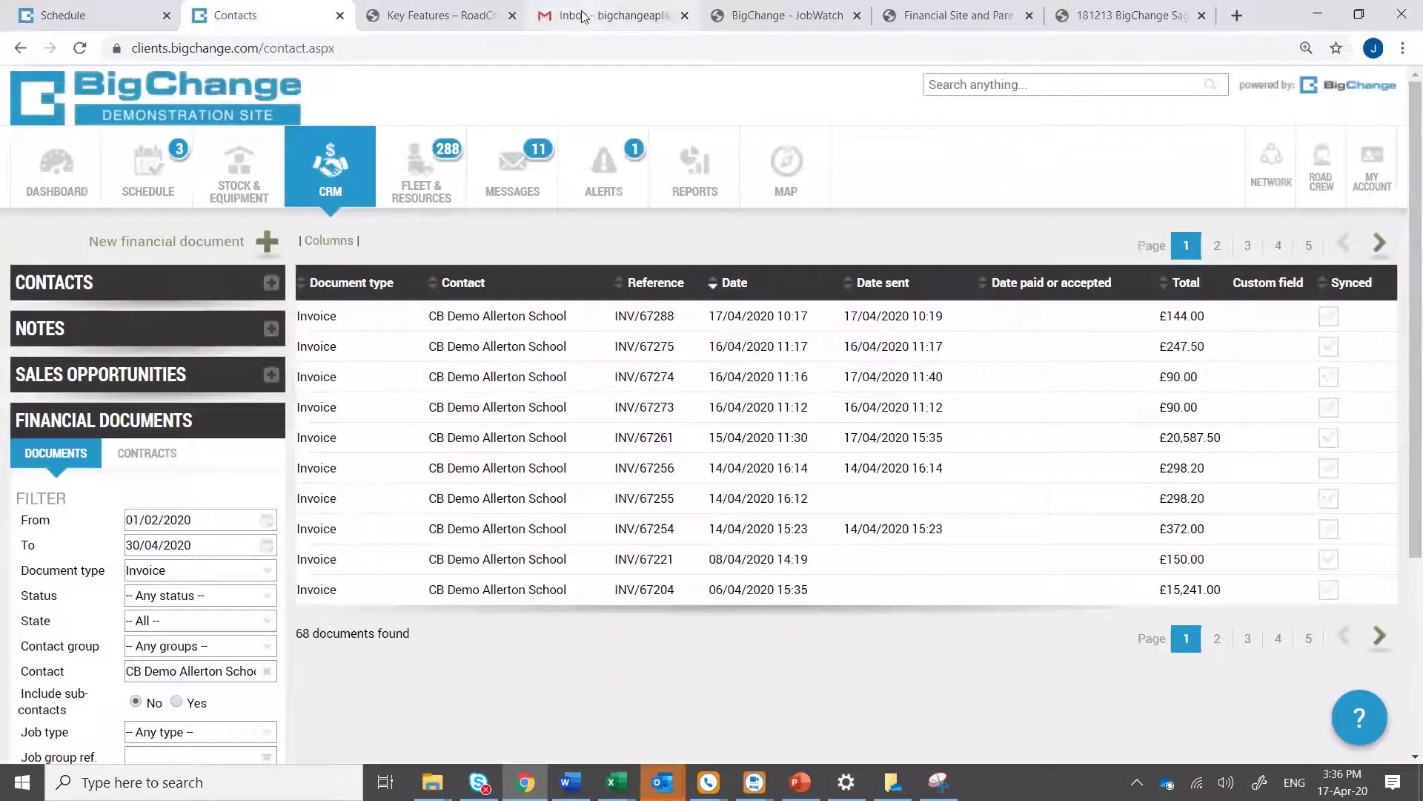
click(604, 15)
click(316, 148)
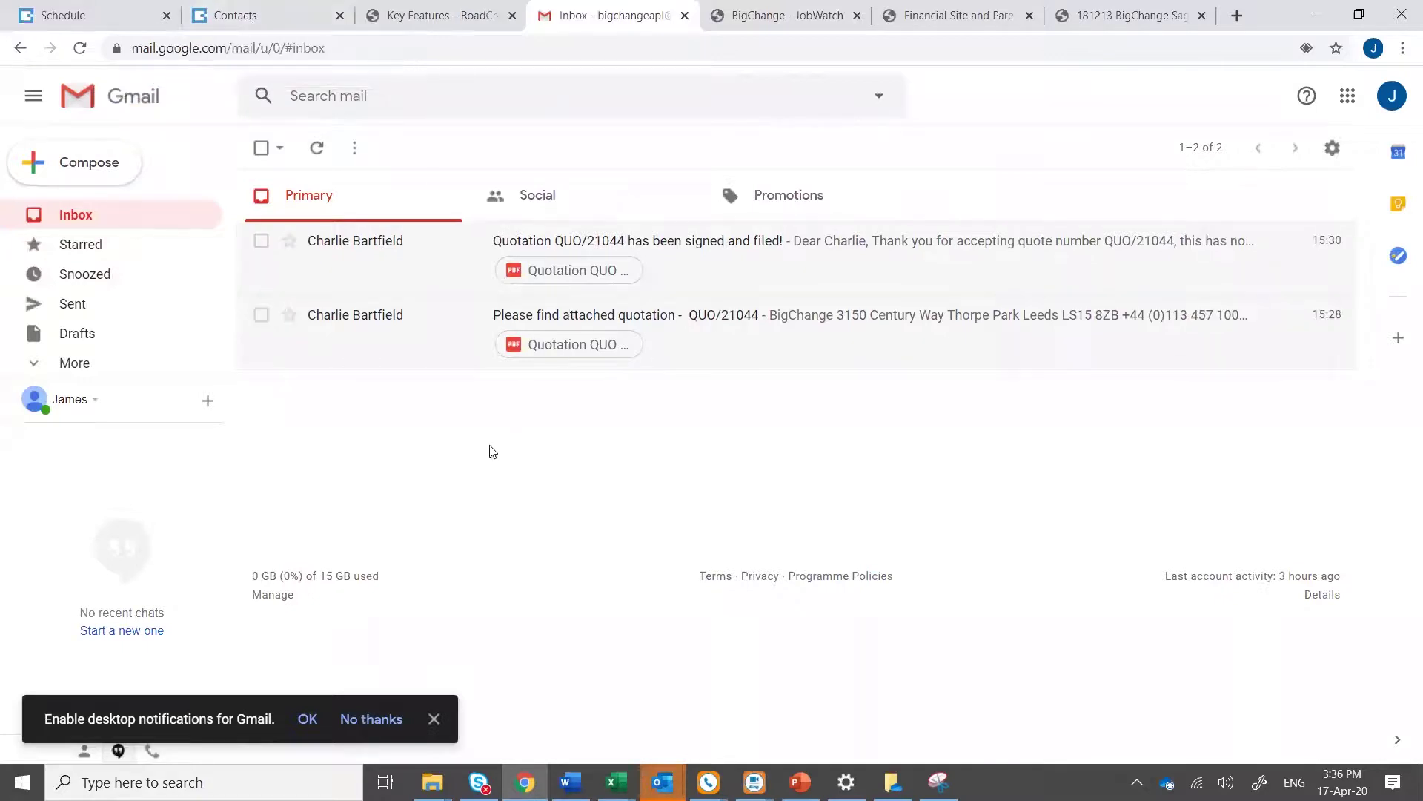
Switch to BigChange and filter the school's invoices to status Not sent with a start date of 29/02/2020
click(291, 16)
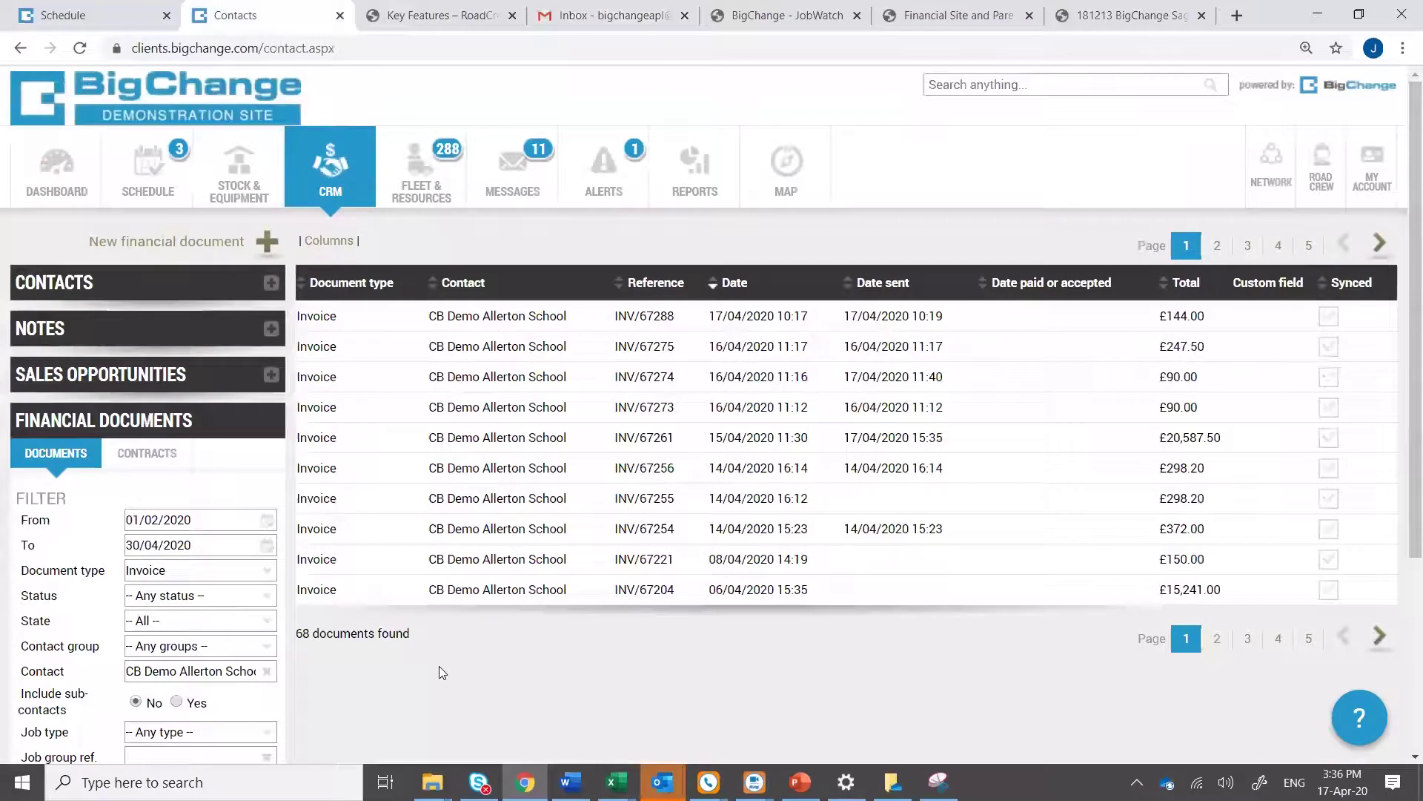
click(268, 599)
click(134, 615)
click(534, 669)
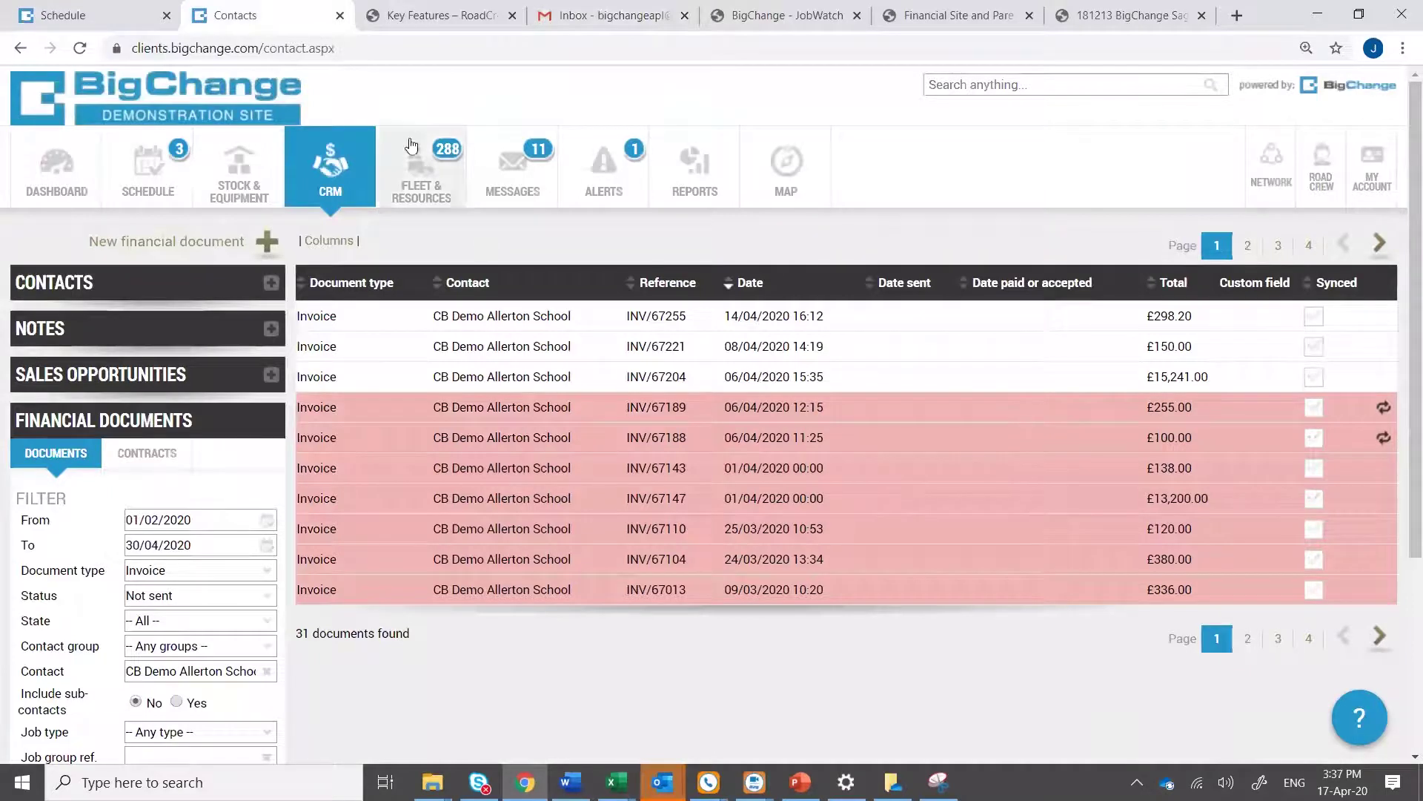
click(268, 521)
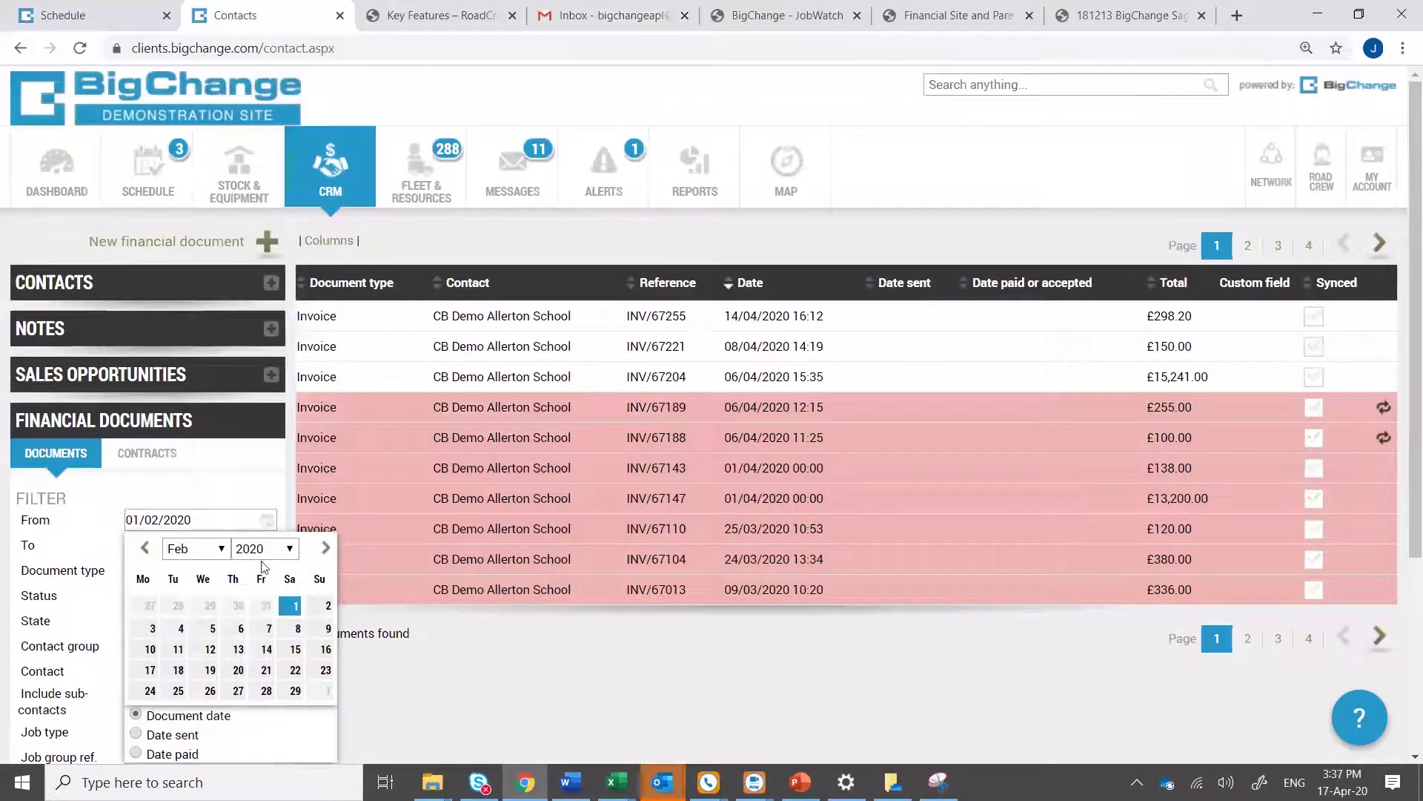
click(295, 690)
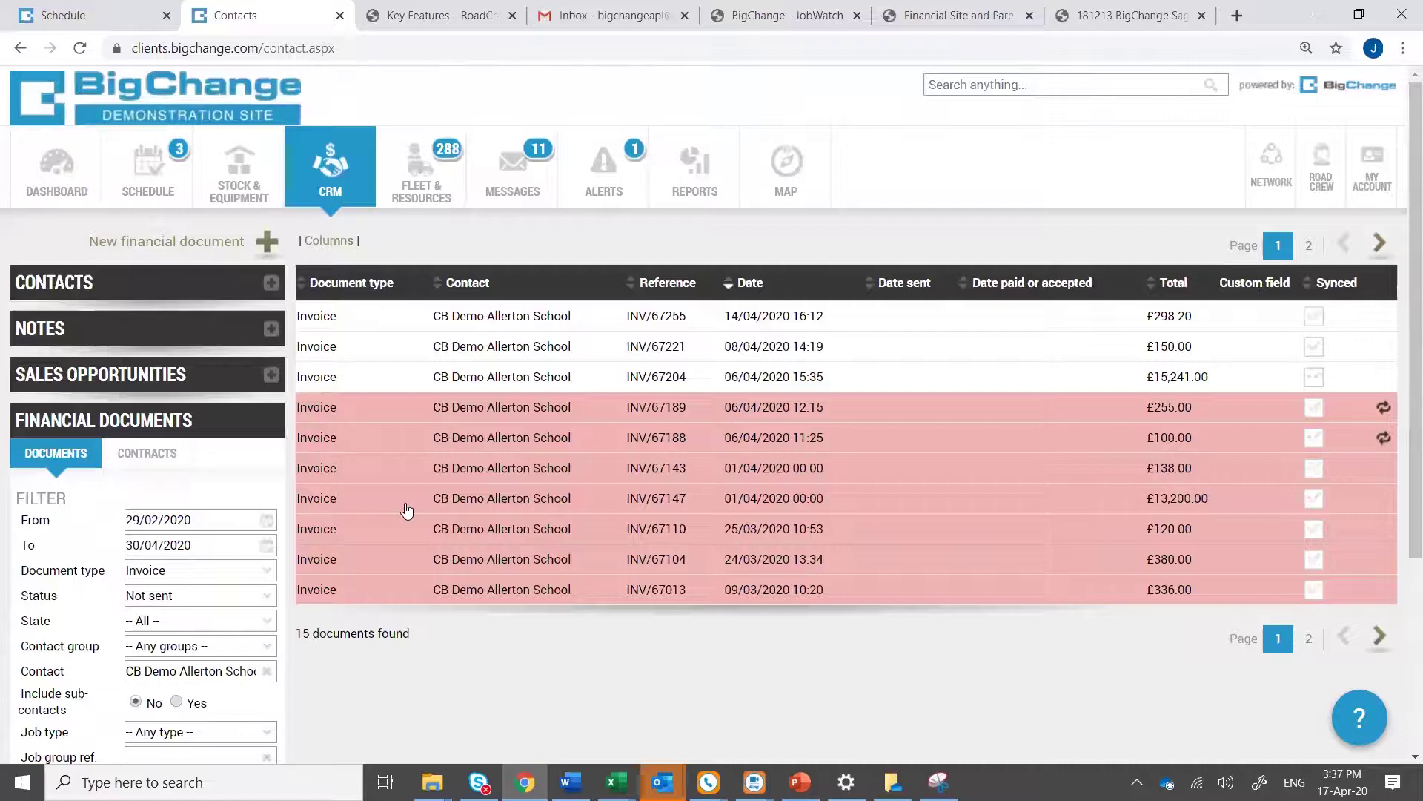
Consolidate the filtered invoices with one line item per document, adding order number and actual job start time to the line description
scroll(407, 510, down, 1)
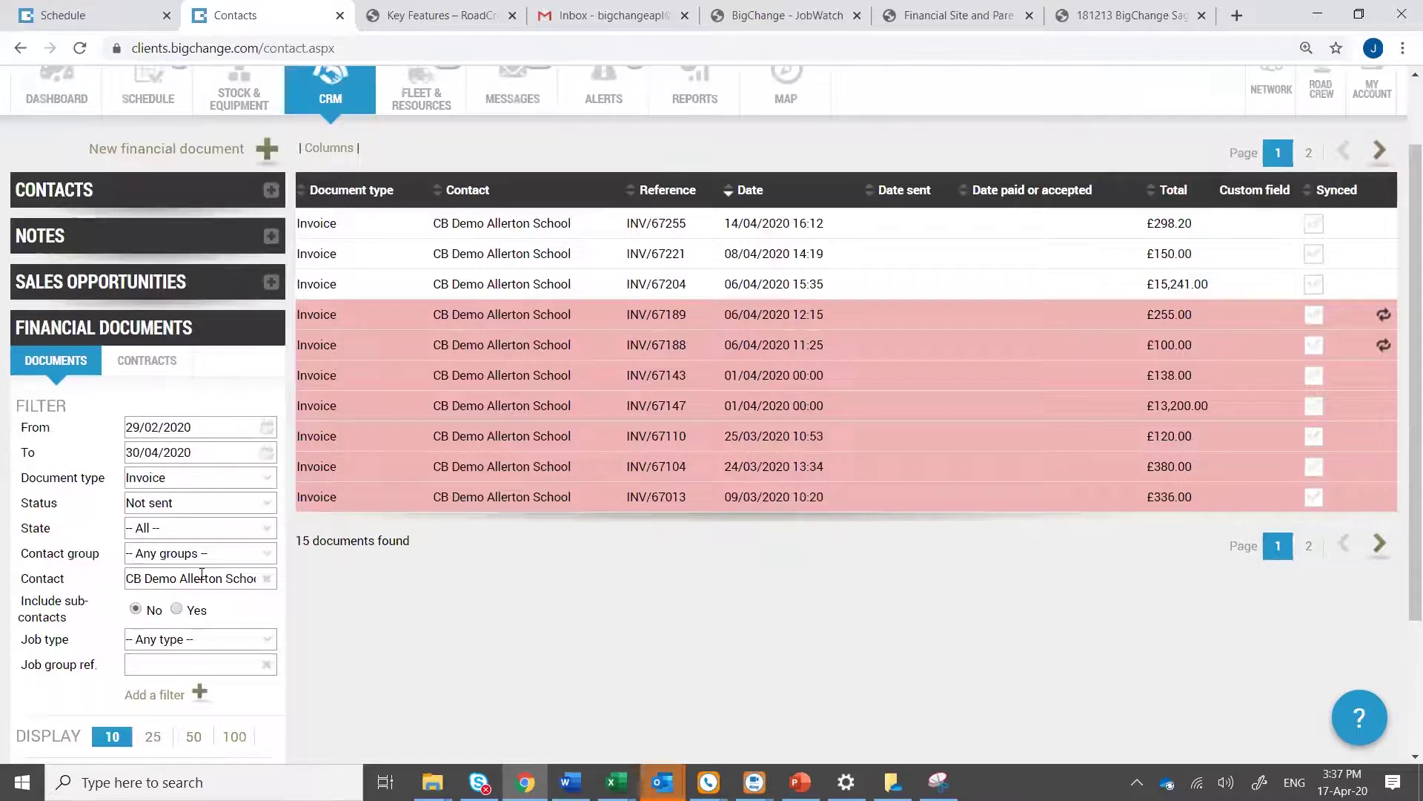
scroll(189, 586, down, 2)
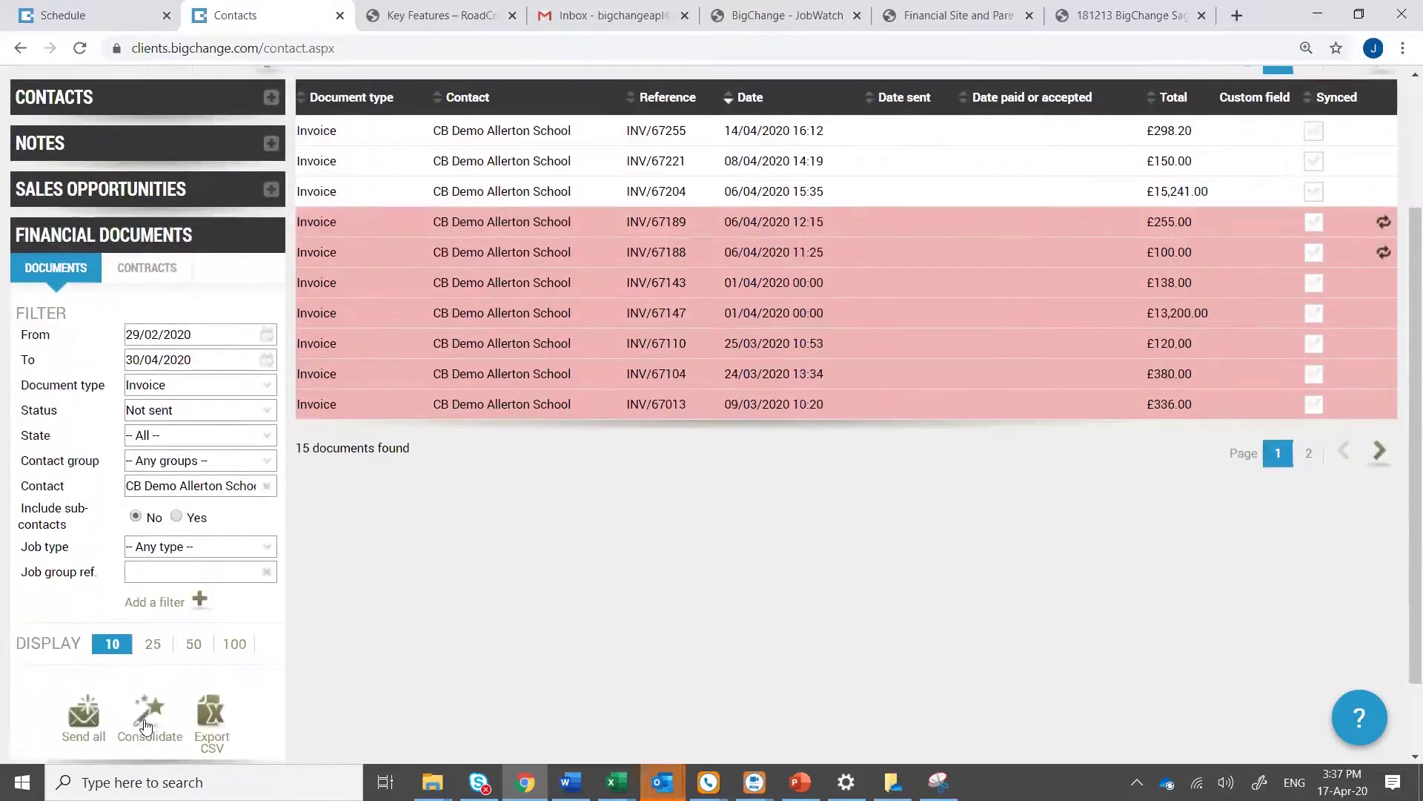
click(148, 716)
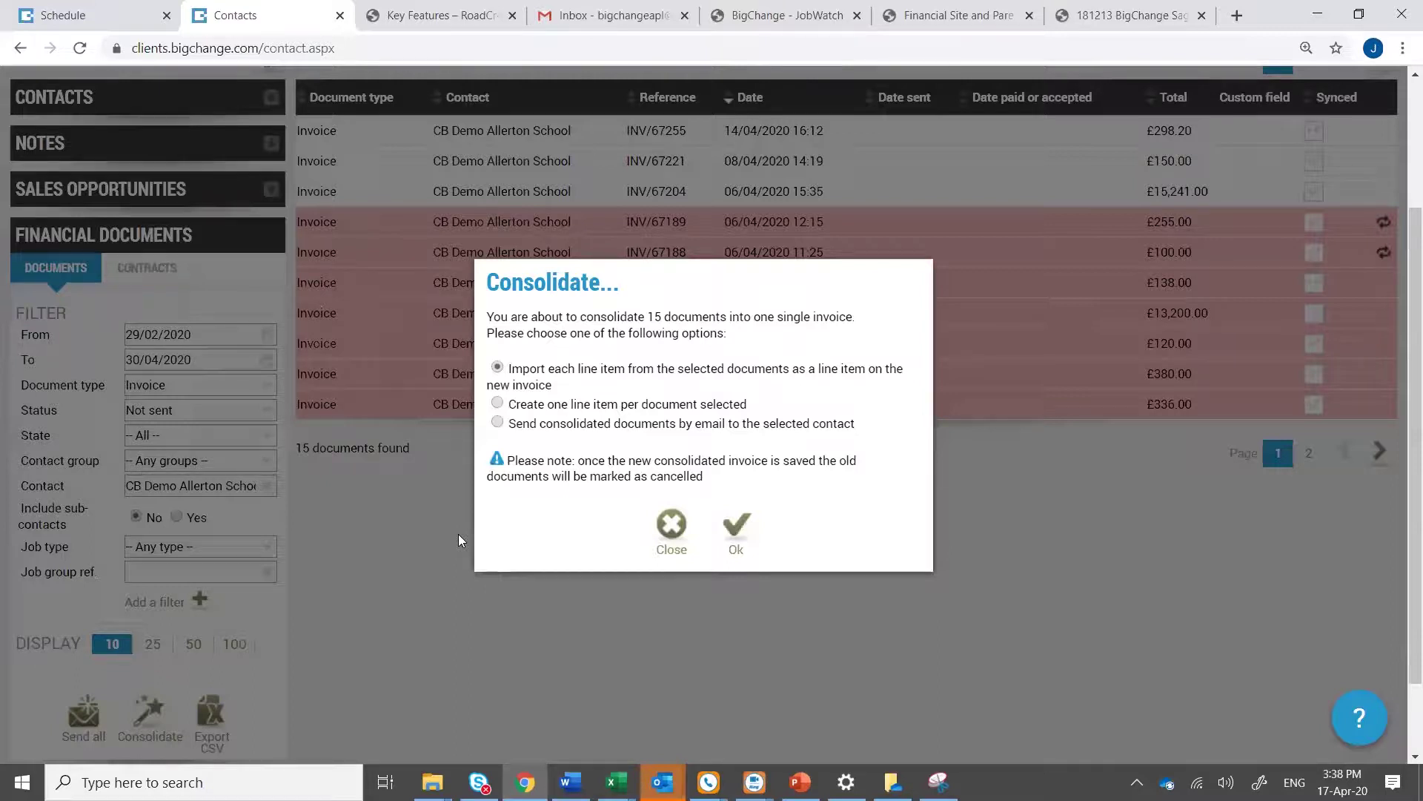
click(497, 405)
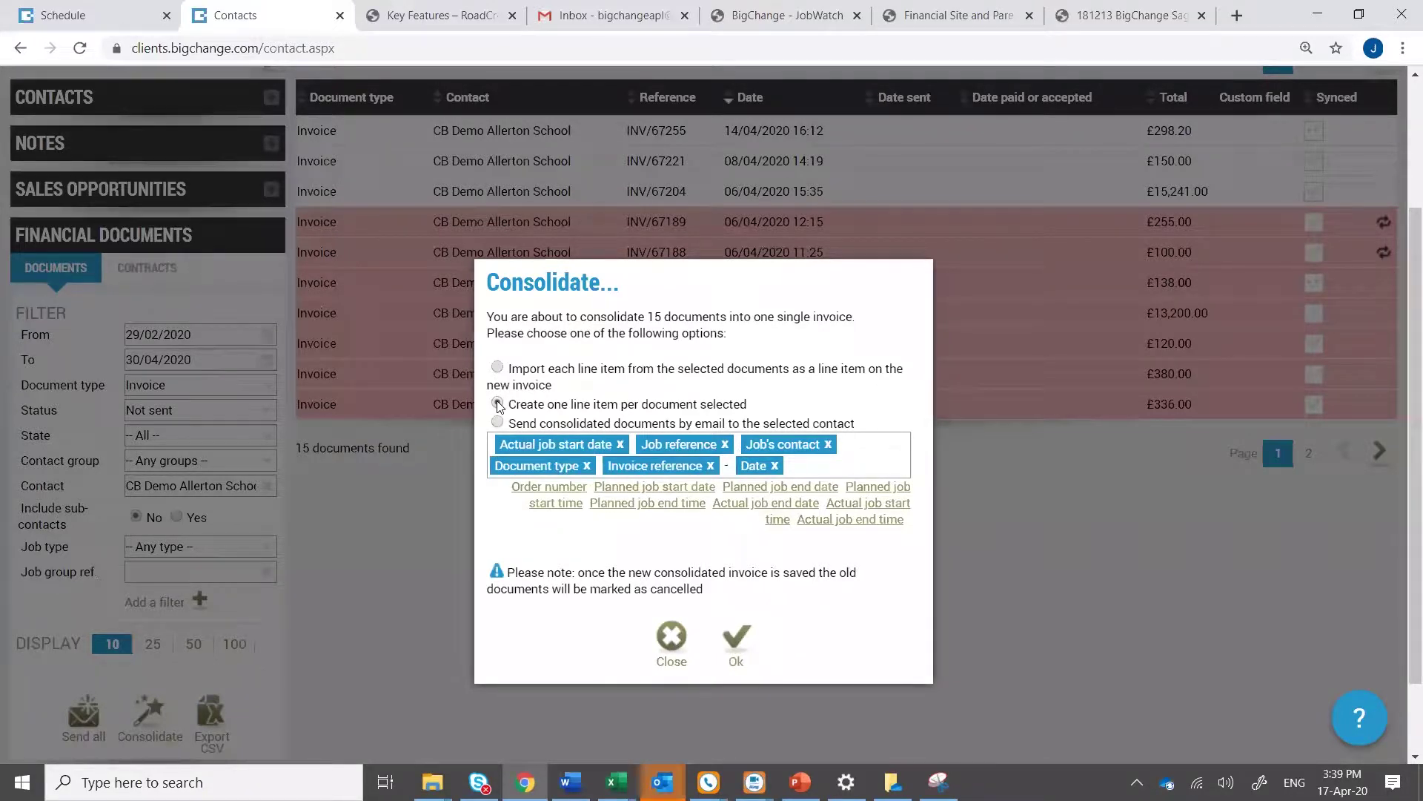
click(498, 404)
click(526, 488)
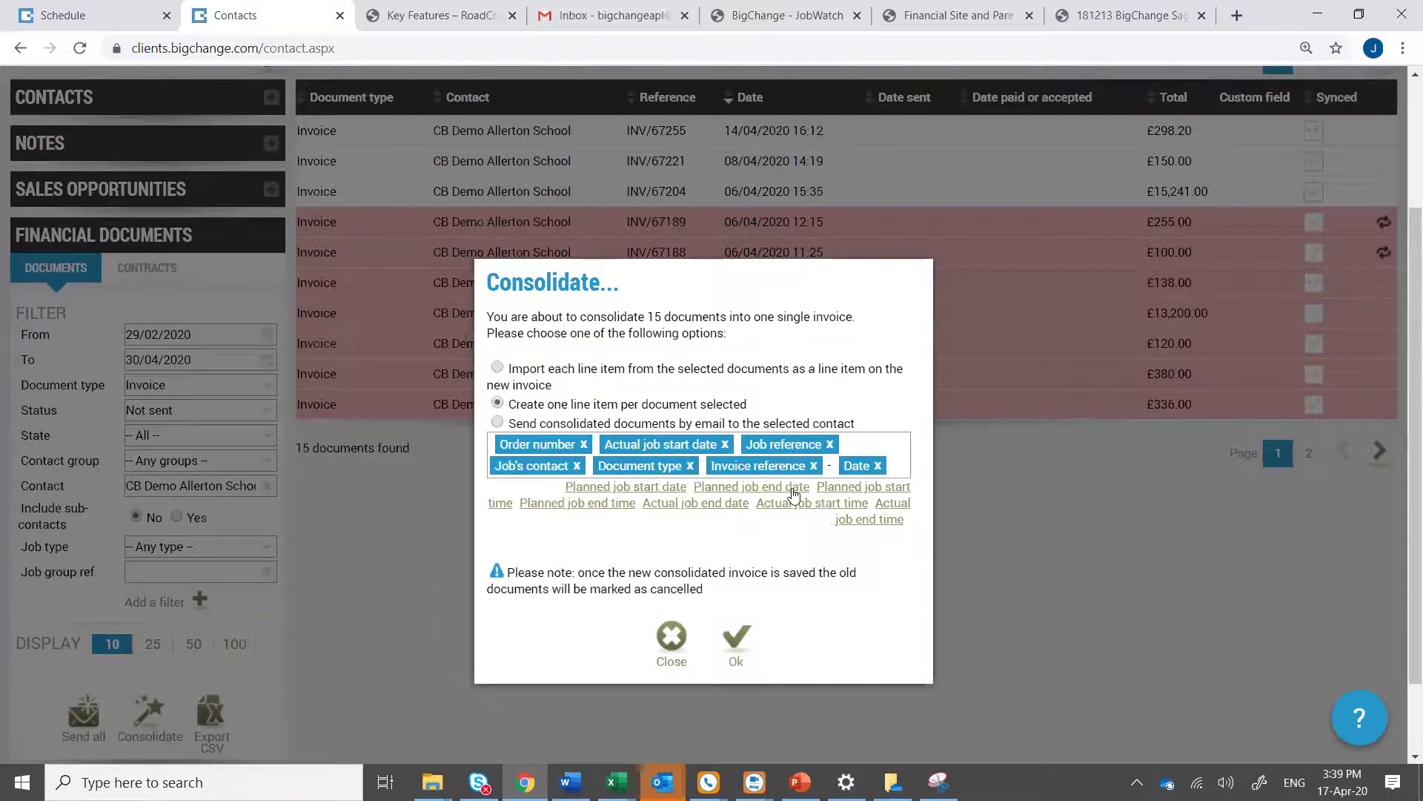
click(834, 506)
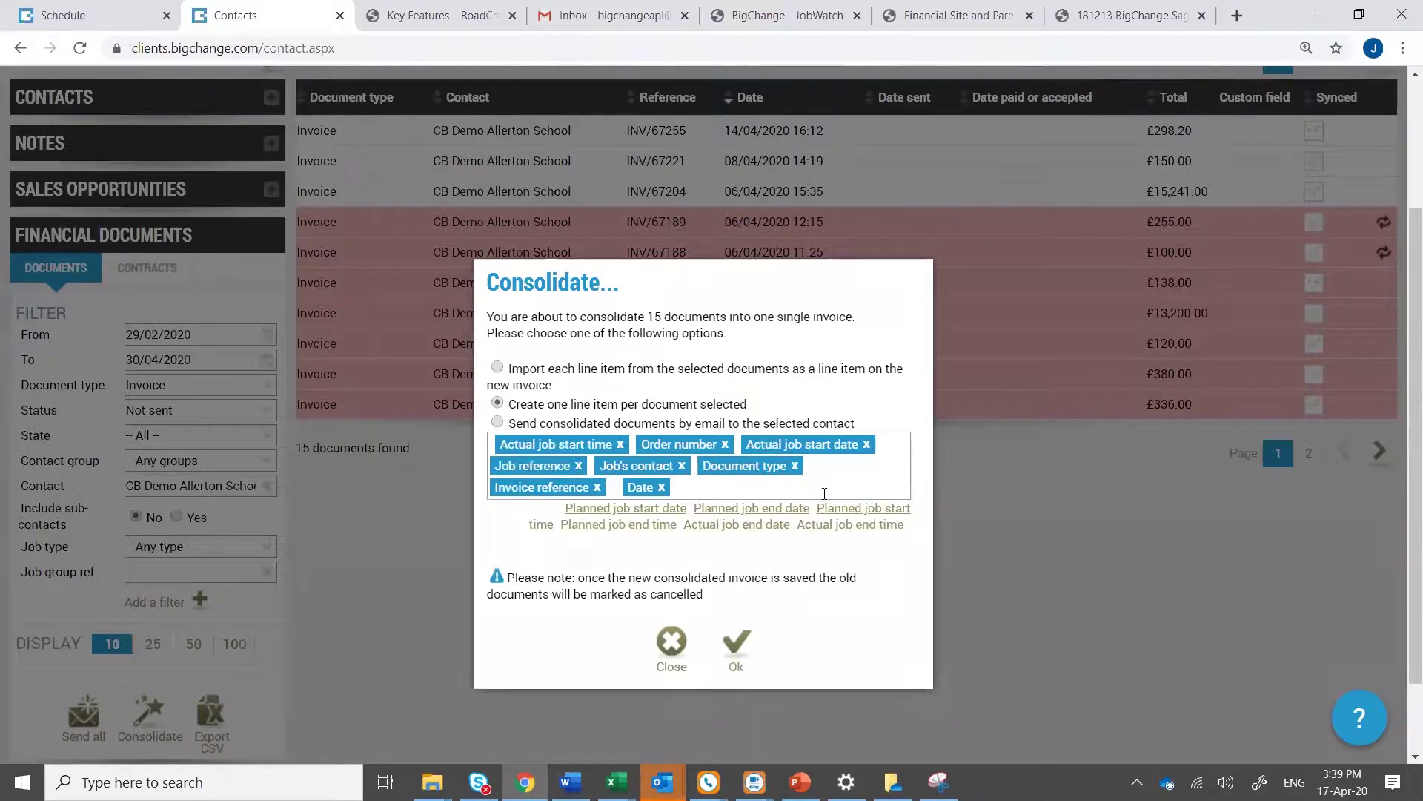
click(731, 655)
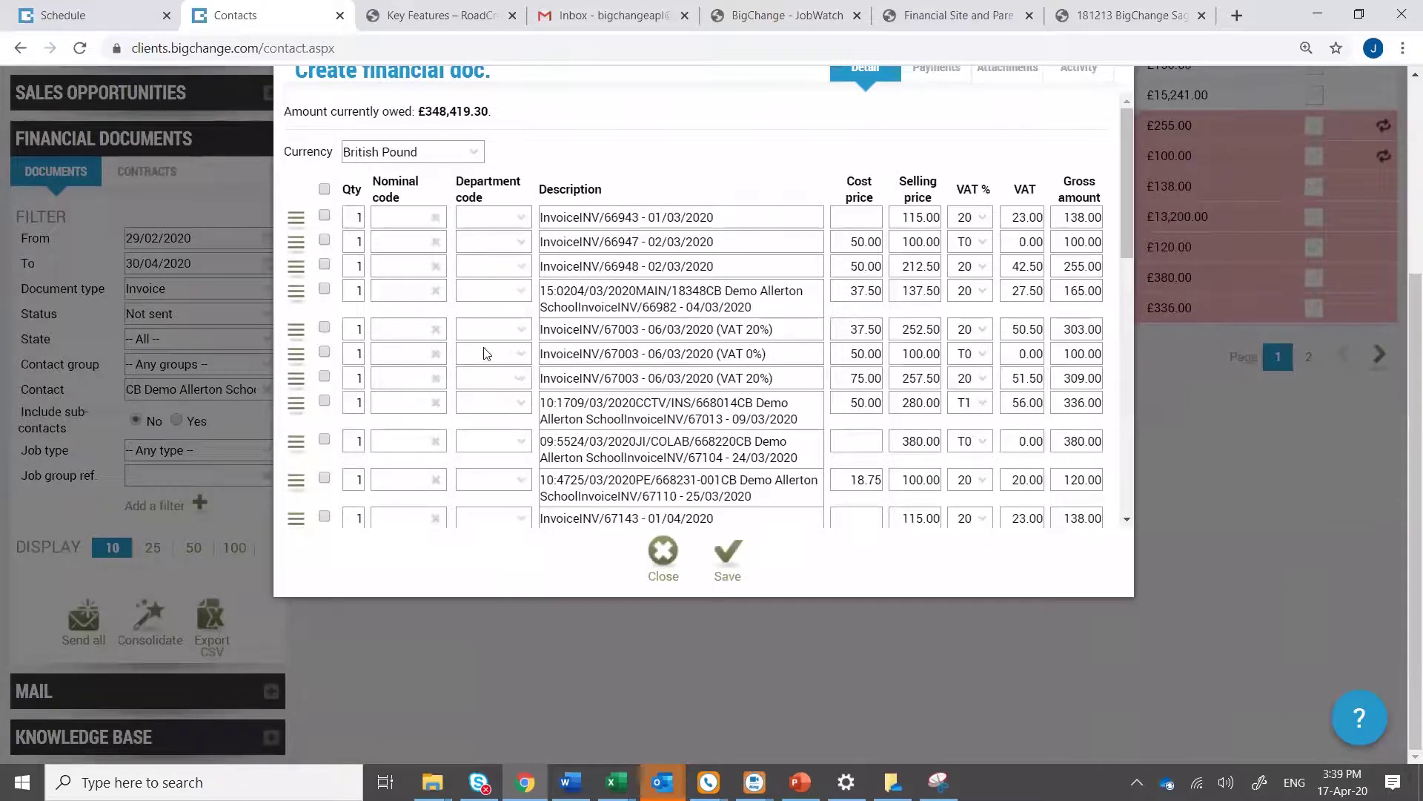
Check the consolidated invoice's line items and document settings, and save it
scroll(561, 326, down, 3)
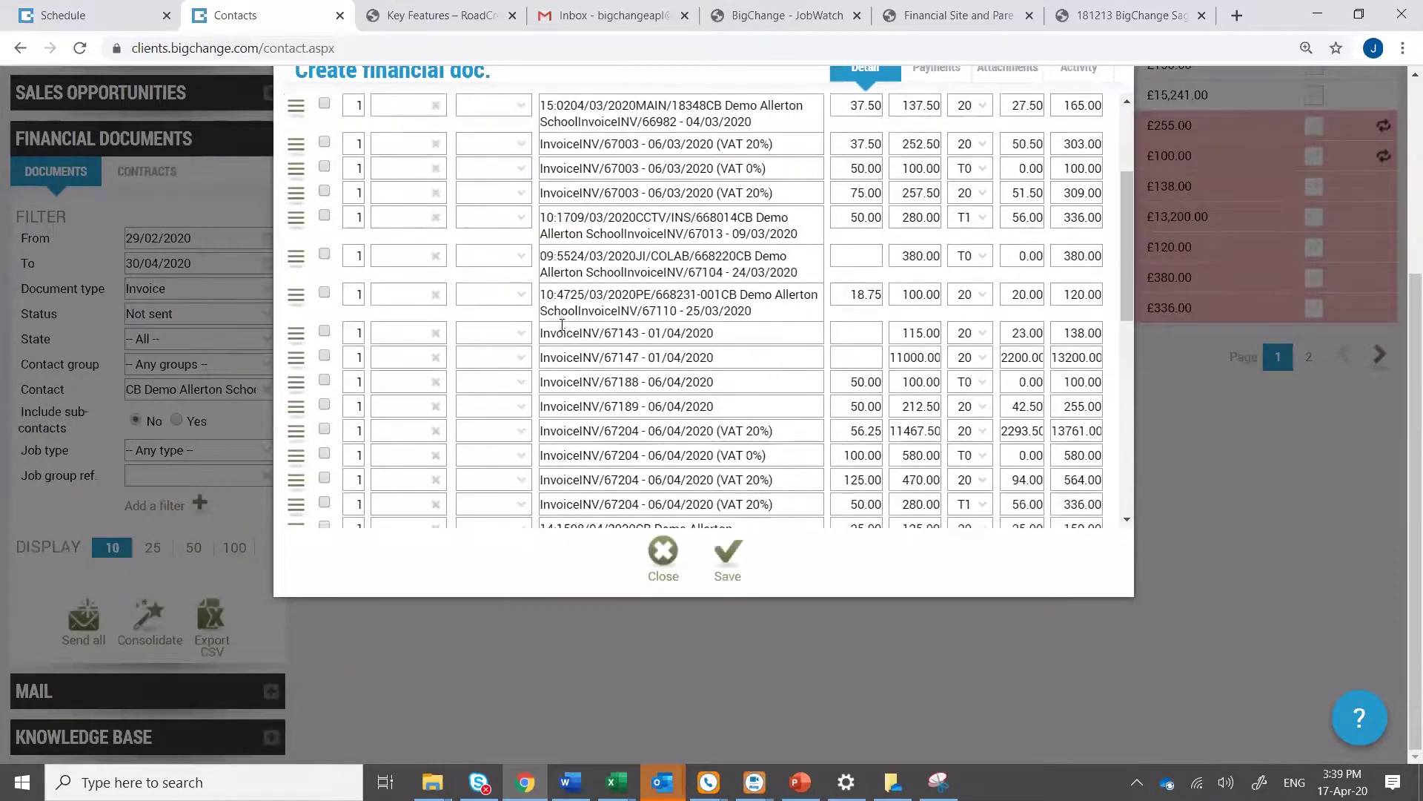
scroll(562, 323, down, 6)
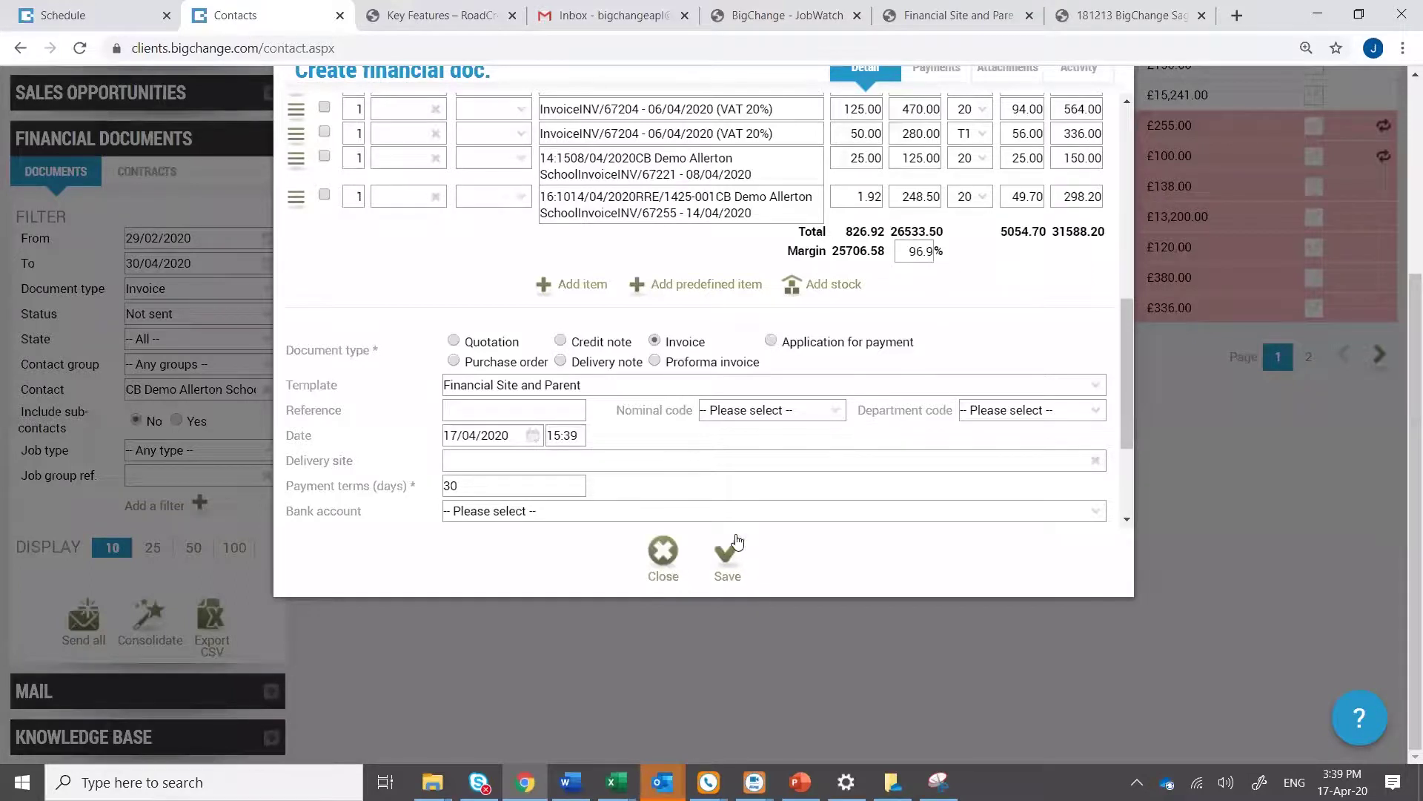
click(725, 560)
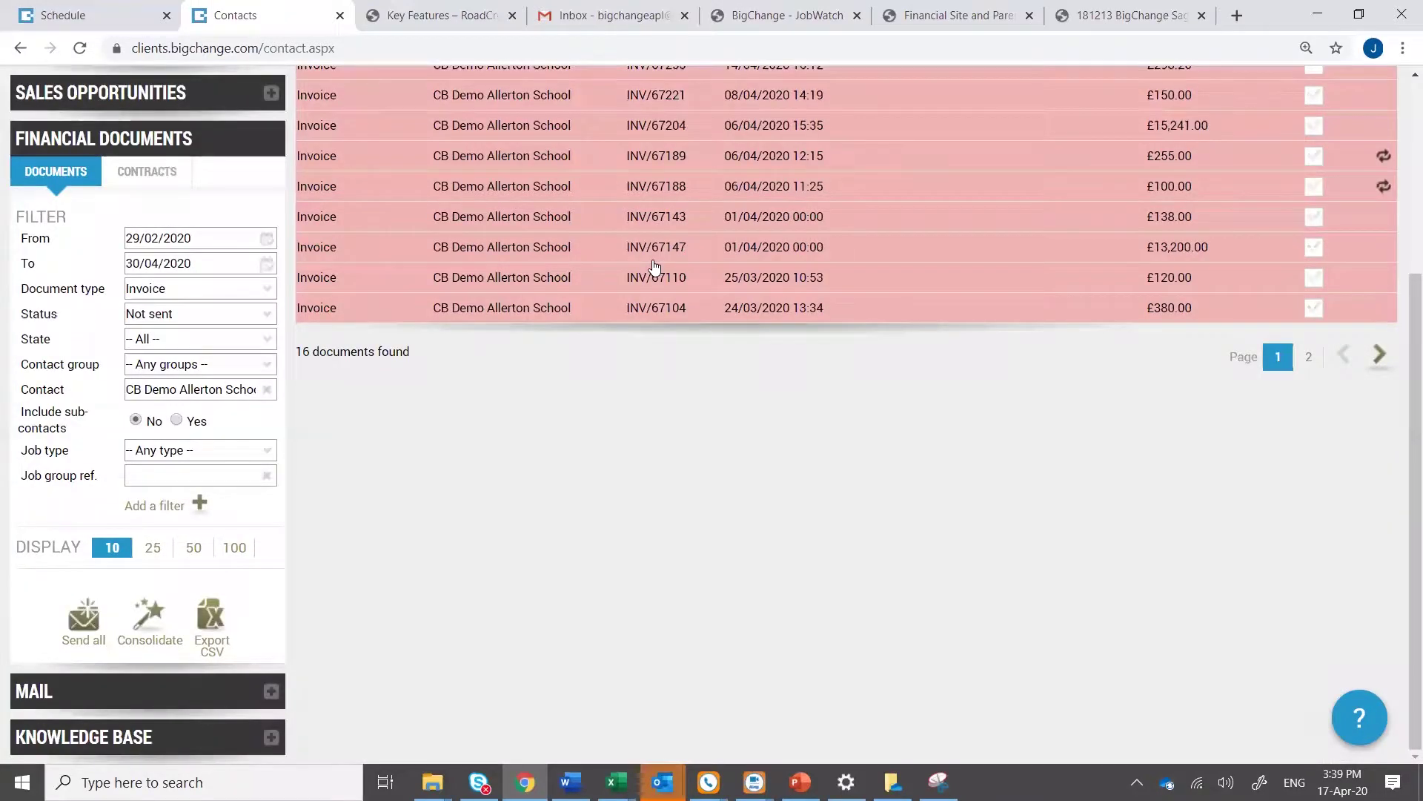
Open the PDF of the new consolidated invoice, examine its lines and totals, and close it
scroll(652, 267, up, 3)
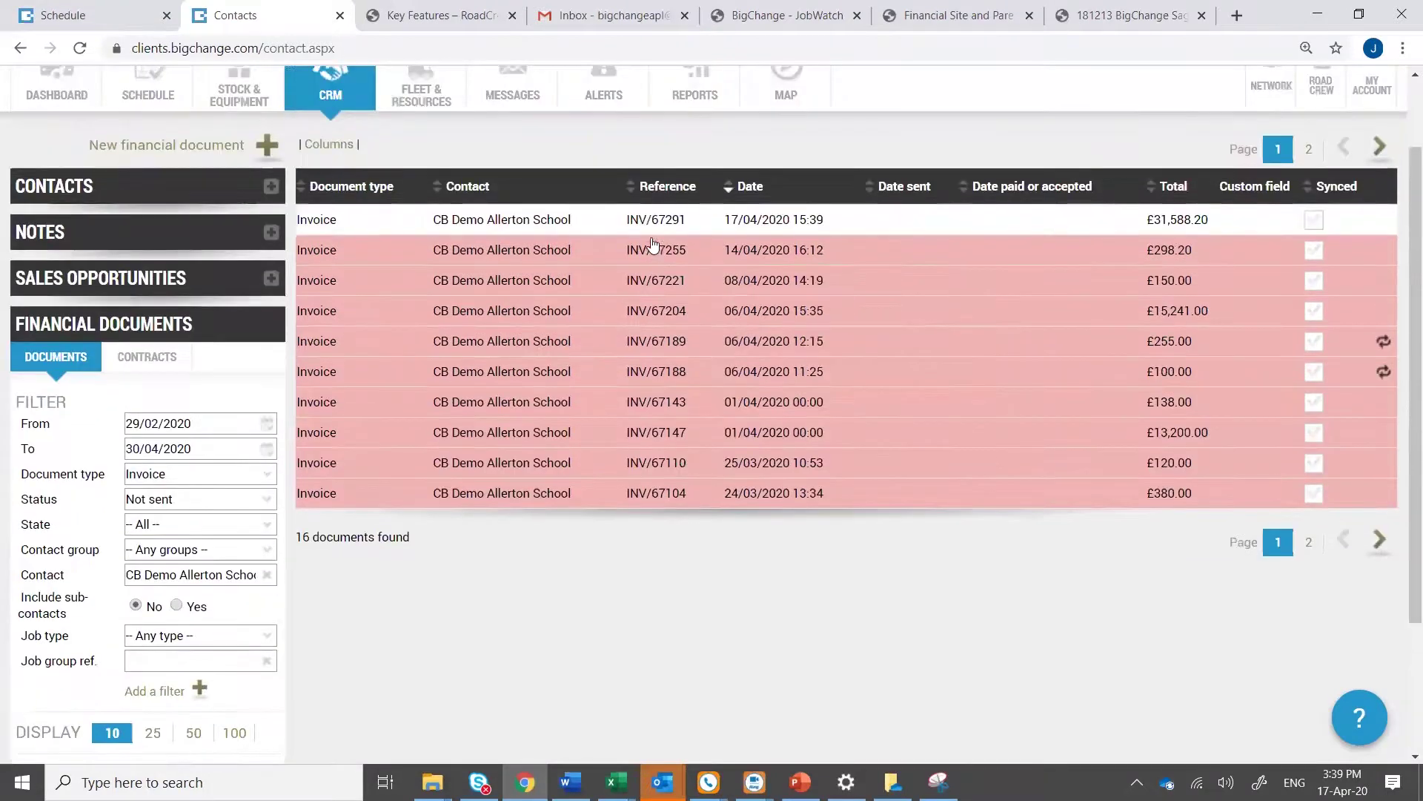
click(627, 225)
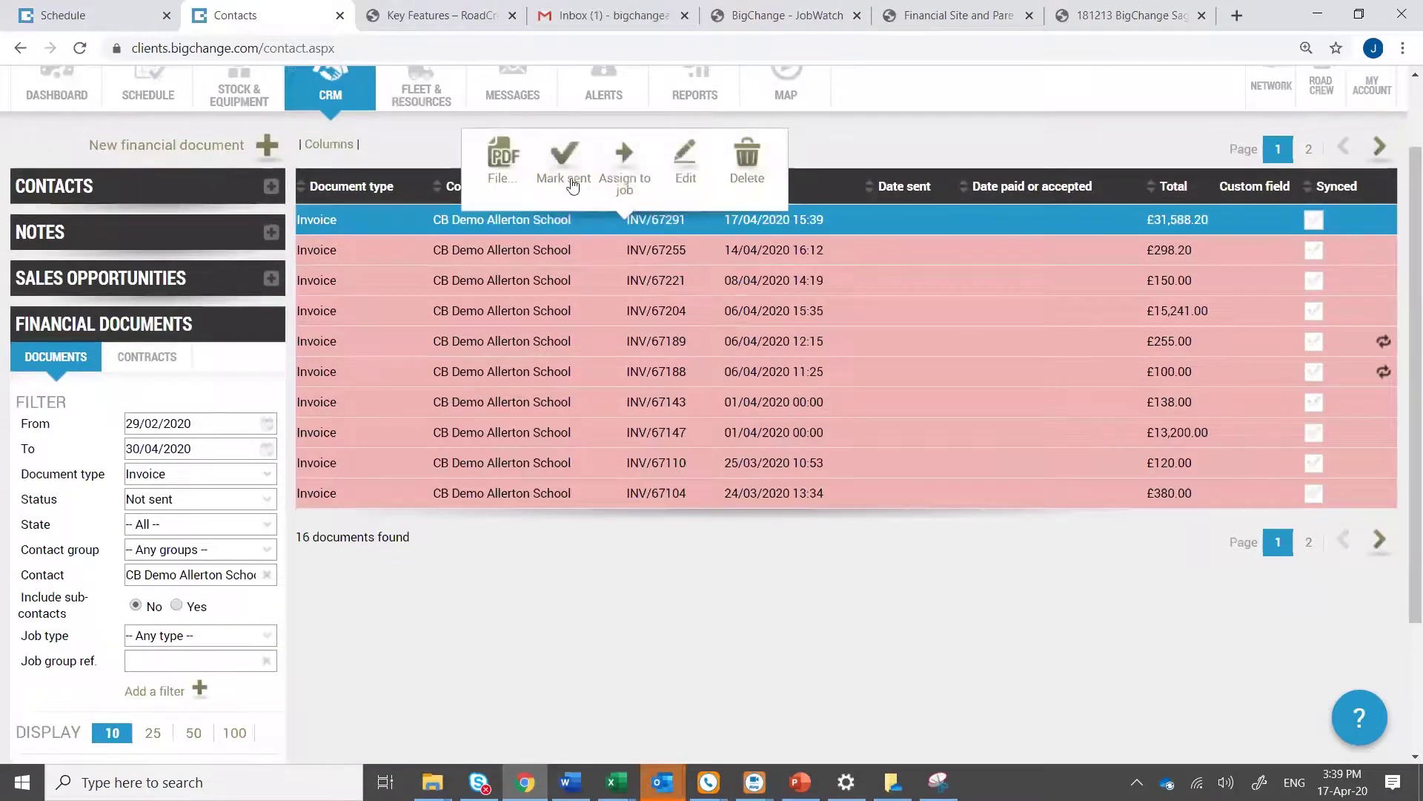
click(497, 161)
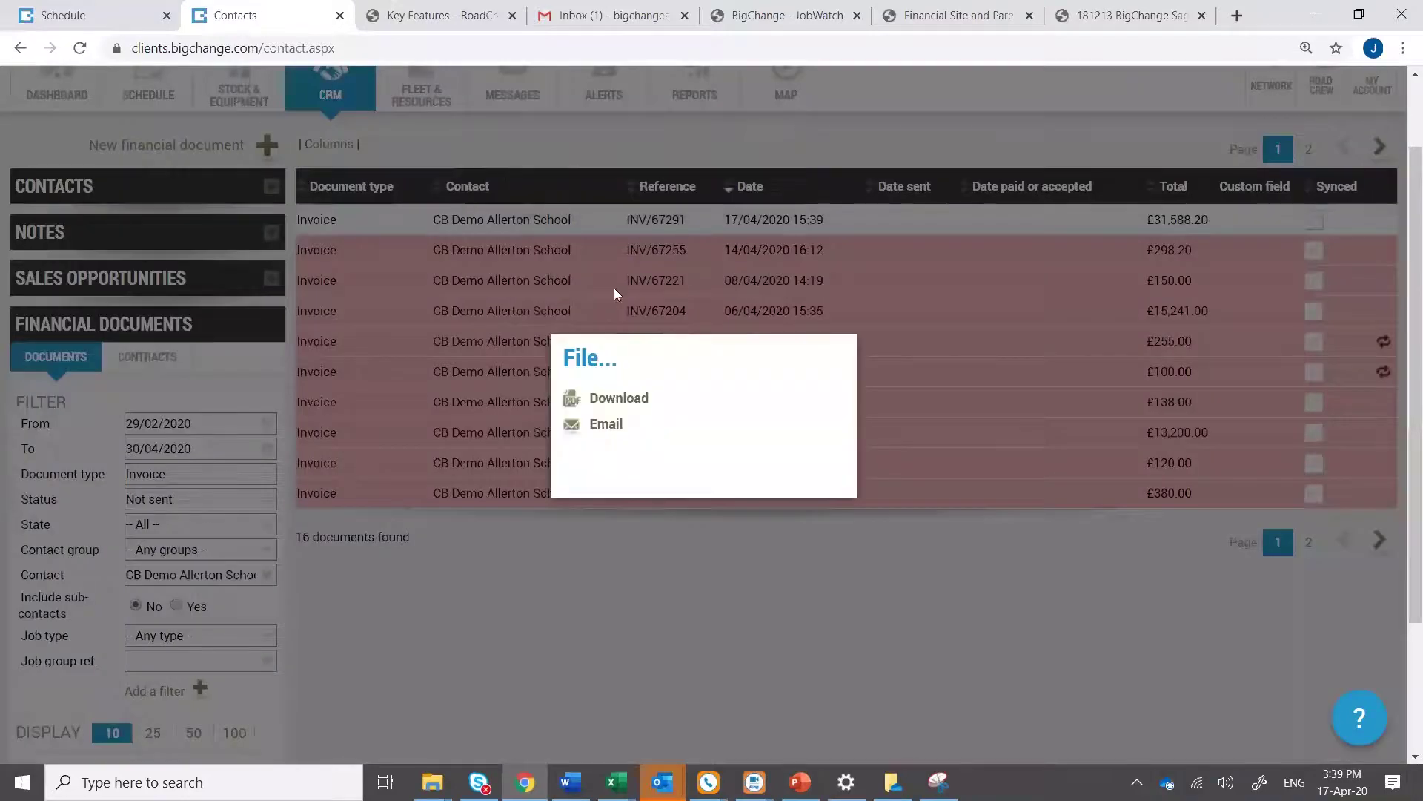
click(606, 399)
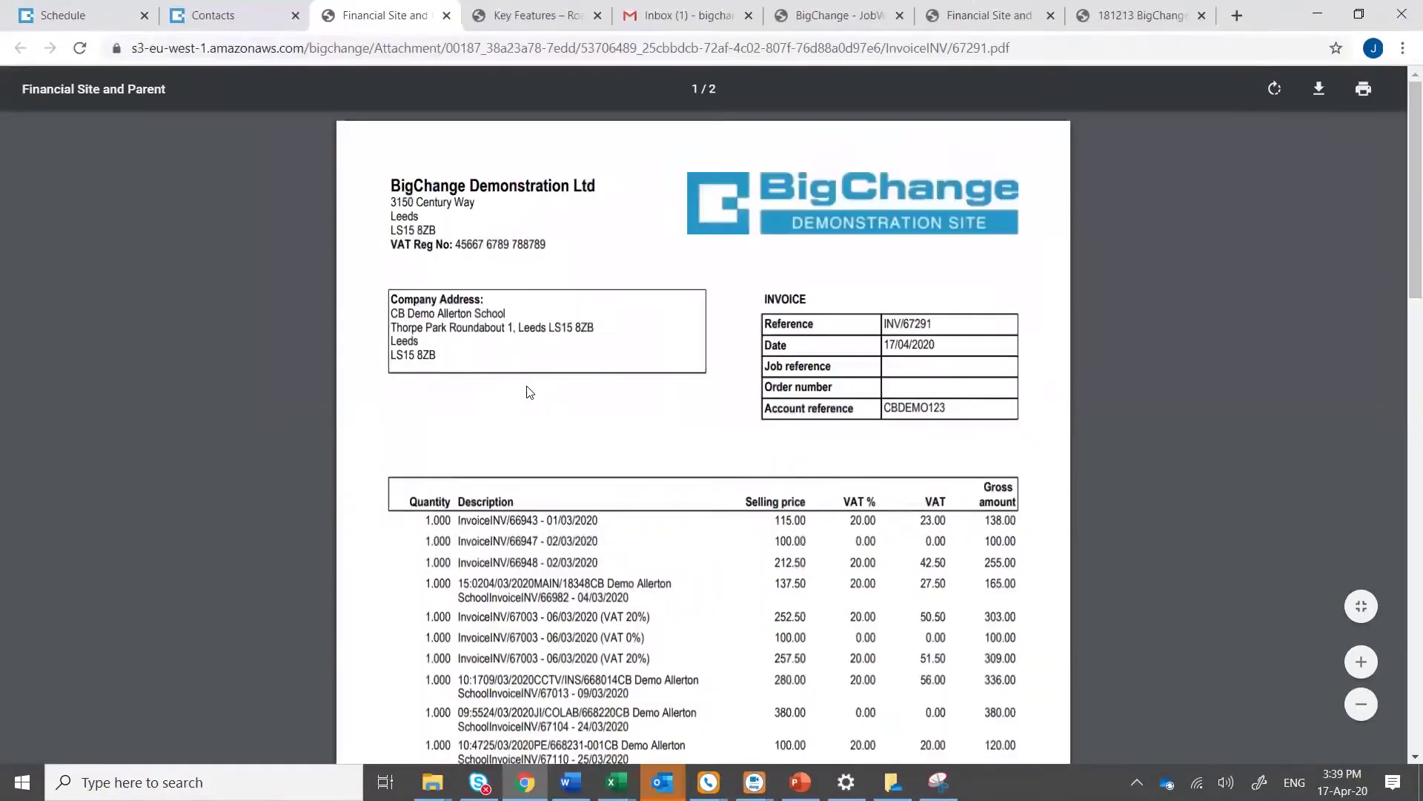
scroll(528, 391, down, 7)
scroll(528, 391, down, 2)
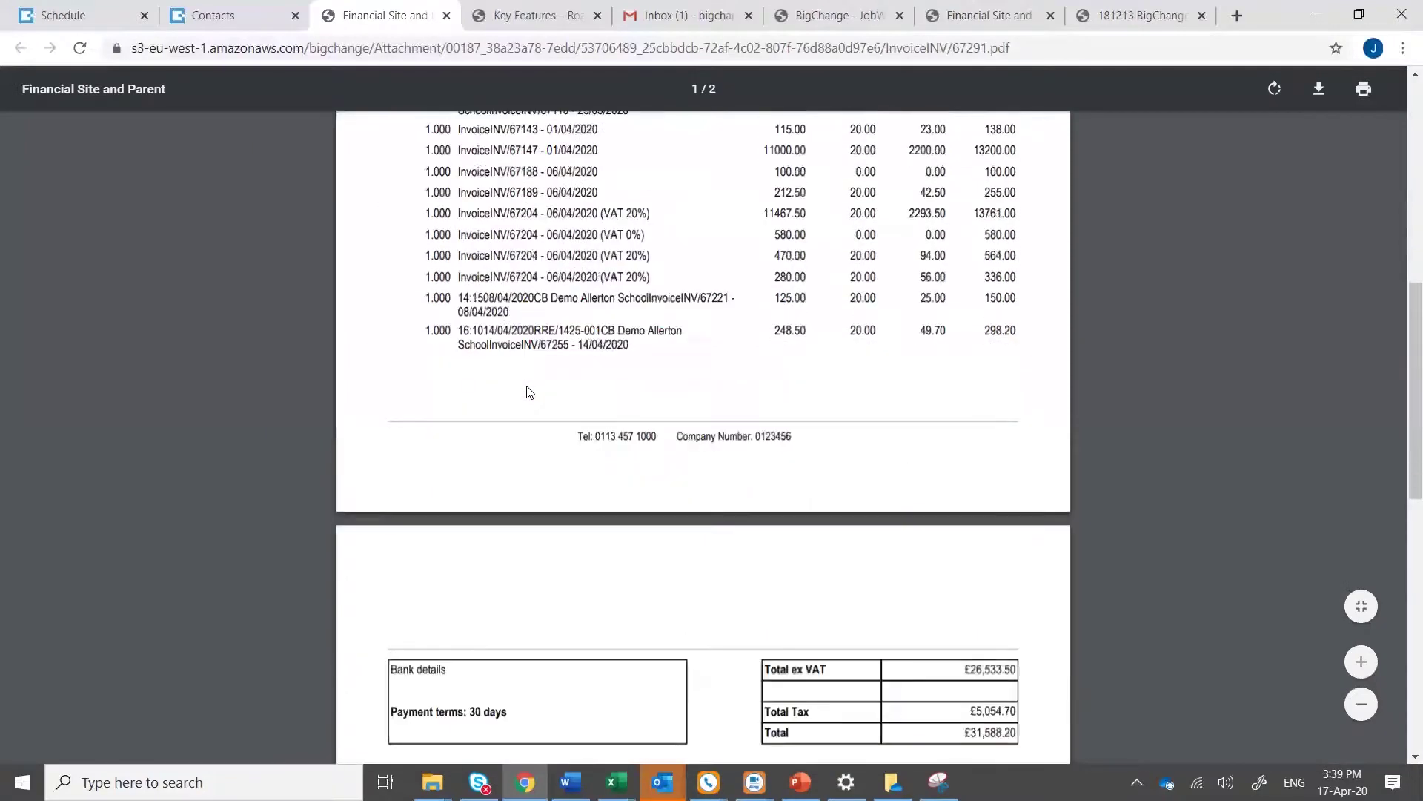
scroll(528, 391, up, 9)
scroll(528, 393, up, 2)
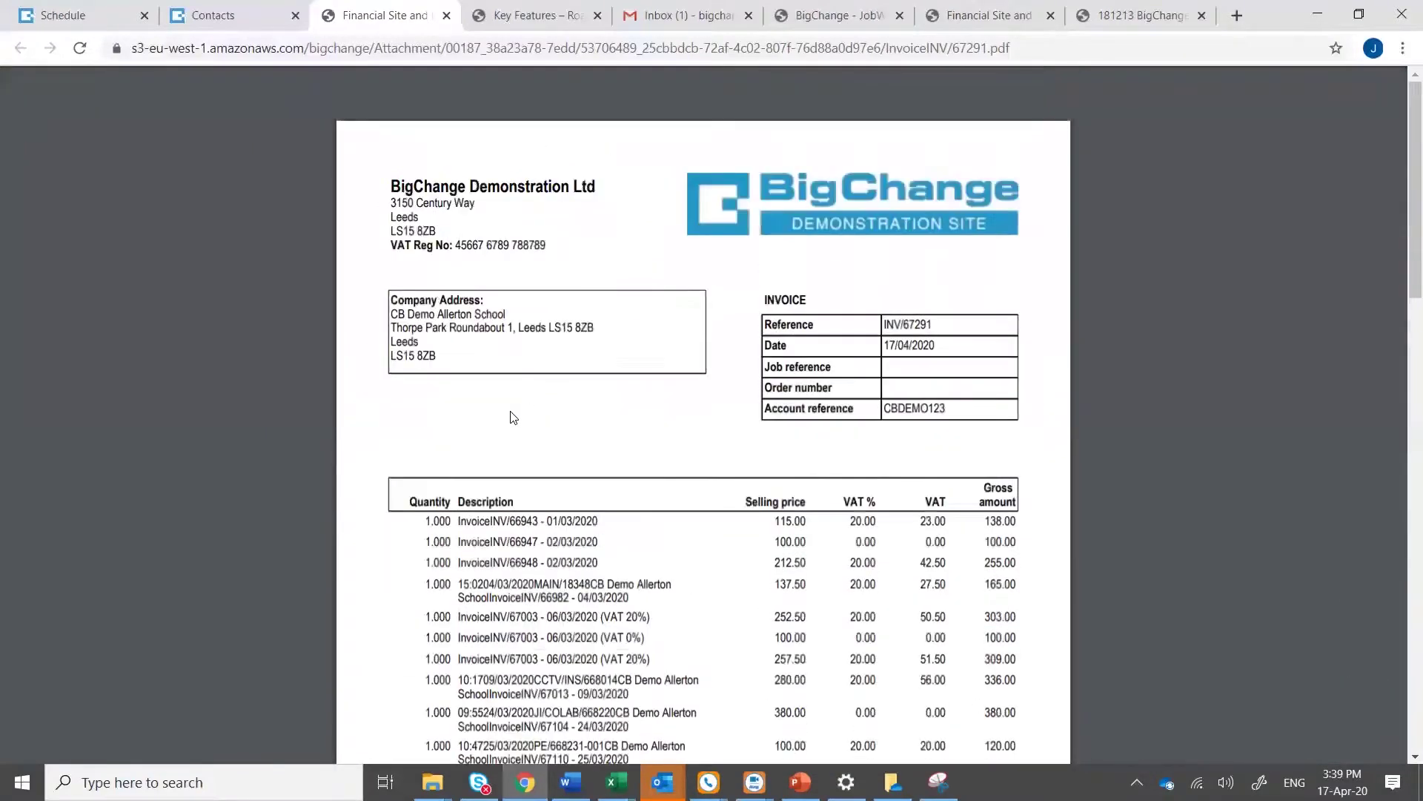
click(447, 16)
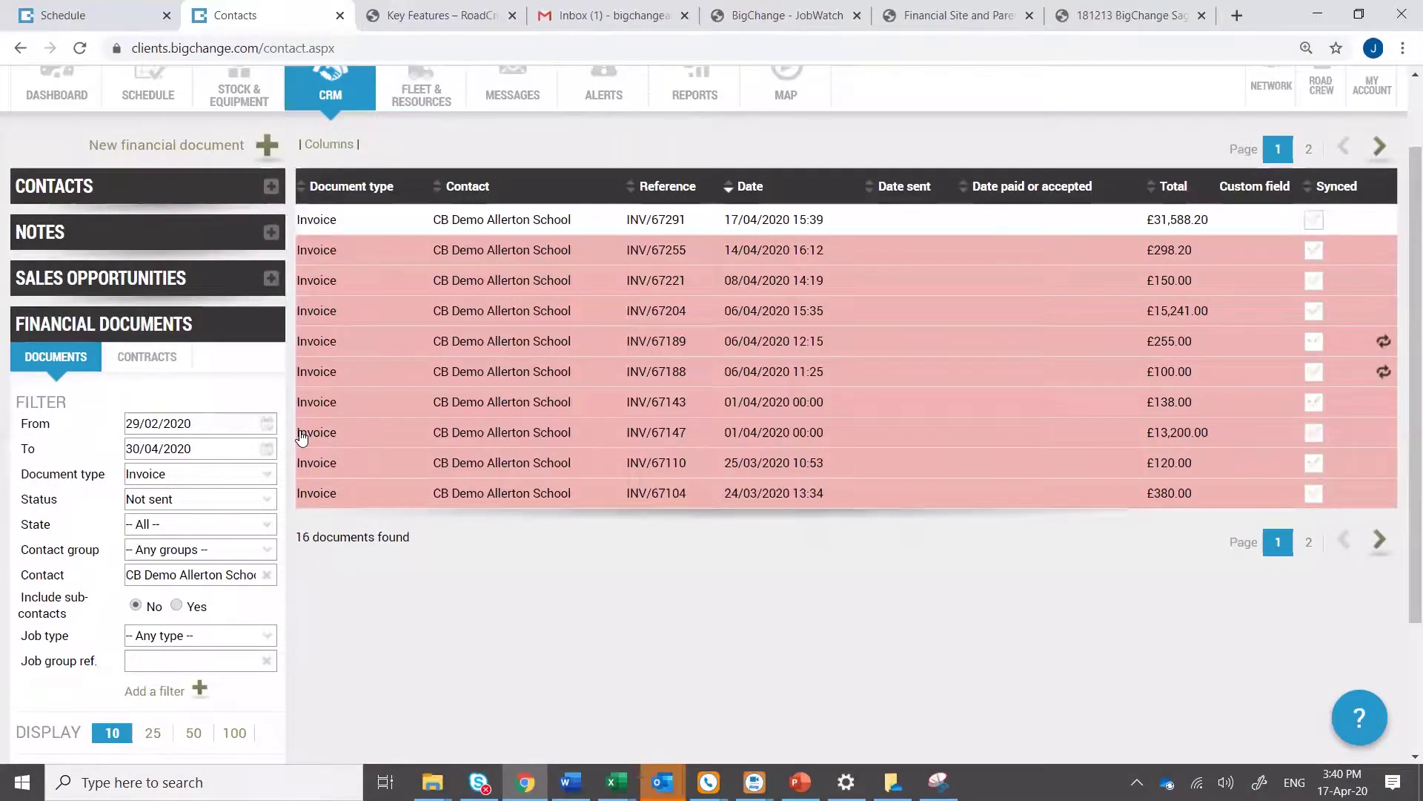
click(267, 640)
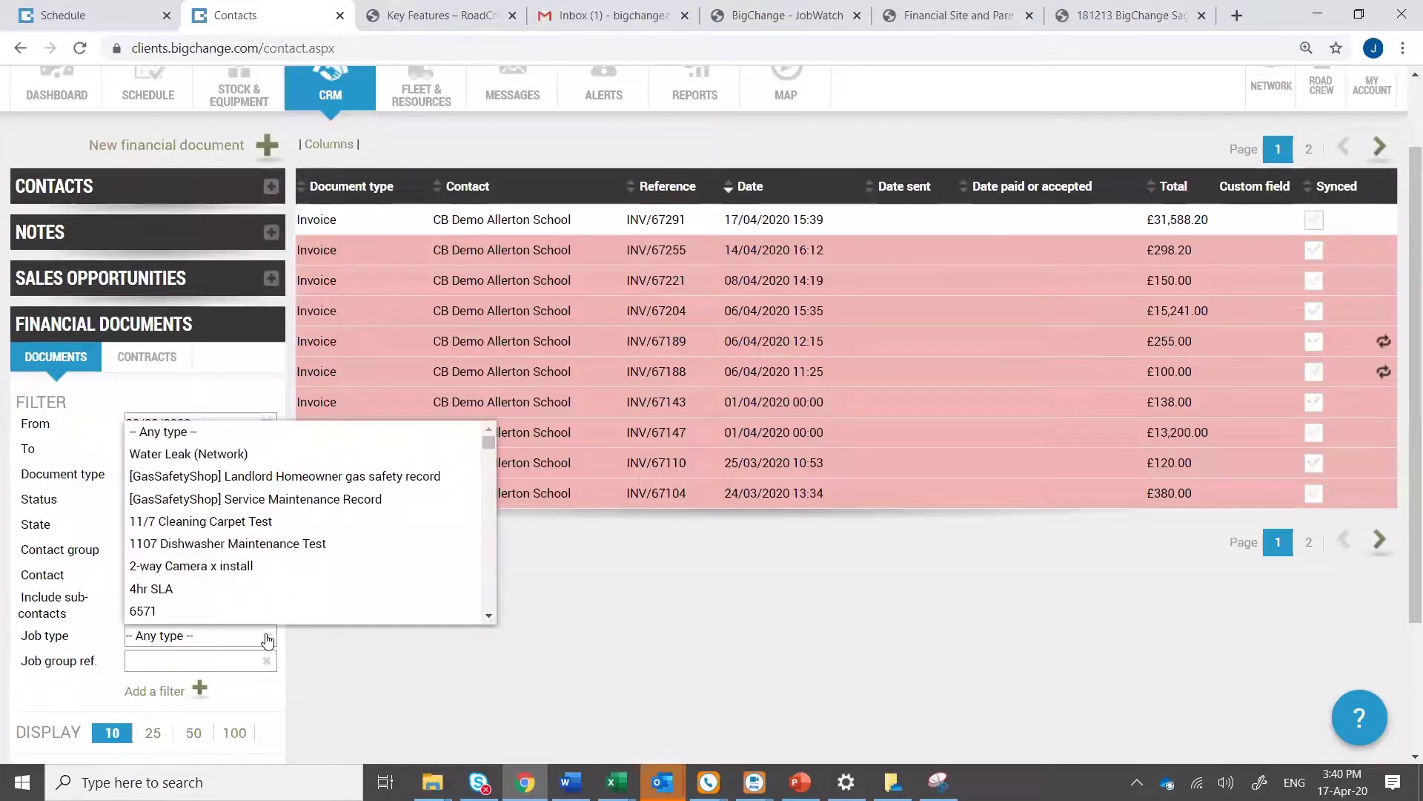
click(101, 658)
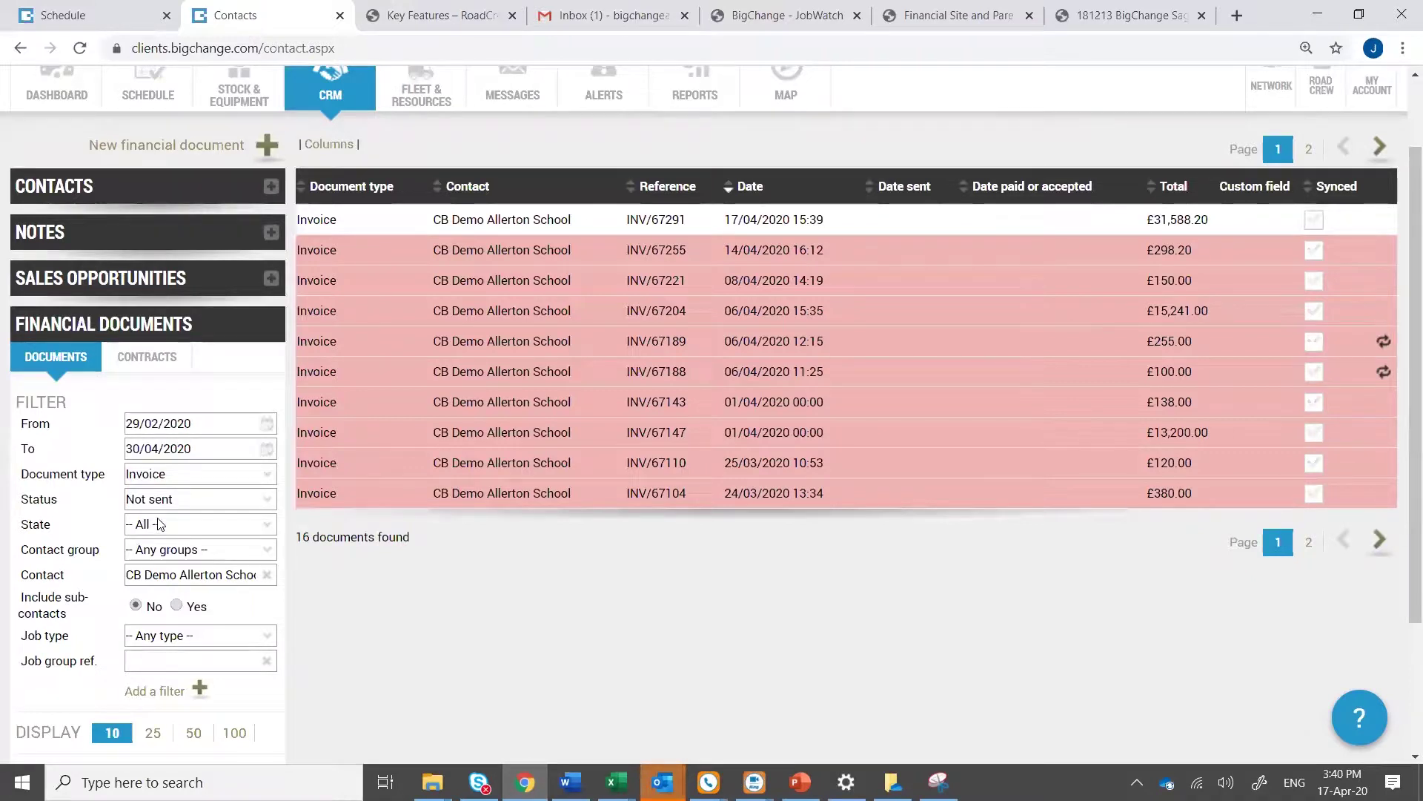
Check the help centre's Key Features page and return to the school's filtered invoice list
click(426, 16)
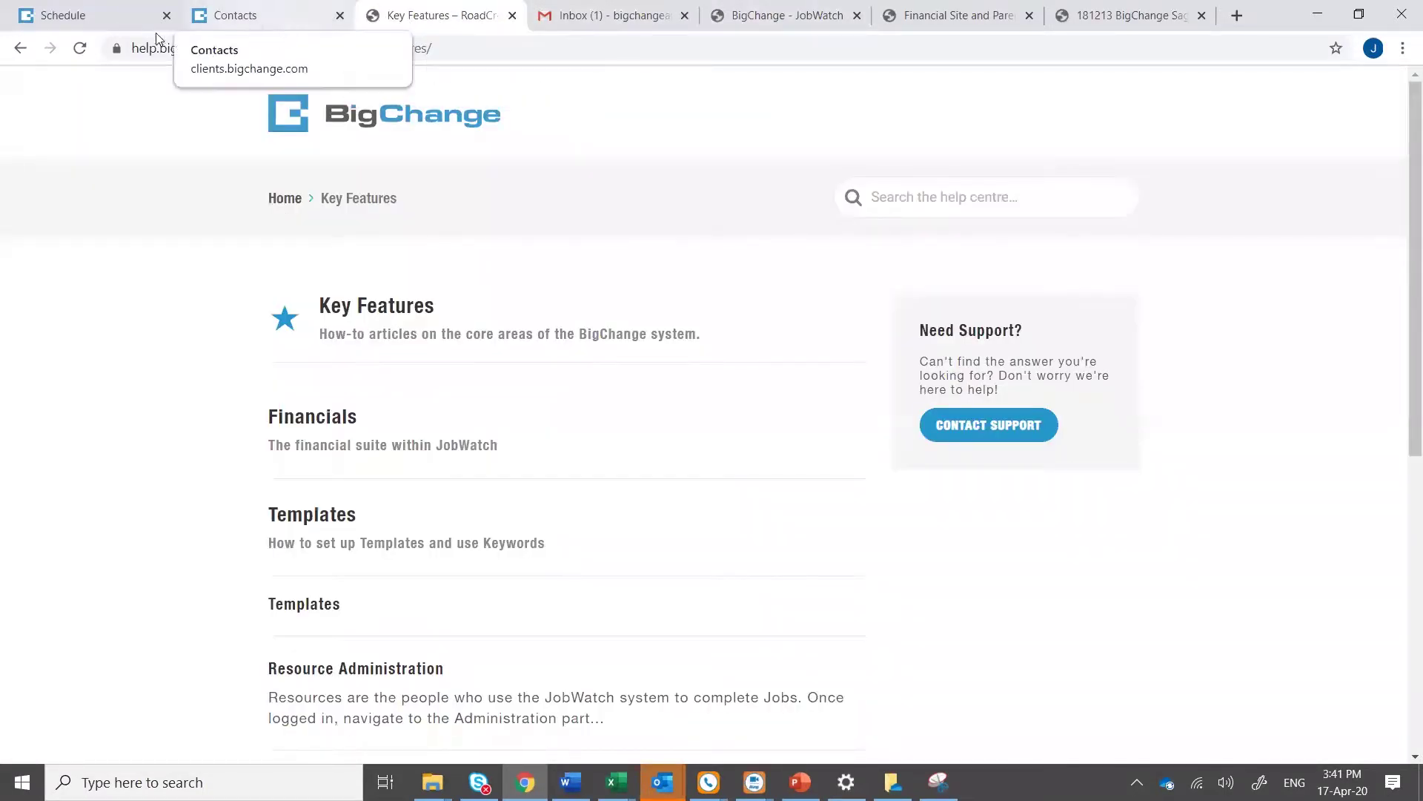
click(304, 19)
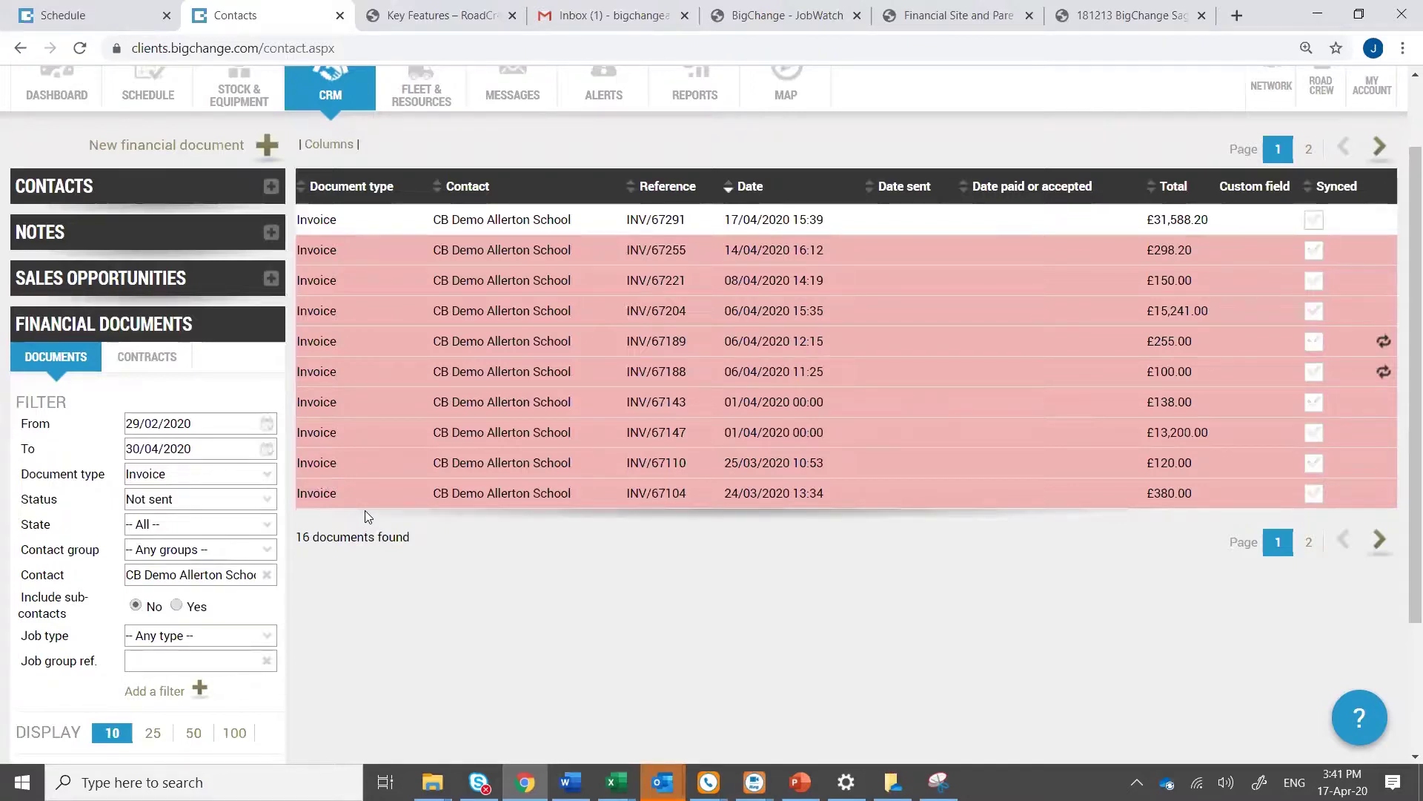
scroll(364, 520, up, 2)
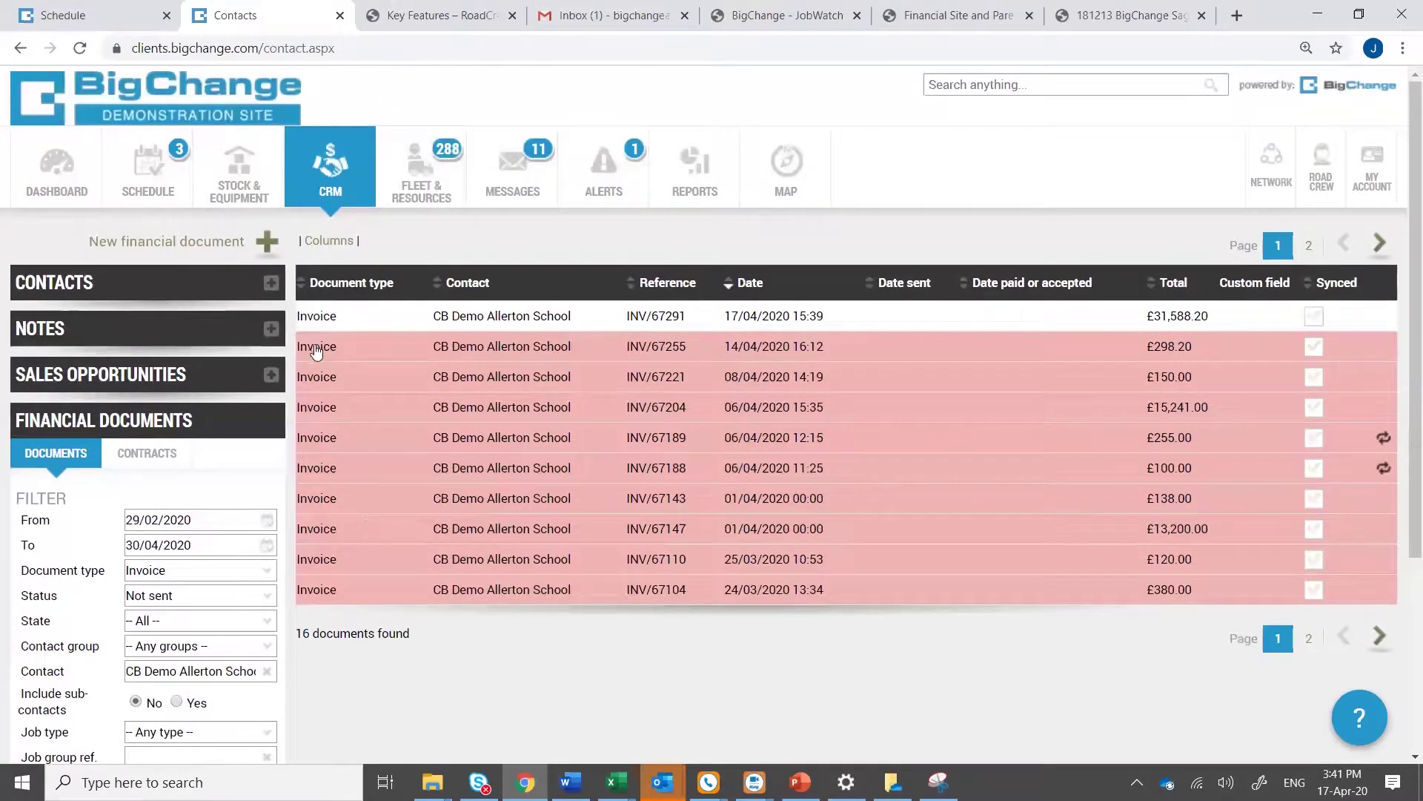
Open CB Demo Allerton School's 08:45 reactive repair job from the daily schedule and show its financial lines
click(137, 195)
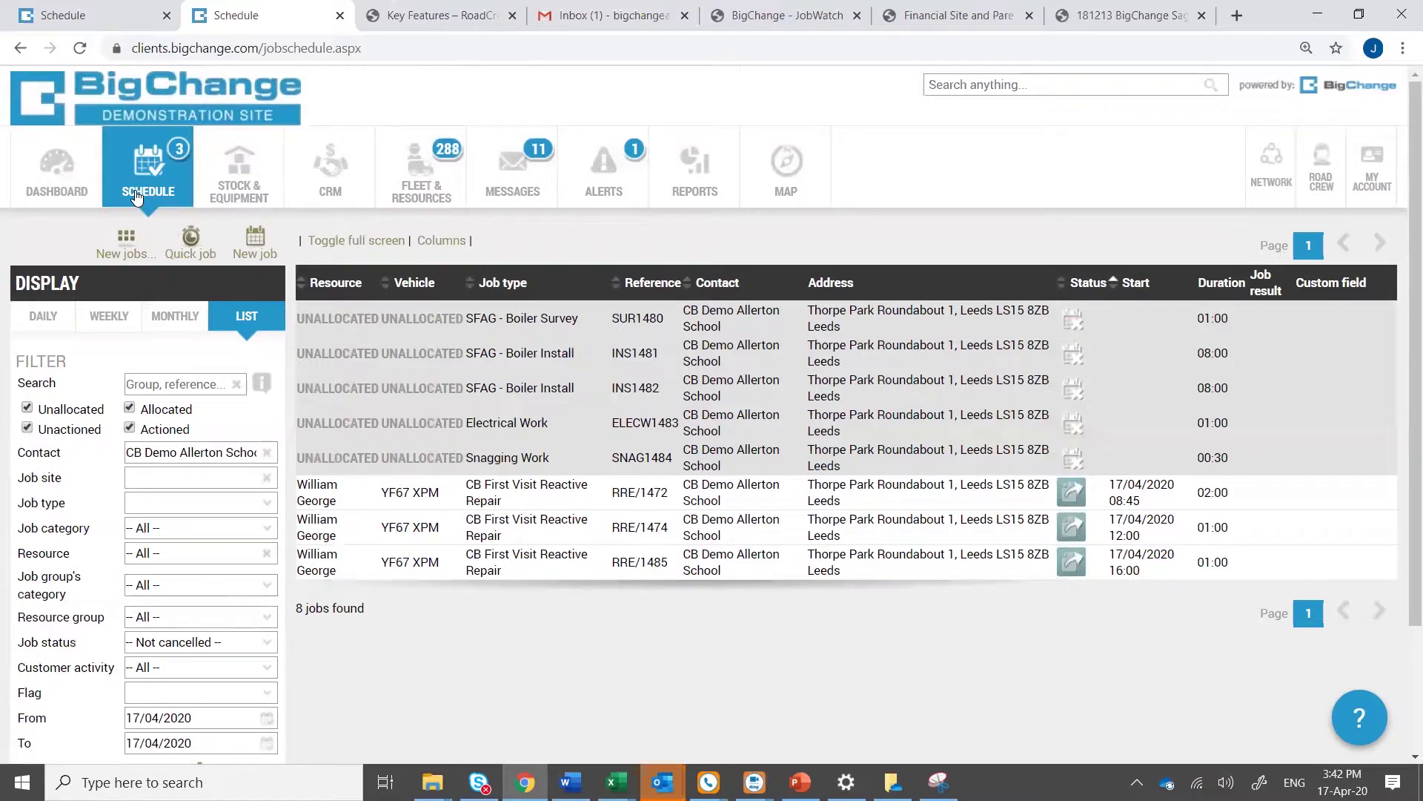
click(46, 319)
scroll(433, 501, down, 2)
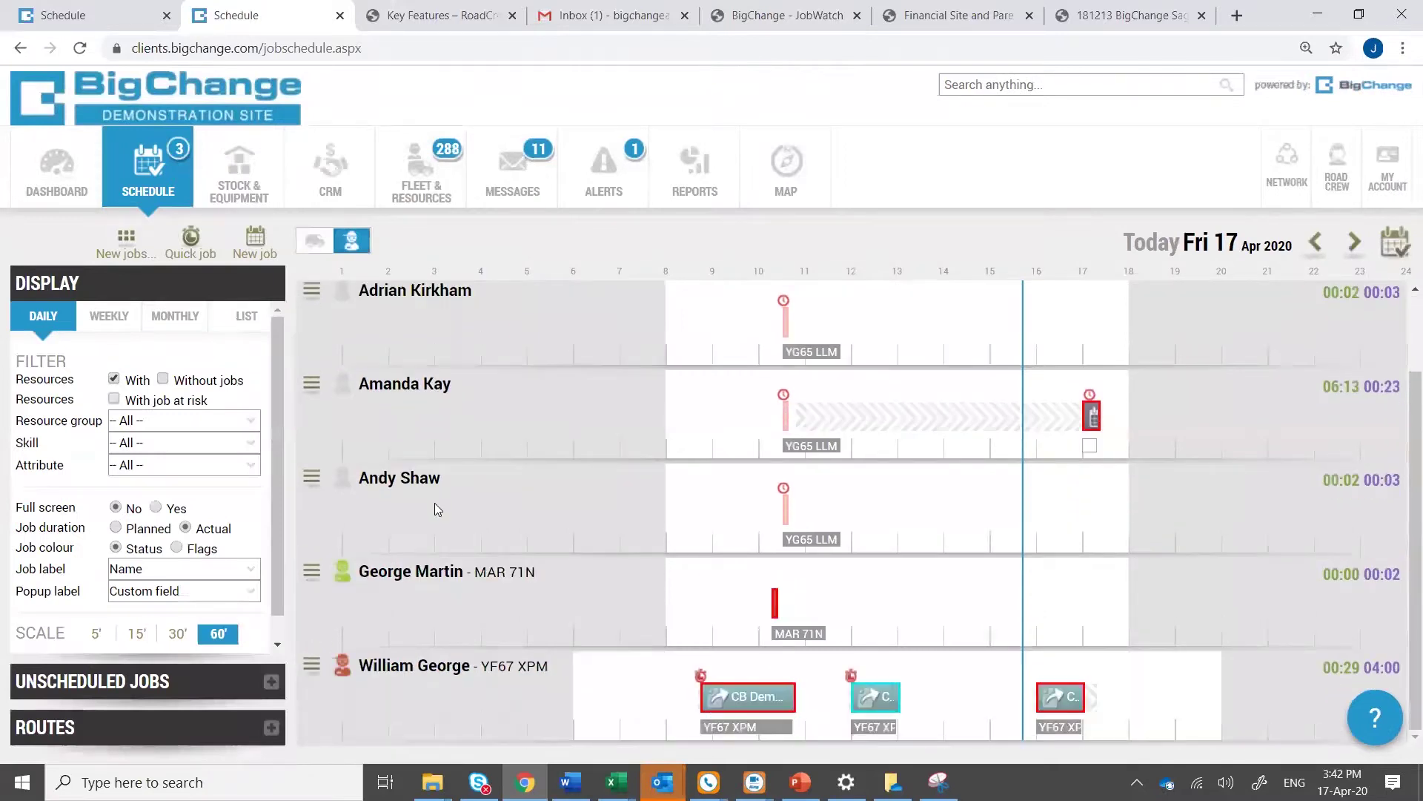
click(748, 697)
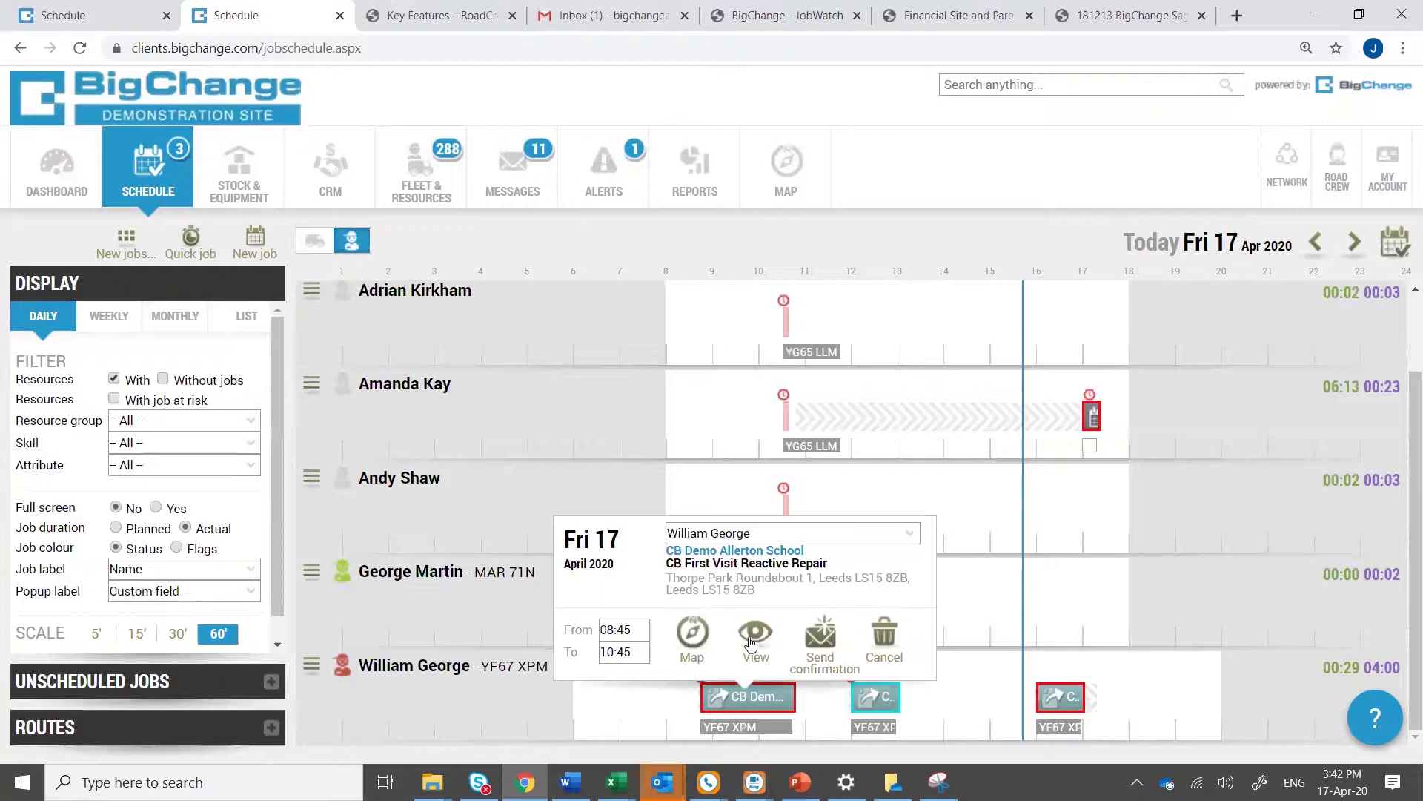
click(752, 636)
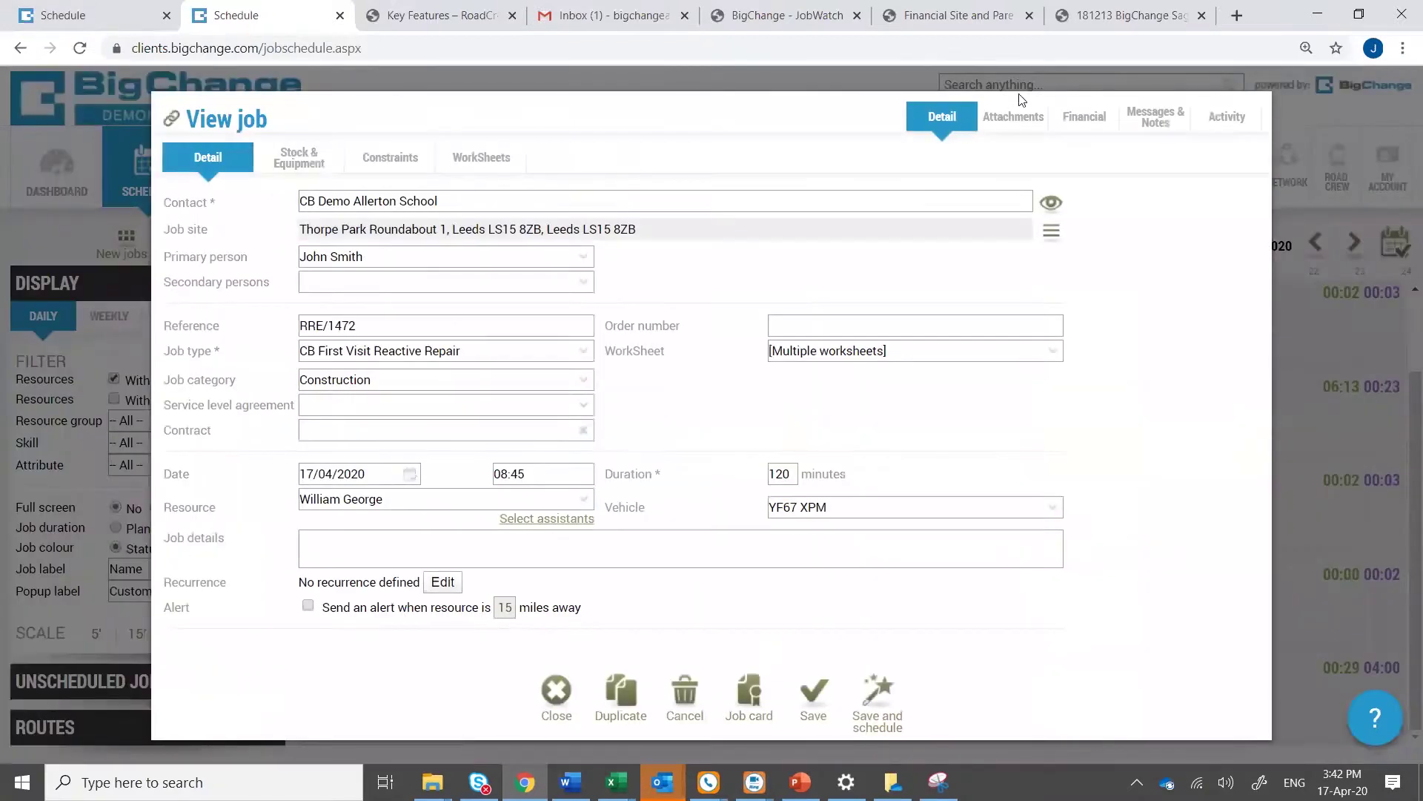
click(1089, 121)
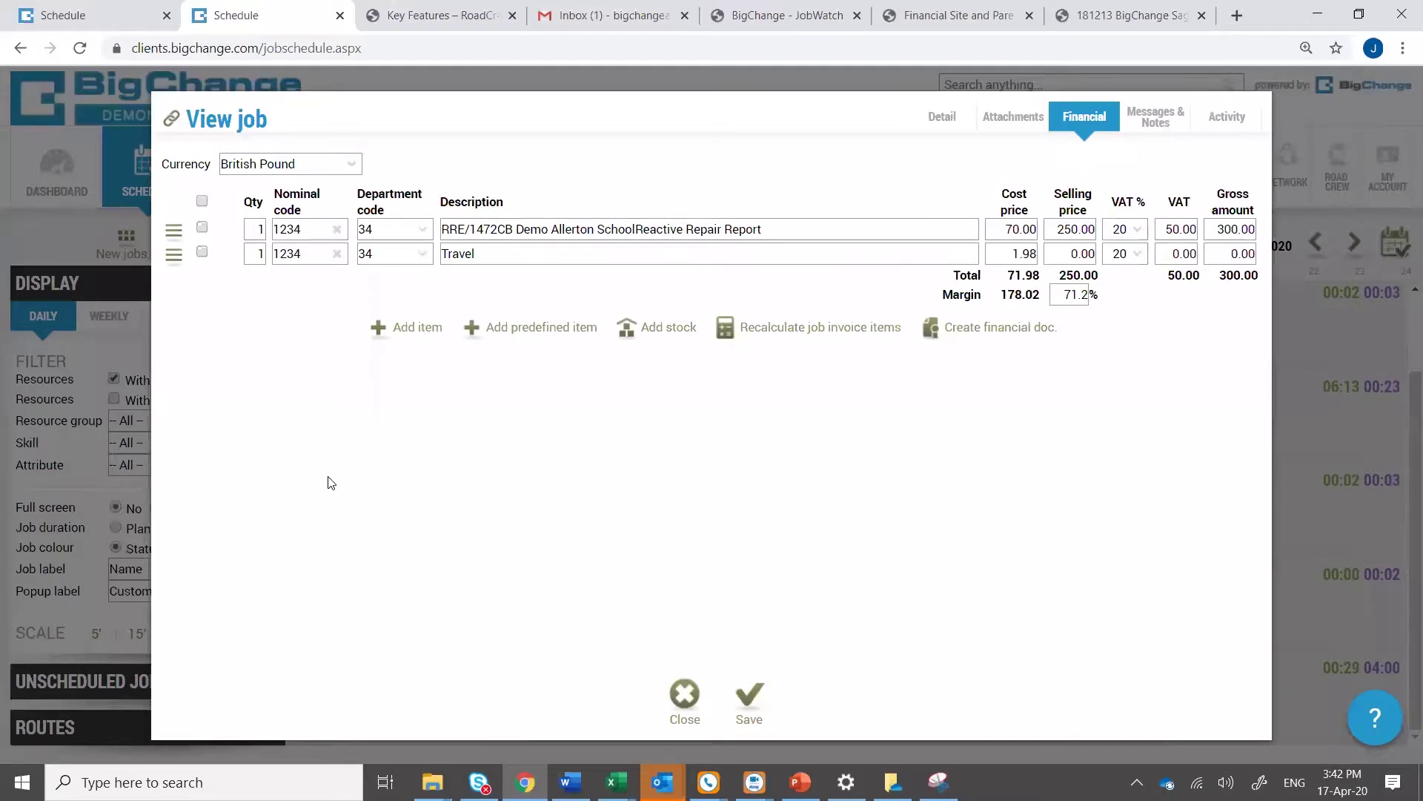
Add the predefined invoicing item Door fixing kit - Large Domestic Door Kit to the job's financial lines
click(472, 332)
text(door fi)
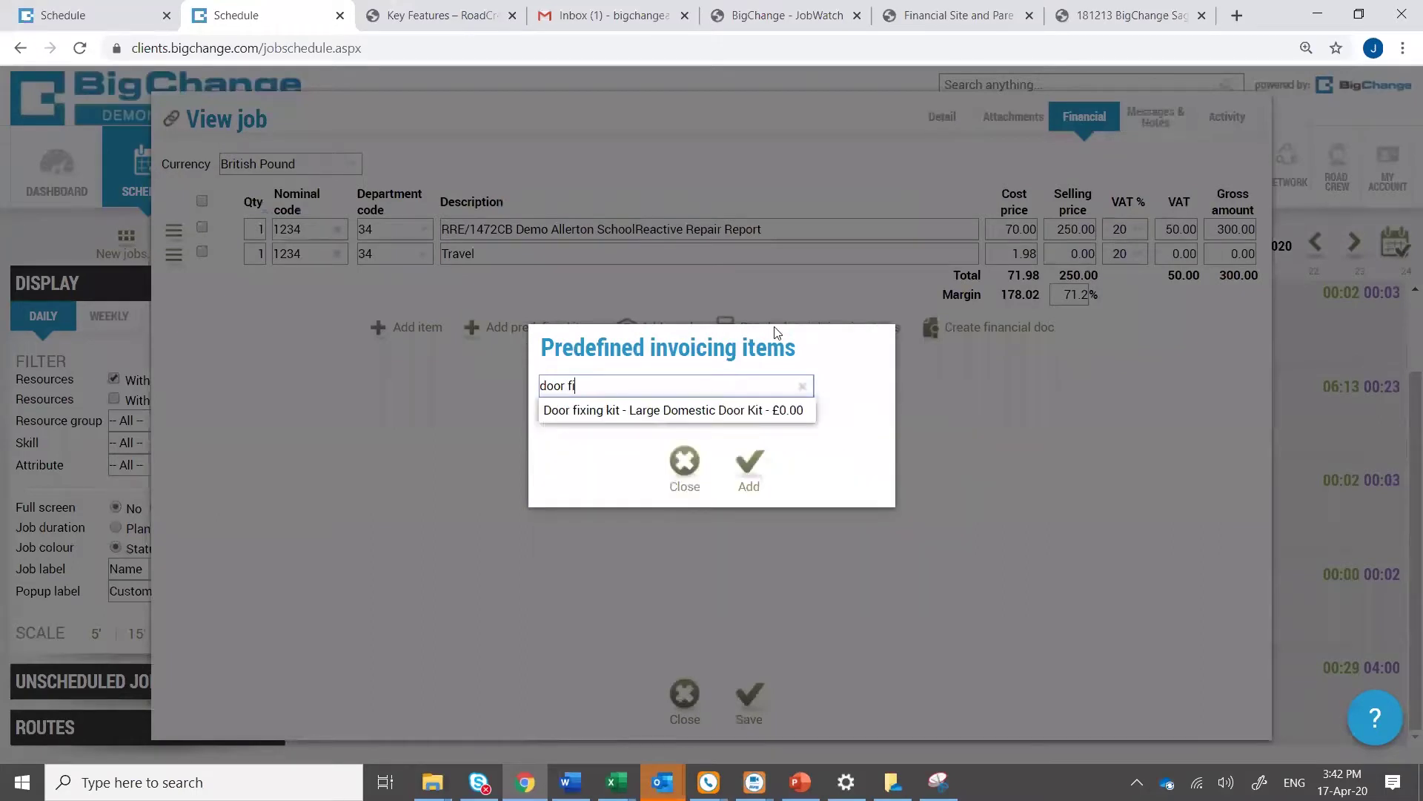
click(705, 412)
click(745, 471)
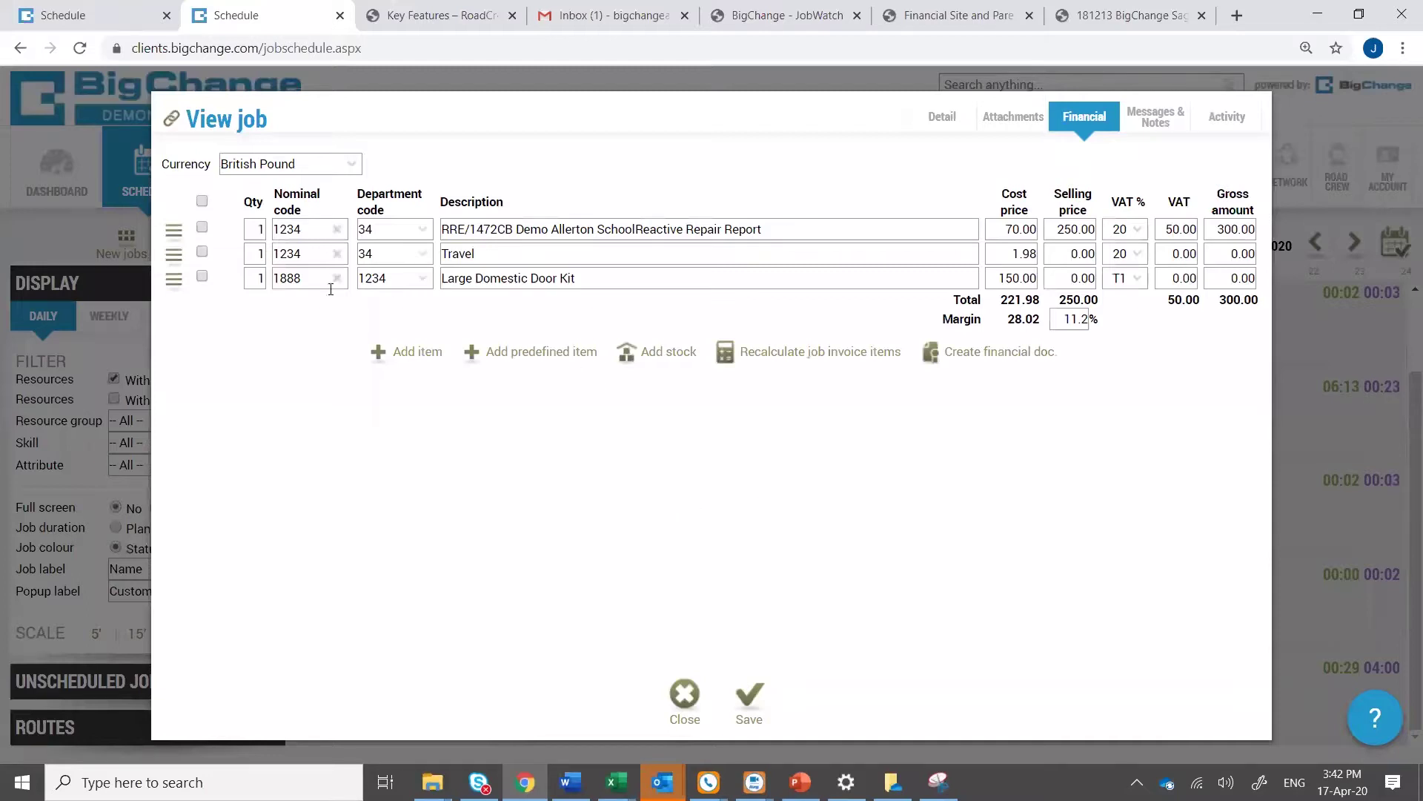
Apply a 50 percent markup to the Large Domestic Door Kit line
click(174, 282)
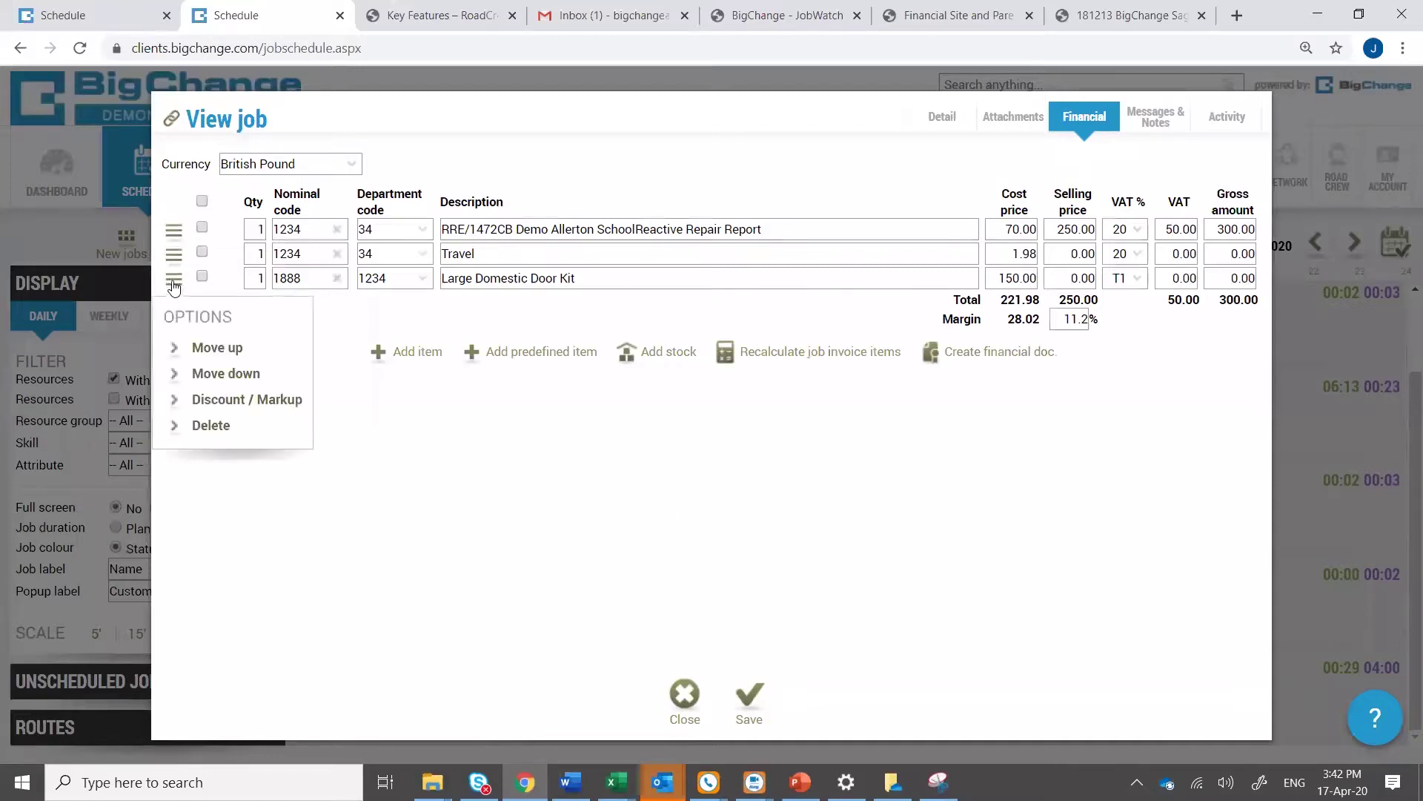
click(221, 400)
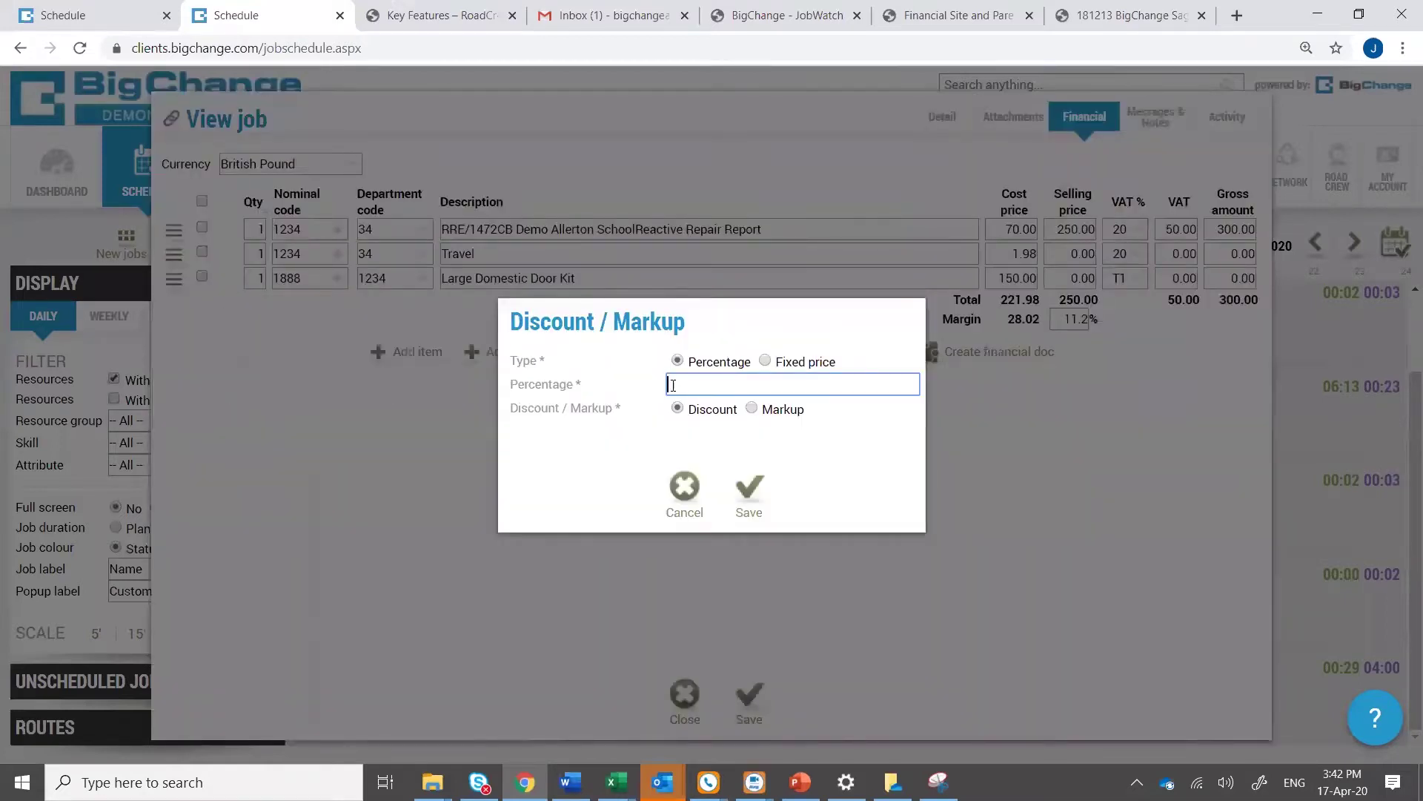
text(50)
click(751, 409)
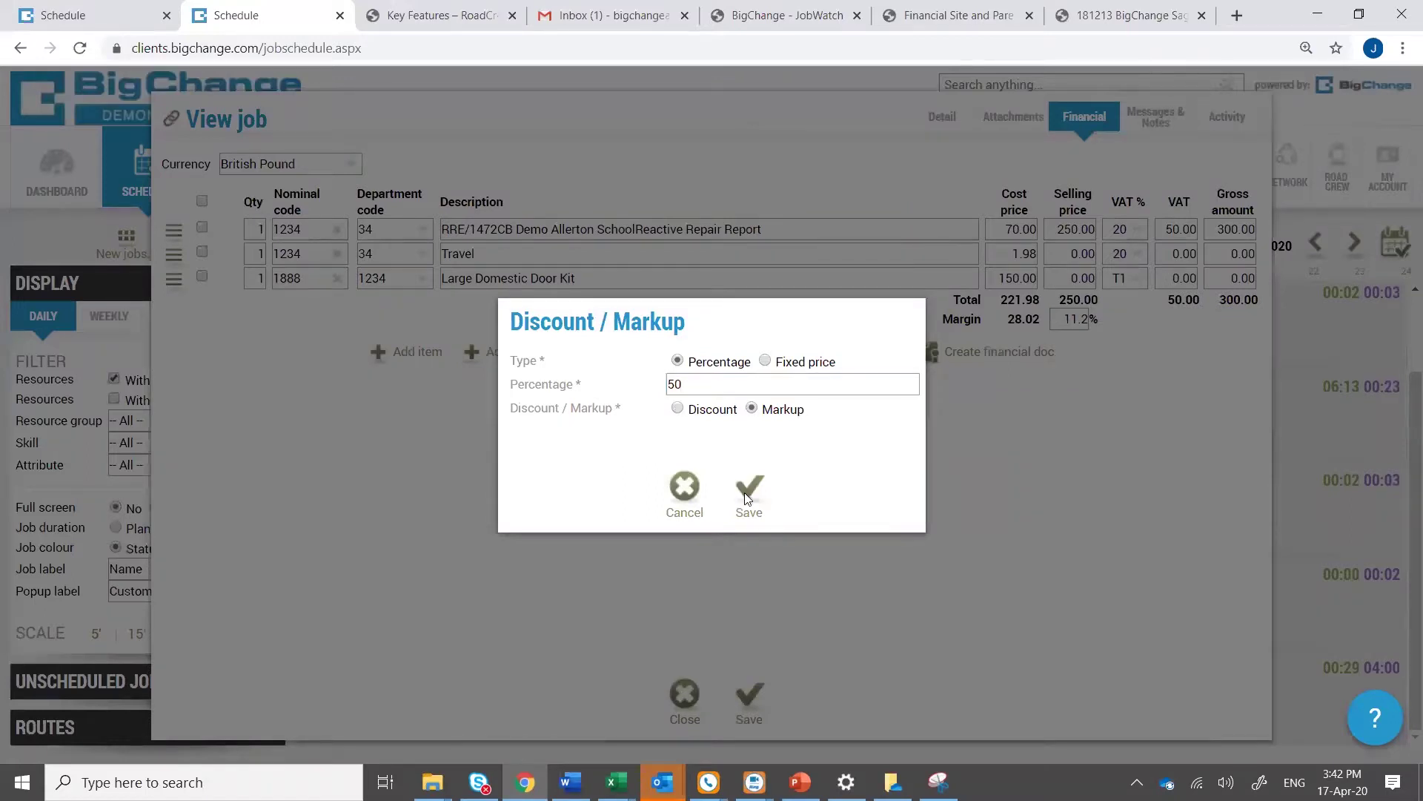
click(748, 494)
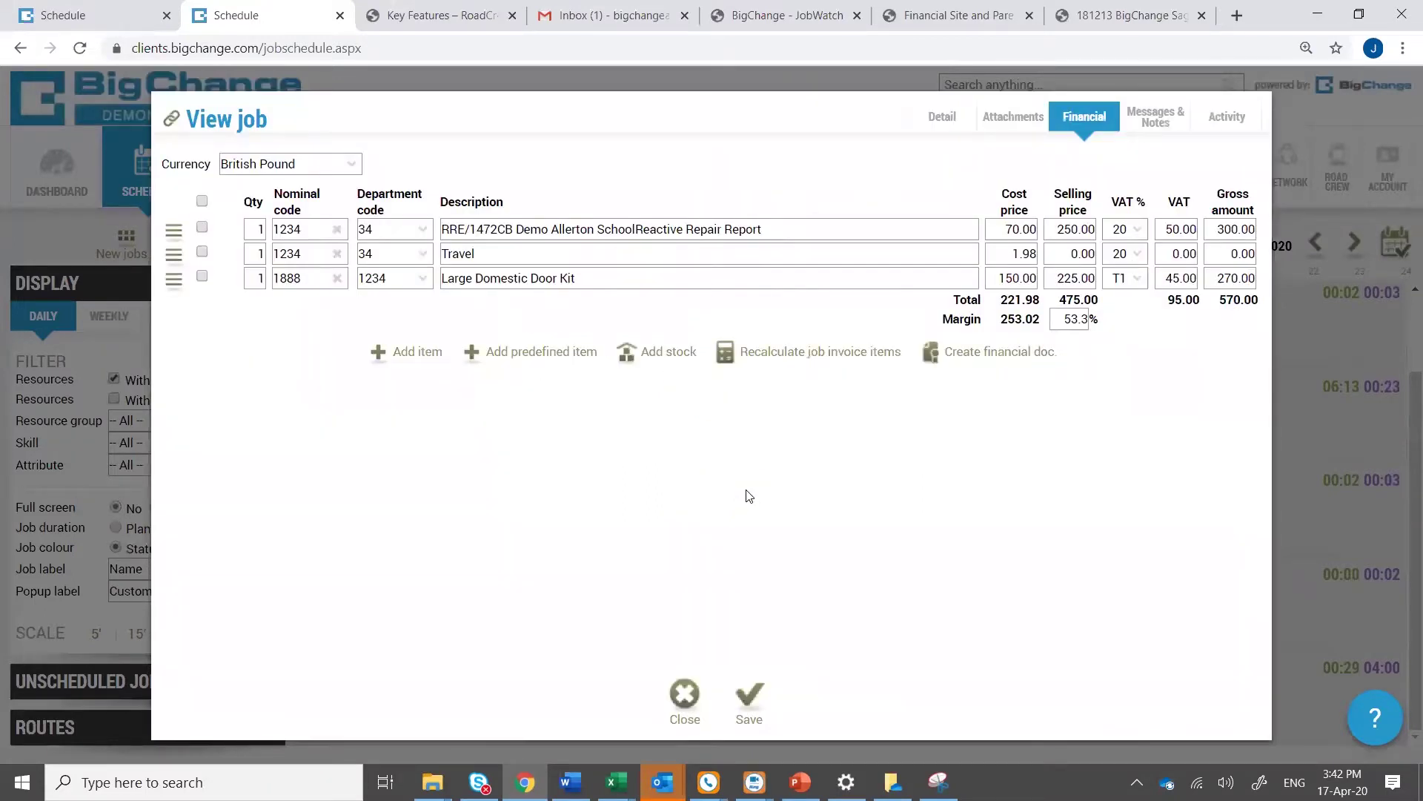
click(174, 278)
click(338, 420)
Start a purchase order from only the Large Domestic Door Kit line, using the series FD up to £500
click(203, 277)
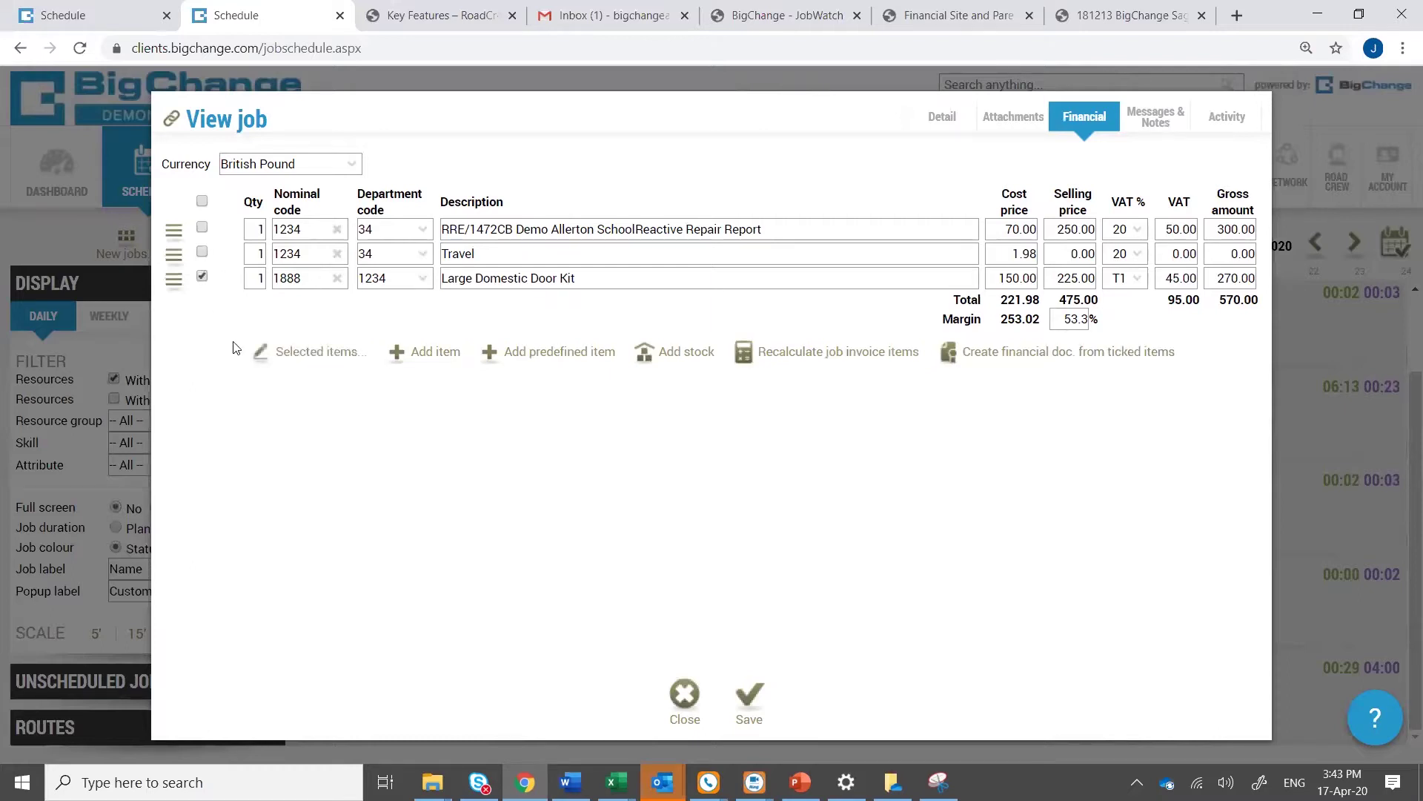
click(1000, 359)
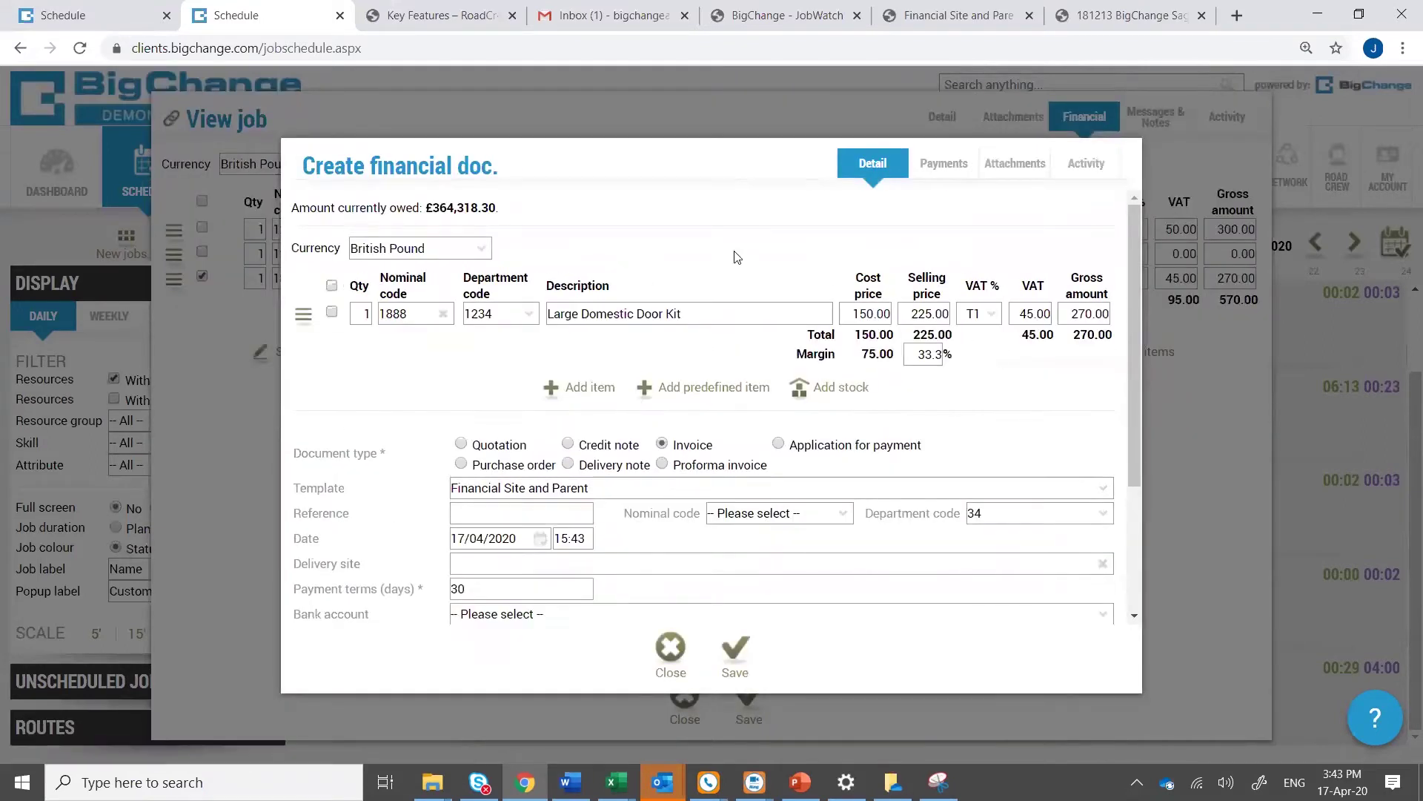
click(461, 466)
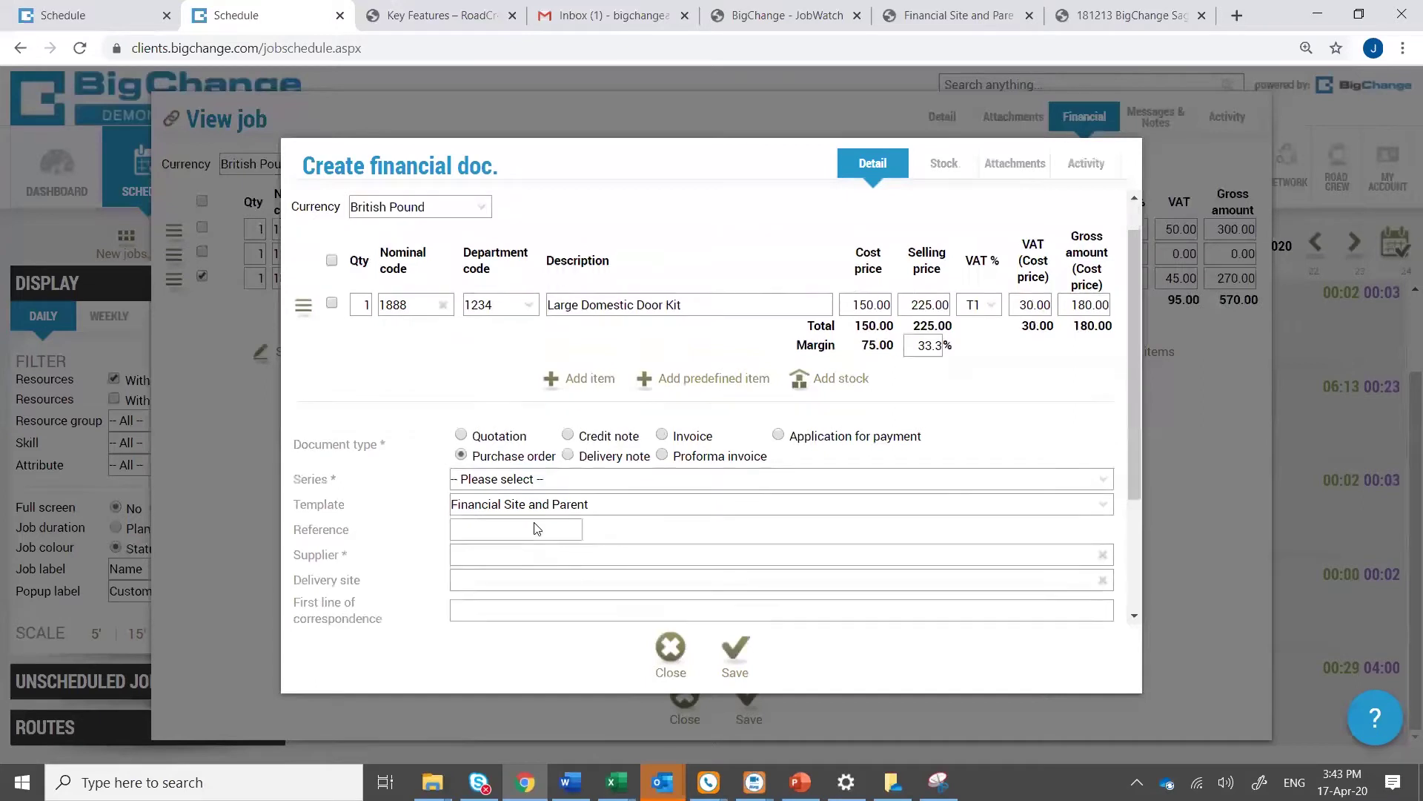
scroll(535, 530, down, 1)
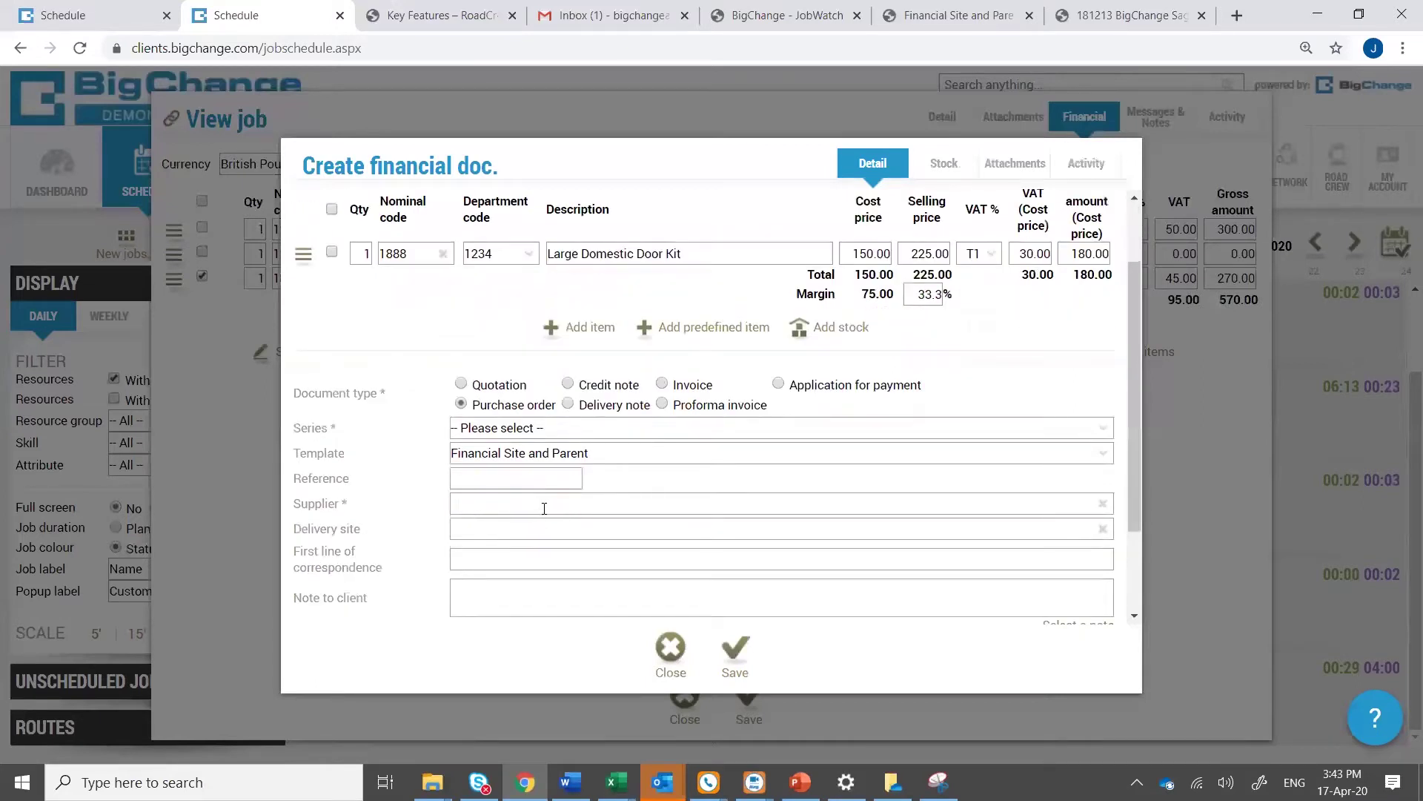
click(539, 428)
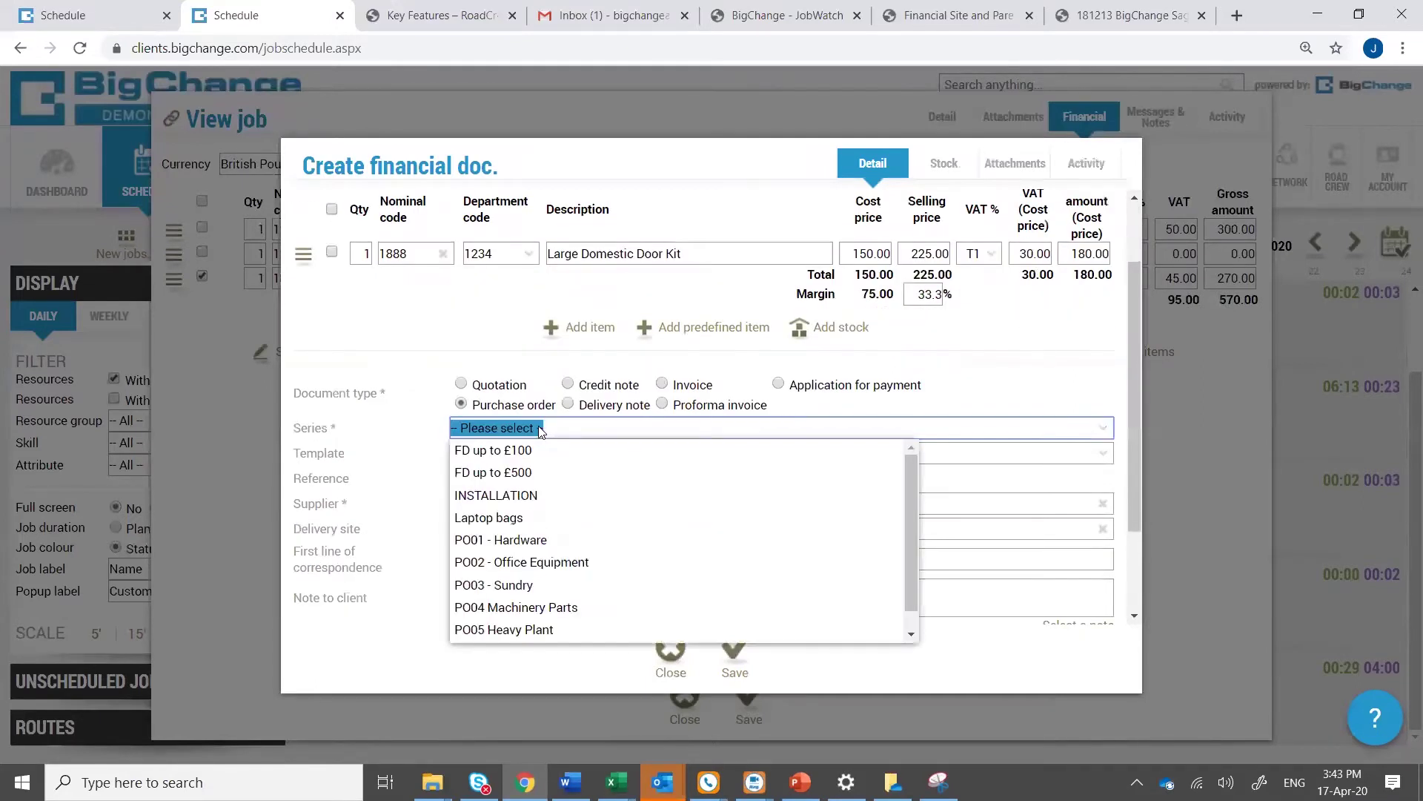
click(541, 471)
Set the purchase order's supplier to BigChange HQ and delivery site to CB Demo Allerton School, and save it
click(530, 504)
text(bigch)
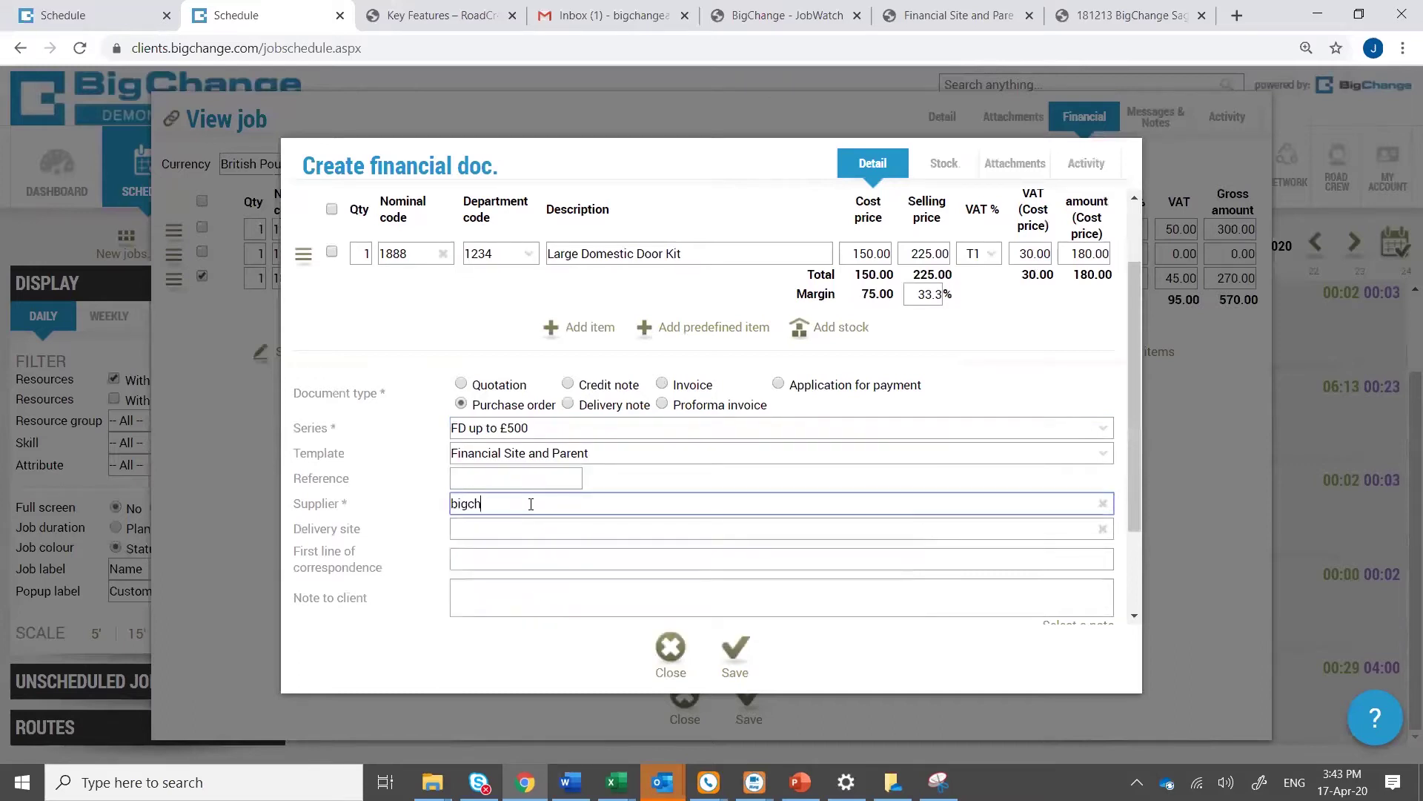
click(516, 550)
click(493, 531)
text(aller)
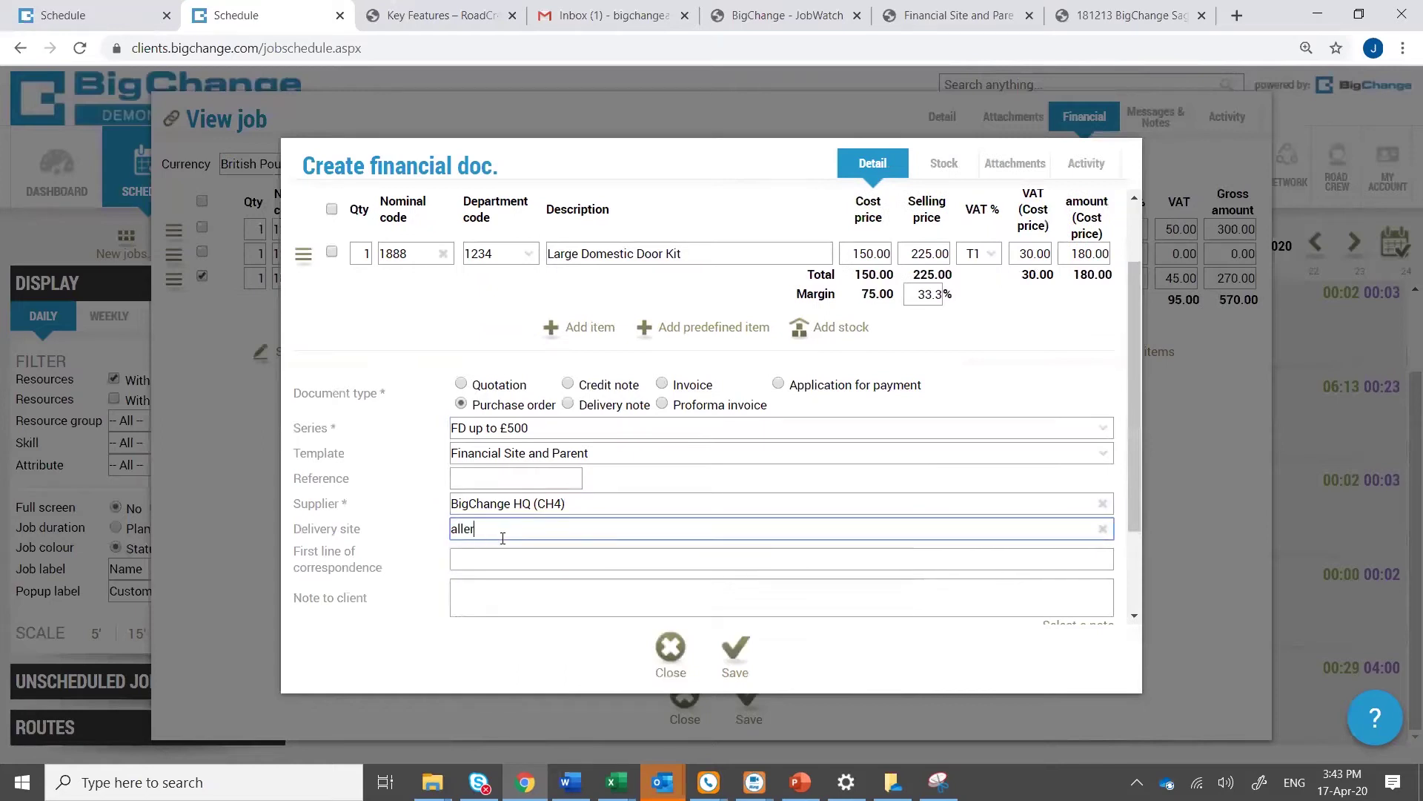
click(522, 586)
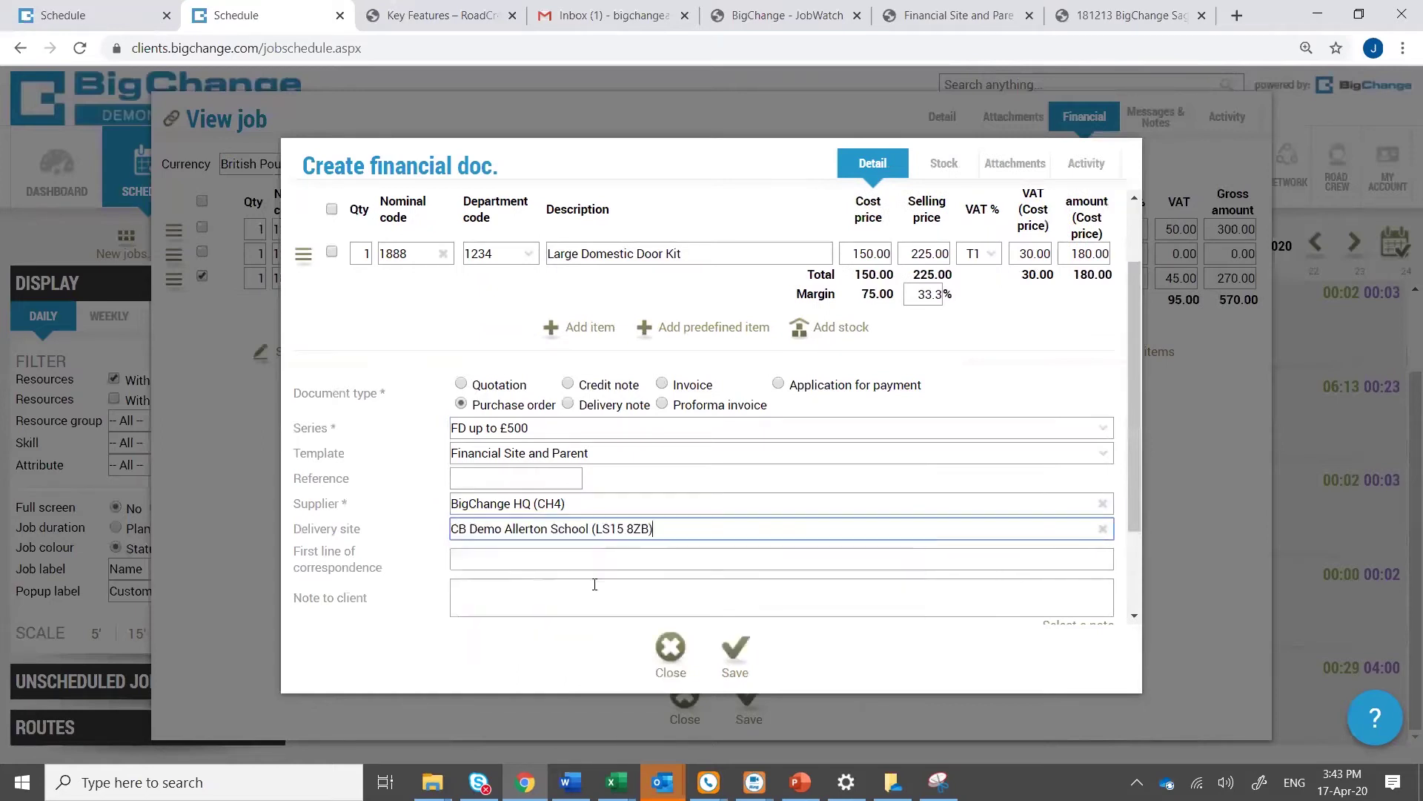
click(734, 657)
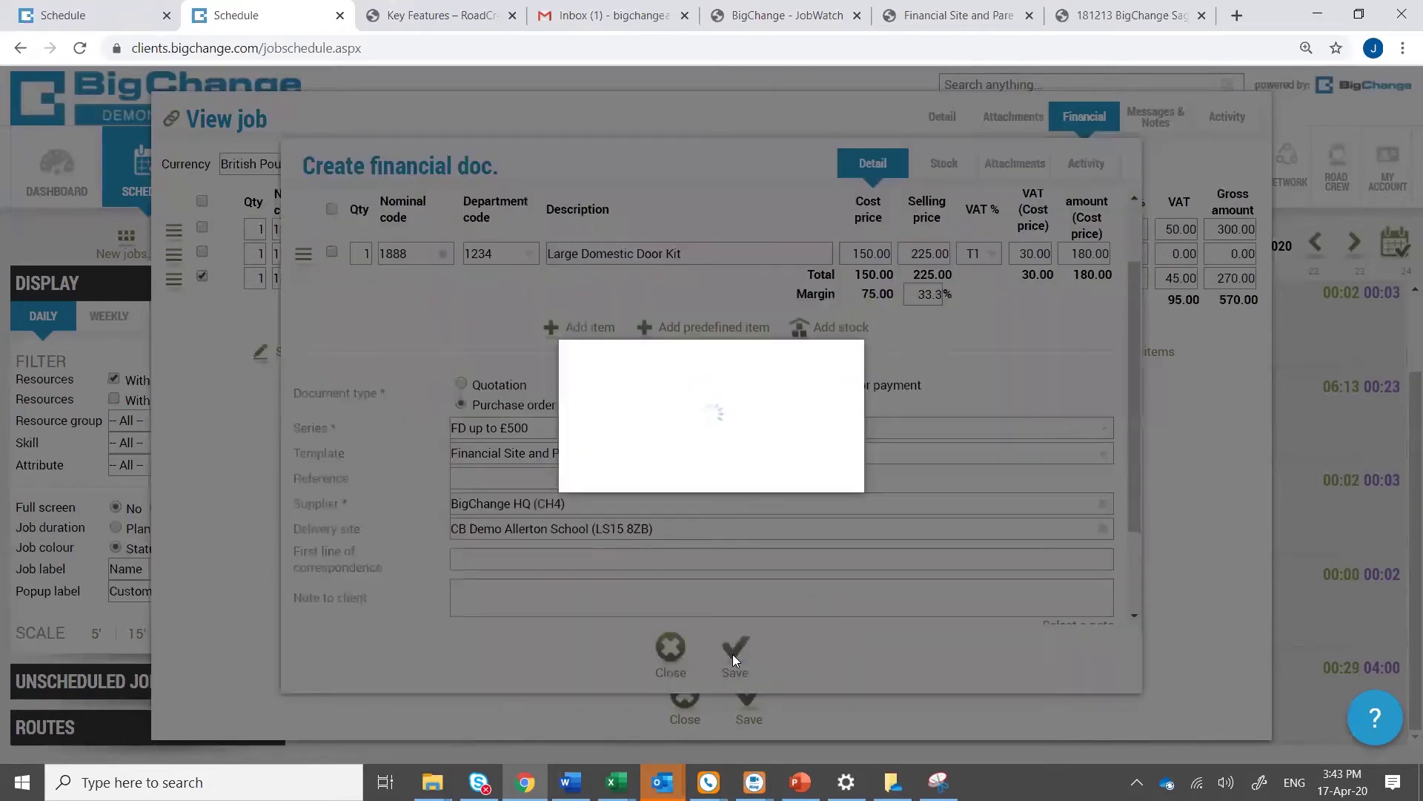